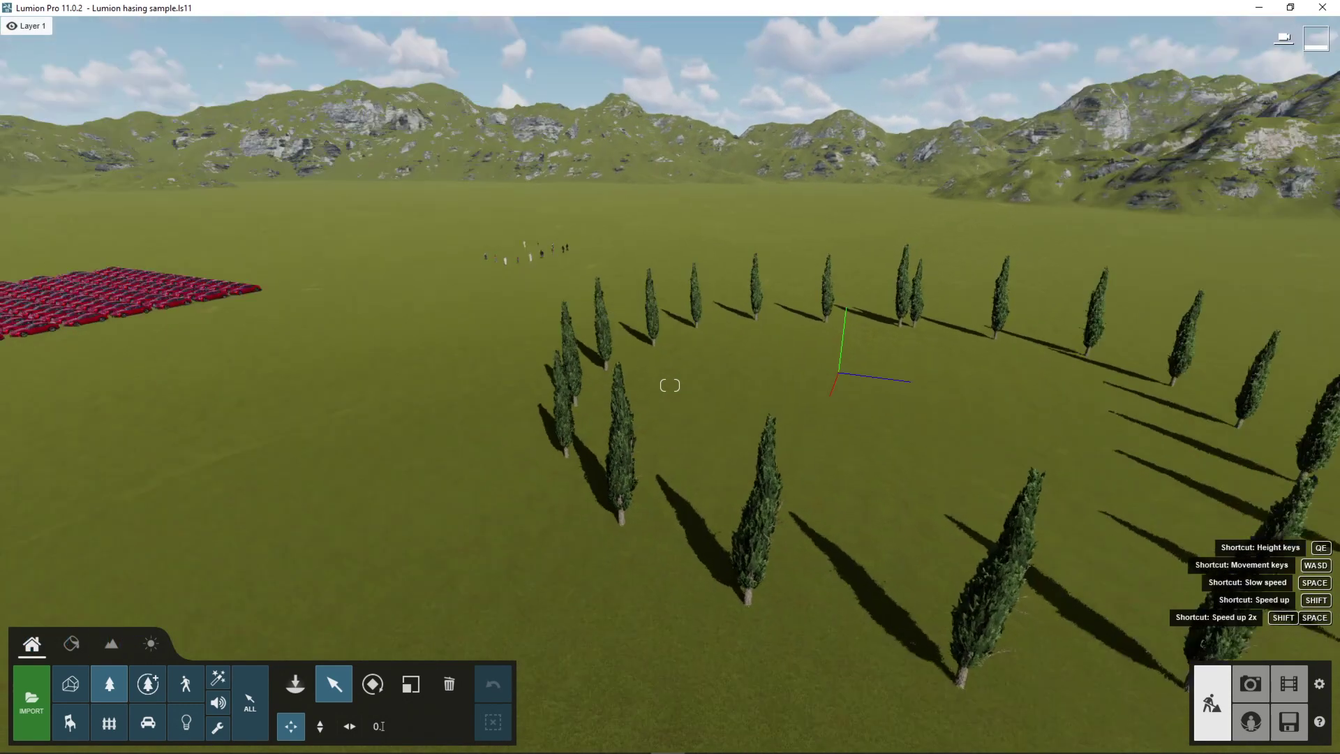
# Frame the full circle of trees and record it as the first movie clip with two camera keyframes, saving the clip
pyautogui.moveTo(670, 385)
pyautogui.mouseDown(button='right')
pyautogui.moveTo(489, 367)
pyautogui.moveTo(1008, 338)
pyautogui.moveTo(356, 398)
pyautogui.moveTo(670, 385)
pyautogui.mouseUp(button='right')
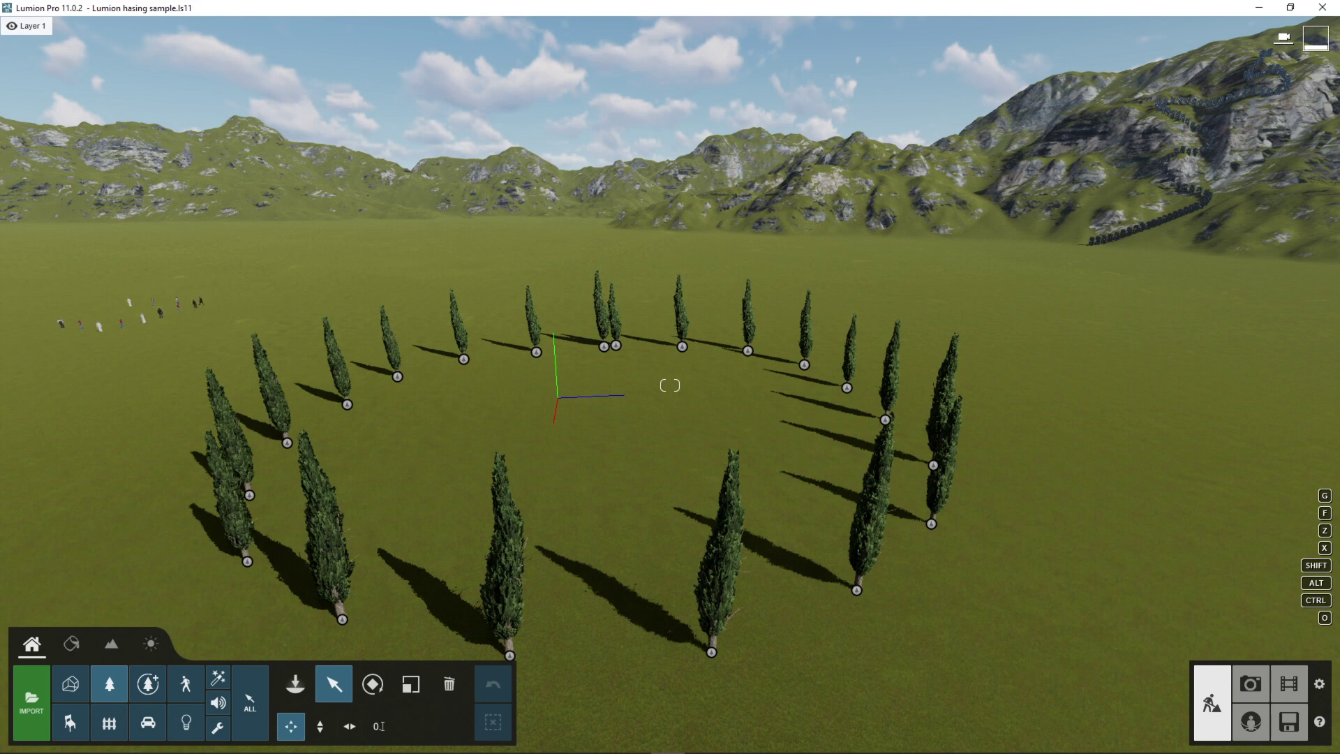
pyautogui.moveTo(866, 419); pyautogui.dragTo(865, 496, button='right')
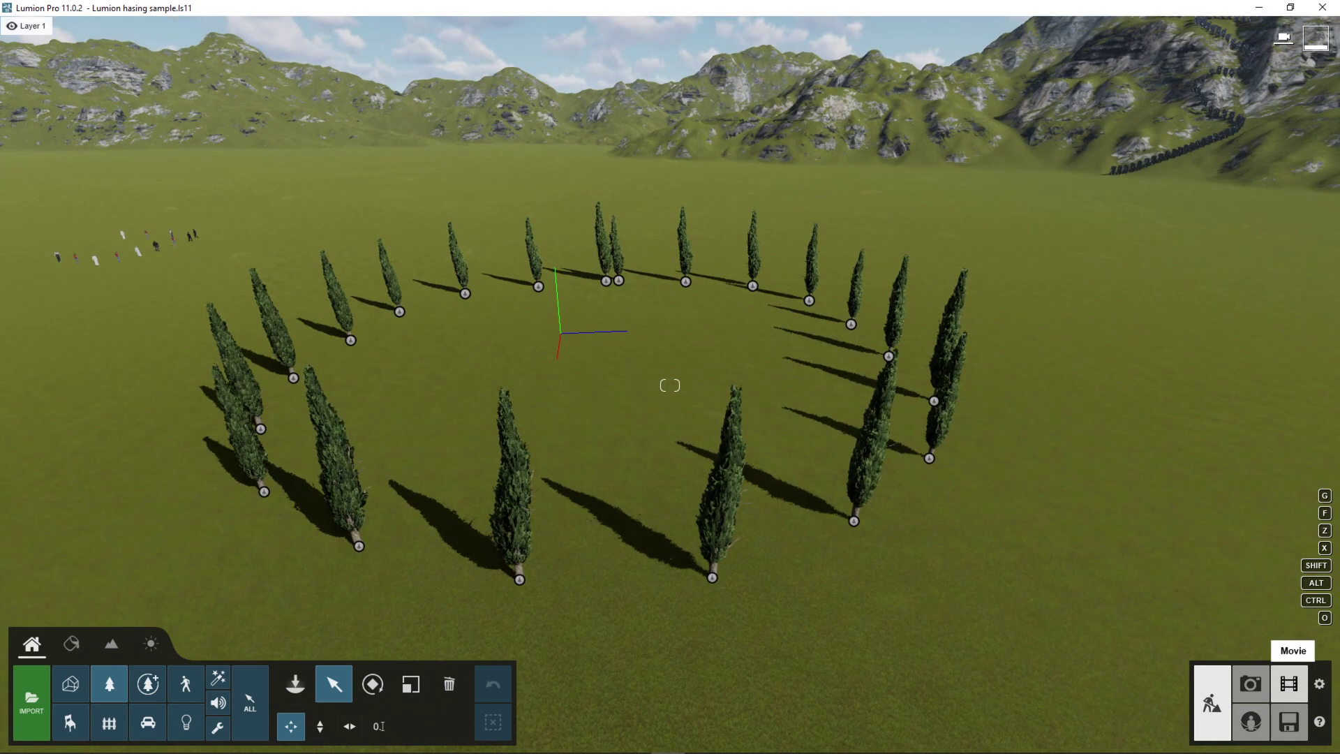
pyautogui.click(1290, 684)
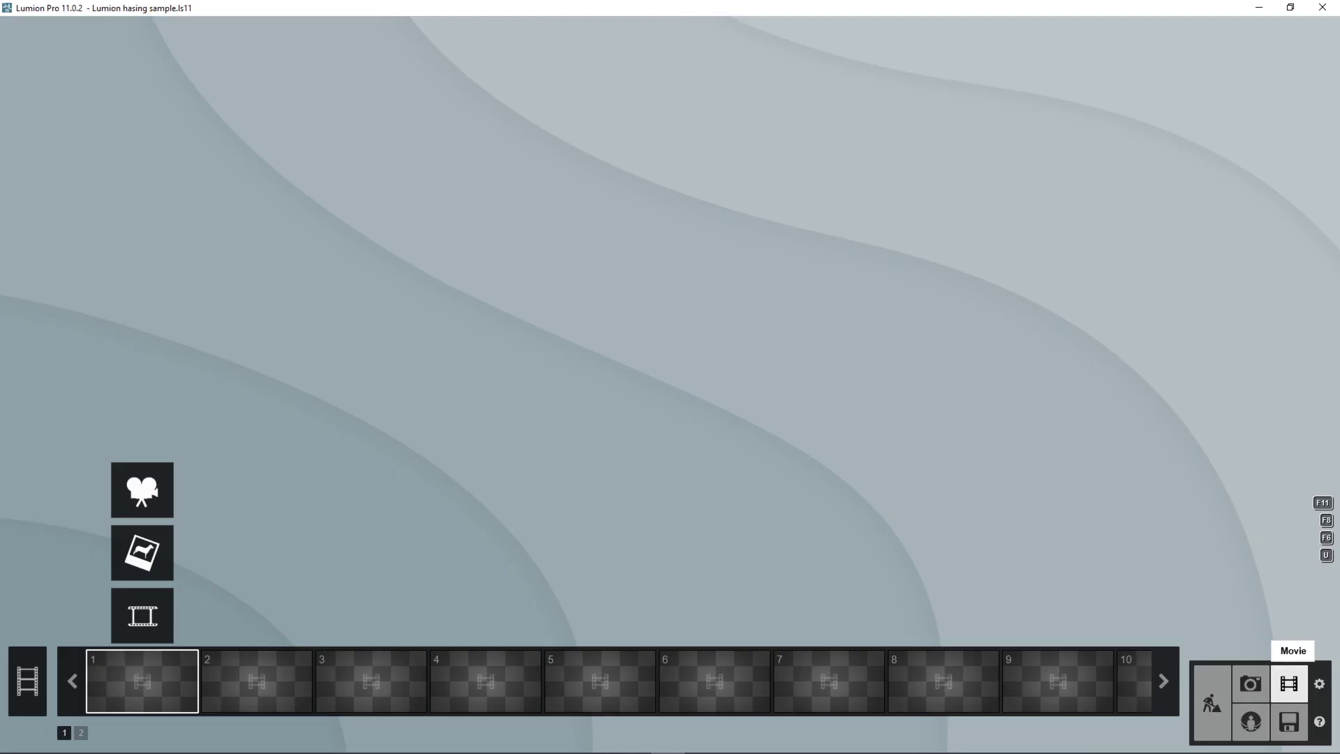
pyautogui.click(141, 490)
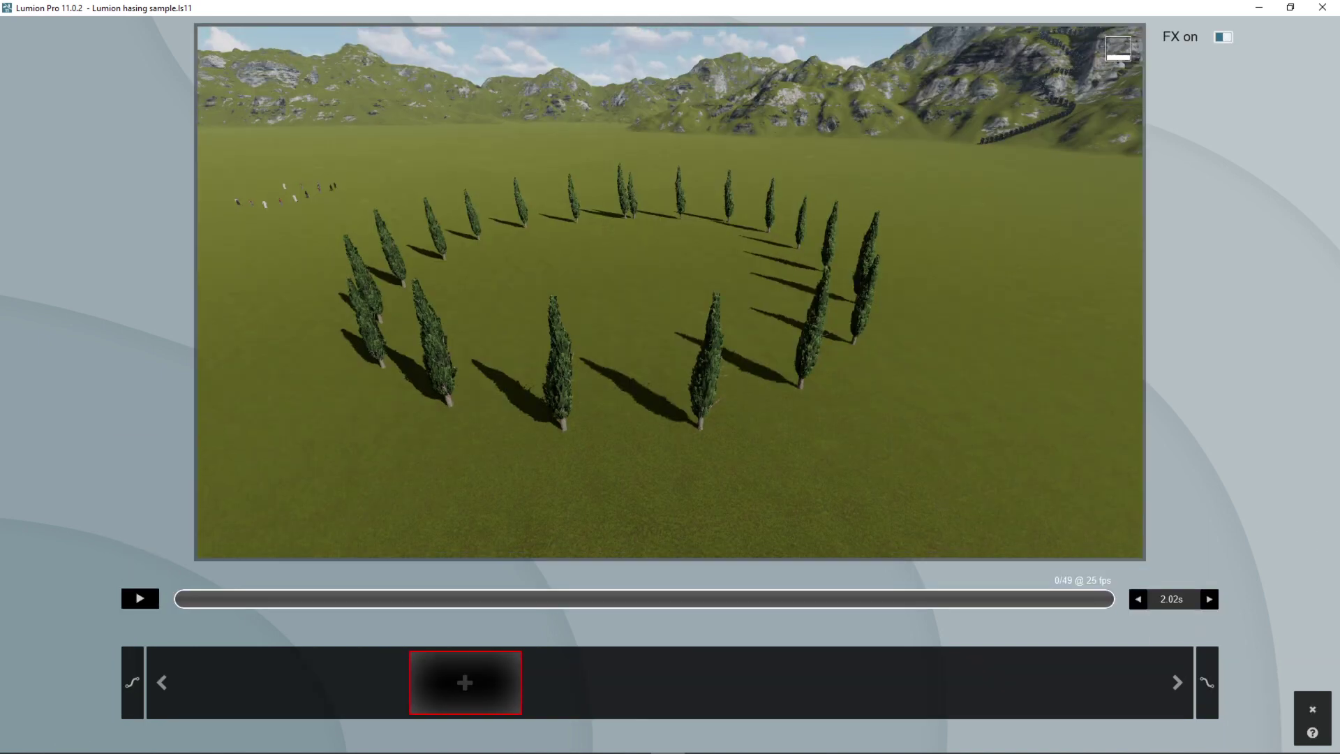
pyautogui.doubleClick(669, 682)
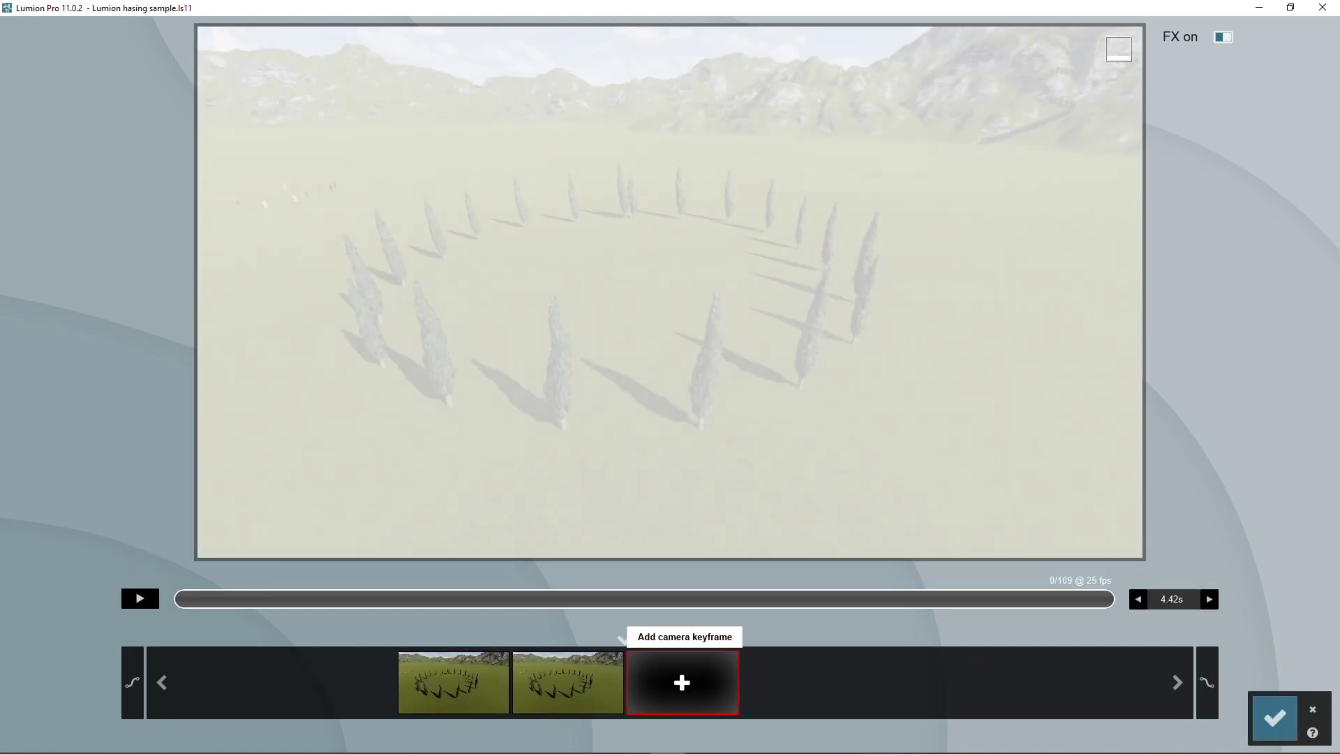
pyautogui.click(1173, 599)
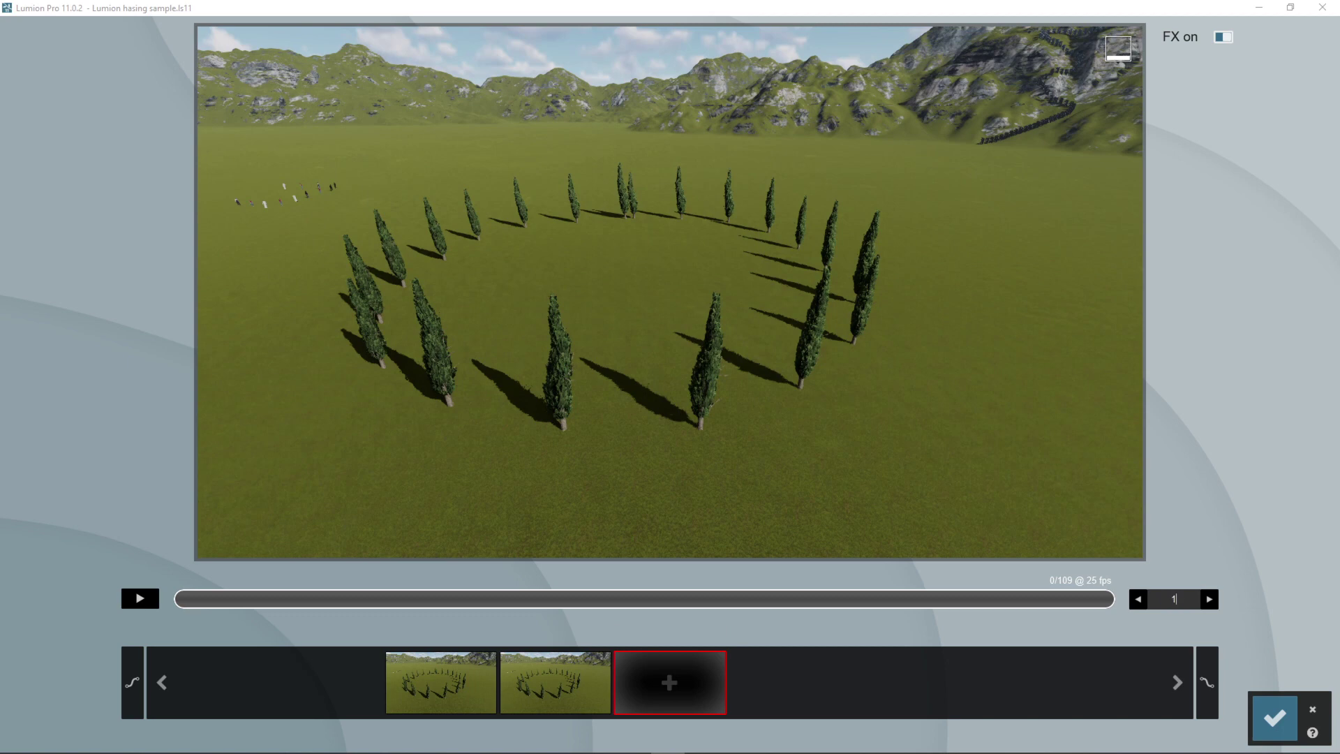
pyautogui.click(1274, 717)
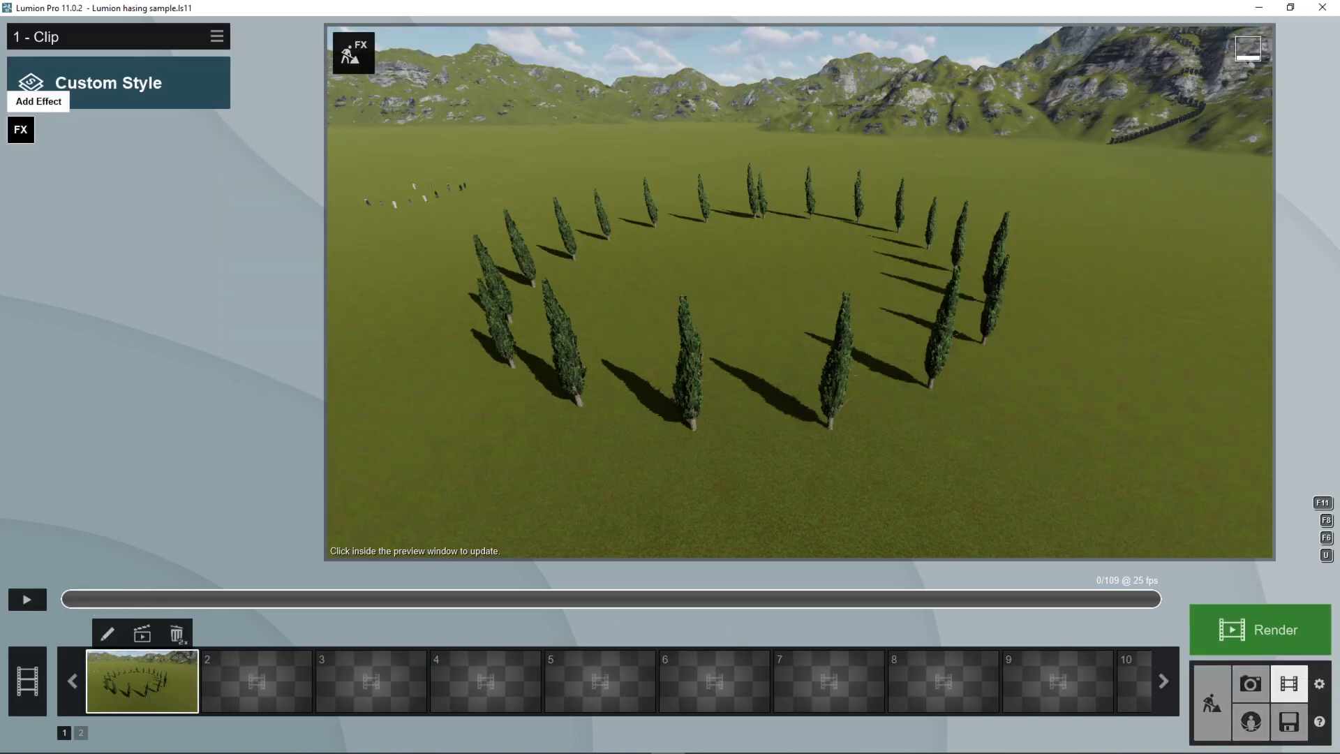
# Add the Animated Phasing effect to the clip and open its phasing editor
pyautogui.click(20, 129)
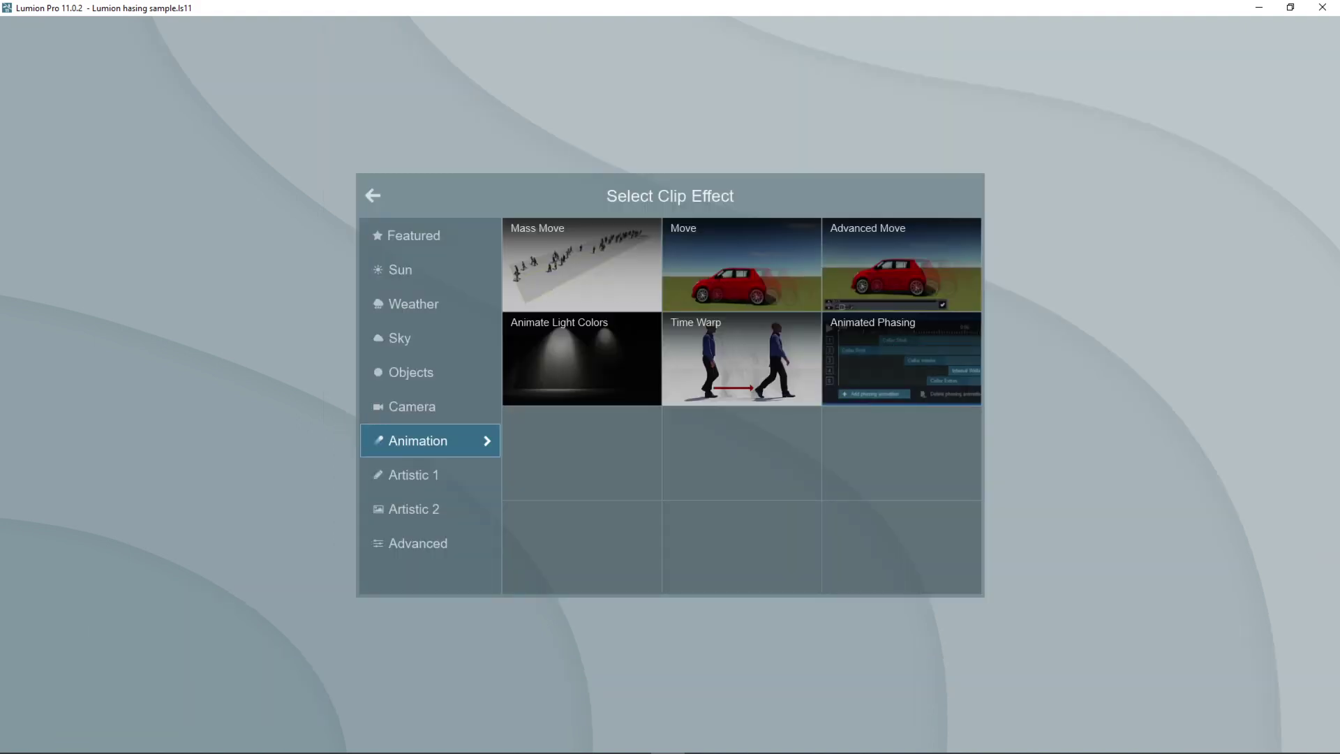
pyautogui.click(414, 235)
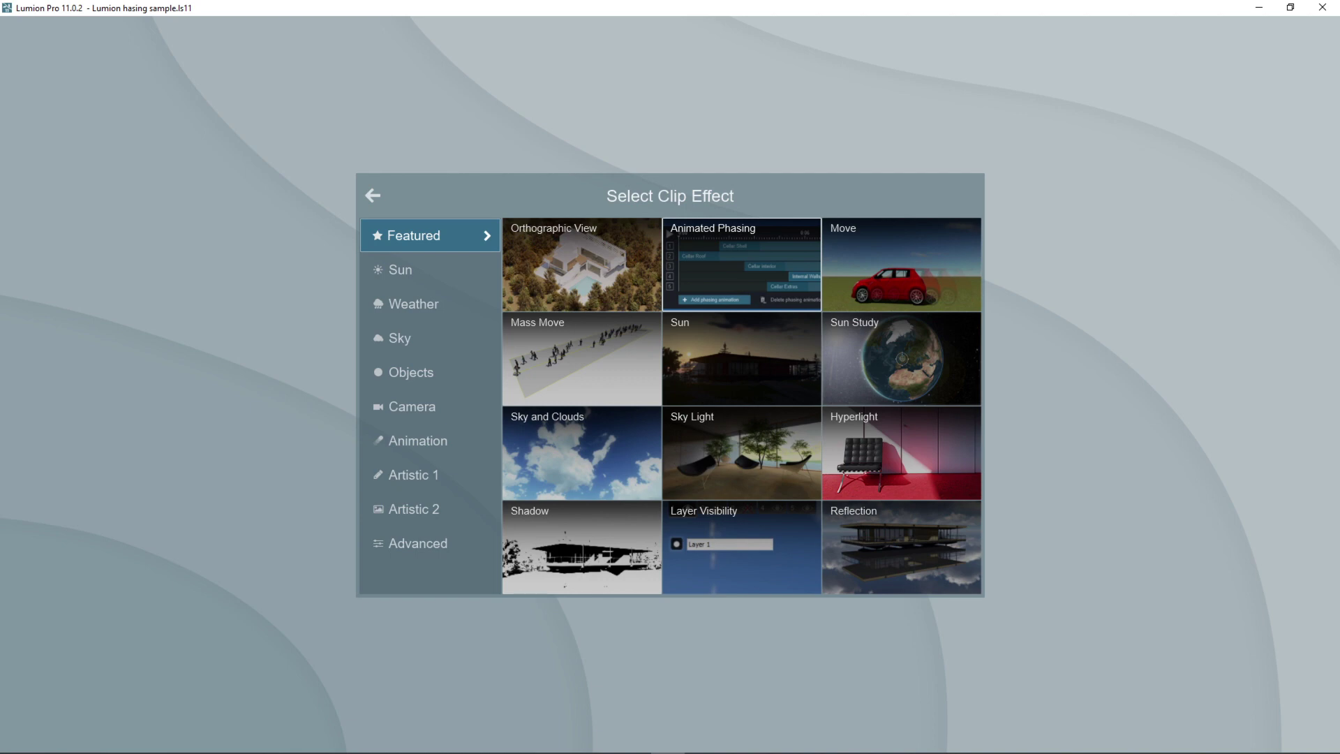
pyautogui.click(419, 406)
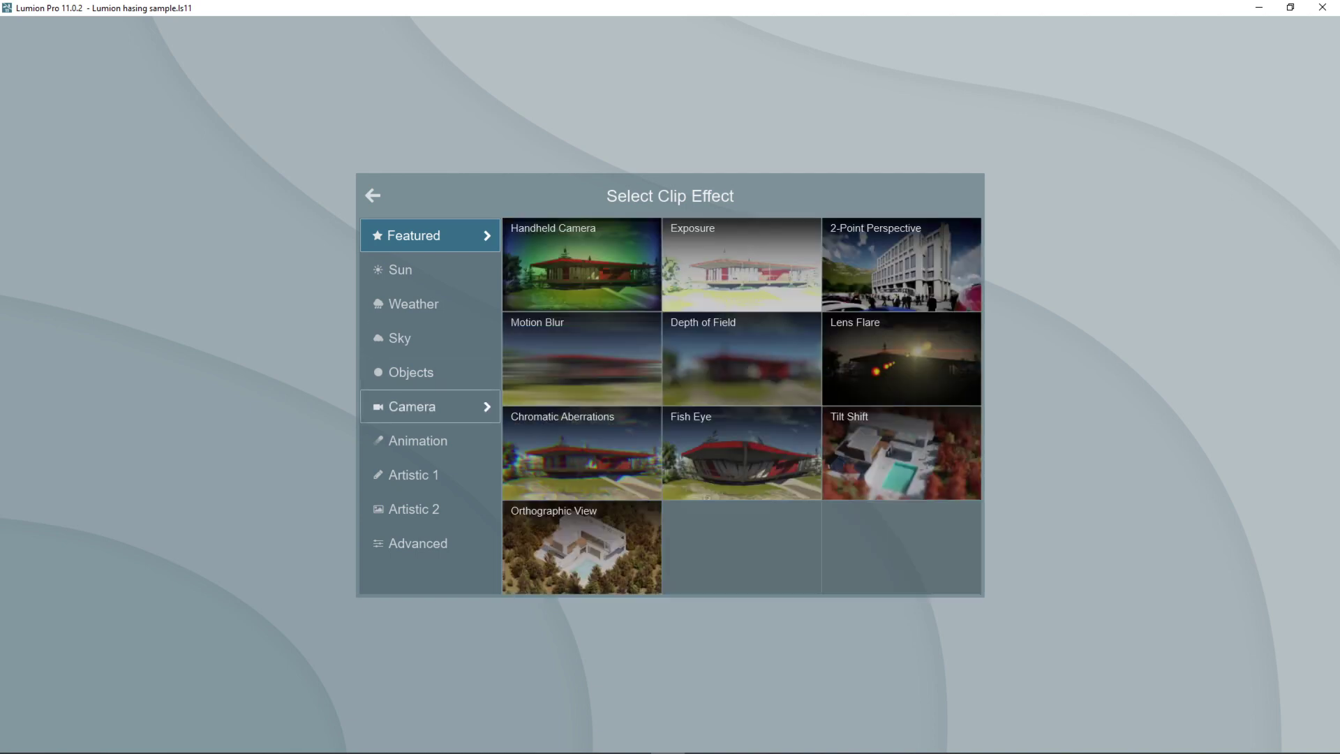
pyautogui.click(419, 441)
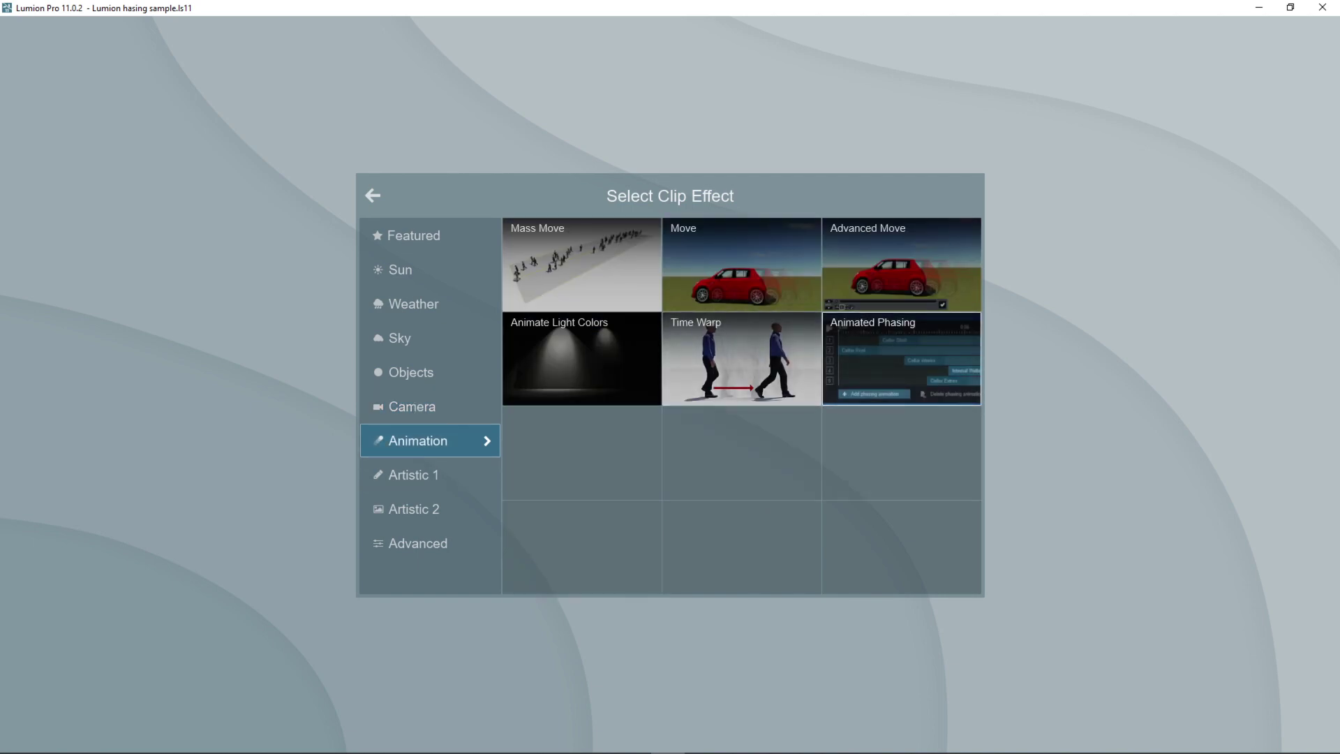
pyautogui.click(901, 359)
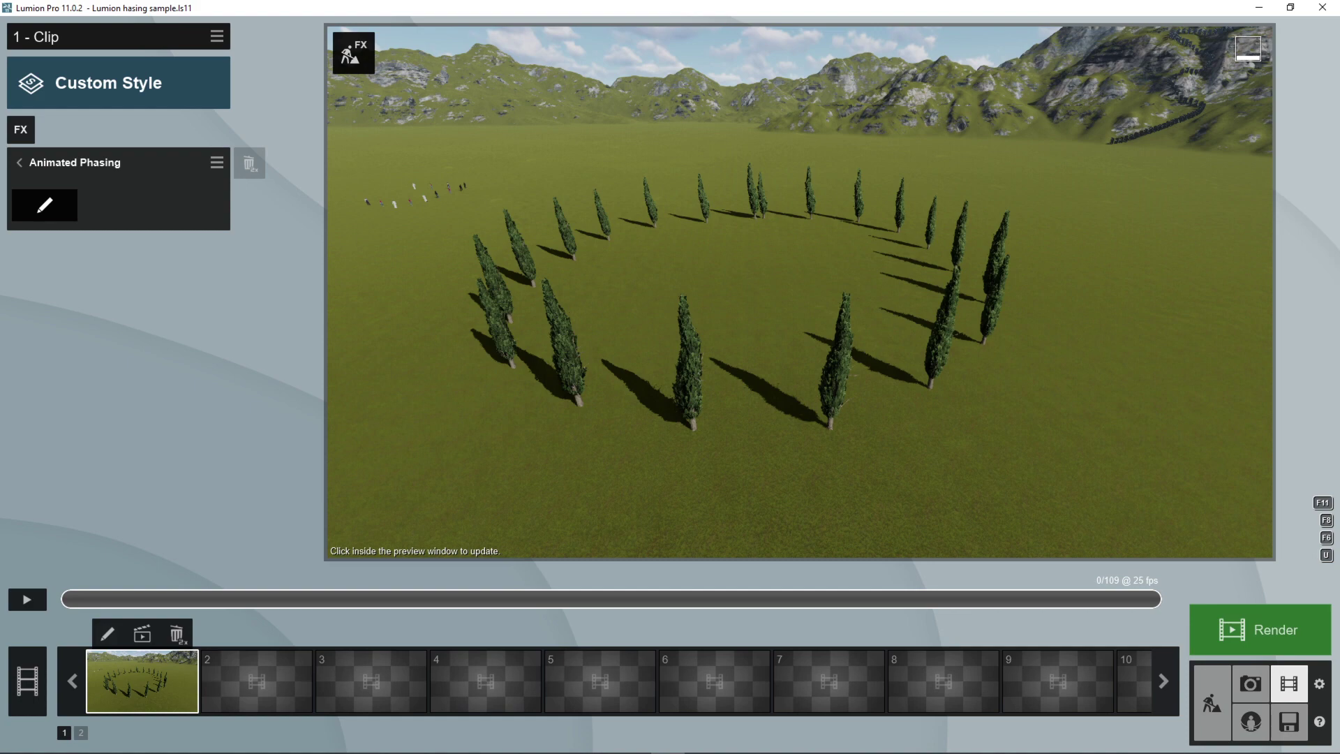
pyautogui.click(44, 204)
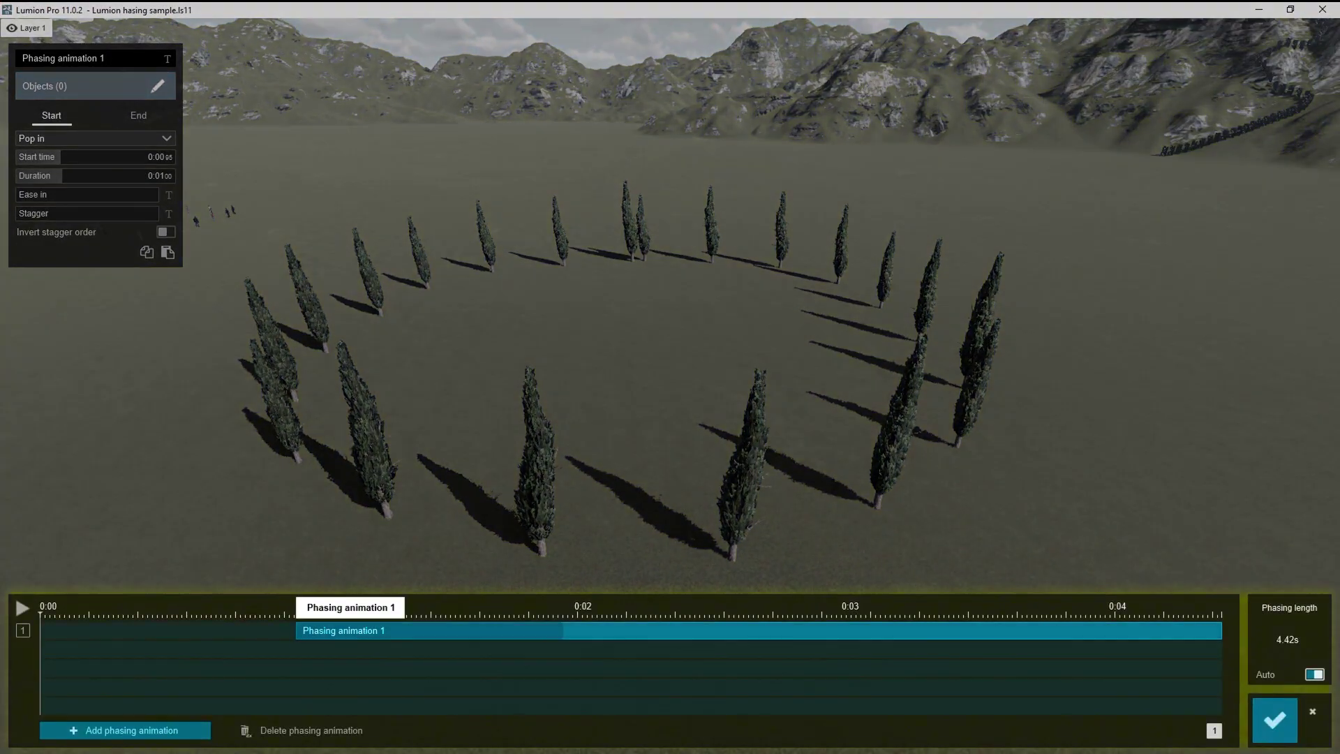
# Add three more phasing animations and stagger the start times of phasing animations 2, 3 and 4 along the timeline
pyautogui.click(125, 730)
pyautogui.click(125, 730)
pyautogui.click(126, 731)
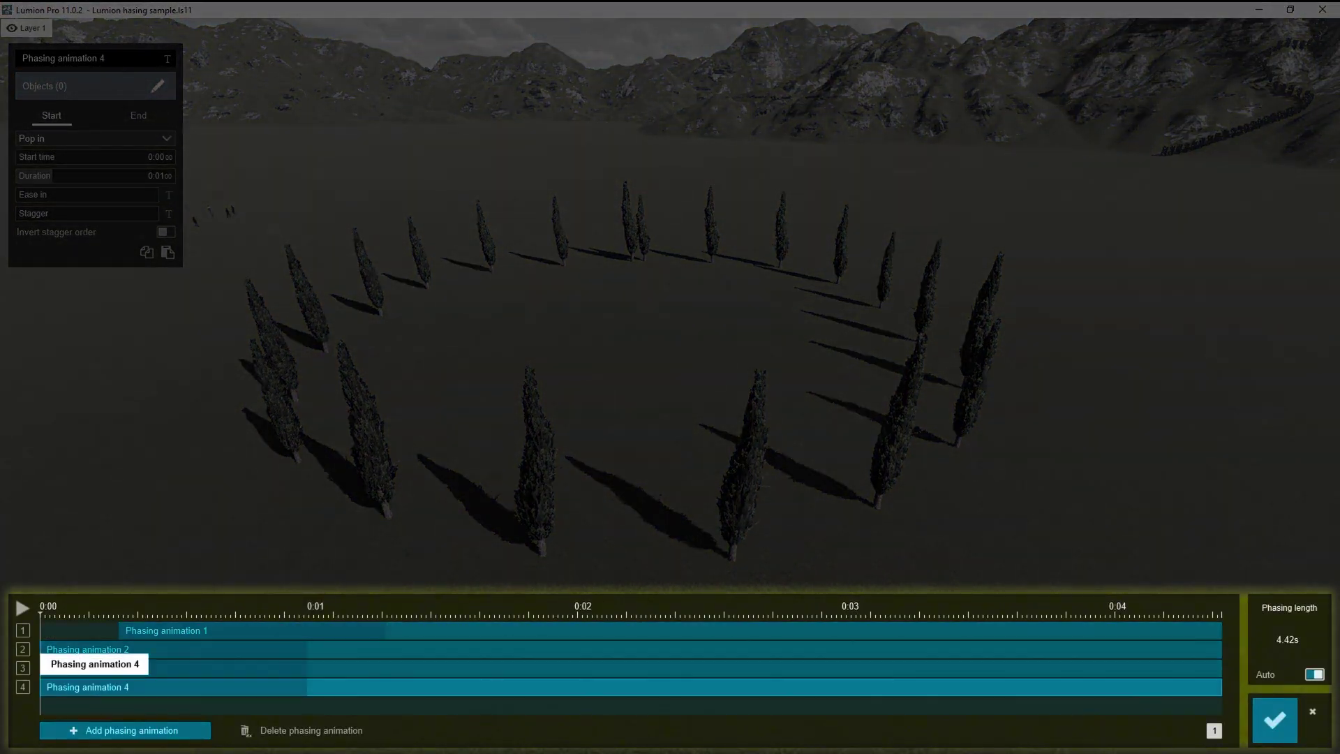
pyautogui.moveTo(126, 650); pyautogui.dragTo(549, 667)
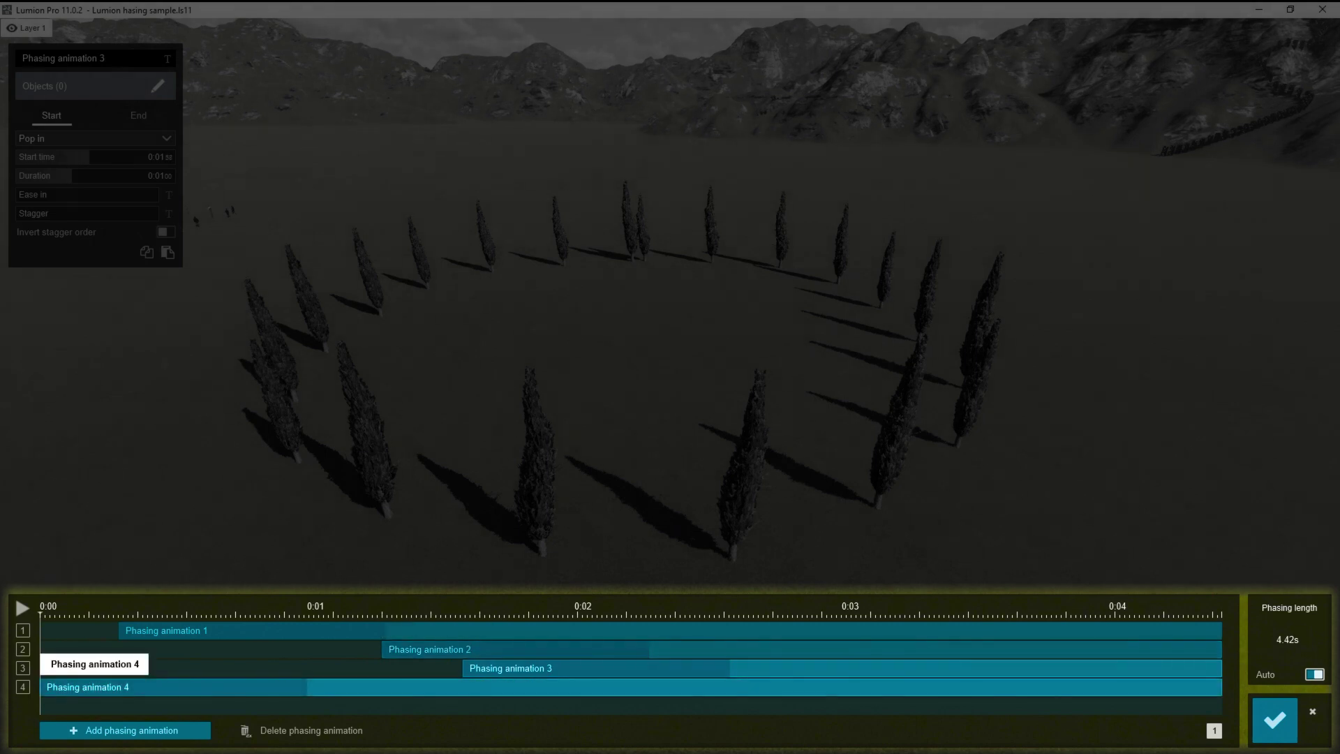
pyautogui.moveTo(84, 686); pyautogui.dragTo(221, 687)
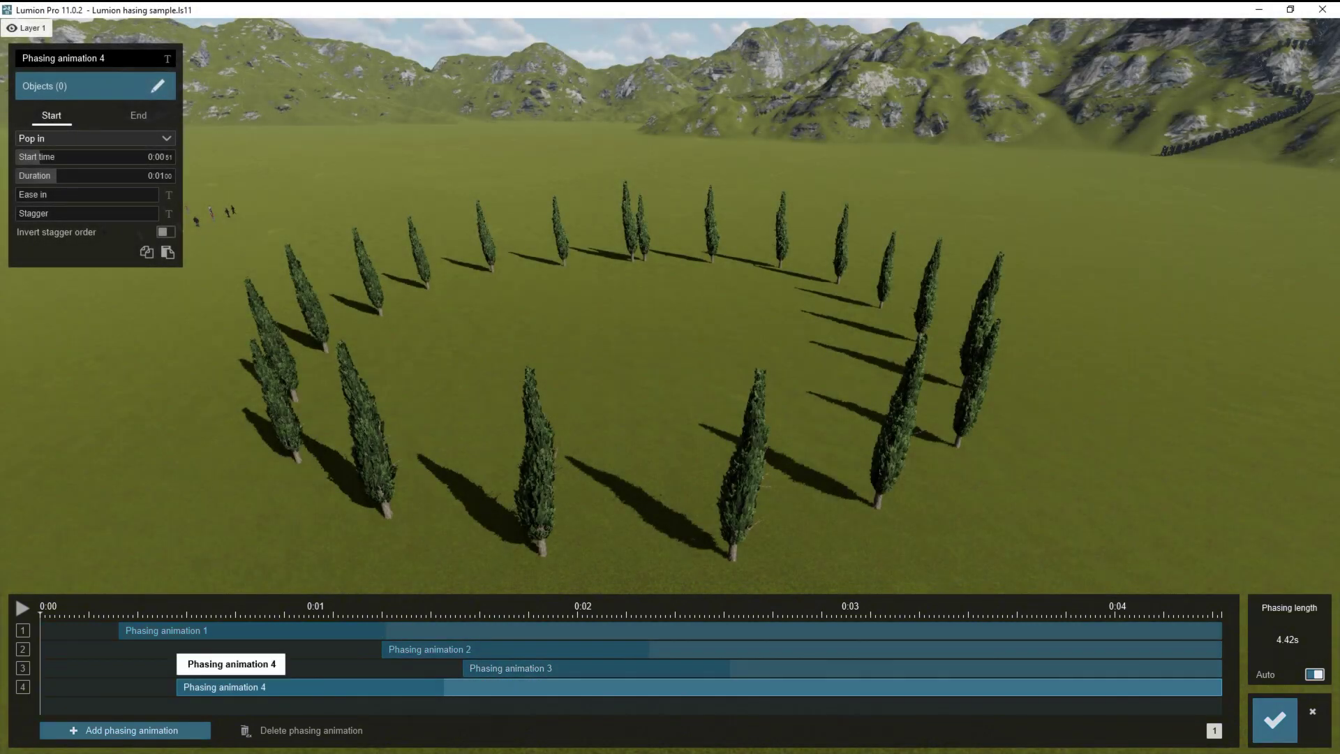
# Extend the start duration of phasing animation 1 to about 2 seconds
pyautogui.click(252, 630)
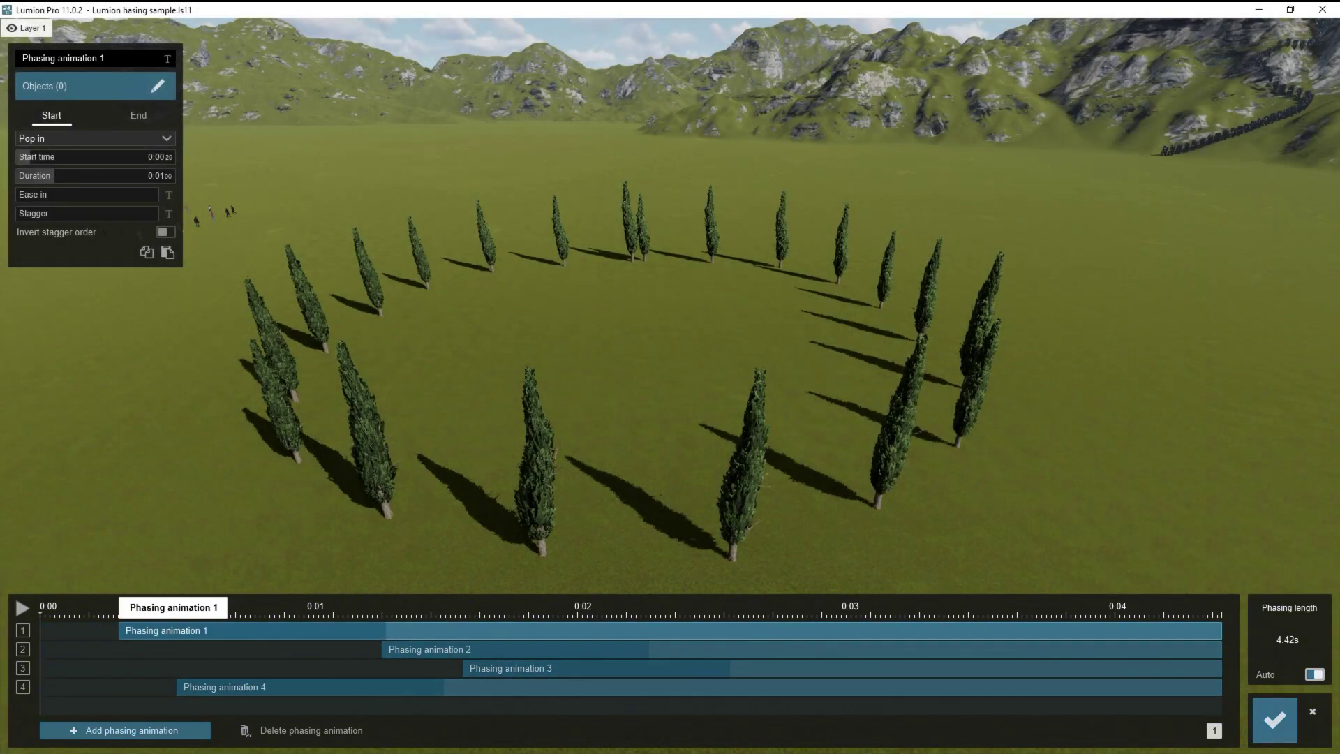
pyautogui.moveTo(54, 175)
pyautogui.mouseDown()
pyautogui.moveTo(97, 175)
pyautogui.moveTo(84, 157)
pyautogui.moveTo(36, 157)
pyautogui.mouseUp()
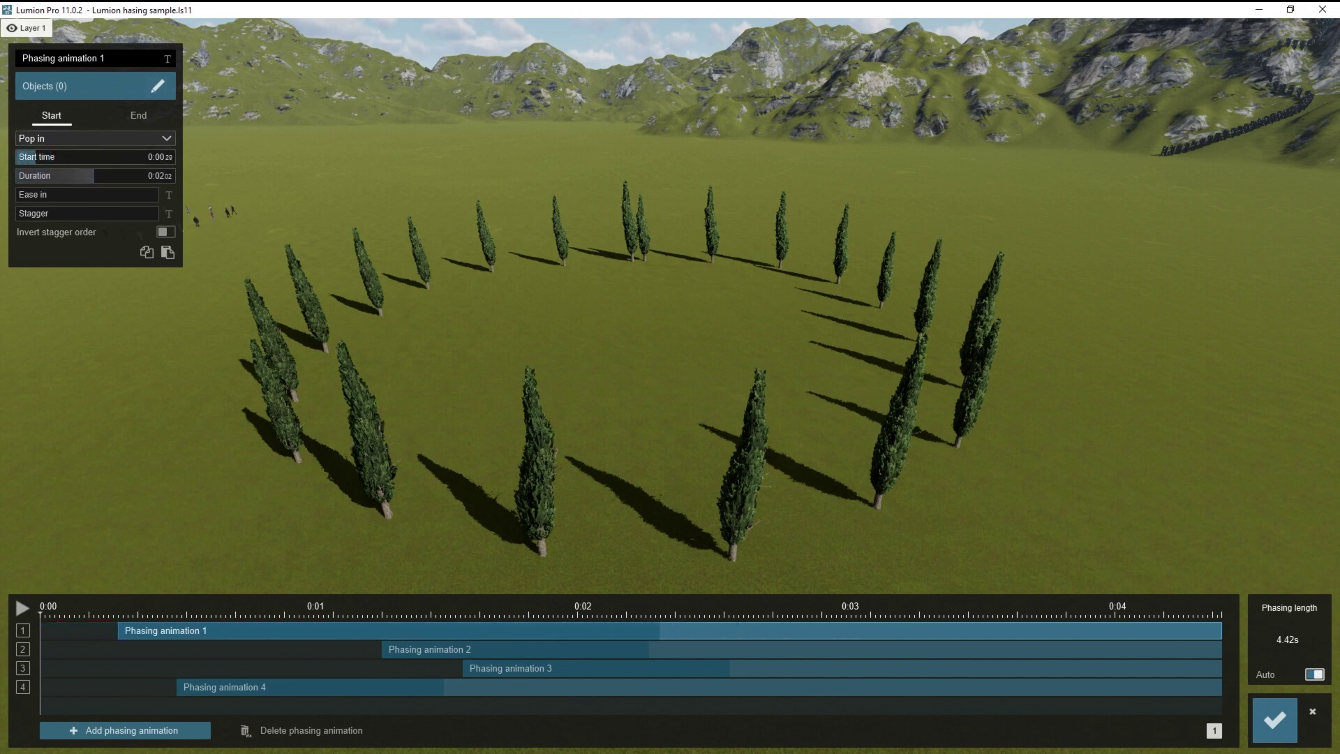
# Delete phasing animations 2, 3 and 4 so that only the first one is left
pyautogui.click(430, 649)
pyautogui.click(312, 730)
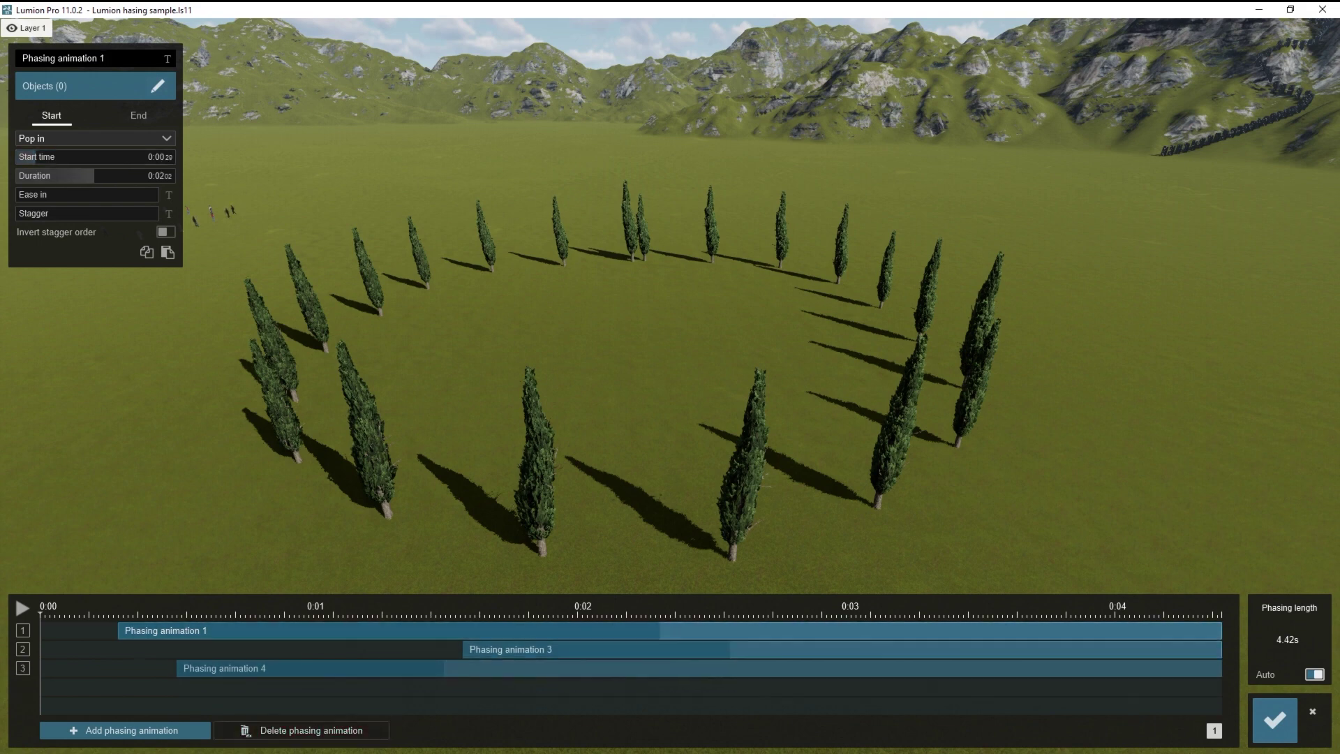
pyautogui.click(510, 649)
pyautogui.click(311, 730)
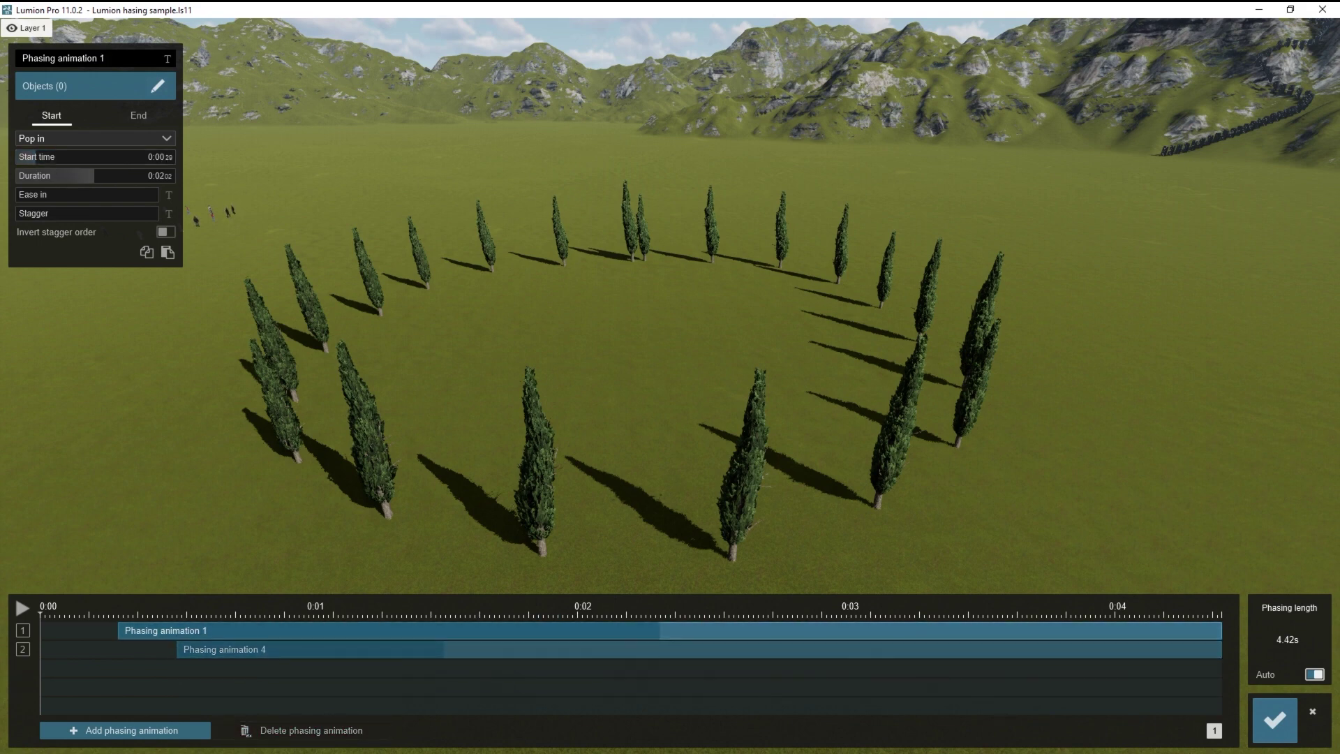
pyautogui.click(349, 649)
pyautogui.click(294, 731)
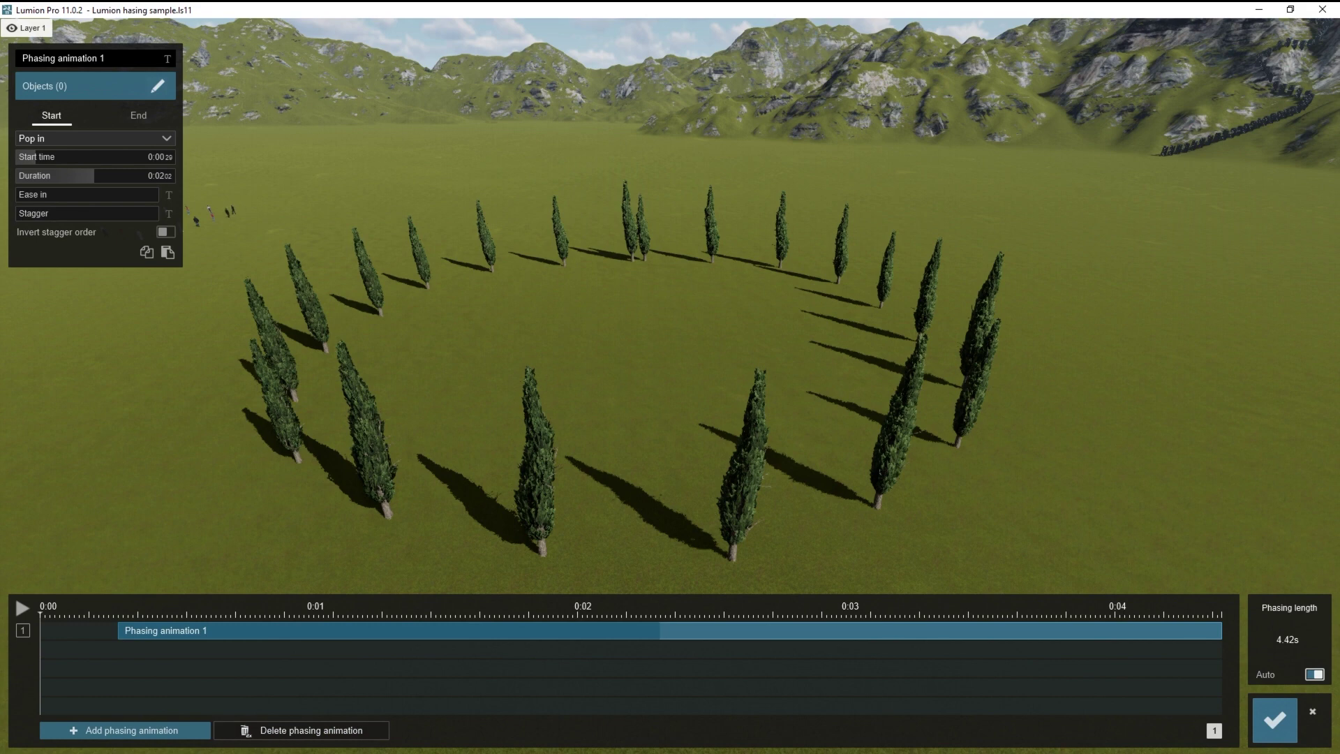
# Shift phasing animation 1 to start at 0:00 and rename it "This is the first Phasing Effect"
pyautogui.moveTo(175, 631); pyautogui.dragTo(96, 630)
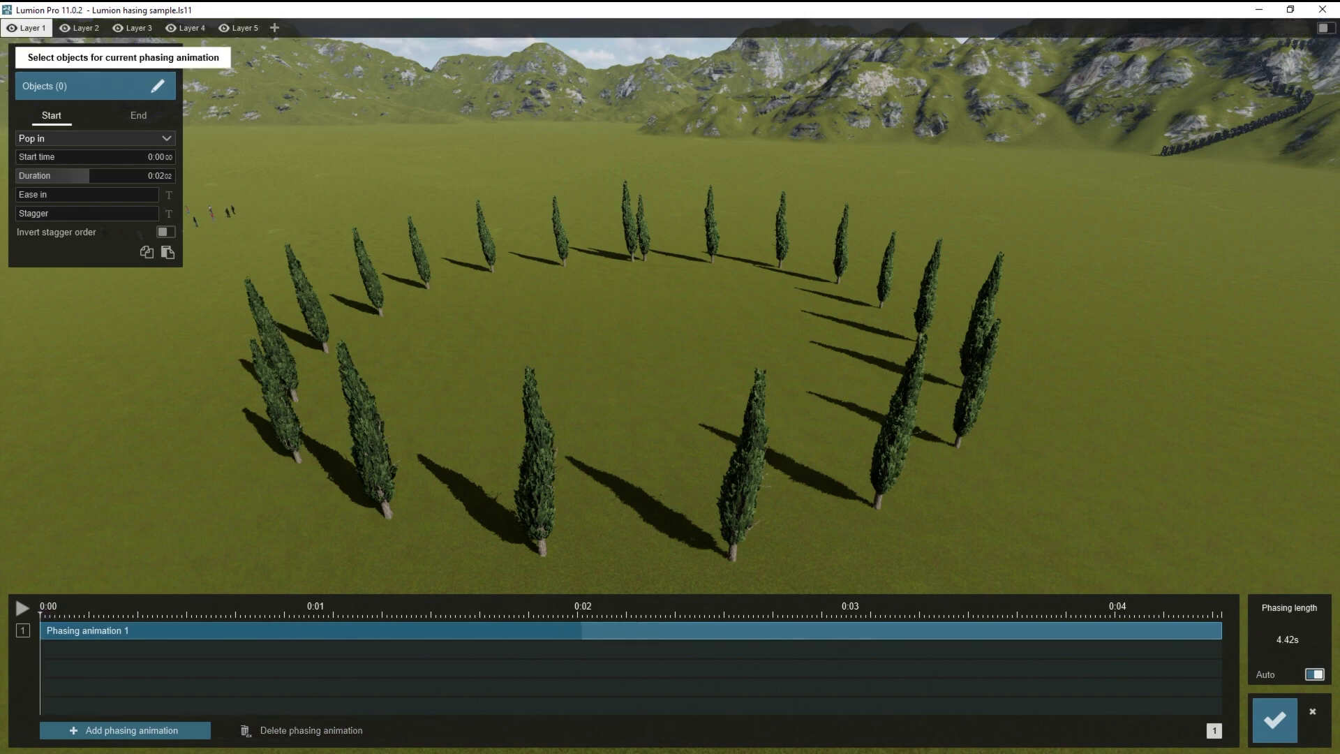
pyautogui.click(95, 60)
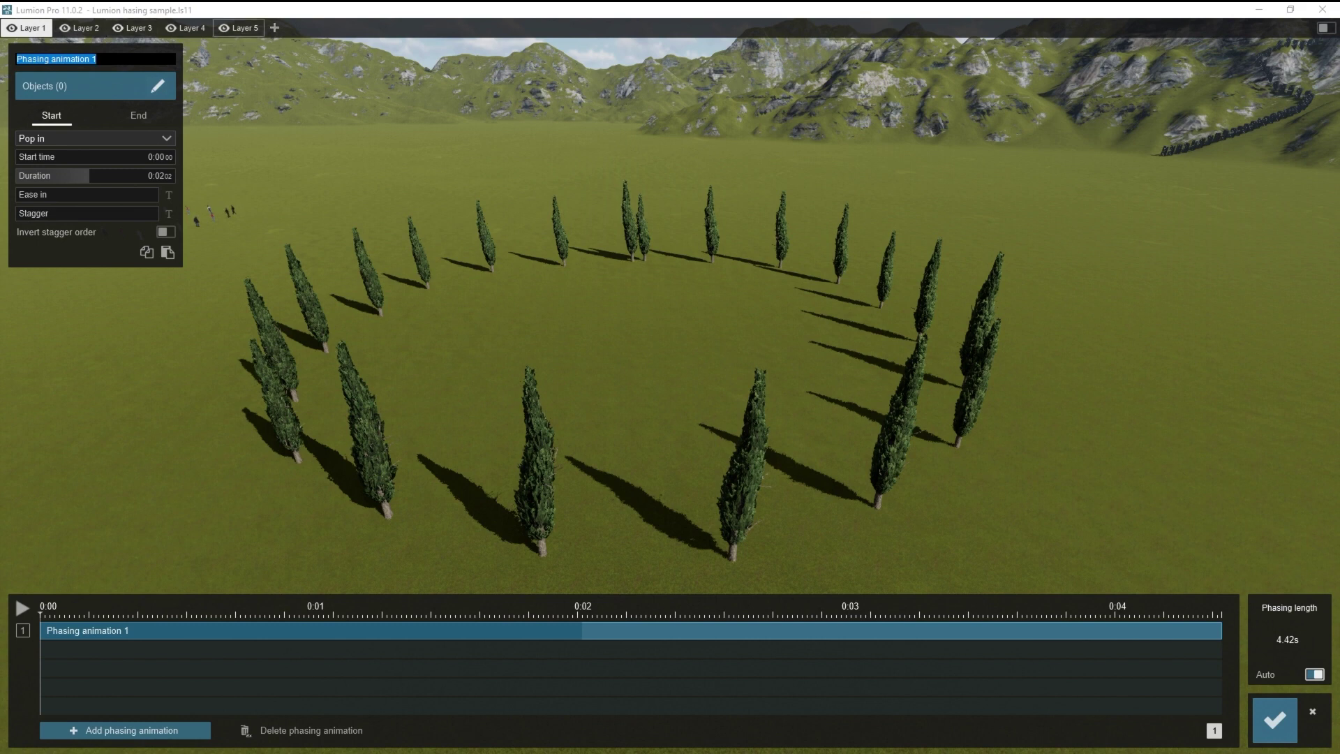
pyautogui.click(105, 60)
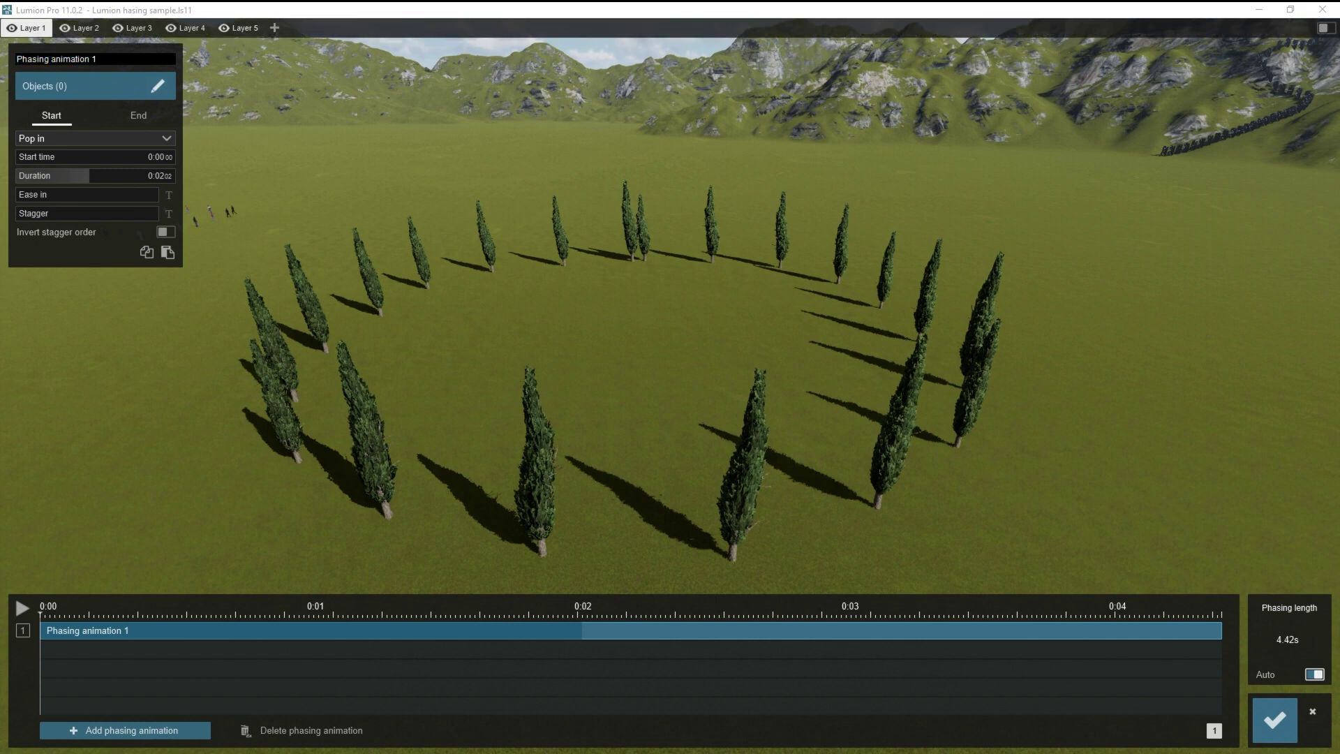
pyautogui.hotkey('ctrl', 'a')
pyautogui.write('This is the firsat Phasing Effect')
pyautogui.press('Return')
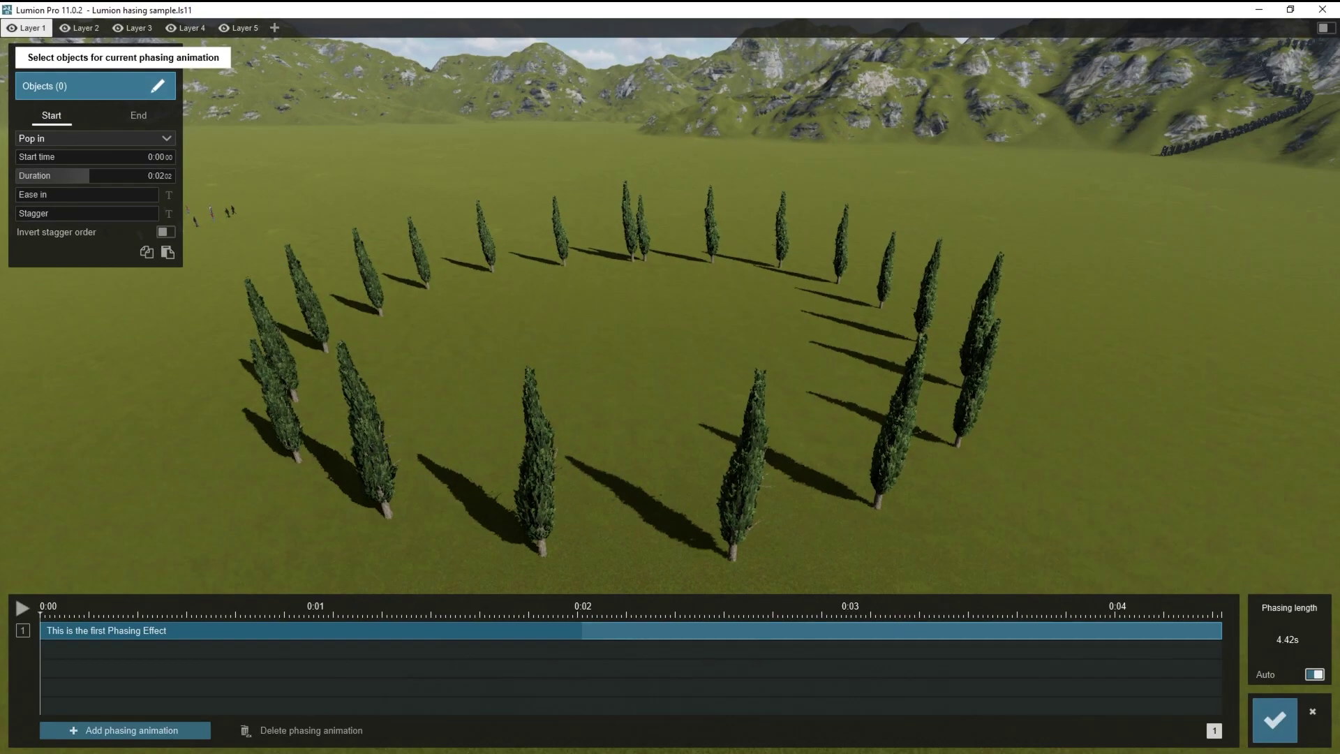
# Open the object selection for the phasing animation, look through its object categories, and limit the selection to the Nature category
pyautogui.click(158, 86)
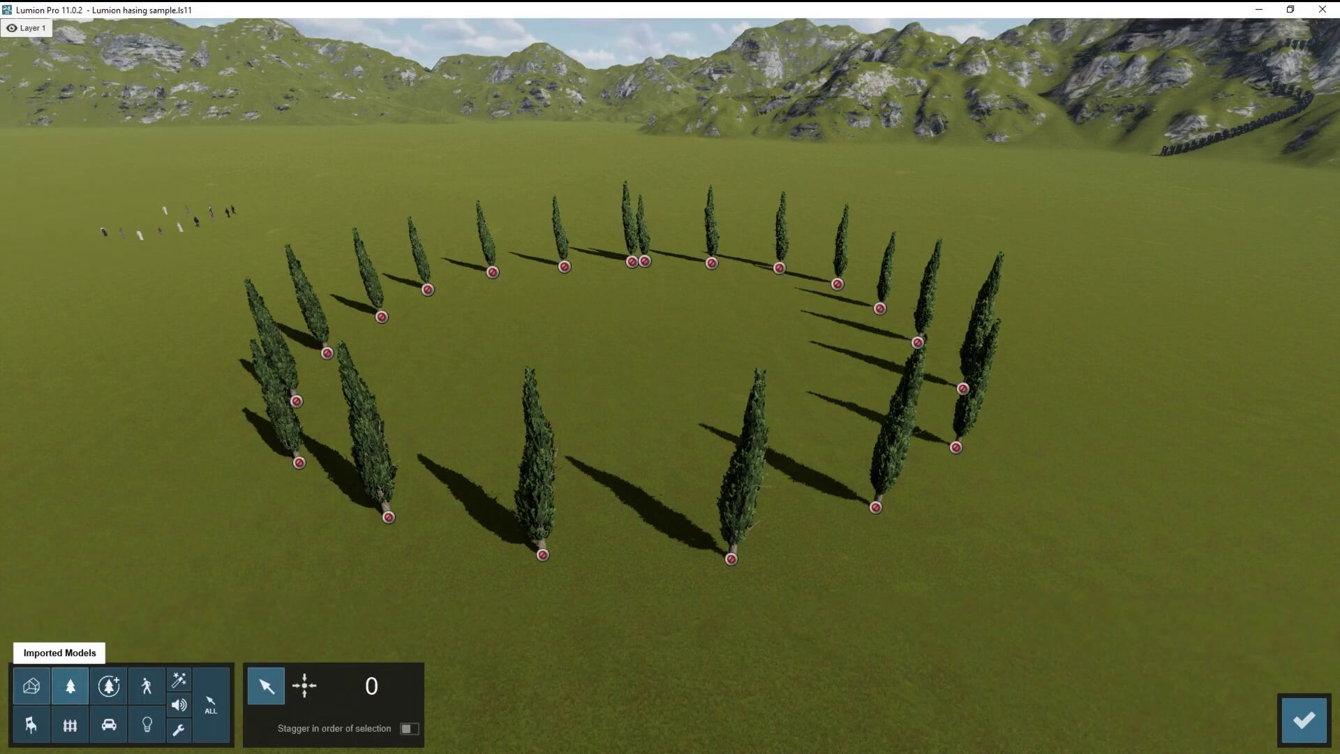
pyautogui.click(31, 685)
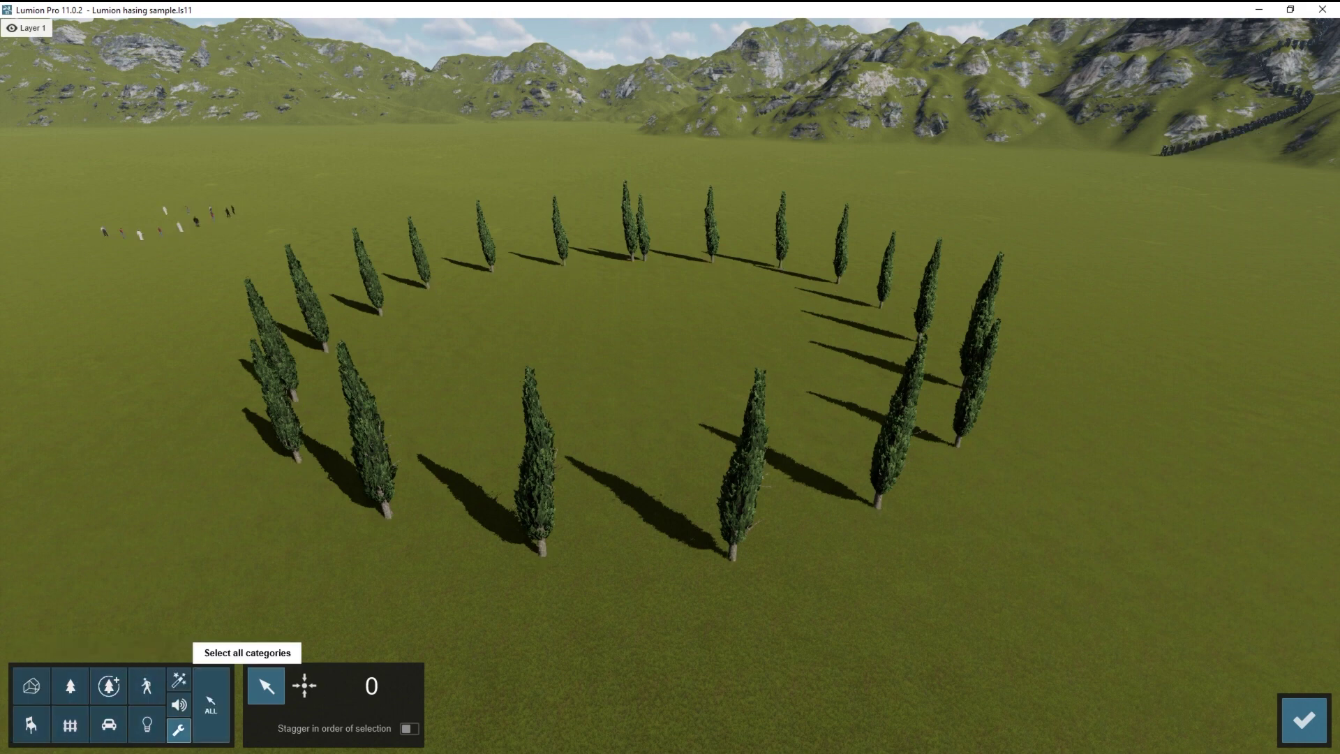
pyautogui.click(70, 686)
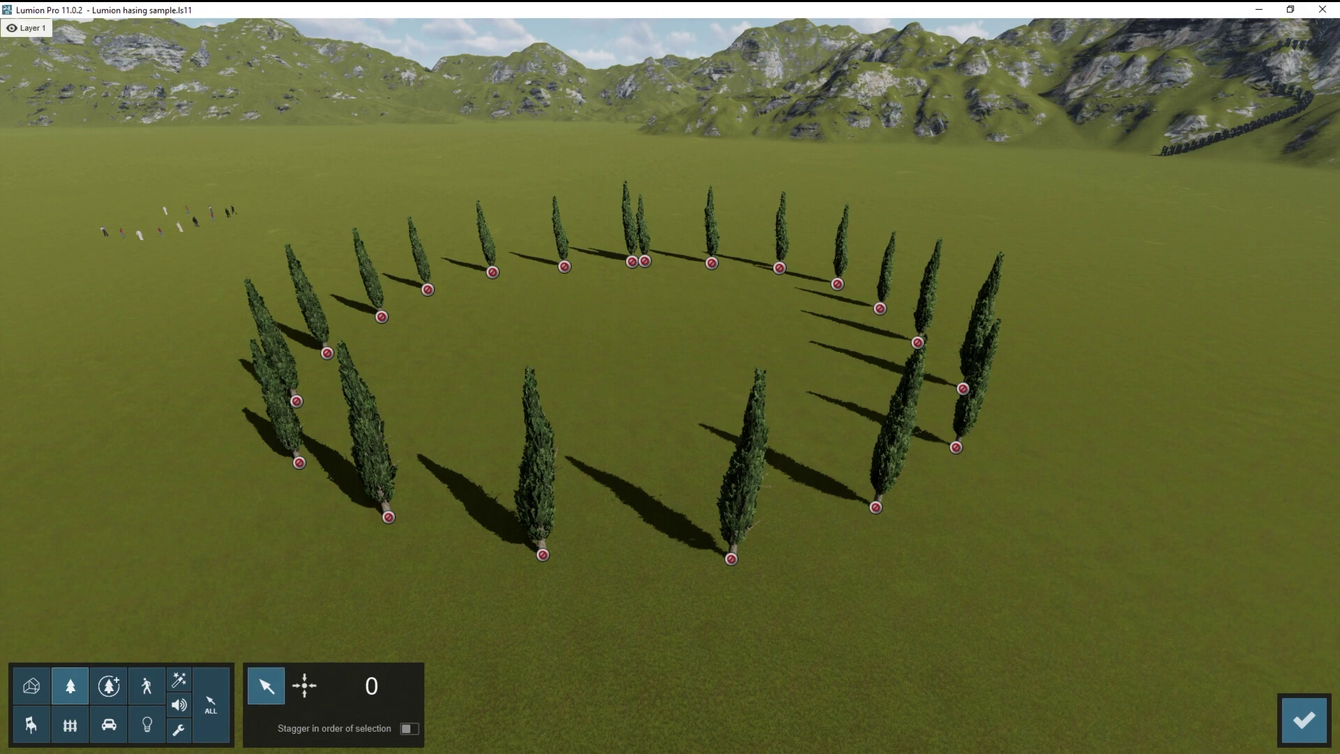
pyautogui.click(146, 685)
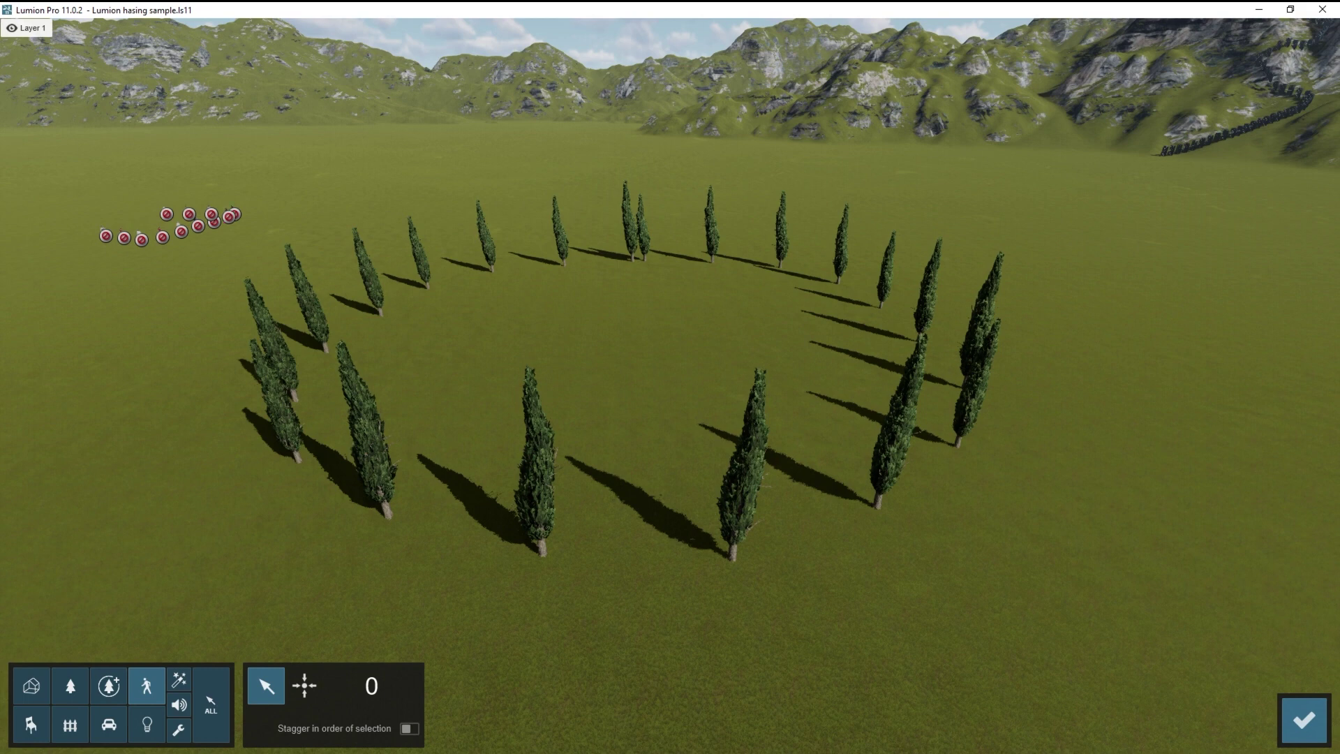
pyautogui.moveTo(27, 28)
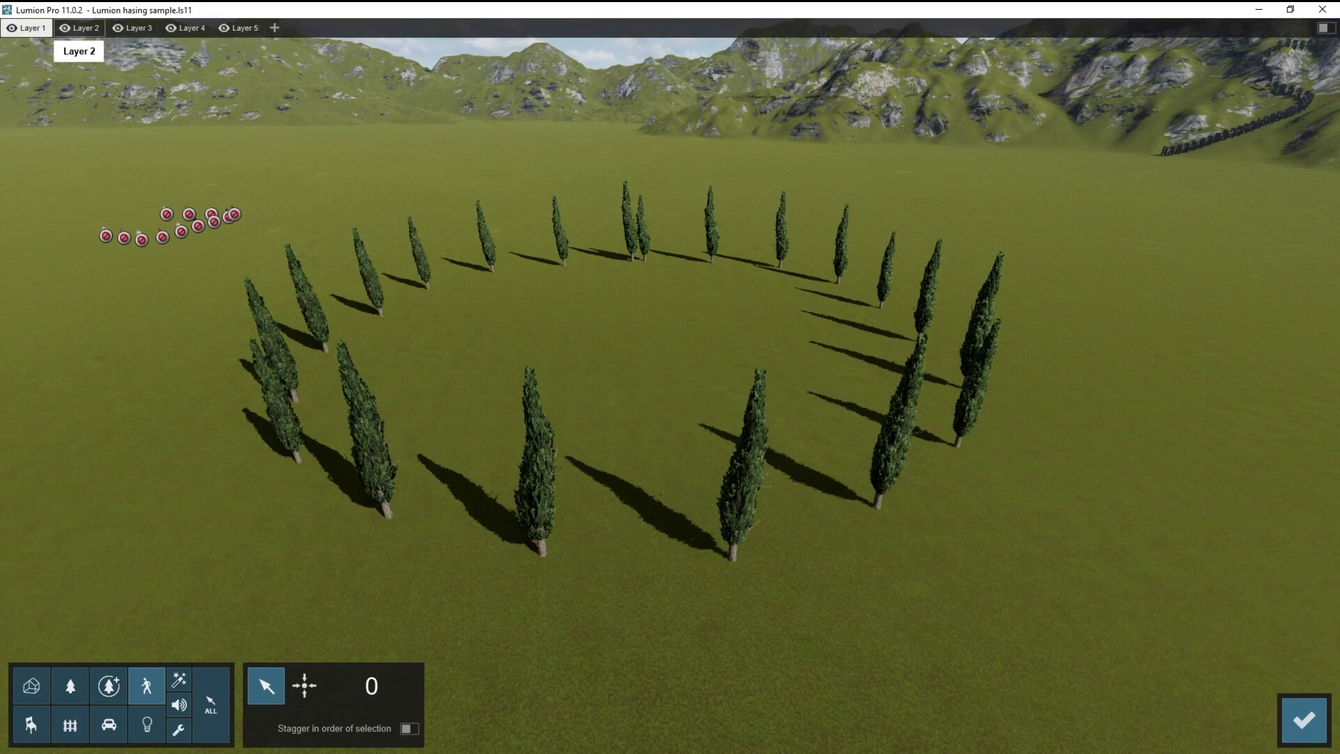
pyautogui.click(71, 686)
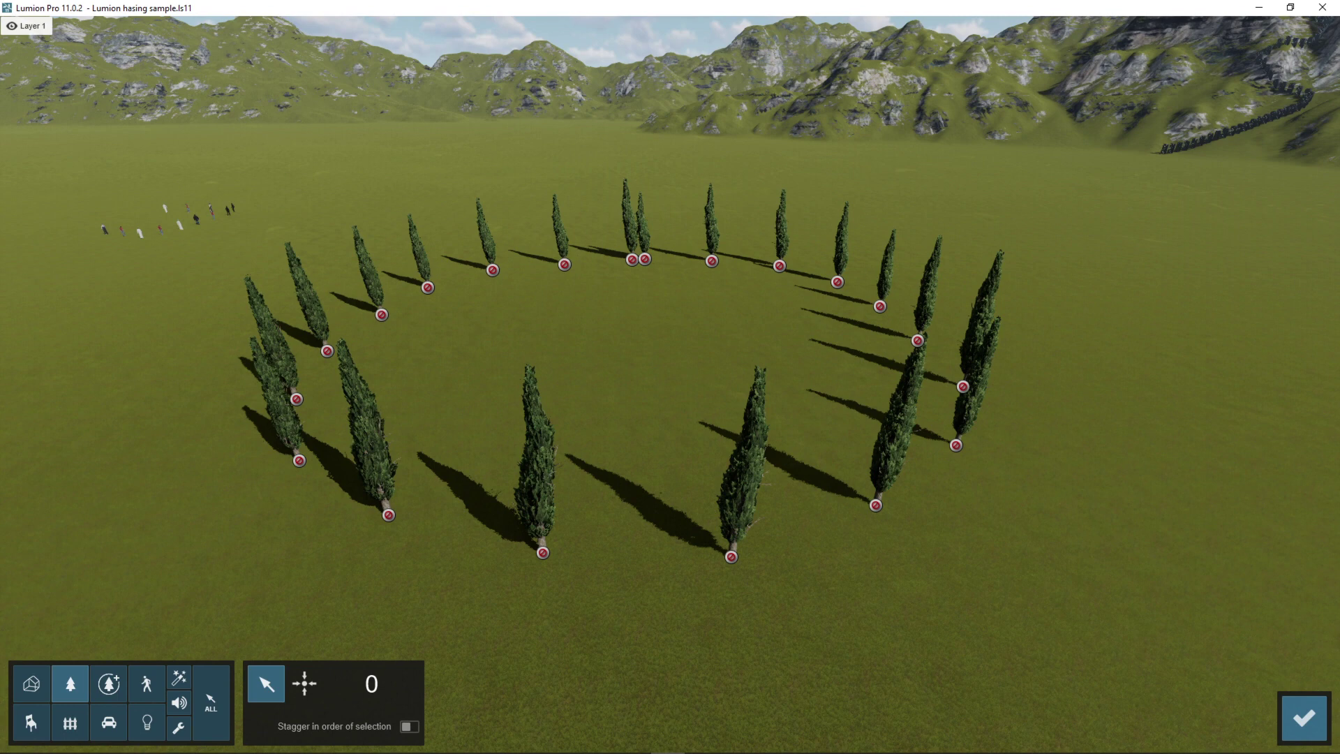
# Select the circle's 20 trees for the phasing animation, picking five one by one and box-selecting the rest
pyautogui.click(731, 557)
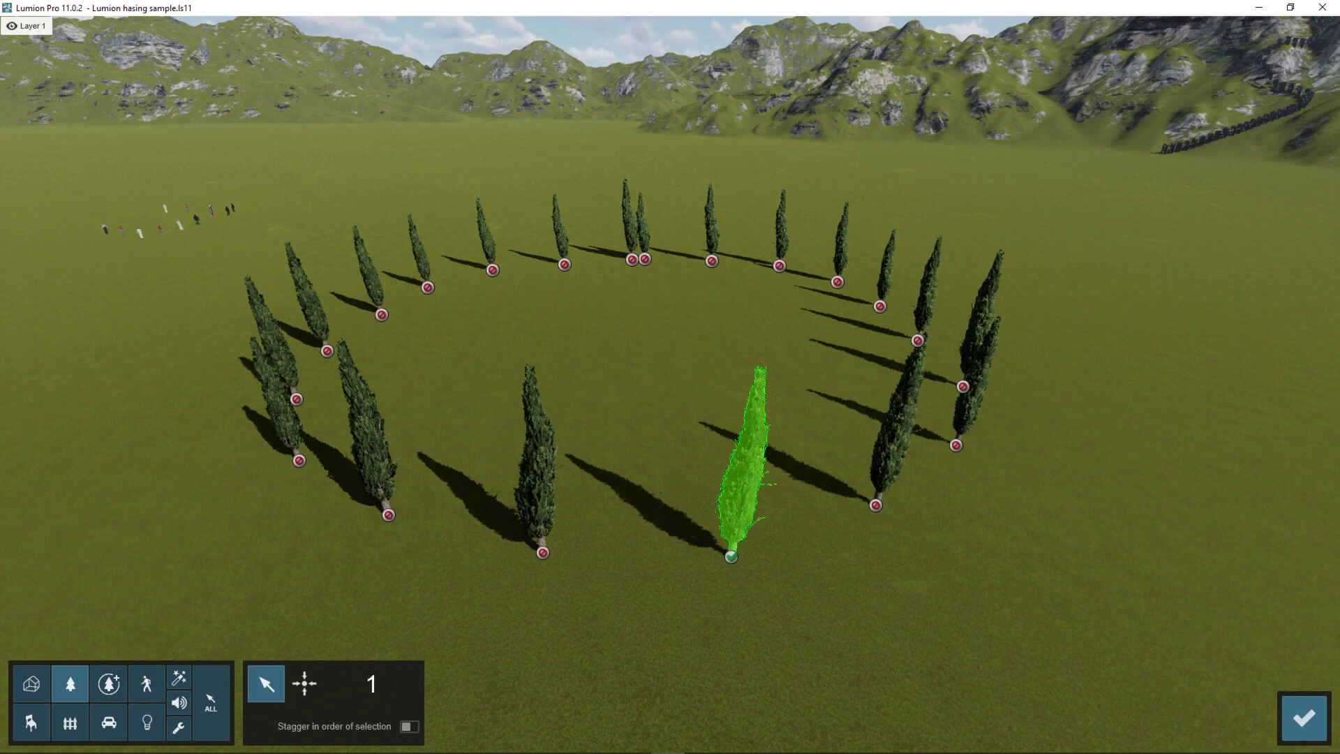
pyautogui.keyDown('ctrl'); pyautogui.click(876, 505); pyautogui.keyUp('ctrl')
pyautogui.keyDown('ctrl'); pyautogui.click(956, 445); pyautogui.keyUp('ctrl')
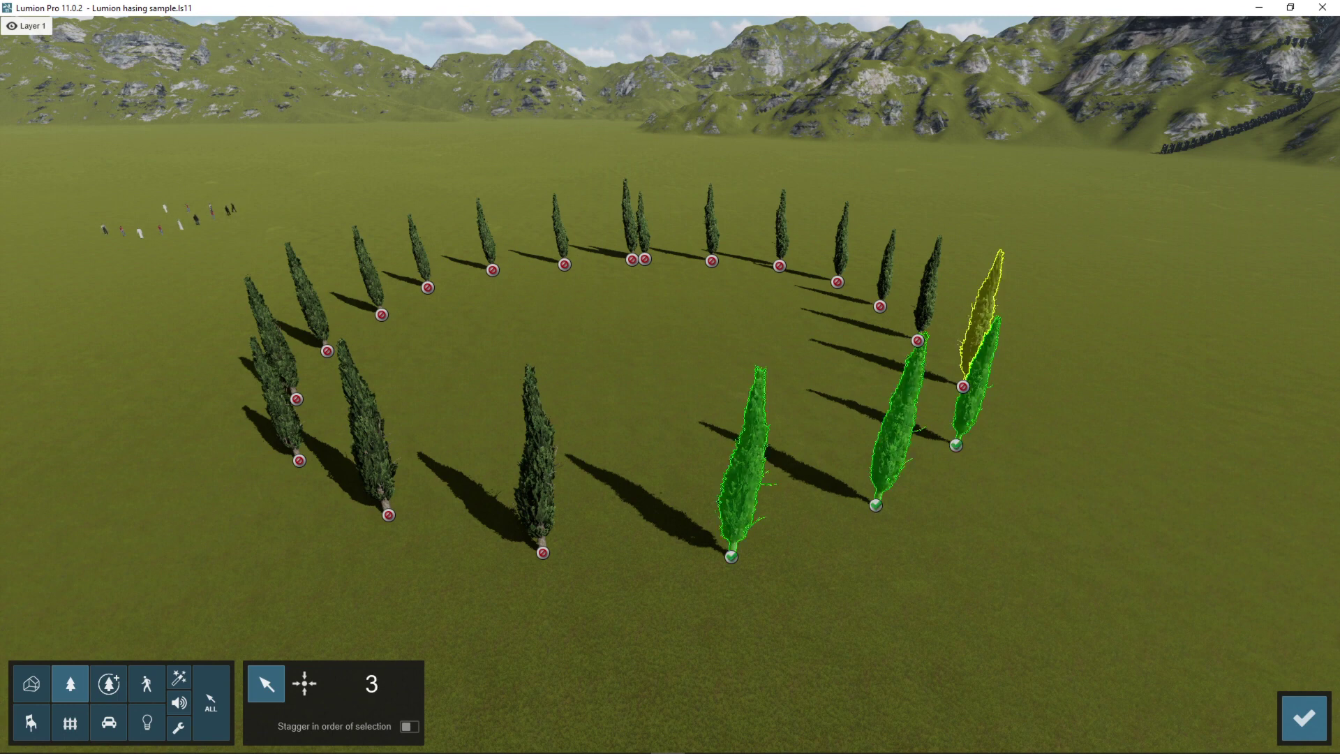
pyautogui.keyDown('ctrl'); pyautogui.click(964, 386); pyautogui.keyUp('ctrl')
pyautogui.keyDown('ctrl'); pyautogui.click(918, 340); pyautogui.keyUp('ctrl')
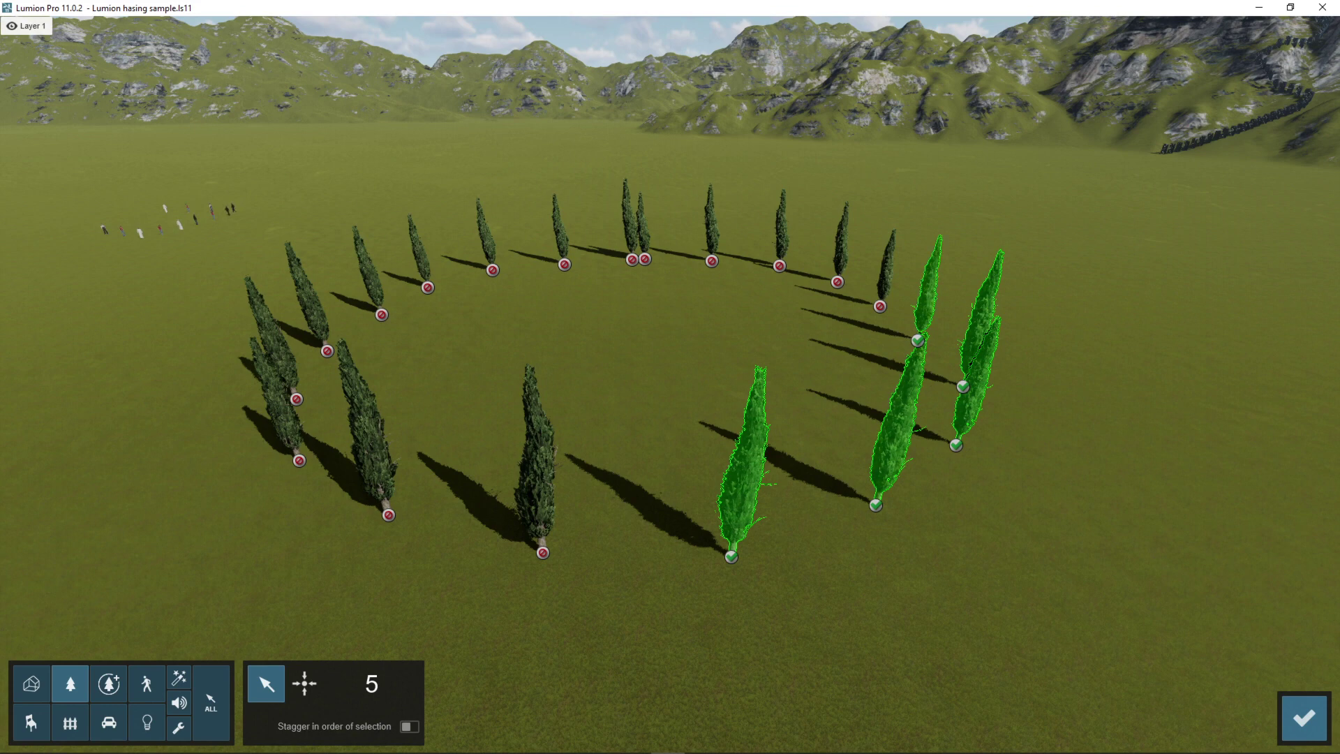
pyautogui.moveTo(1056, 622); pyautogui.dragTo(250, 211)
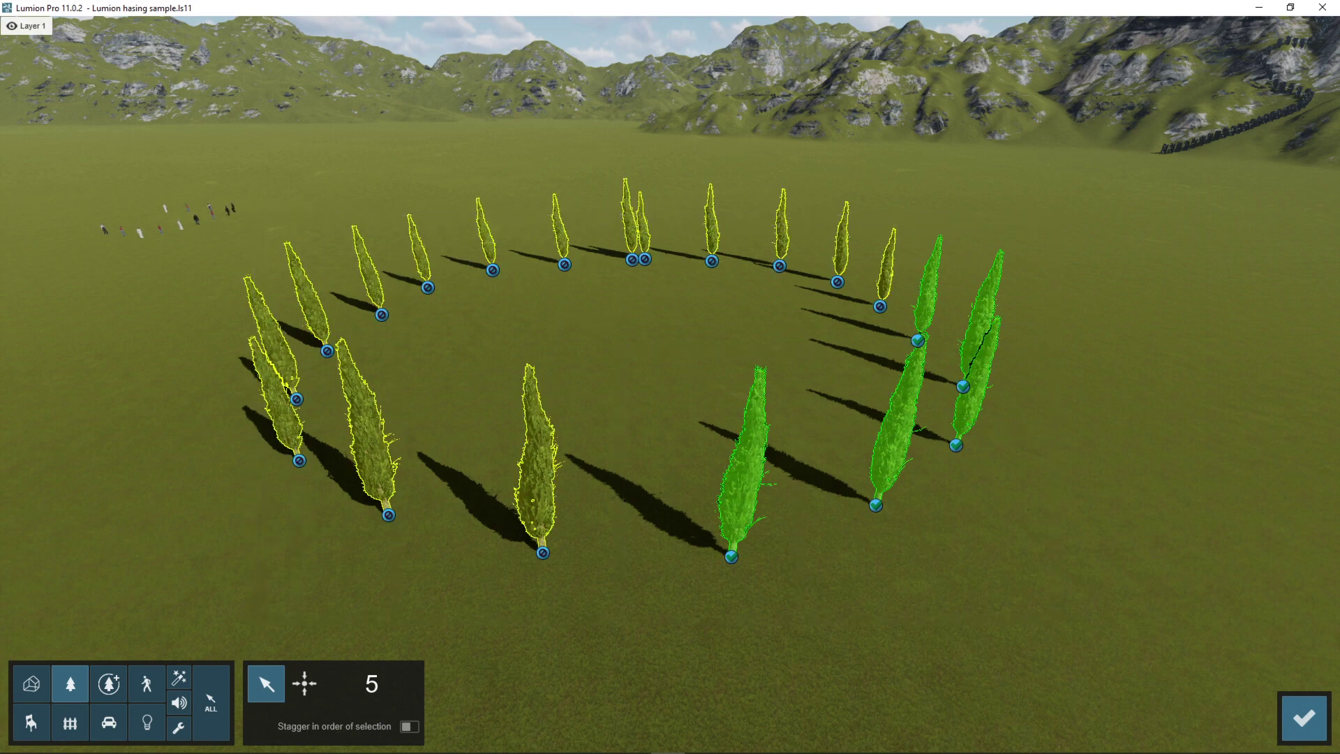
pyautogui.moveTo(250, 210); pyautogui.dragTo(250, 211)
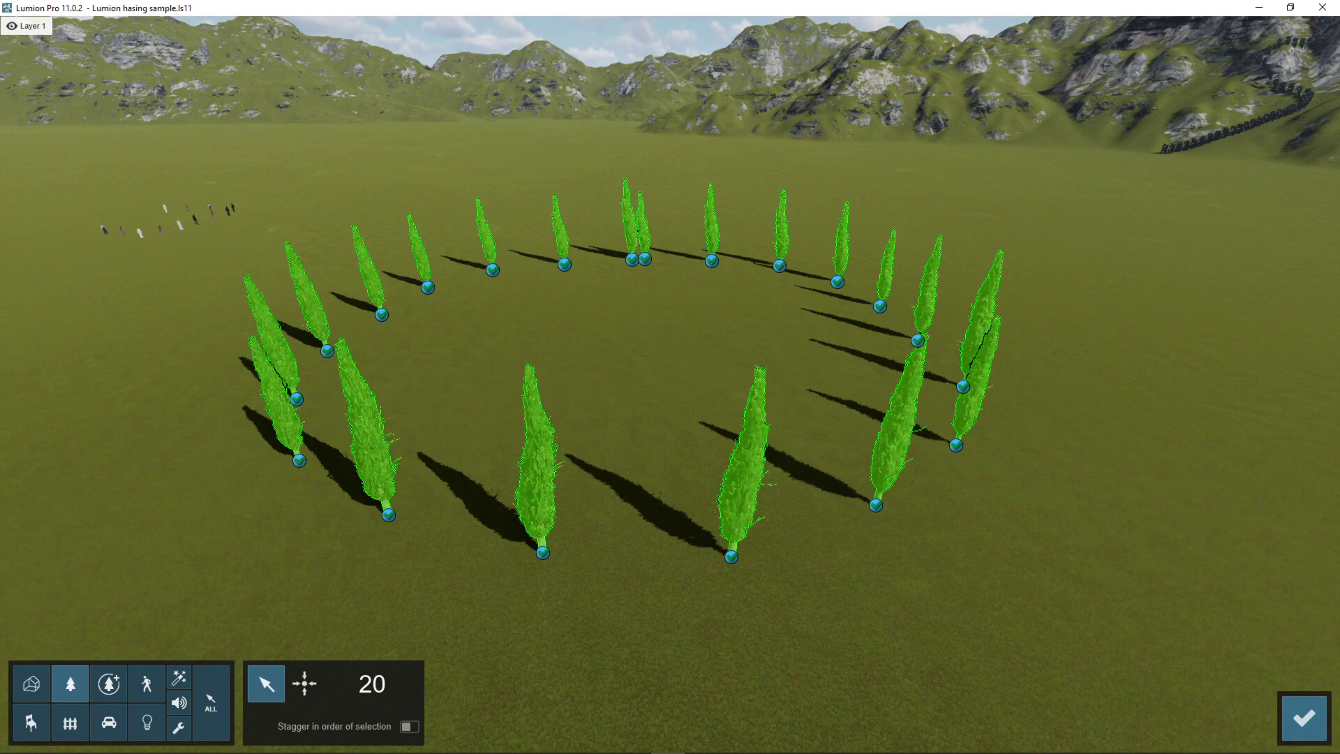
# Clear and redo the selection of all the trees, and take the nine trees on the circle's right half out of it
pyautogui.click(880, 306)
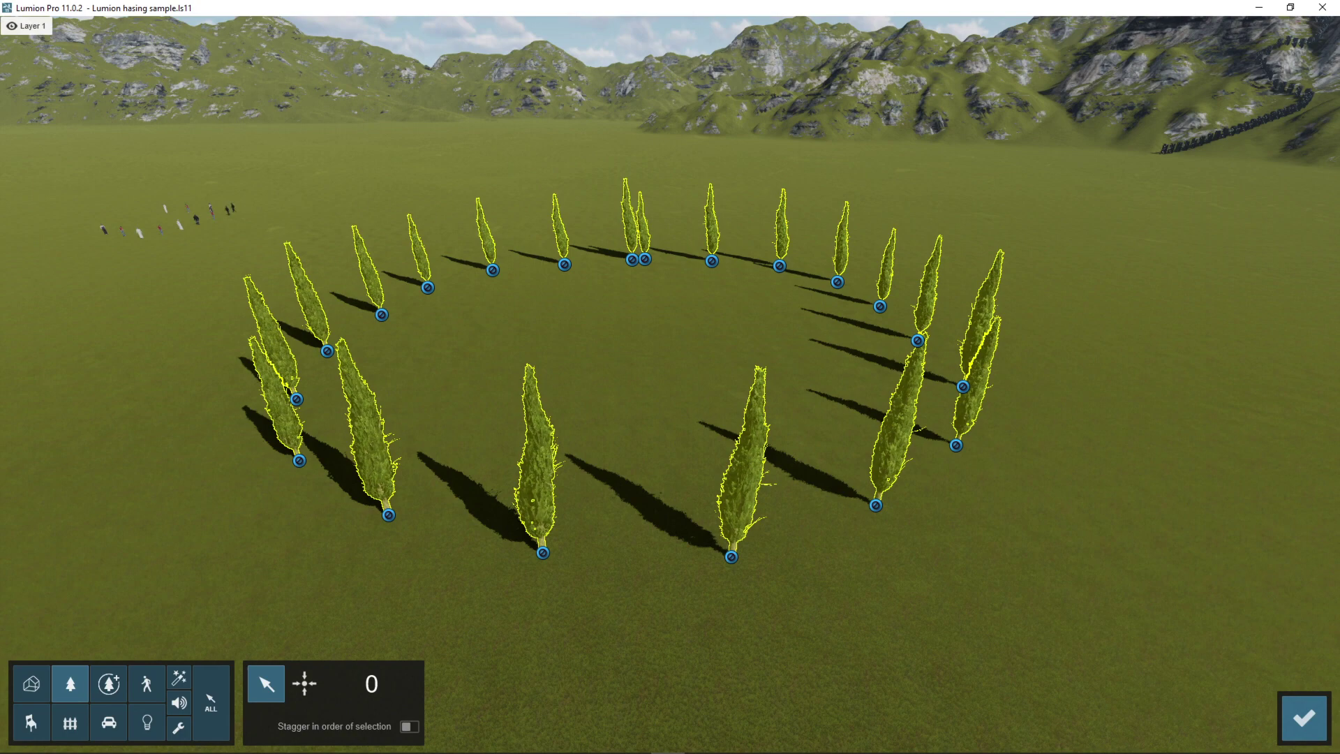
pyautogui.hotkey('ctrl', 'a')
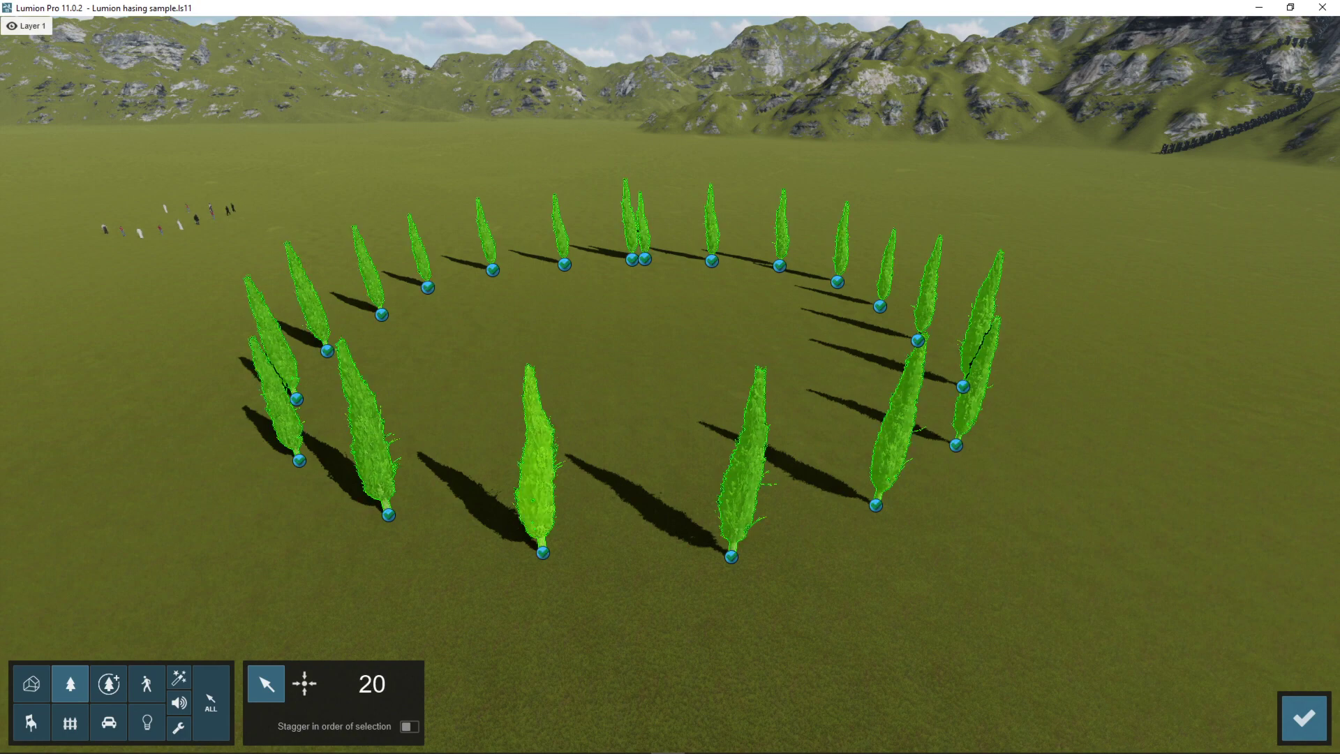
pyautogui.keyDown('ctrl'); pyautogui.moveTo(1029, 619); pyautogui.dragTo(682, 206); pyautogui.keyUp('ctrl')
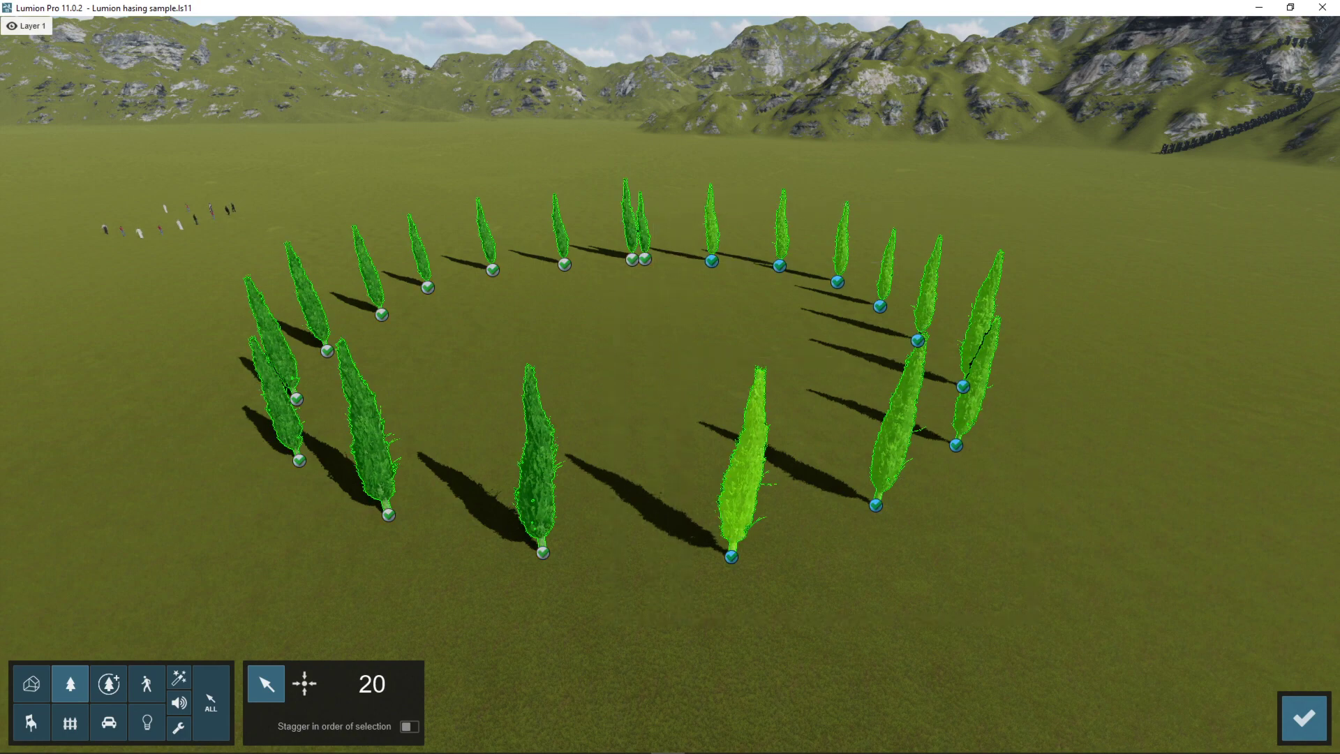
pyautogui.click(731, 556)
pyautogui.keyDown('ctrl'); pyautogui.click(802, 607); pyautogui.keyUp('ctrl')
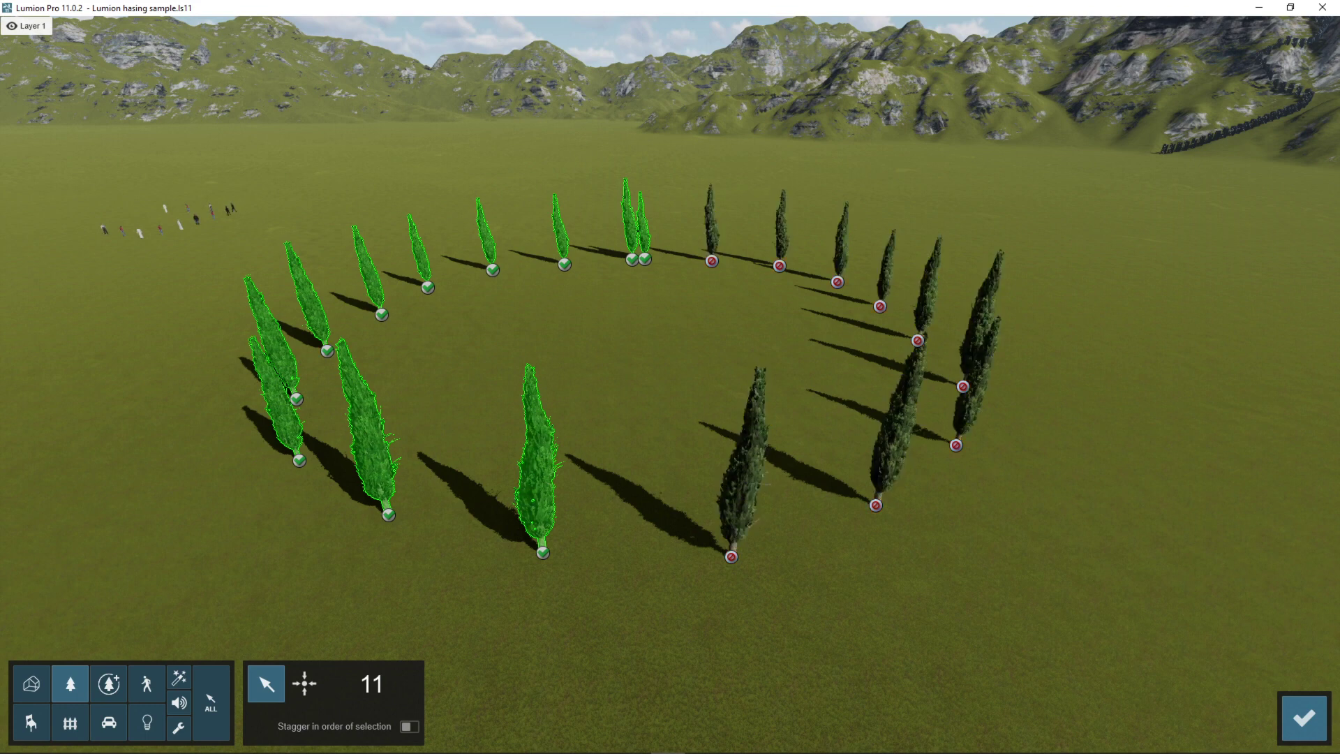
# Select all 20 trees of the circle and confirm them as the objects of the phasing animation
pyautogui.keyDown('ctrl'); pyautogui.moveTo(991, 600); pyautogui.dragTo(281, 227); pyautogui.keyUp('ctrl')
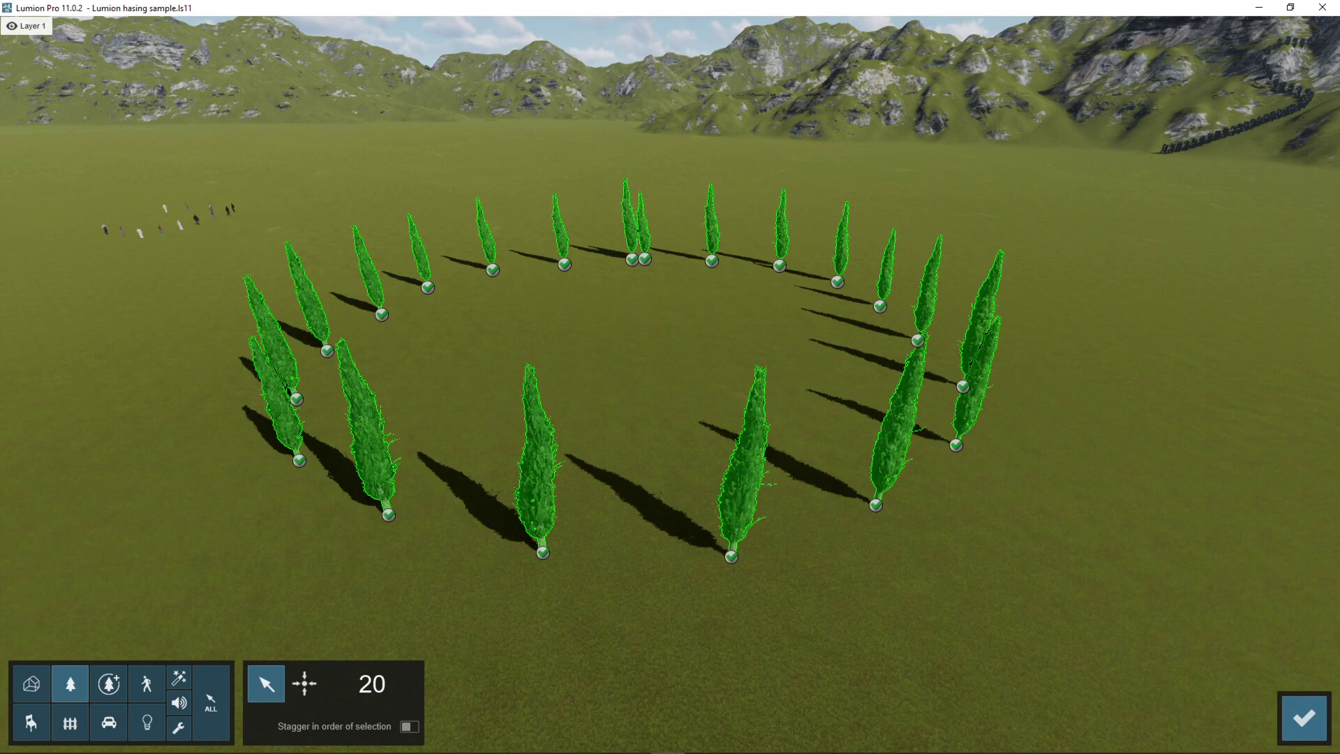
pyautogui.click(1304, 717)
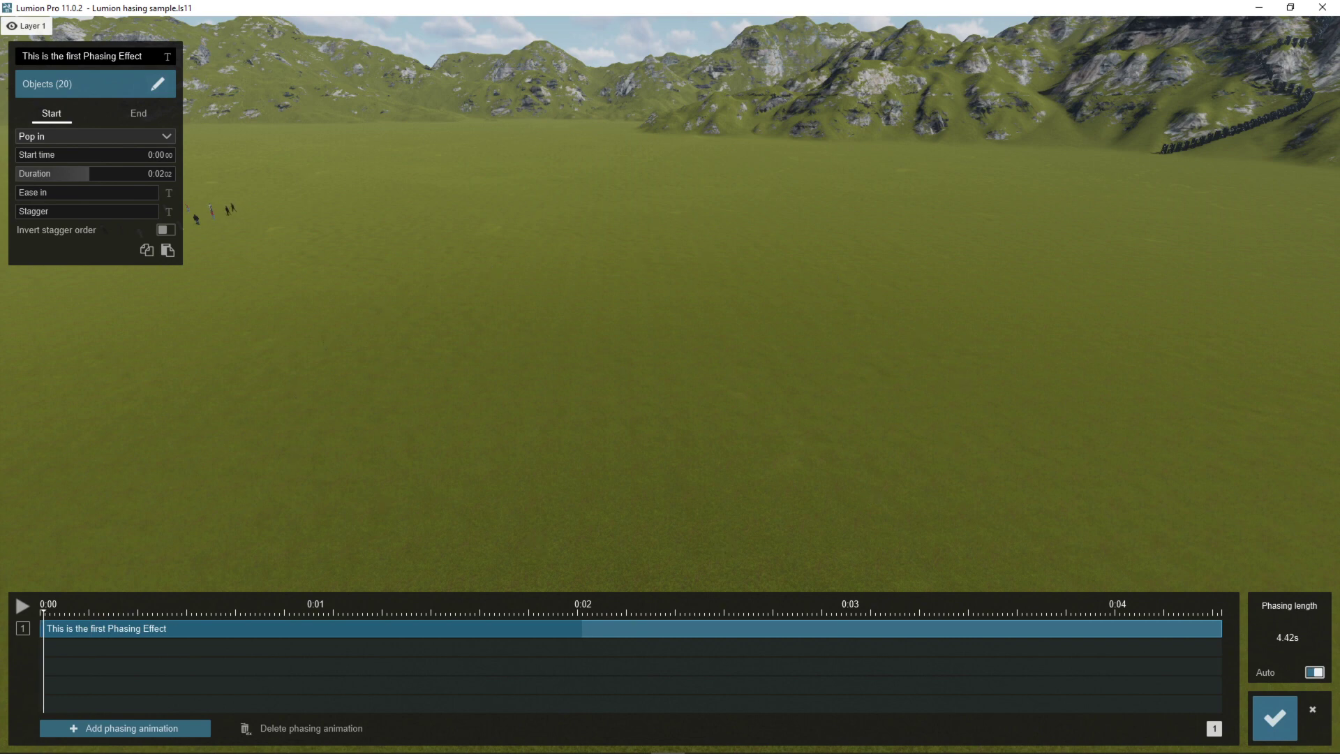
# Preview the phasing animation, and check its start effect options and its end effect setting
pyautogui.click(22, 606)
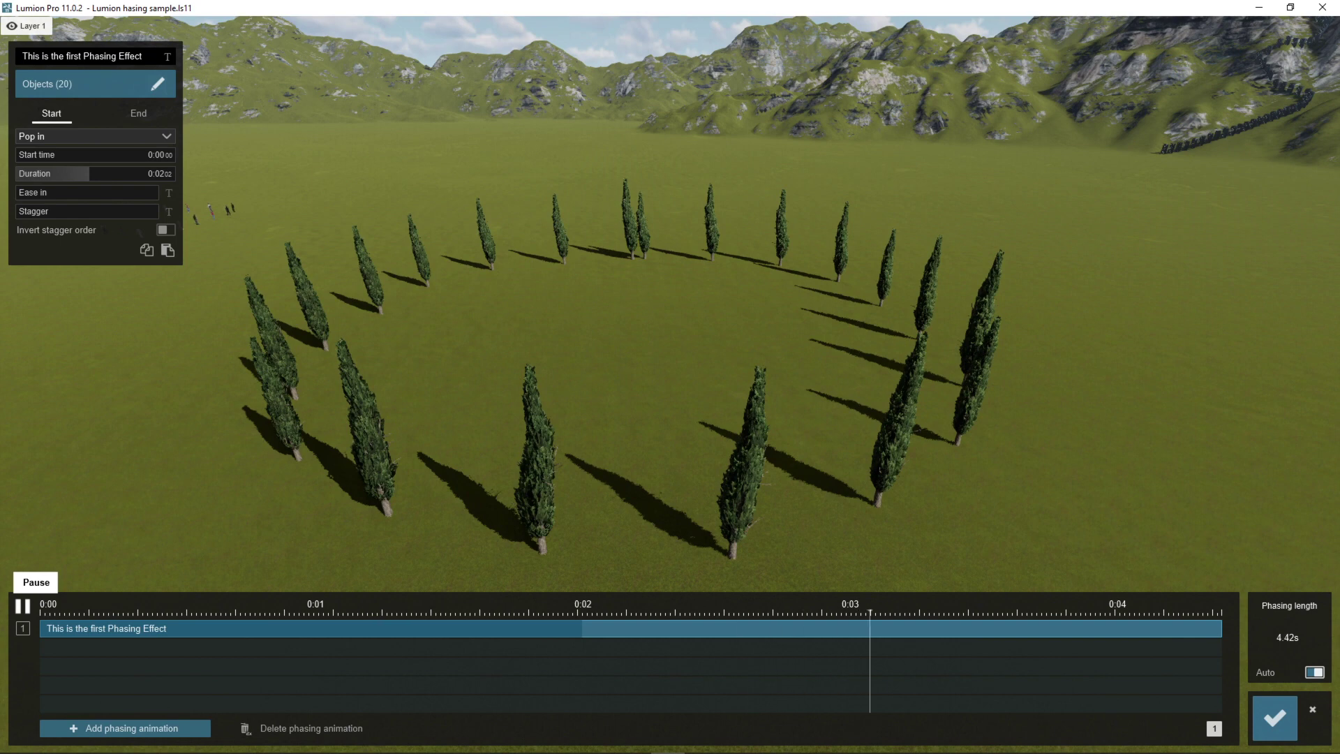
pyautogui.click(23, 606)
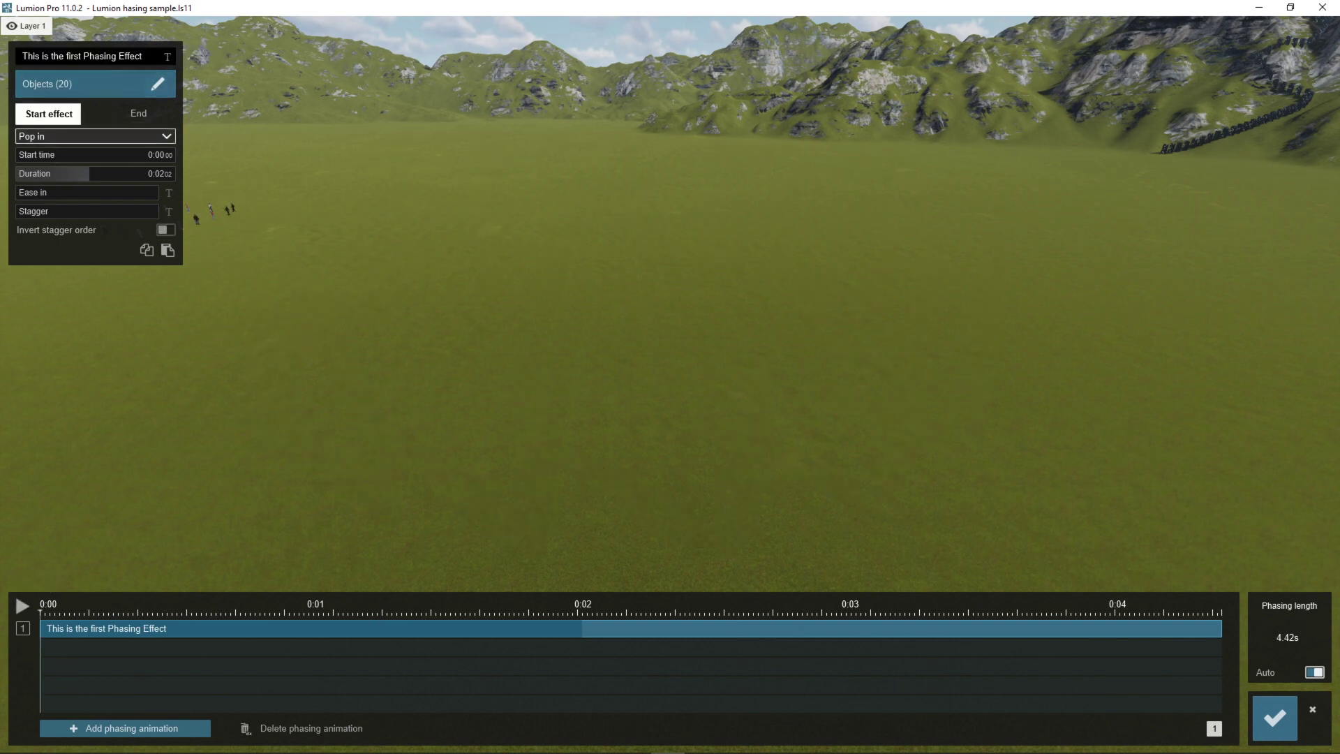
pyautogui.click(96, 136)
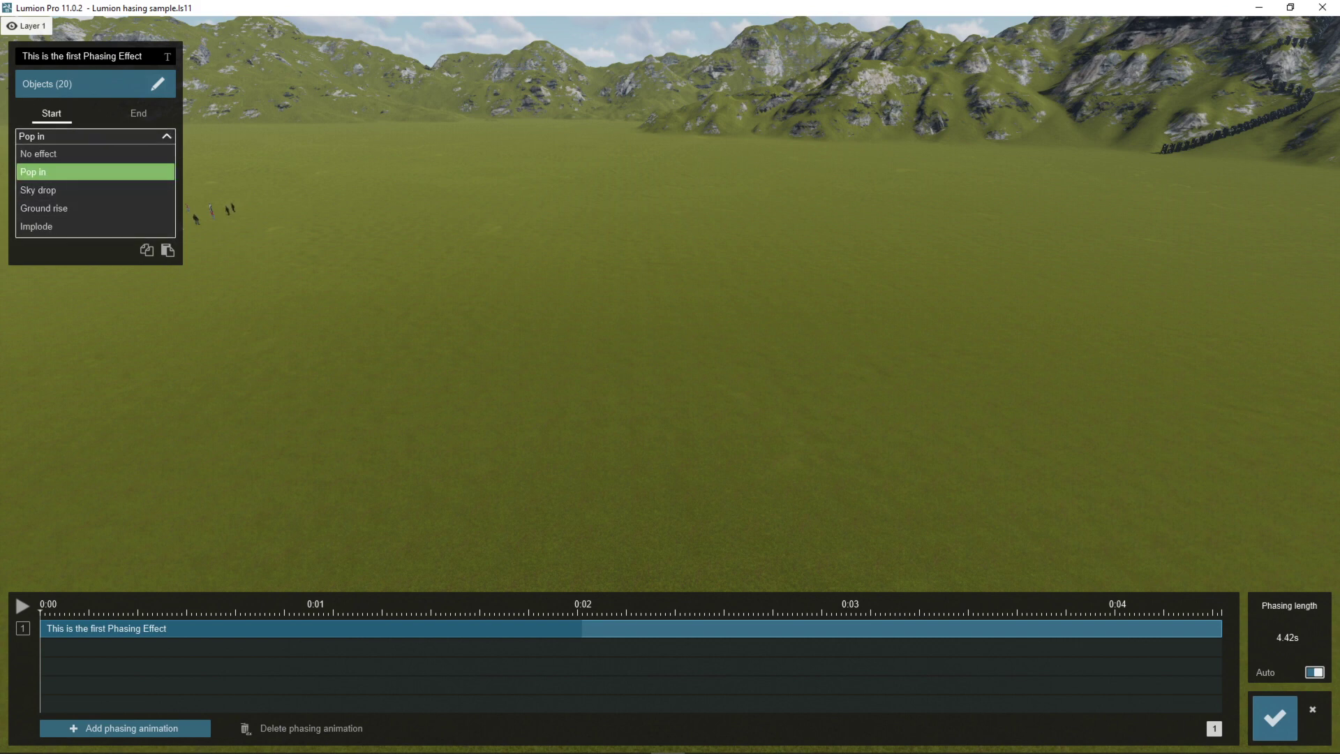
pyautogui.click(96, 172)
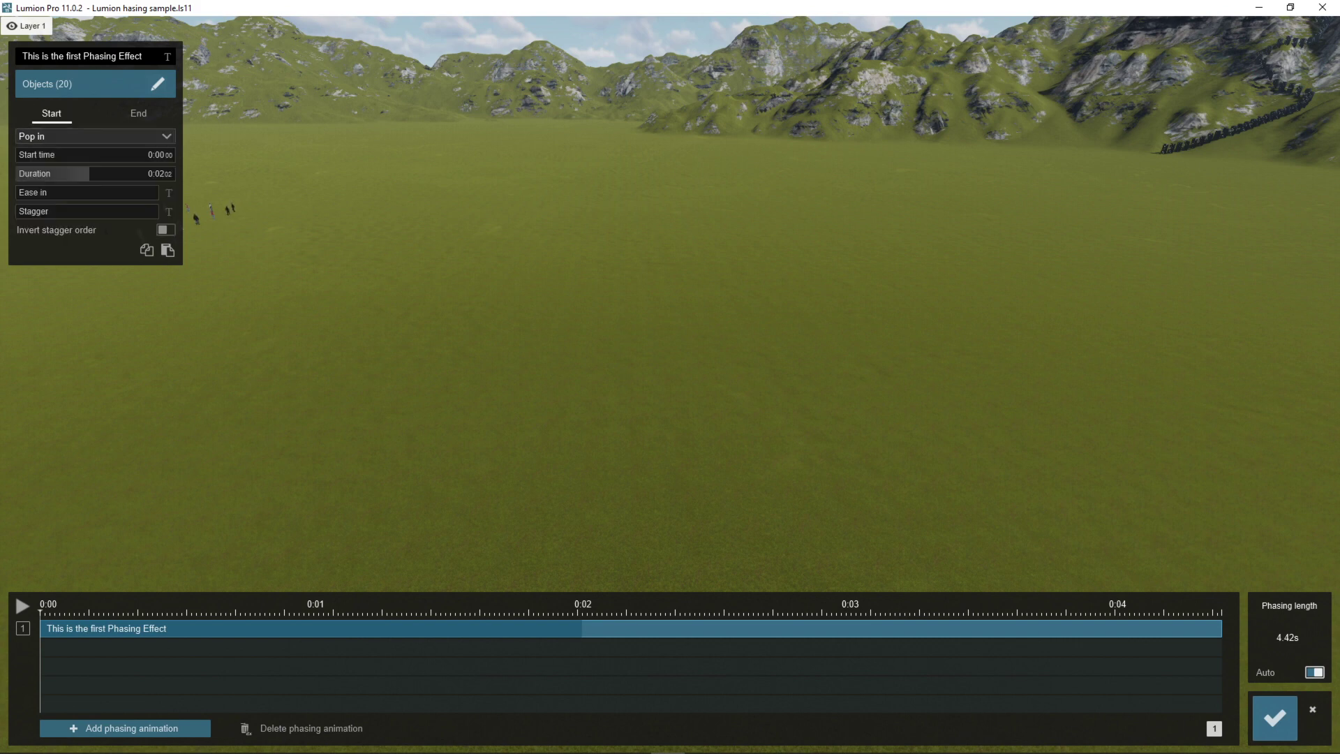
pyautogui.click(138, 113)
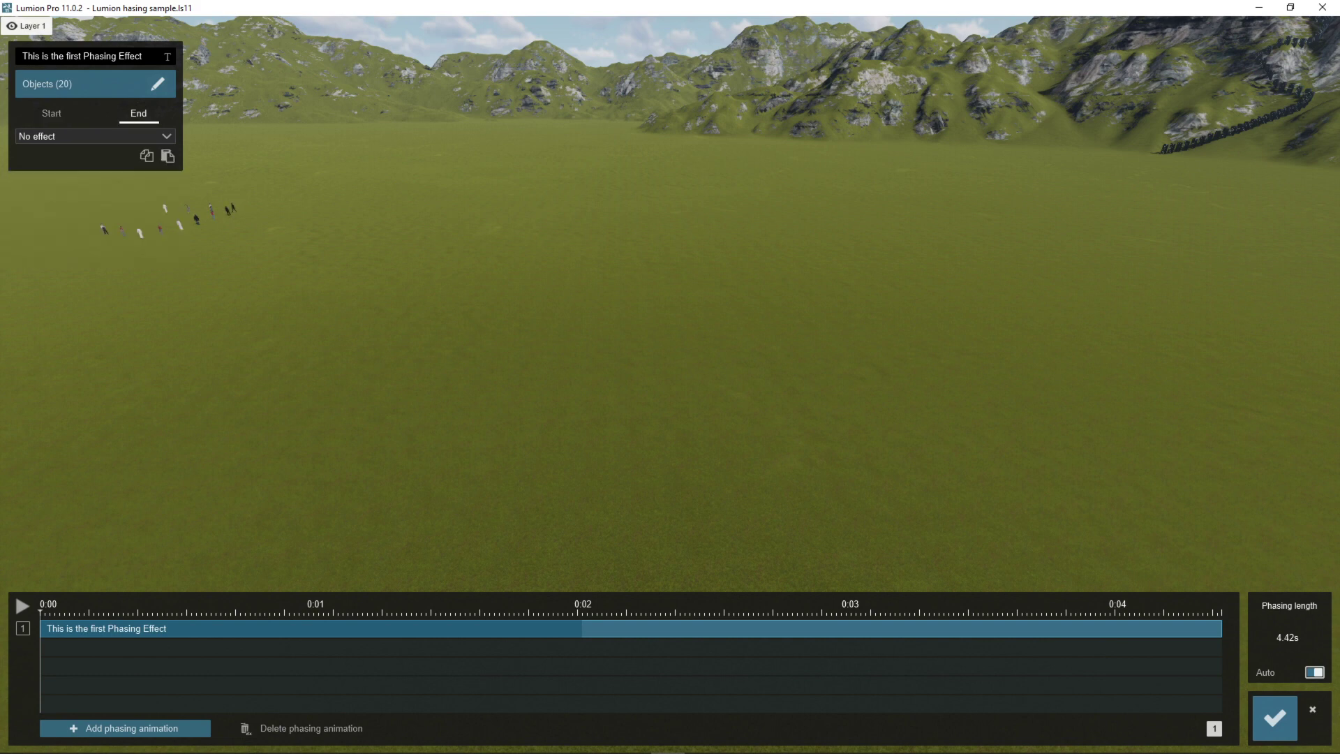
pyautogui.click(52, 113)
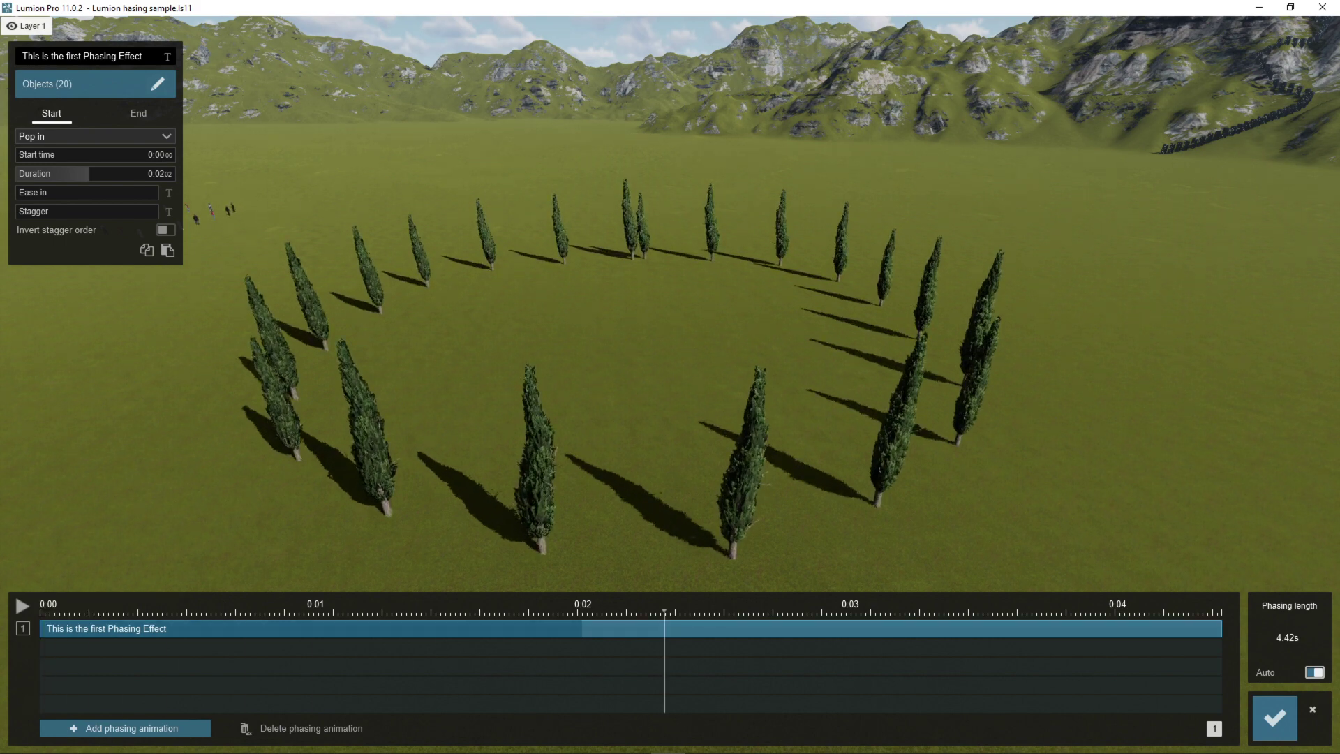
# Set the animation's start effect to No effect and its end effect to Pop out
pyautogui.click(96, 136)
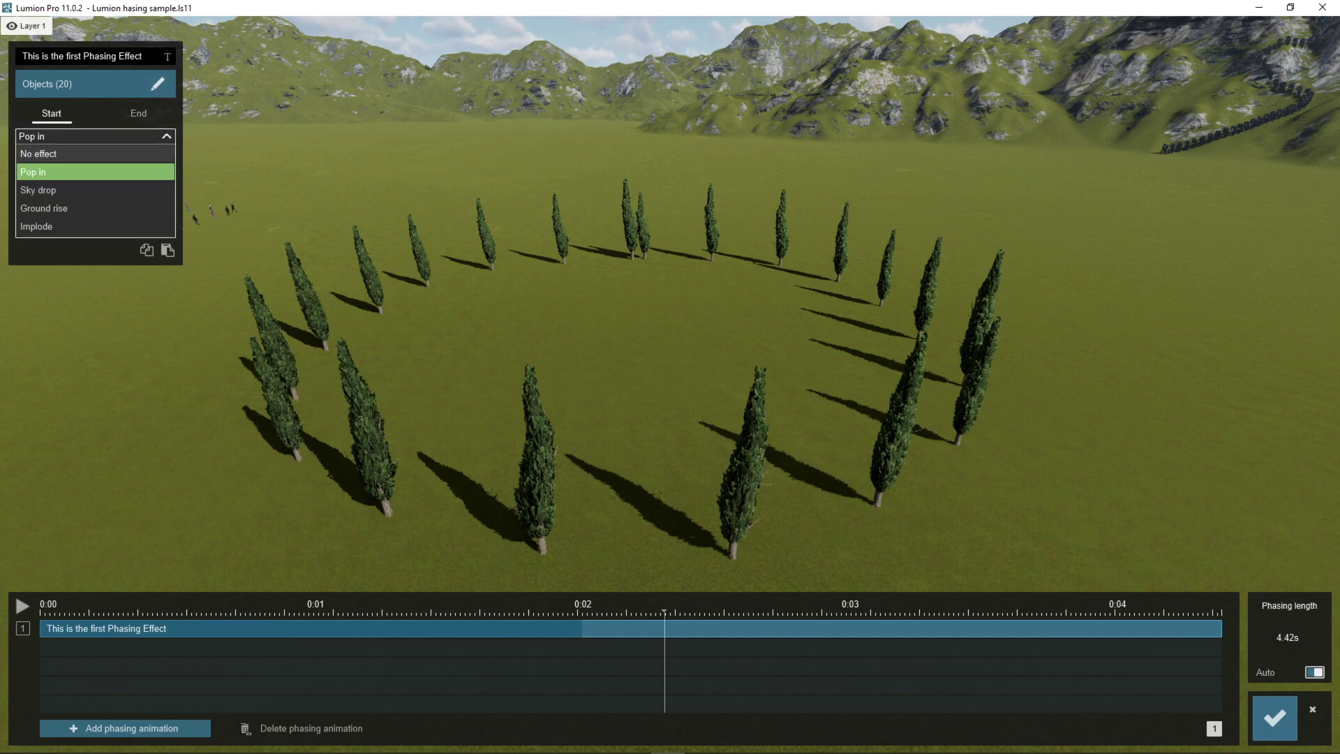
pyautogui.click(95, 153)
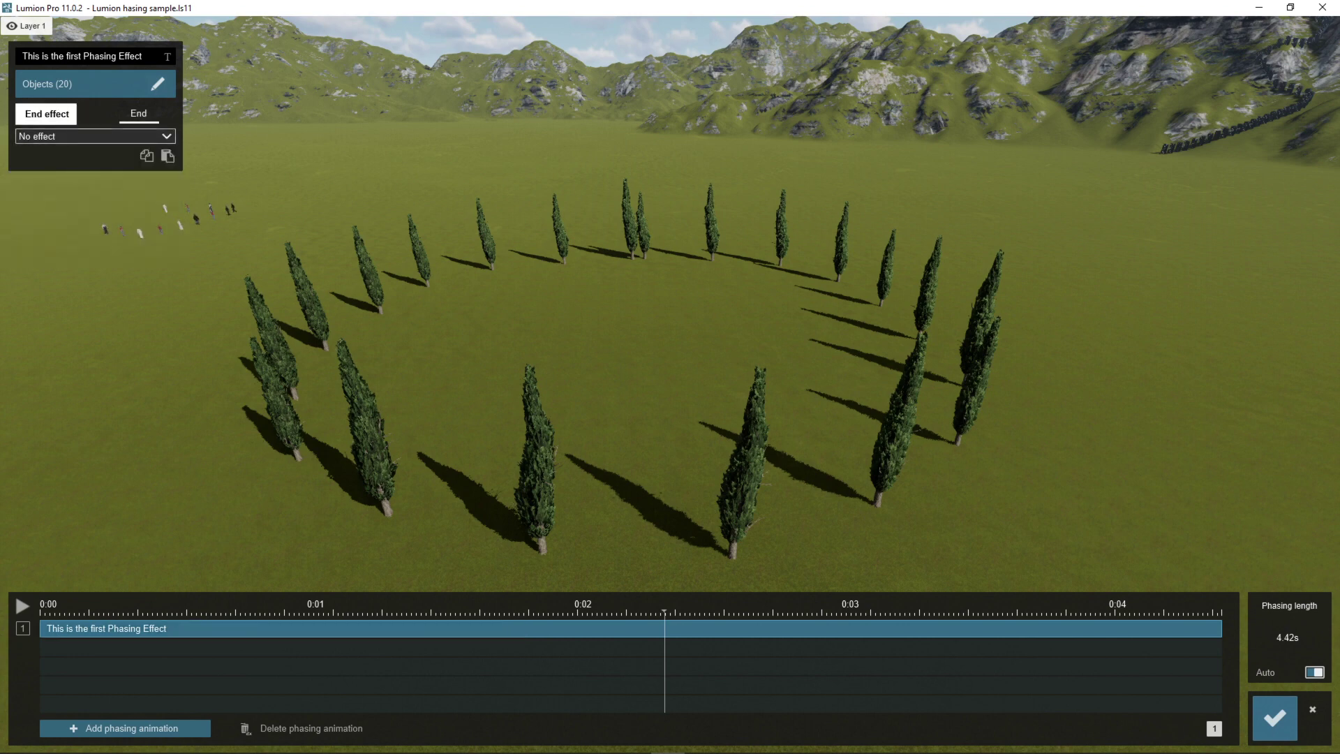
pyautogui.click(96, 136)
pyautogui.click(95, 171)
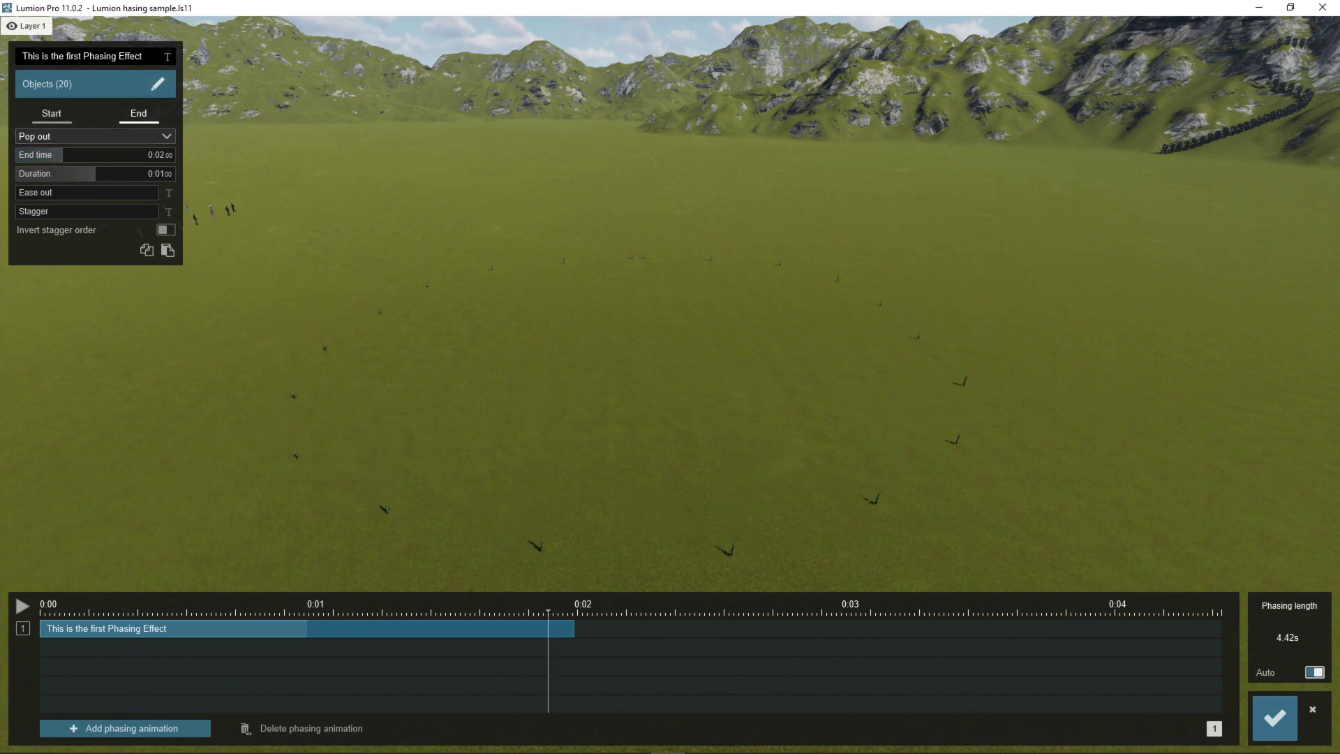
# Set the animation's start effect to Pop in and its end effect to No effect
pyautogui.click(51, 113)
pyautogui.click(96, 136)
pyautogui.click(96, 172)
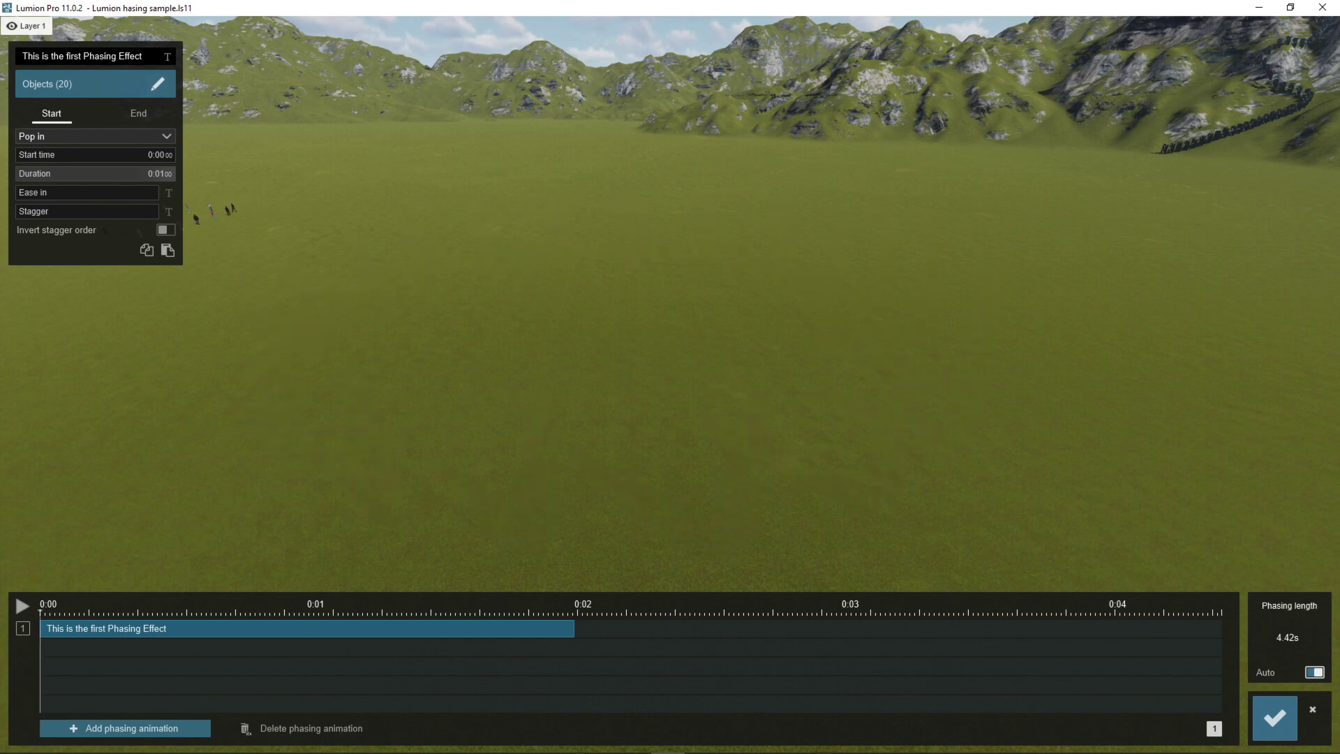
pyautogui.click(138, 114)
pyautogui.click(95, 136)
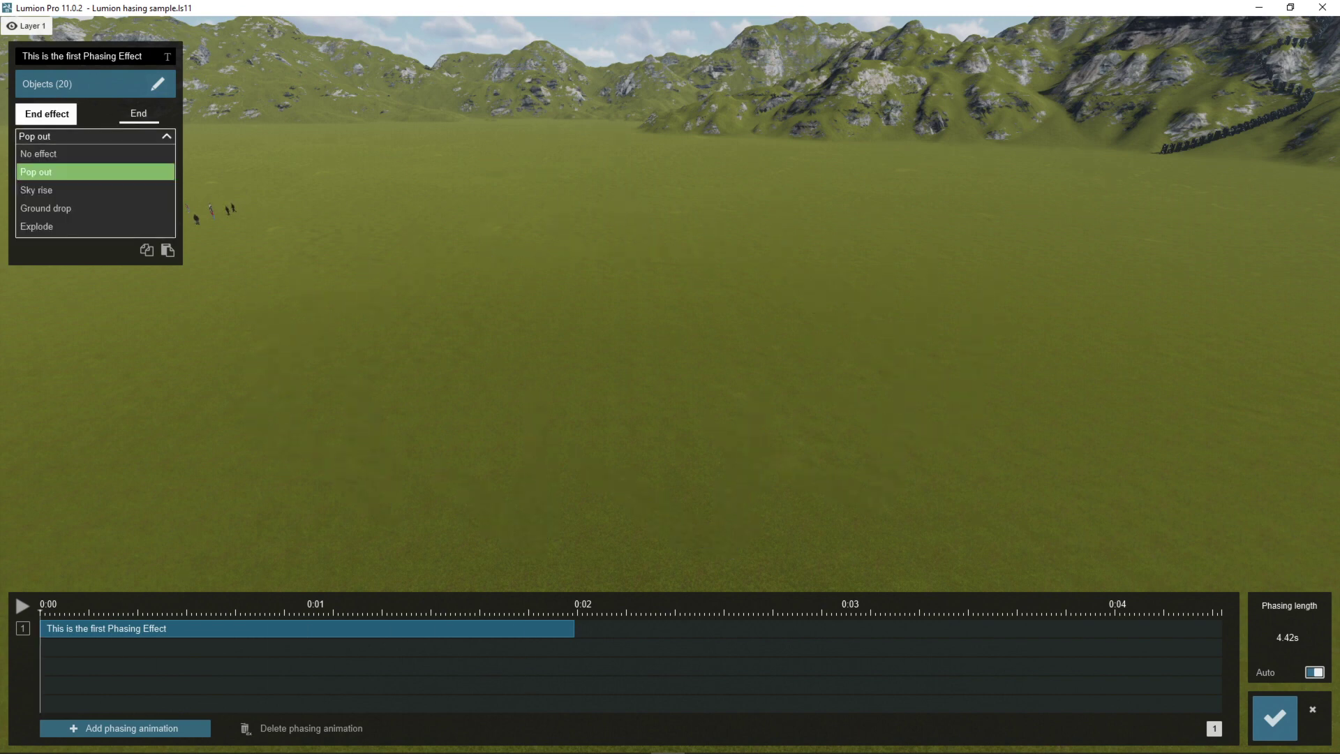
pyautogui.click(94, 154)
pyautogui.click(52, 114)
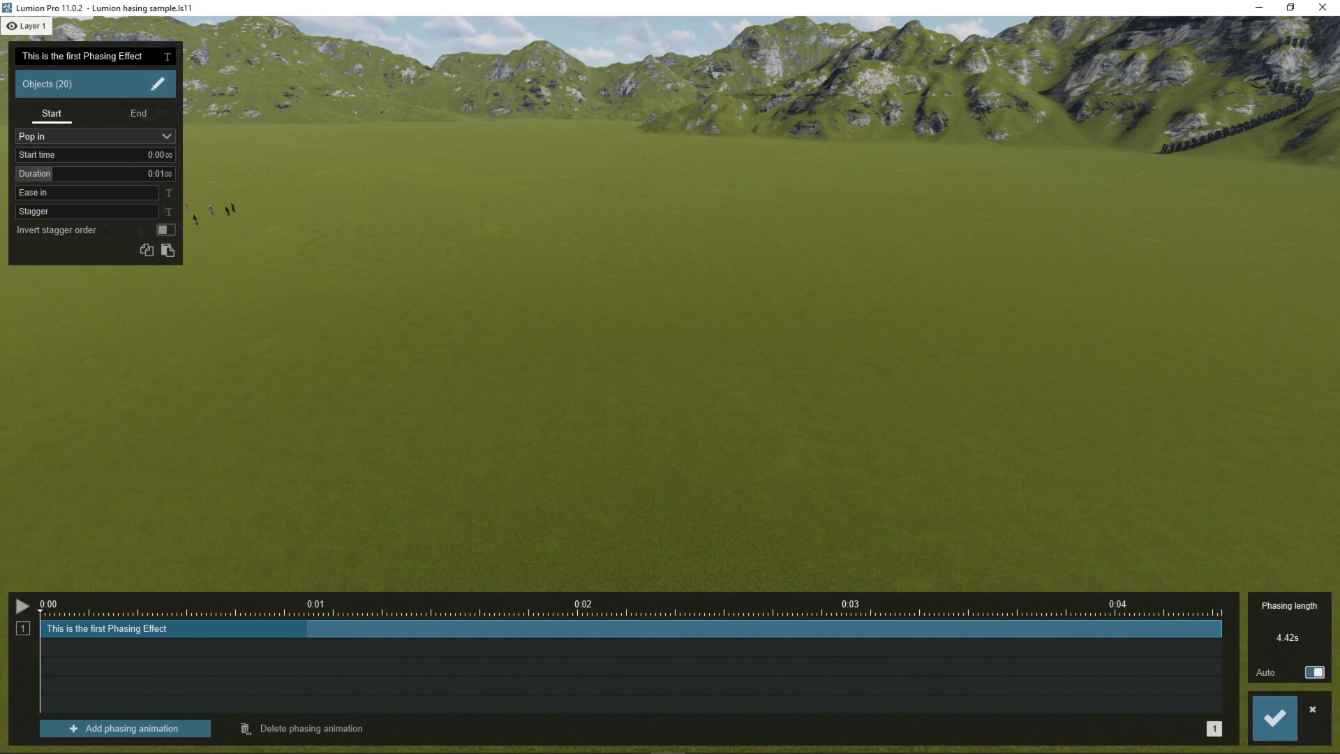
# Shift the start time of the phasing animation to about 0.65 seconds
pyautogui.moveTo(18, 154); pyautogui.dragTo(49, 154)
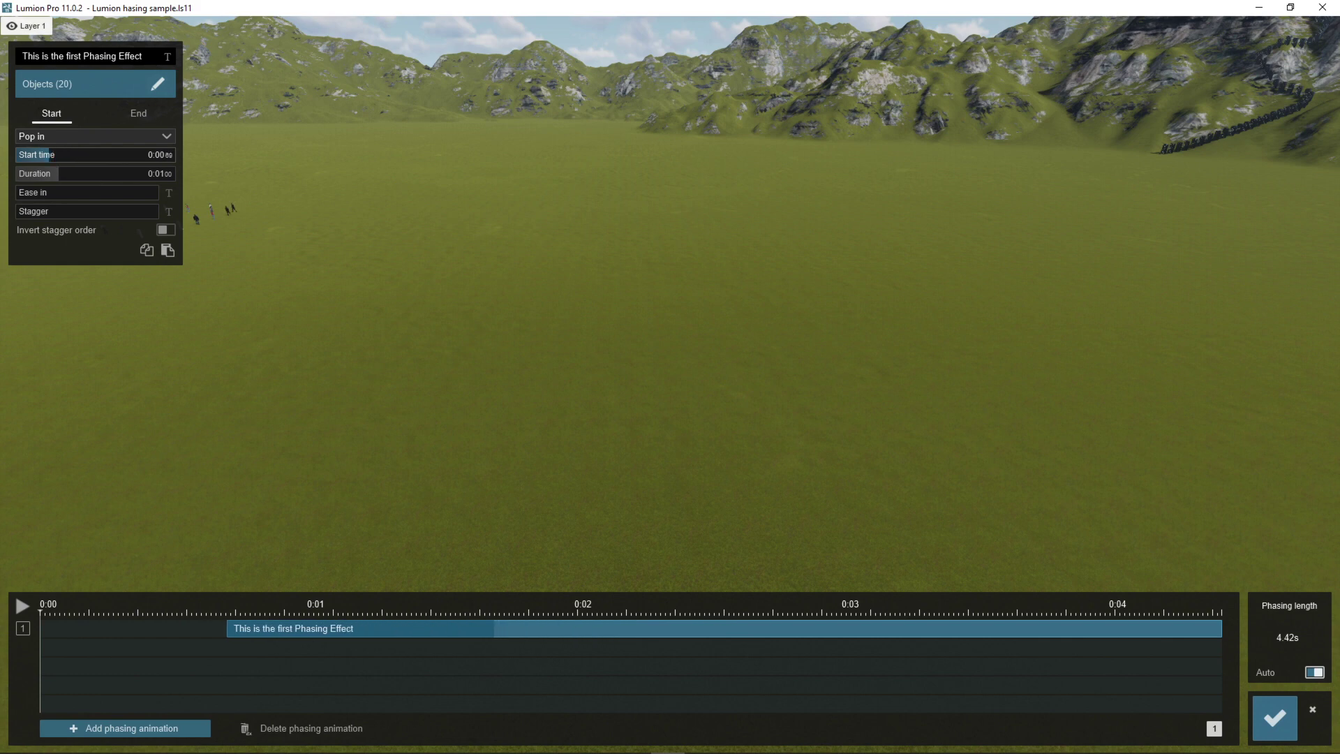
pyautogui.moveTo(272, 628)
pyautogui.mouseDown()
pyautogui.moveTo(132, 629)
pyautogui.moveTo(596, 629)
pyautogui.moveTo(261, 628)
pyautogui.mouseUp()
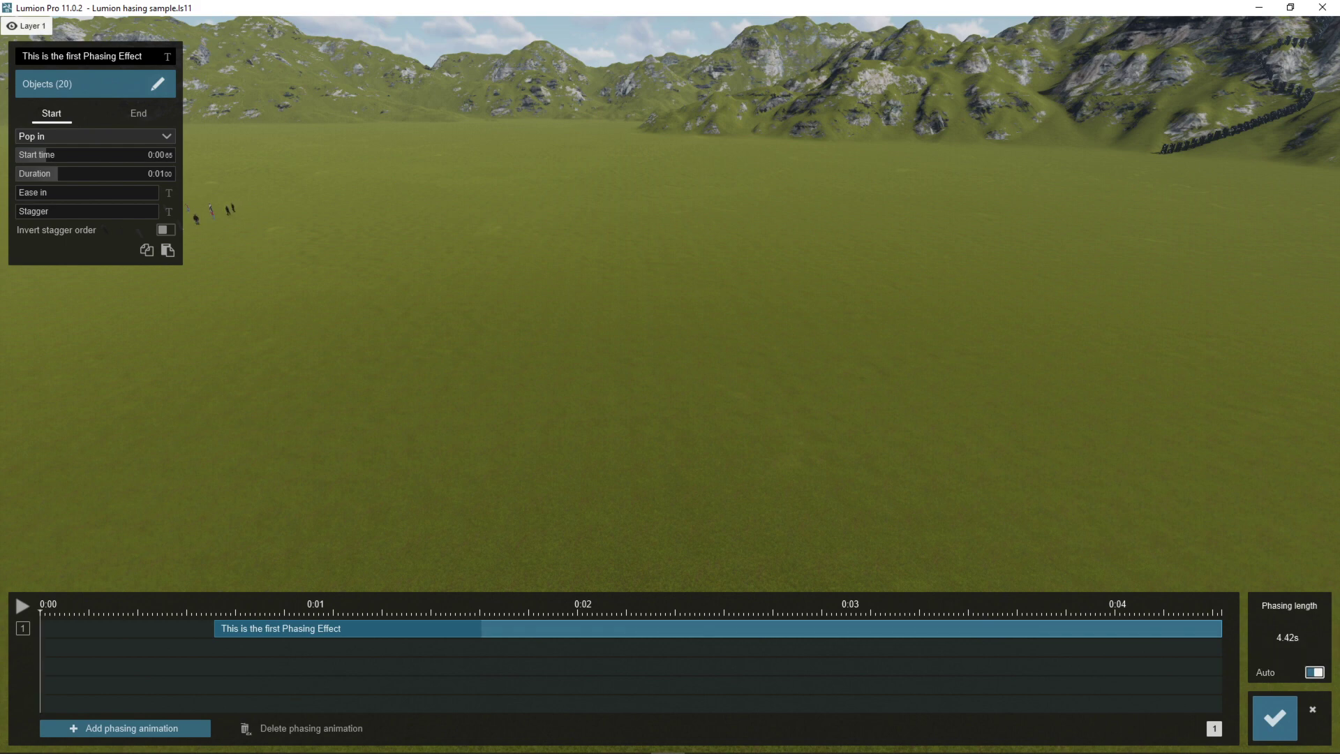
# Switch the automatic phasing length off and back on, and apply the phasing settings
pyautogui.click(1315, 672)
pyautogui.click(1315, 672)
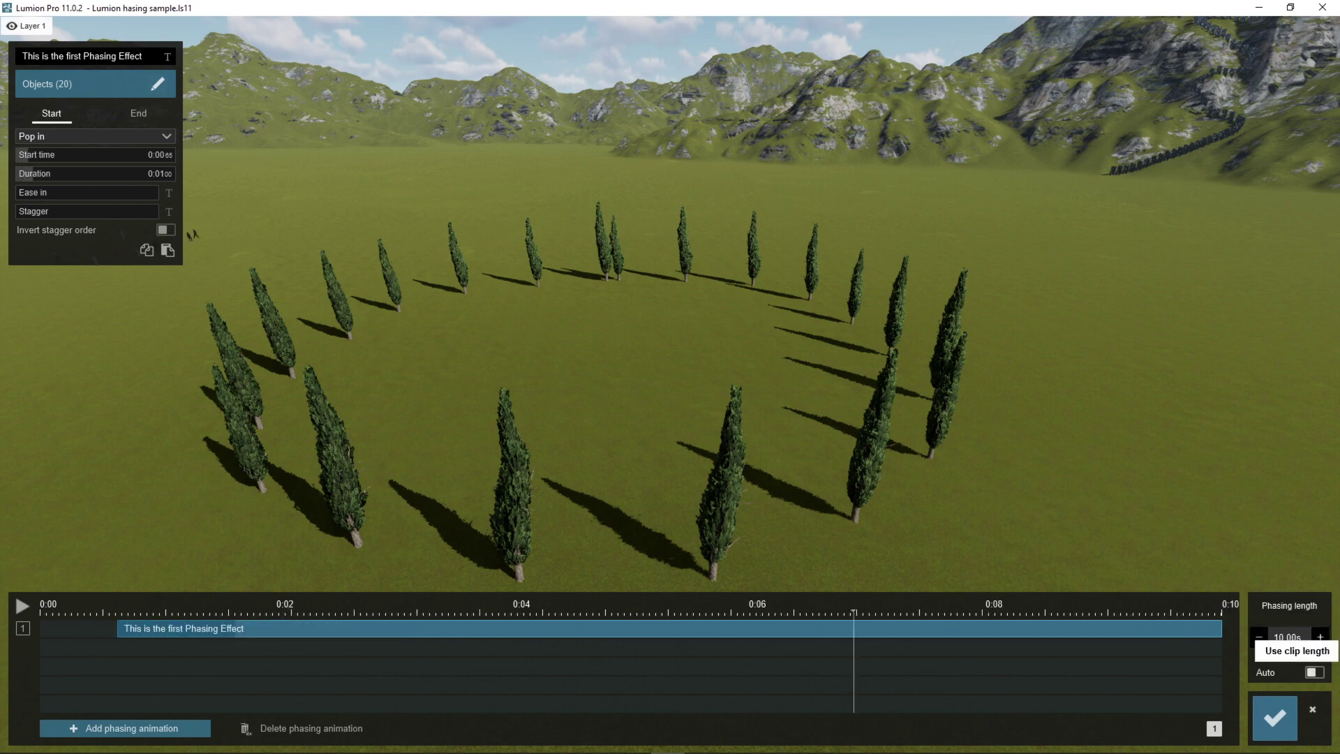
pyautogui.click(1315, 672)
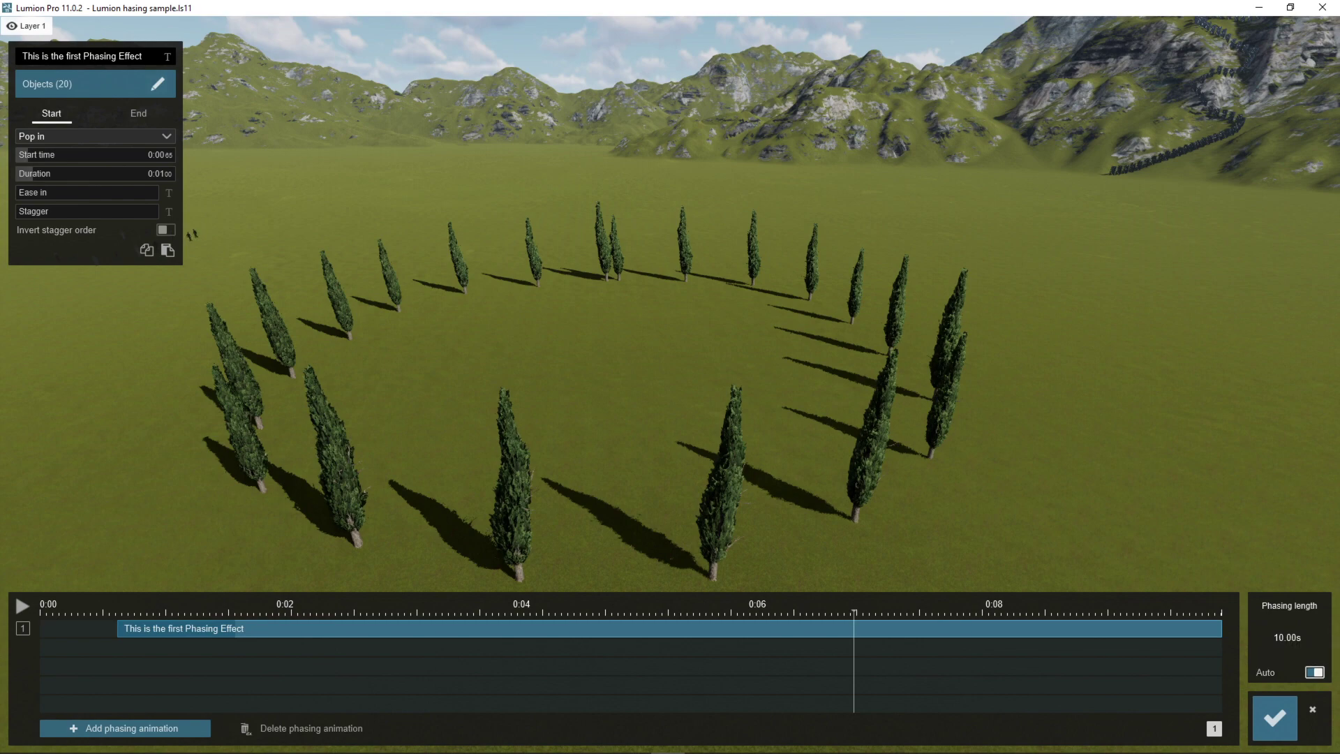
pyautogui.click(1274, 717)
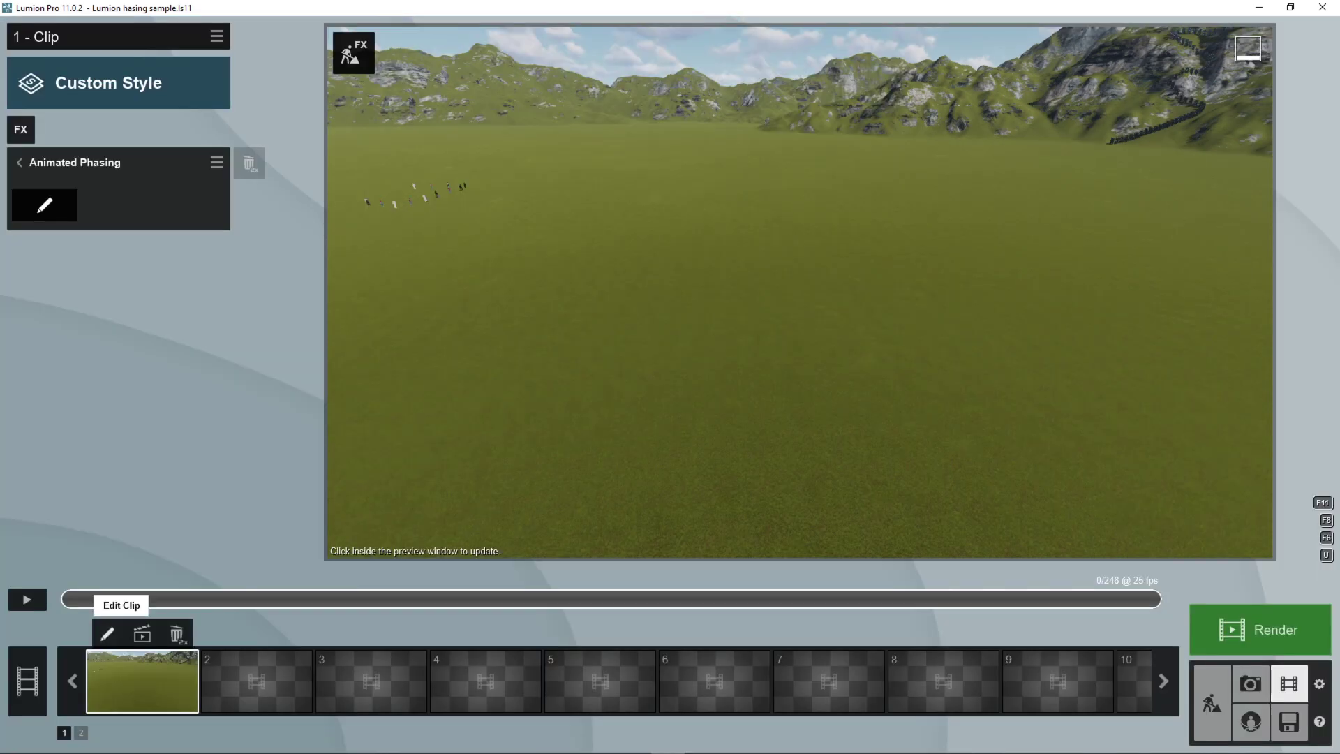
# Lengthen the movie clip to 15 seconds and save the clip
pyautogui.click(108, 631)
pyautogui.click(1210, 599)
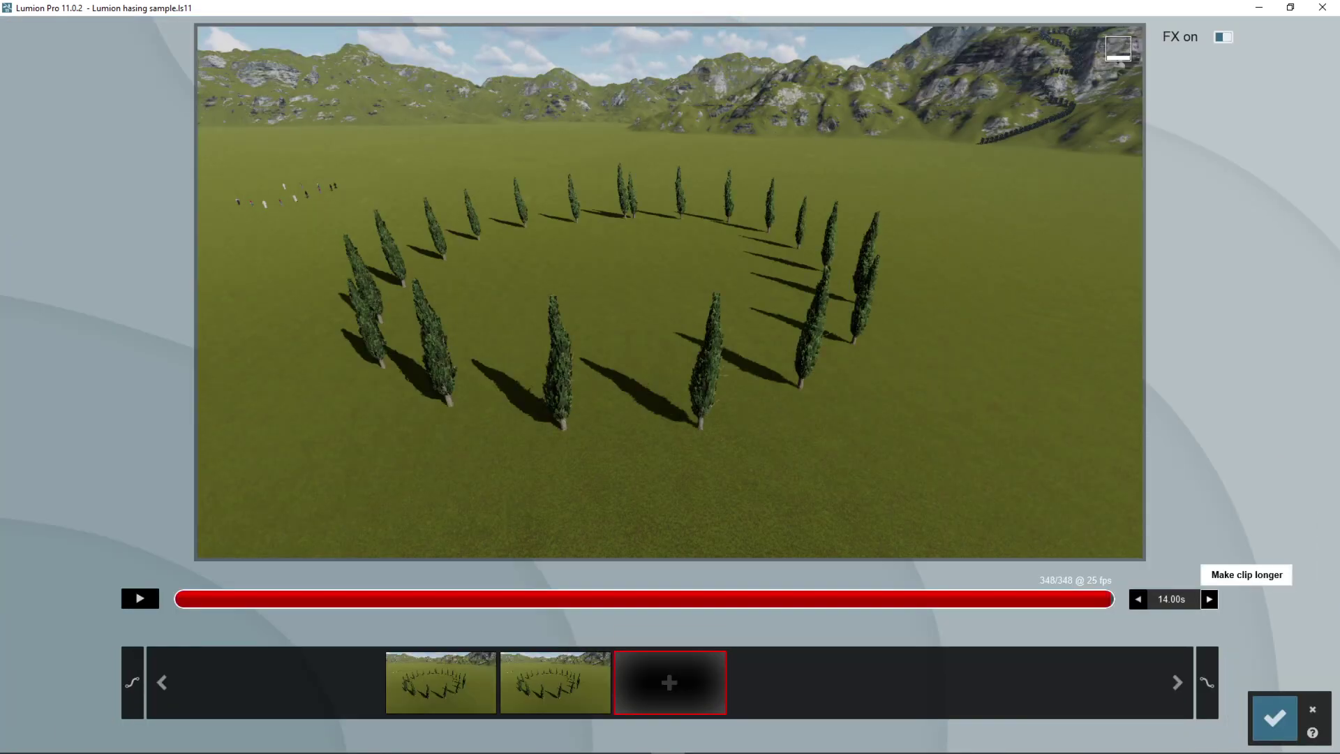
pyautogui.click(1275, 717)
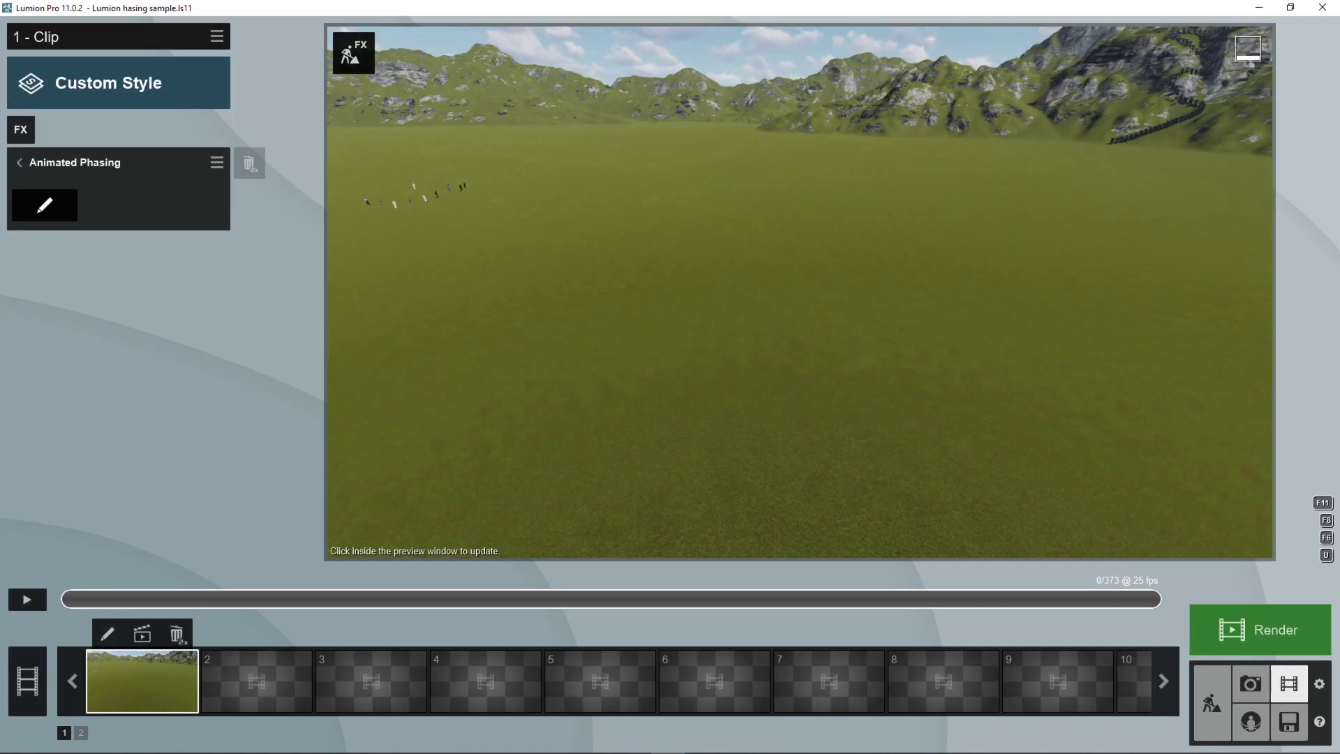
# Reopen the Animated Phasing effect for editing, set the start time to about 4.83 seconds, and pause the preview
pyautogui.click(44, 205)
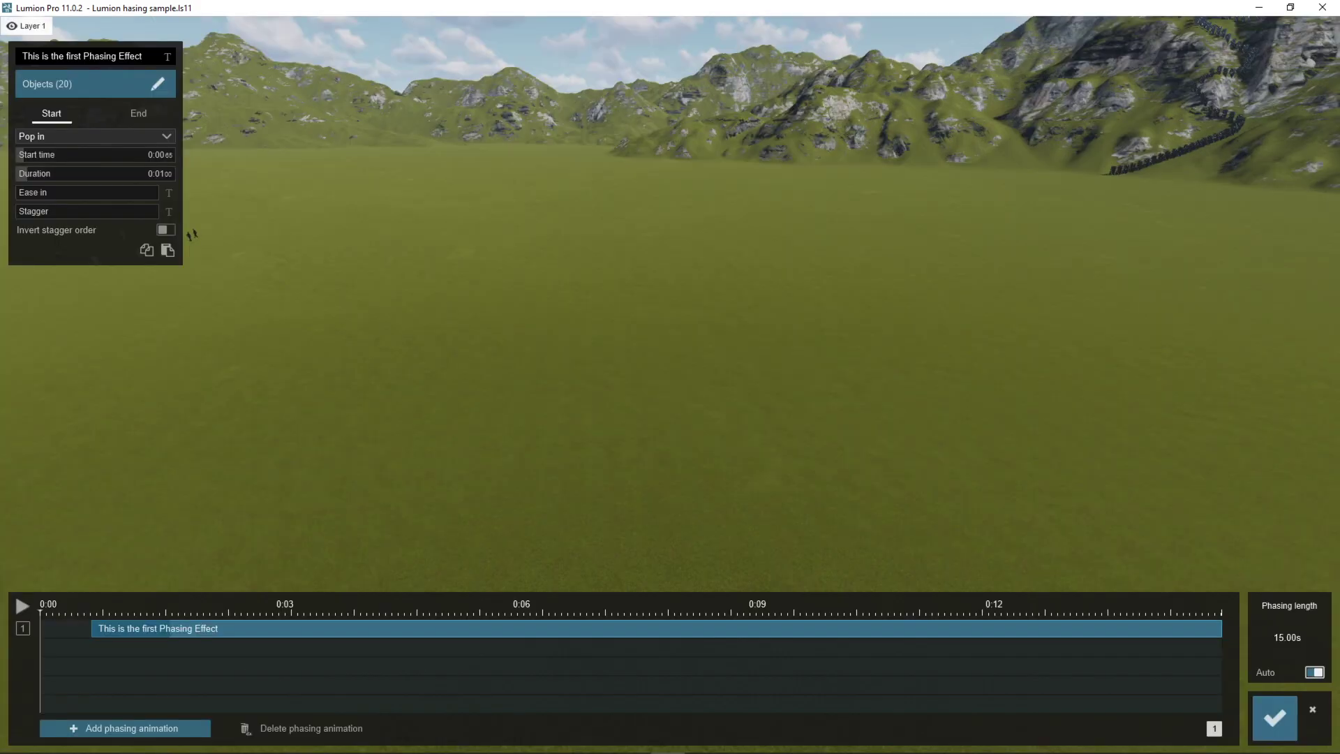
pyautogui.moveTo(23, 154); pyautogui.dragTo(89, 155)
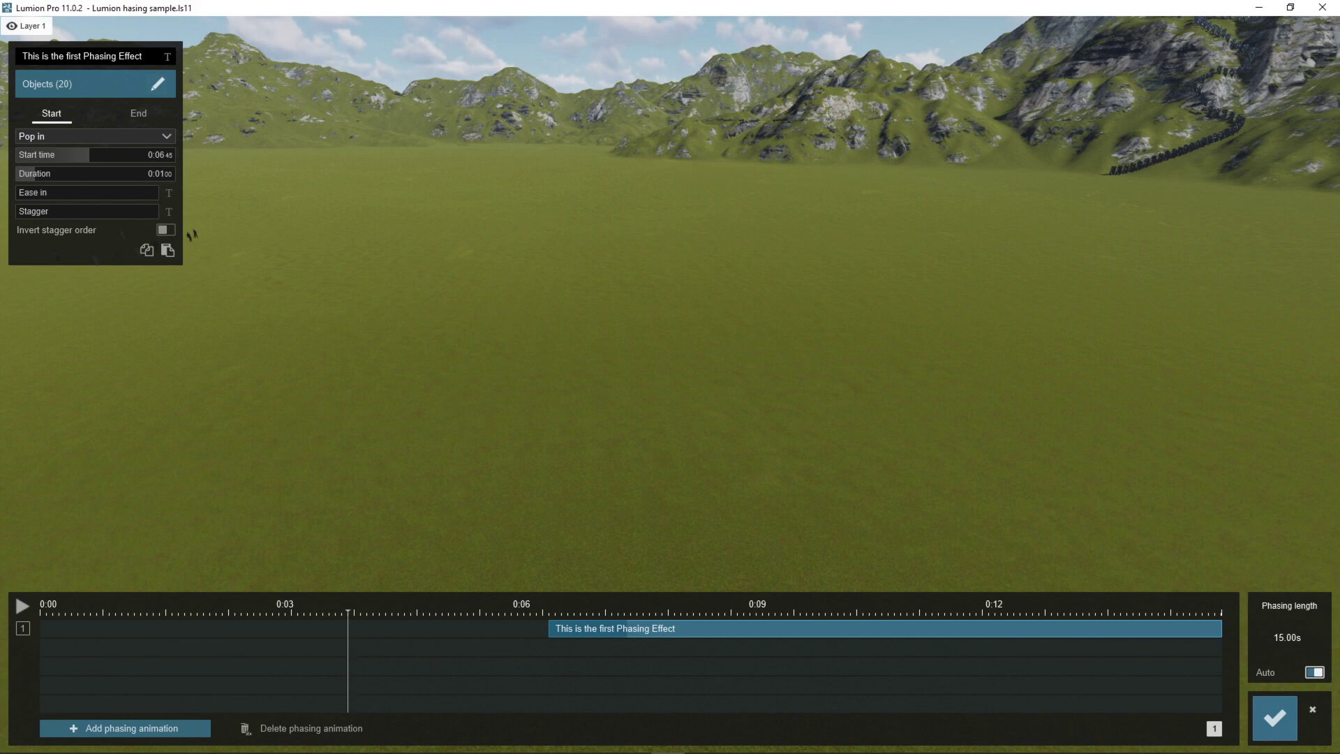
pyautogui.moveTo(89, 154)
pyautogui.mouseDown()
pyautogui.moveTo(52, 154)
pyautogui.moveTo(70, 154)
pyautogui.mouseUp()
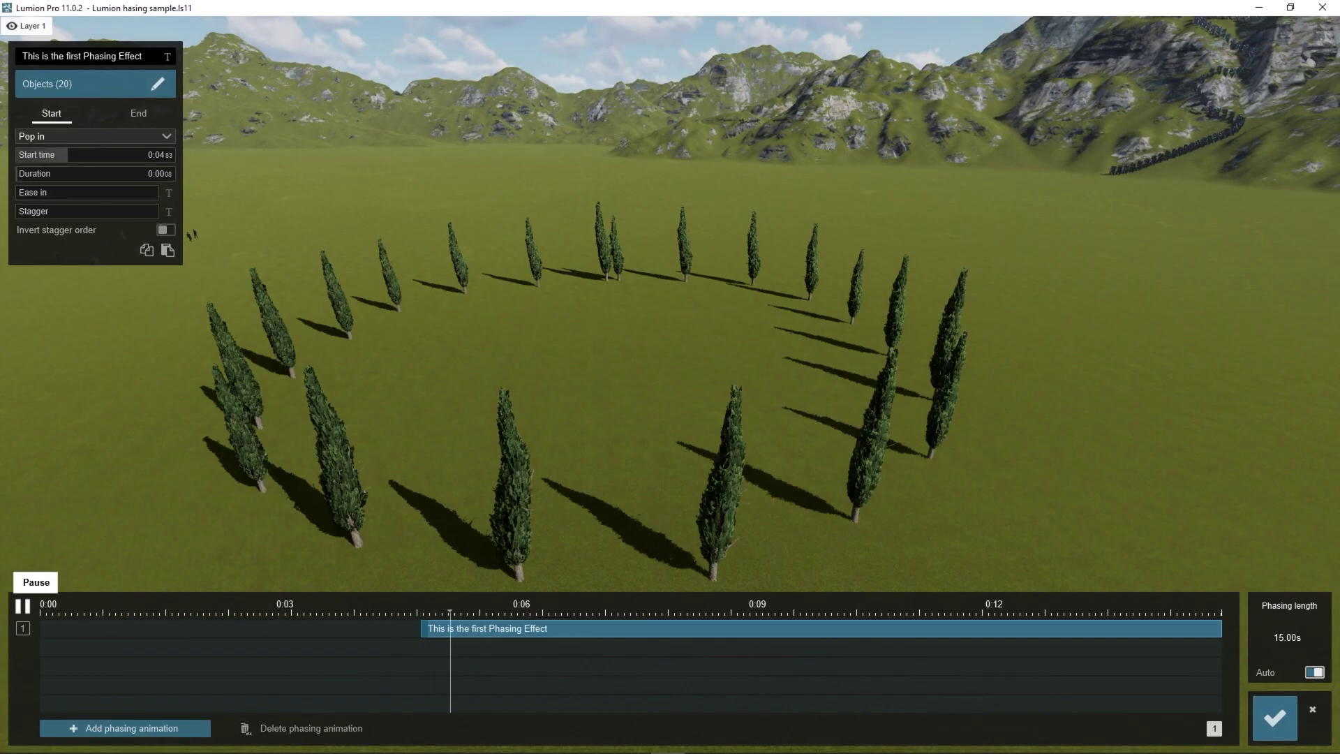
pyautogui.click(22, 606)
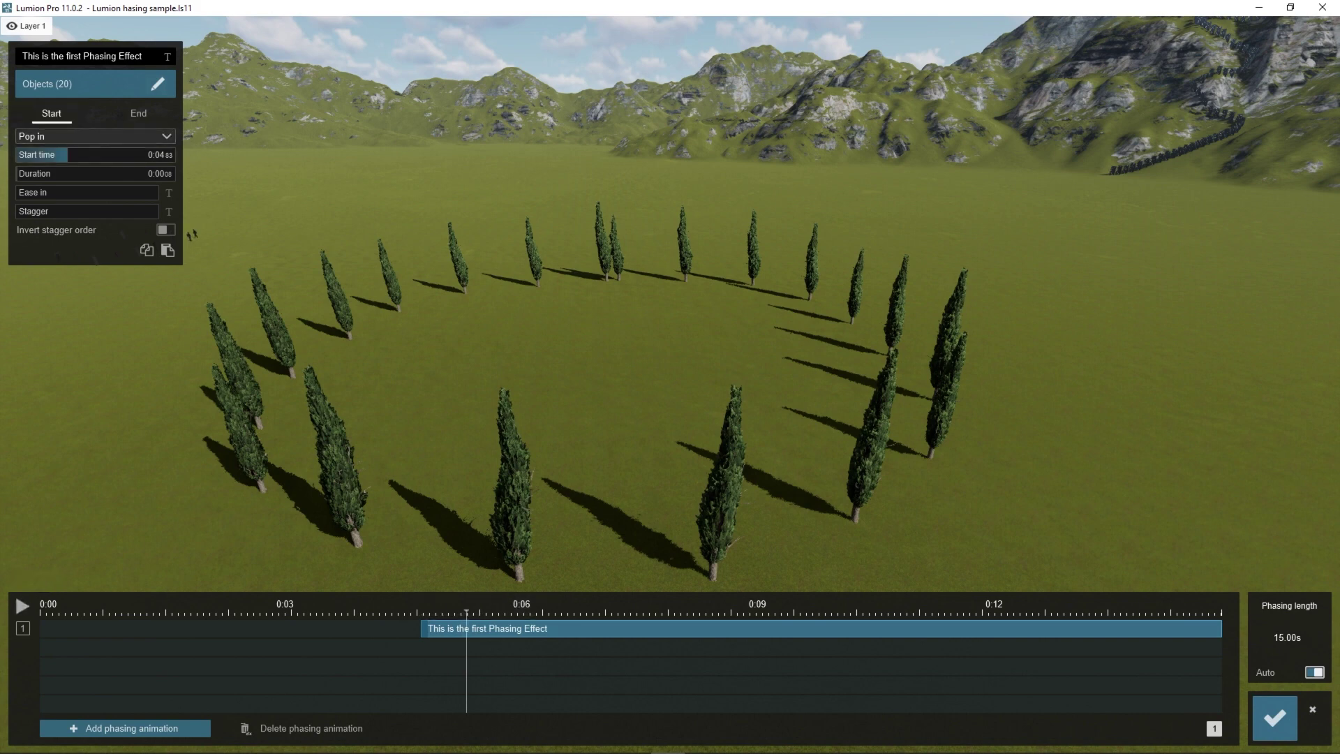
# Set the start effect's duration to about 4.95 seconds and move the playhead back near the animation's start
pyautogui.moveTo(42, 174); pyautogui.dragTo(92, 174)
pyautogui.moveTo(466, 613); pyautogui.dragTo(422, 612)
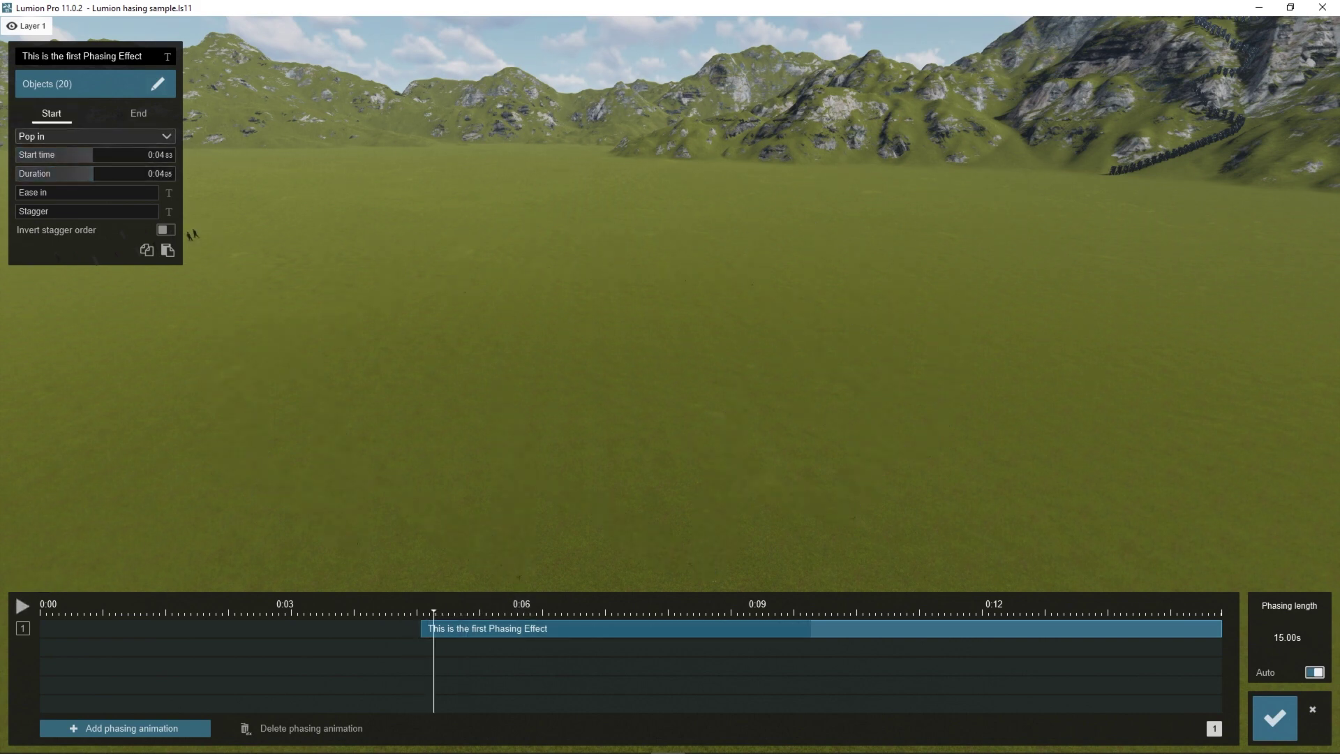
# Preview the pop-in, shorten the start effect's duration to about 2.74 seconds, and preview the result
pyautogui.click(23, 605)
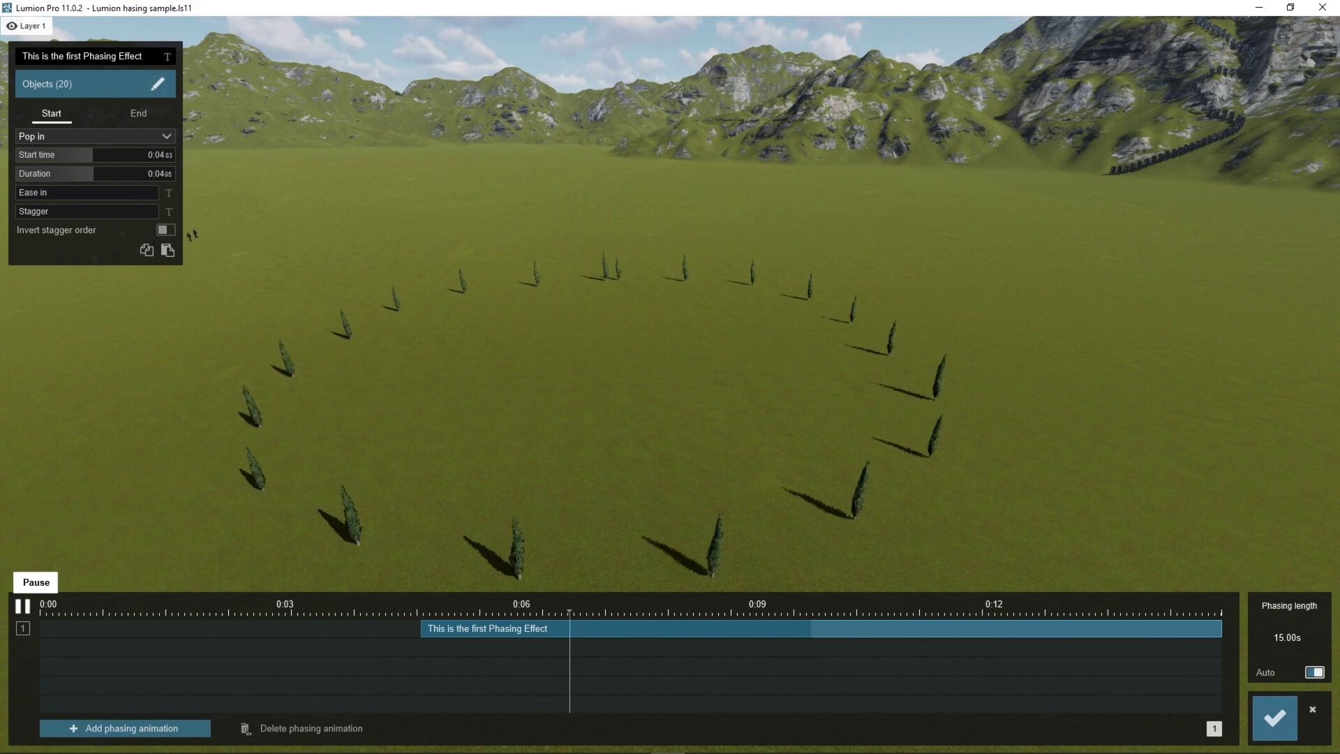
pyautogui.click(22, 605)
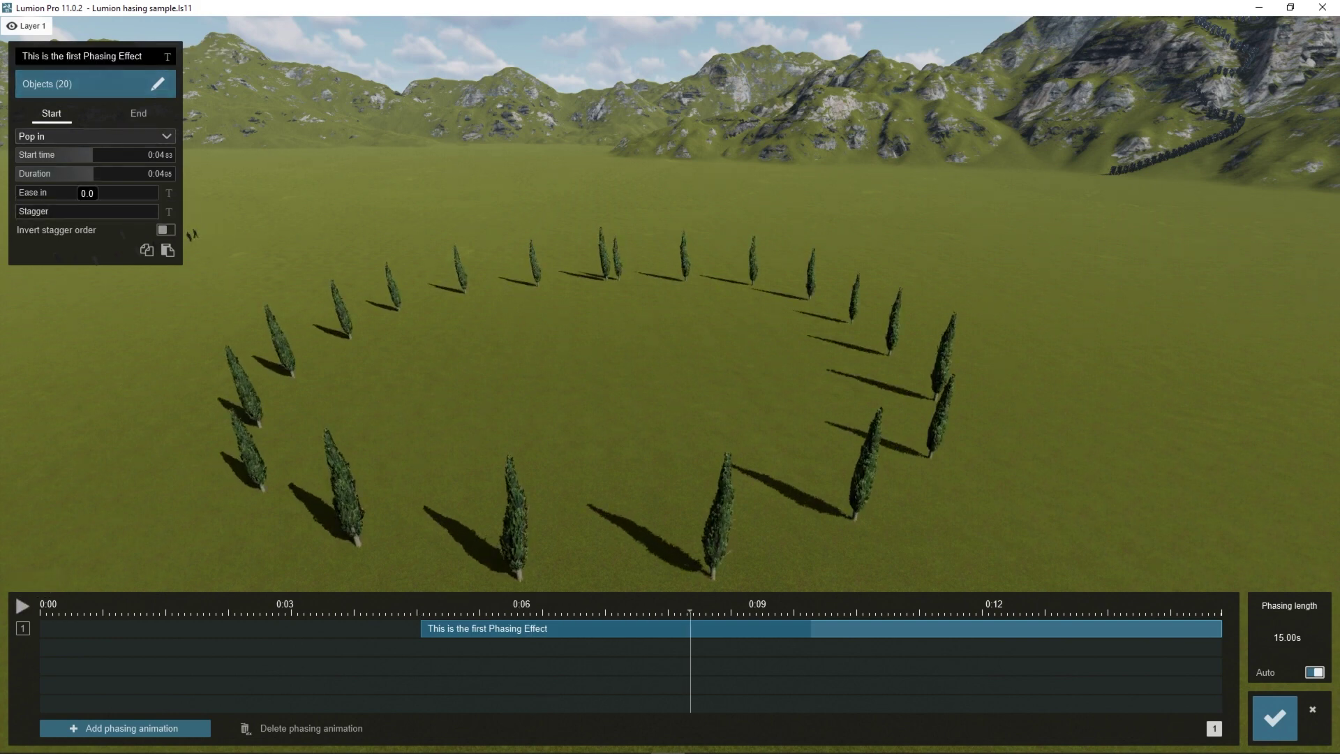
pyautogui.click(51, 113)
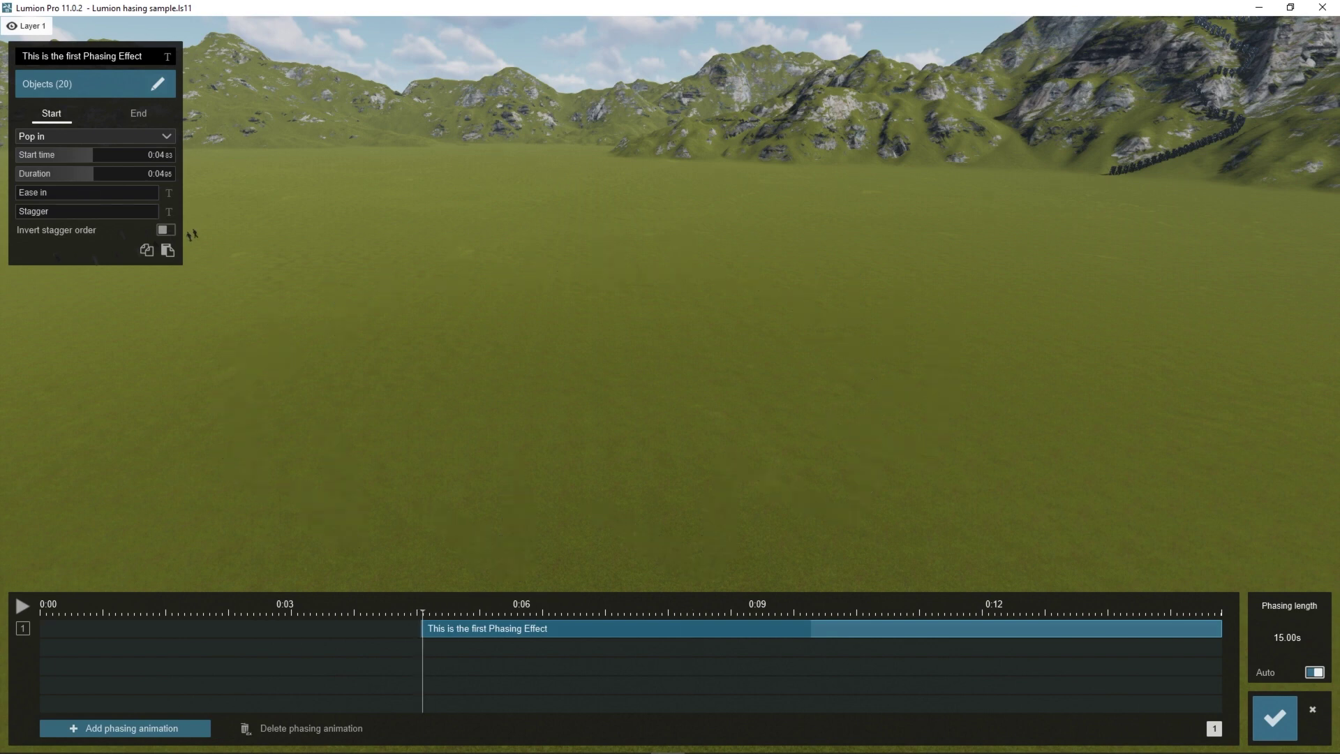
pyautogui.moveTo(92, 173); pyautogui.dragTo(58, 173)
pyautogui.click(23, 605)
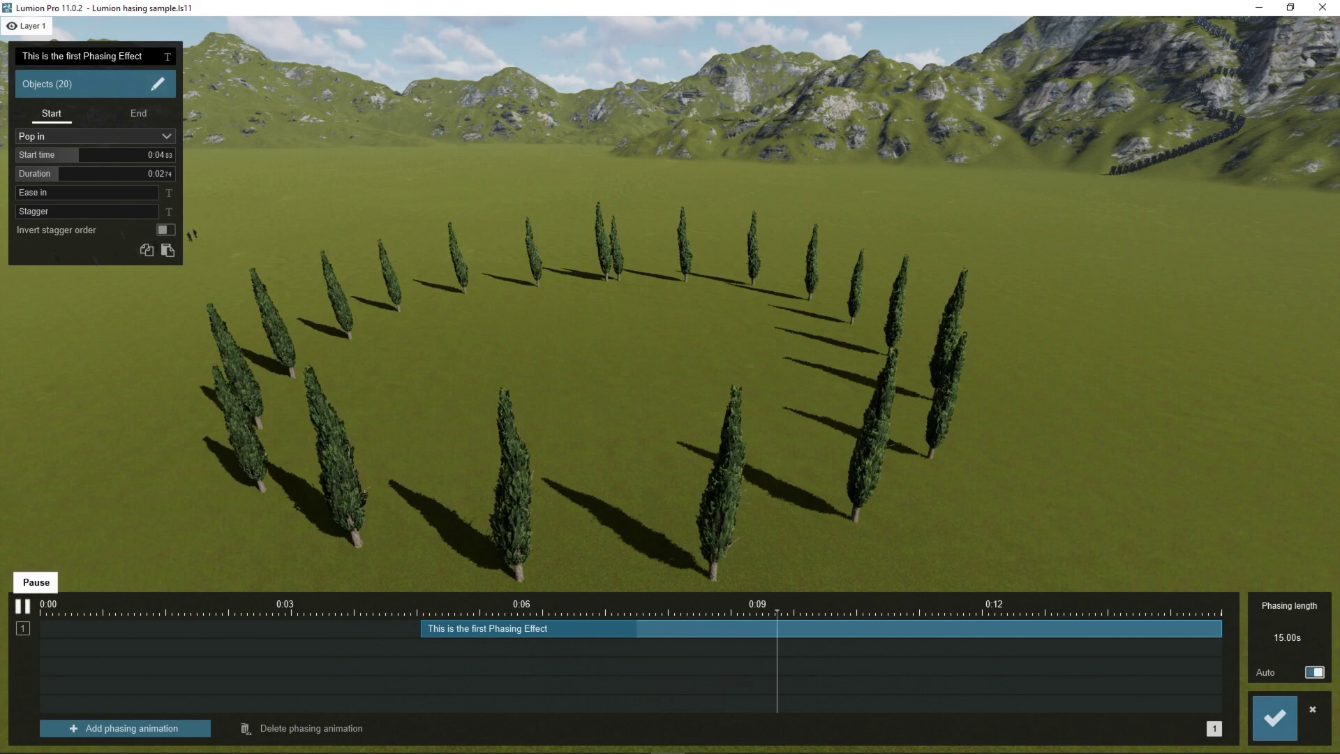
pyautogui.click(22, 606)
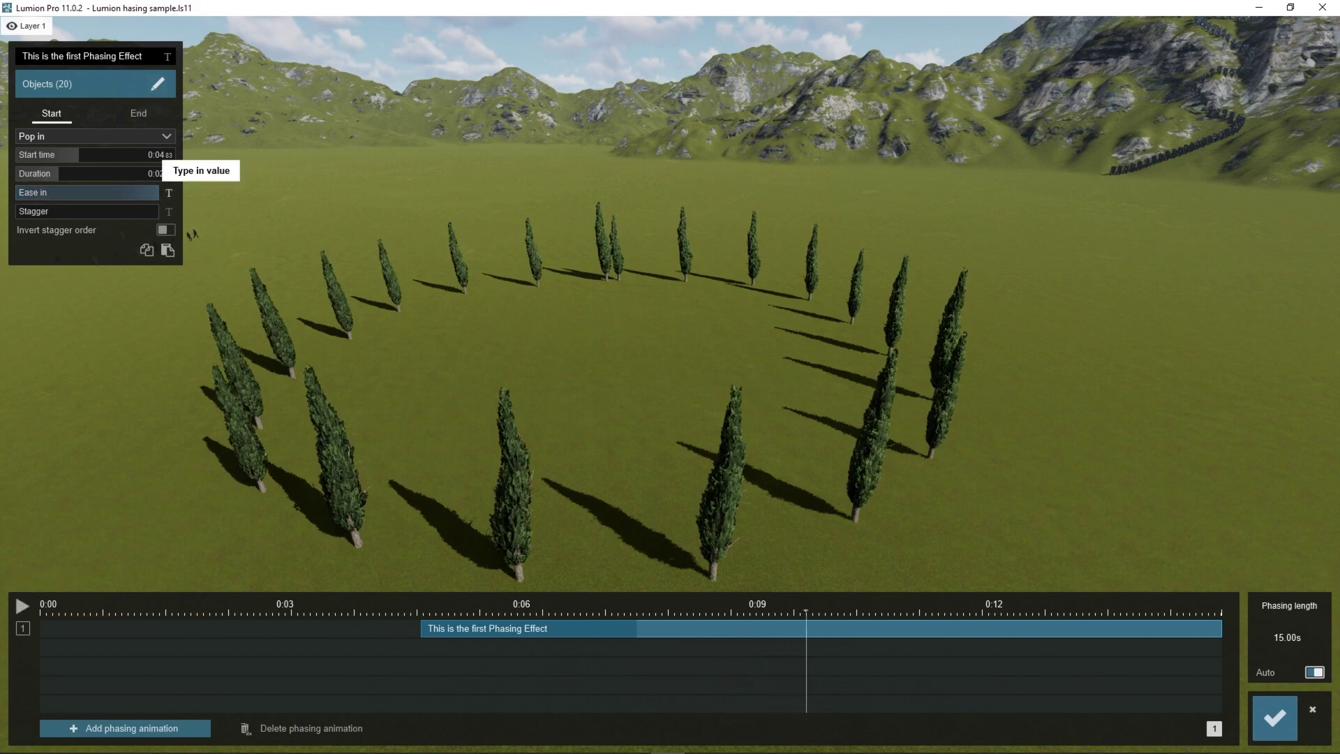
# Try Ease in values from 1.0 down to 0.0, settle on roughly mid-range, and set Stagger to its maximum
pyautogui.click(22, 606)
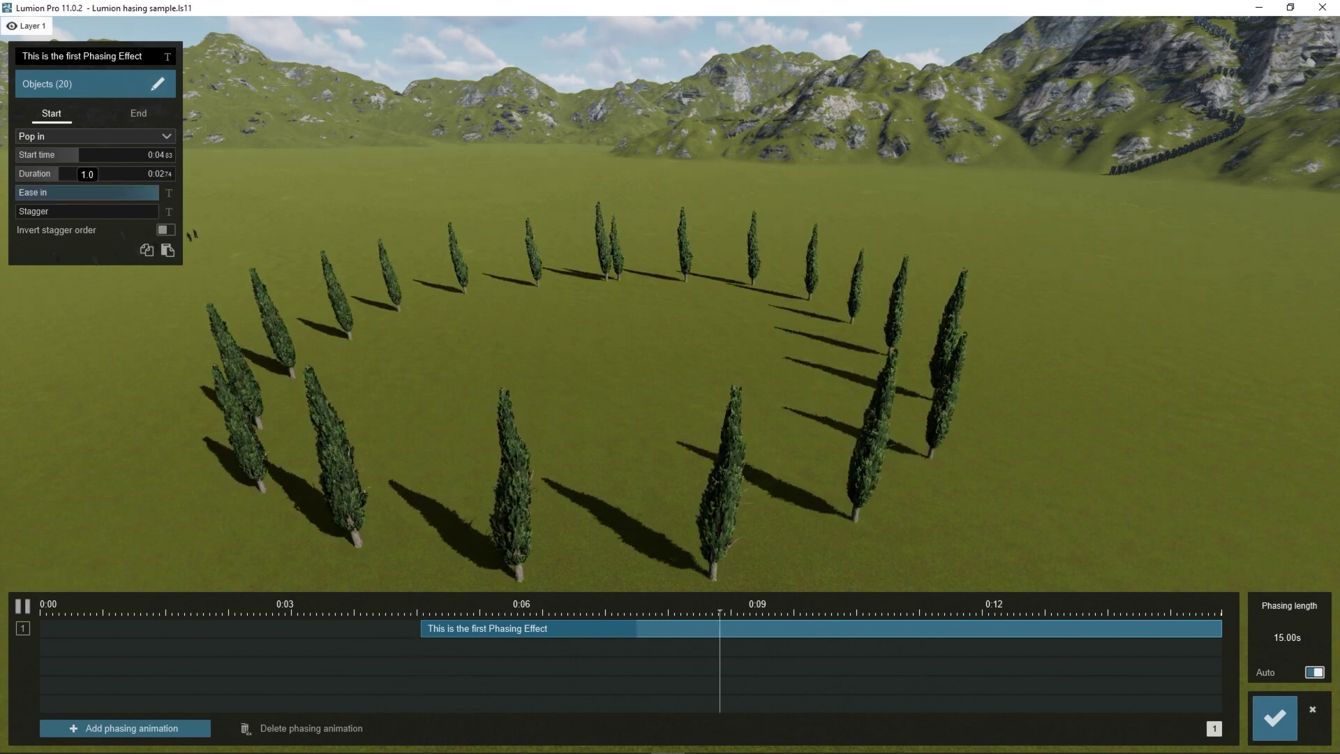
pyautogui.click(85, 192)
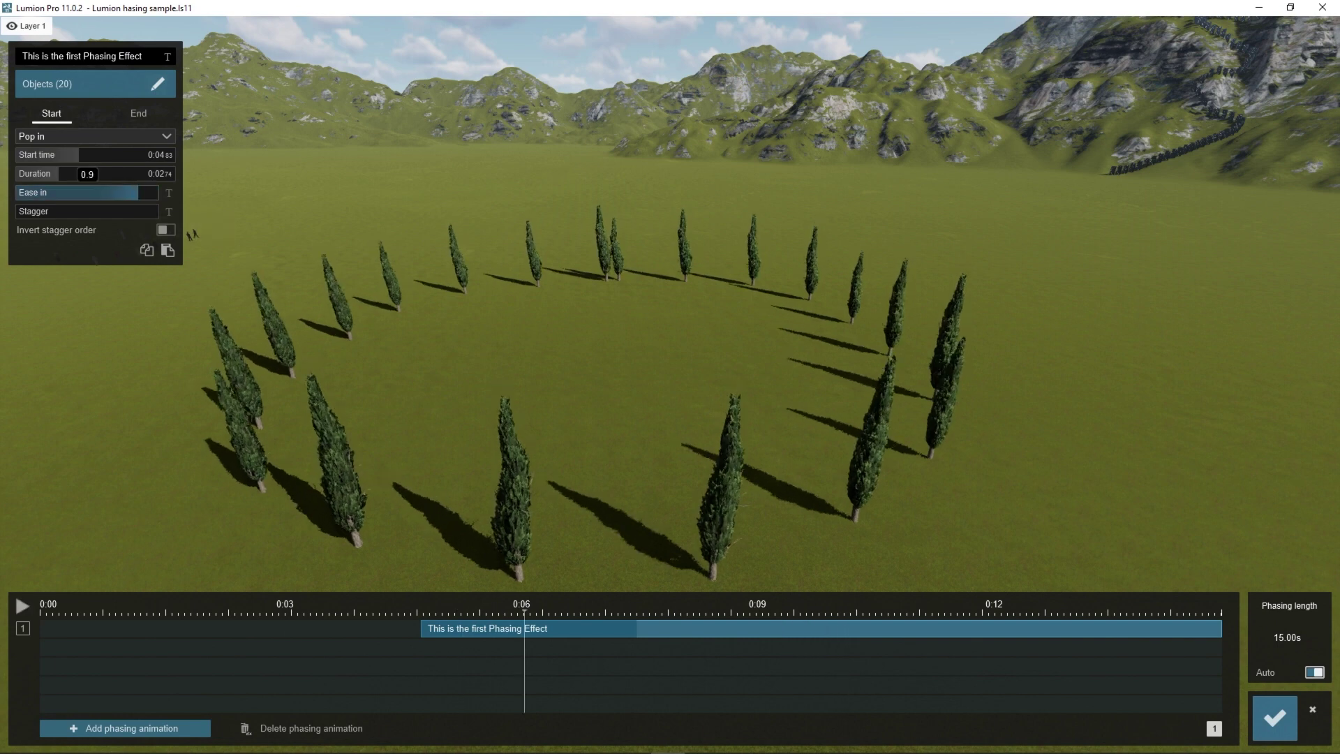
pyautogui.click(17, 192)
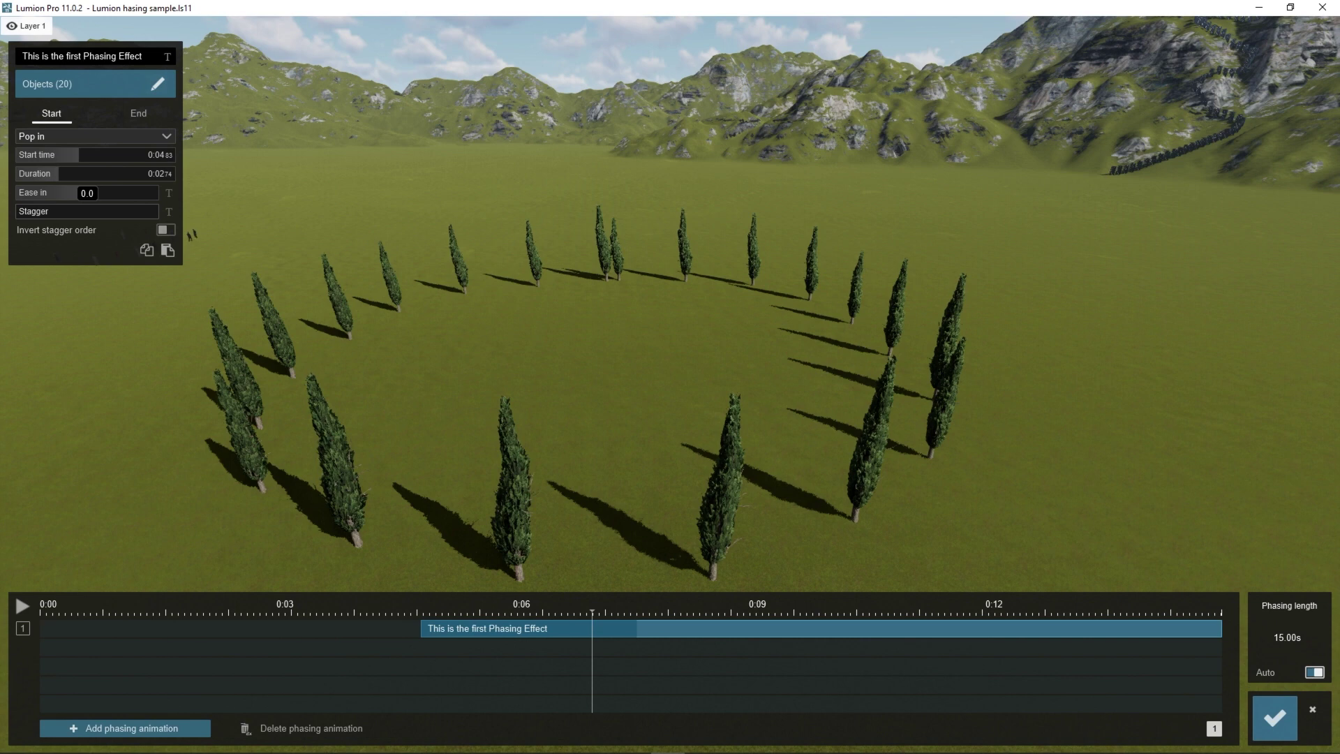
pyautogui.click(533, 628)
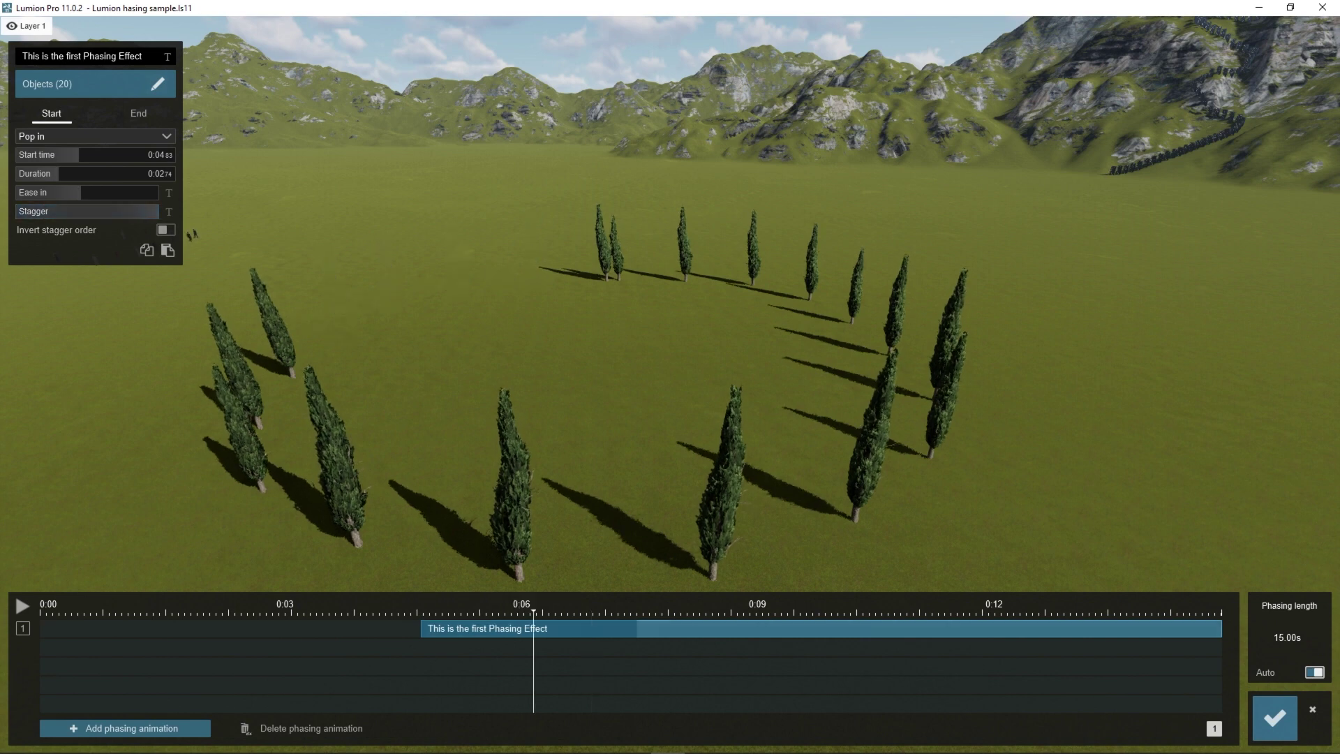
# Preview the fully staggered pop-in twice from just before the animation's start
pyautogui.moveTo(534, 628); pyautogui.dragTo(412, 628)
pyautogui.click(23, 605)
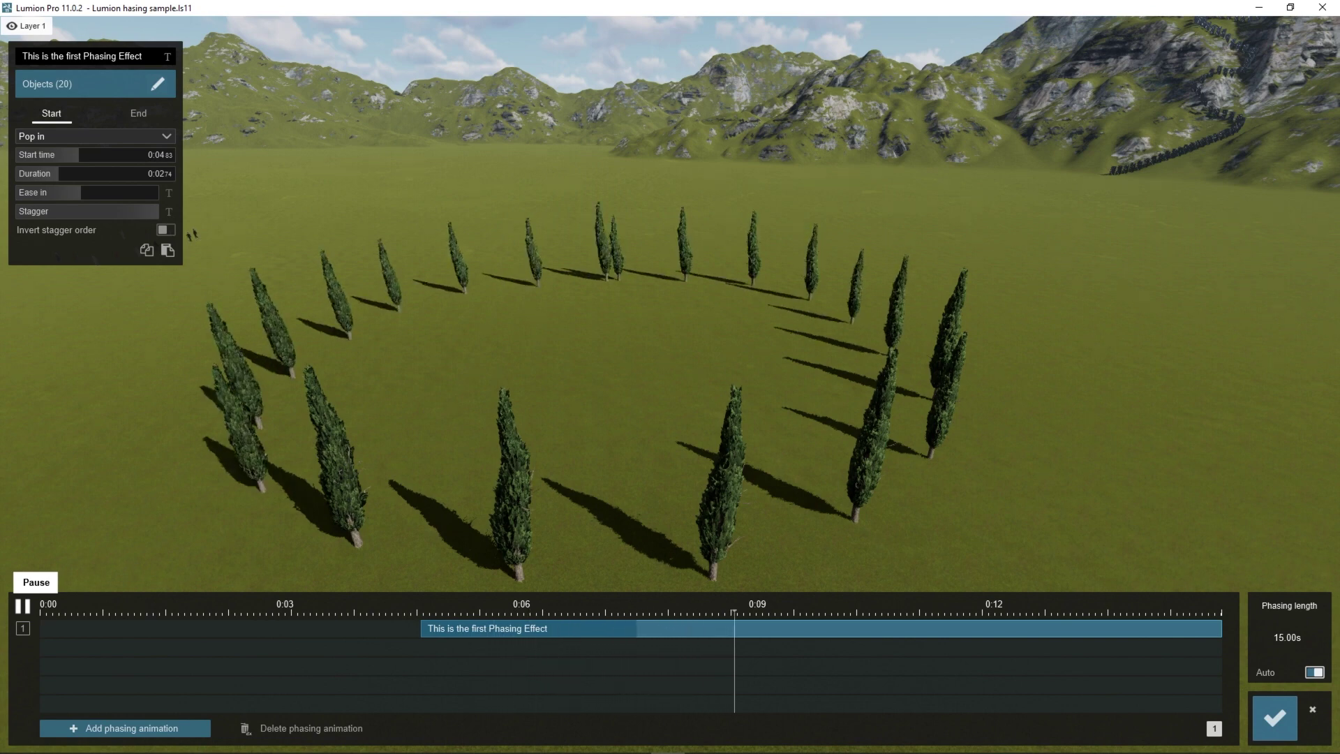
pyautogui.click(23, 605)
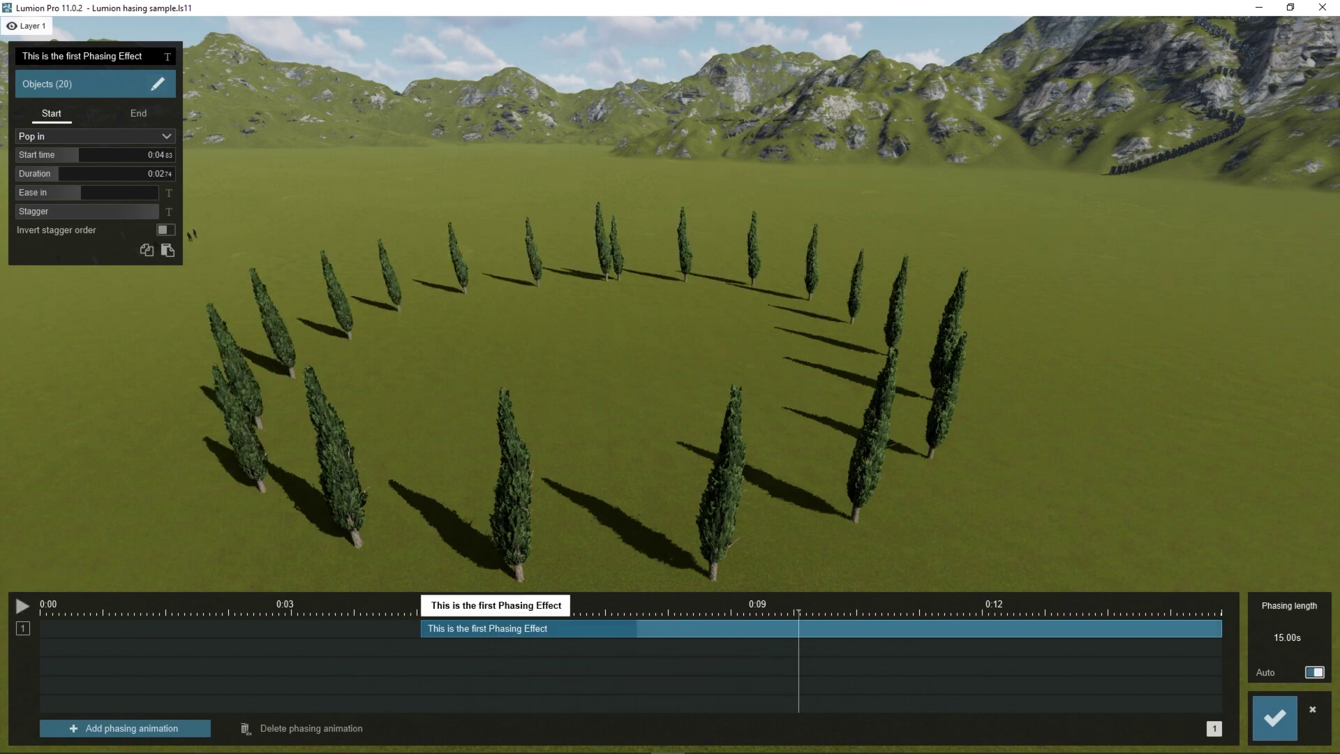
pyautogui.click(418, 628)
pyautogui.click(22, 606)
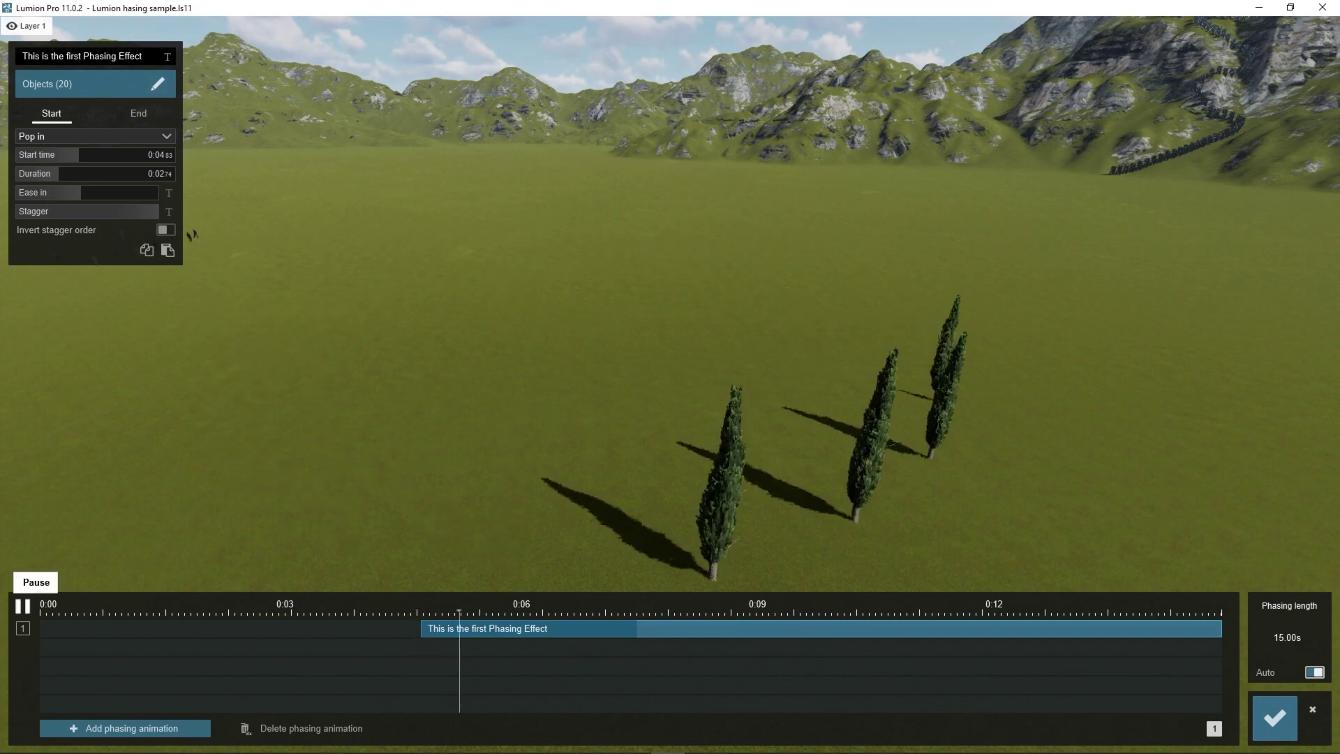
# Move the stagger center from inside the tree circle to outside its right side, save the selection, and preview the animation
pyautogui.click(157, 84)
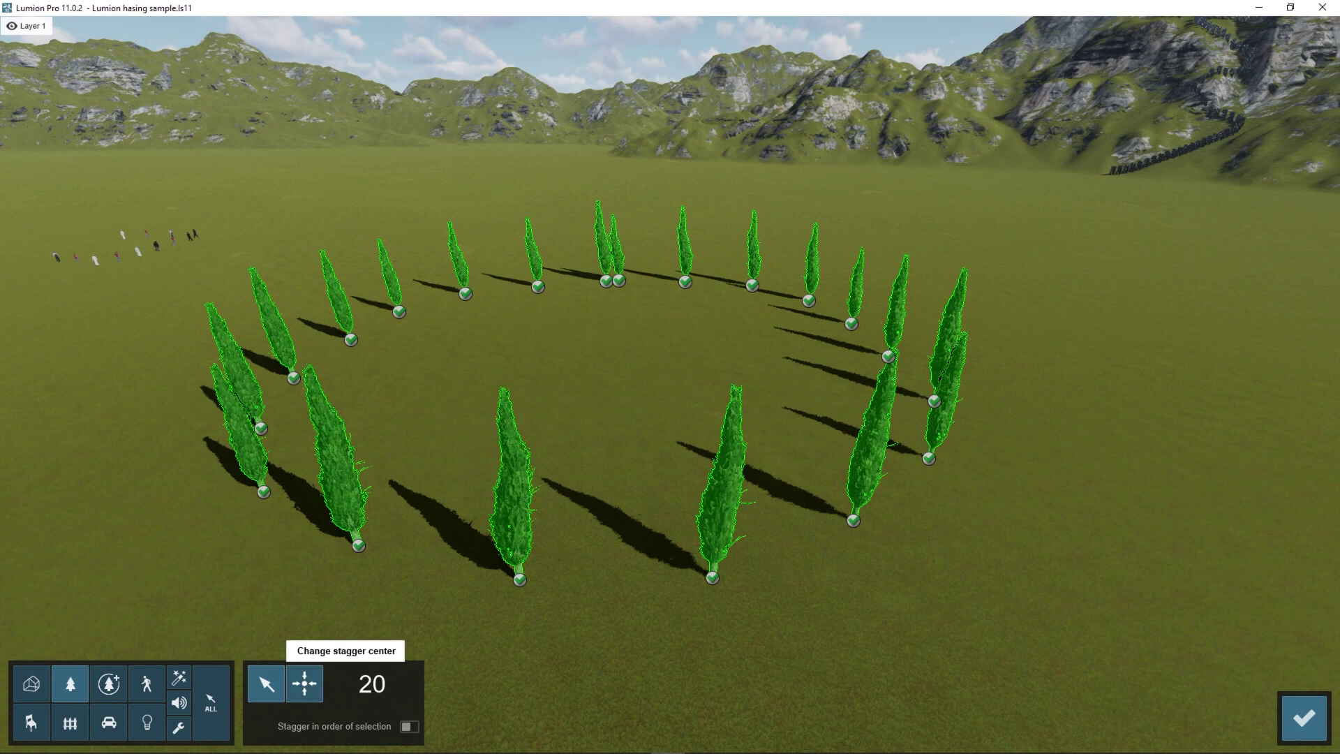
pyautogui.click(304, 684)
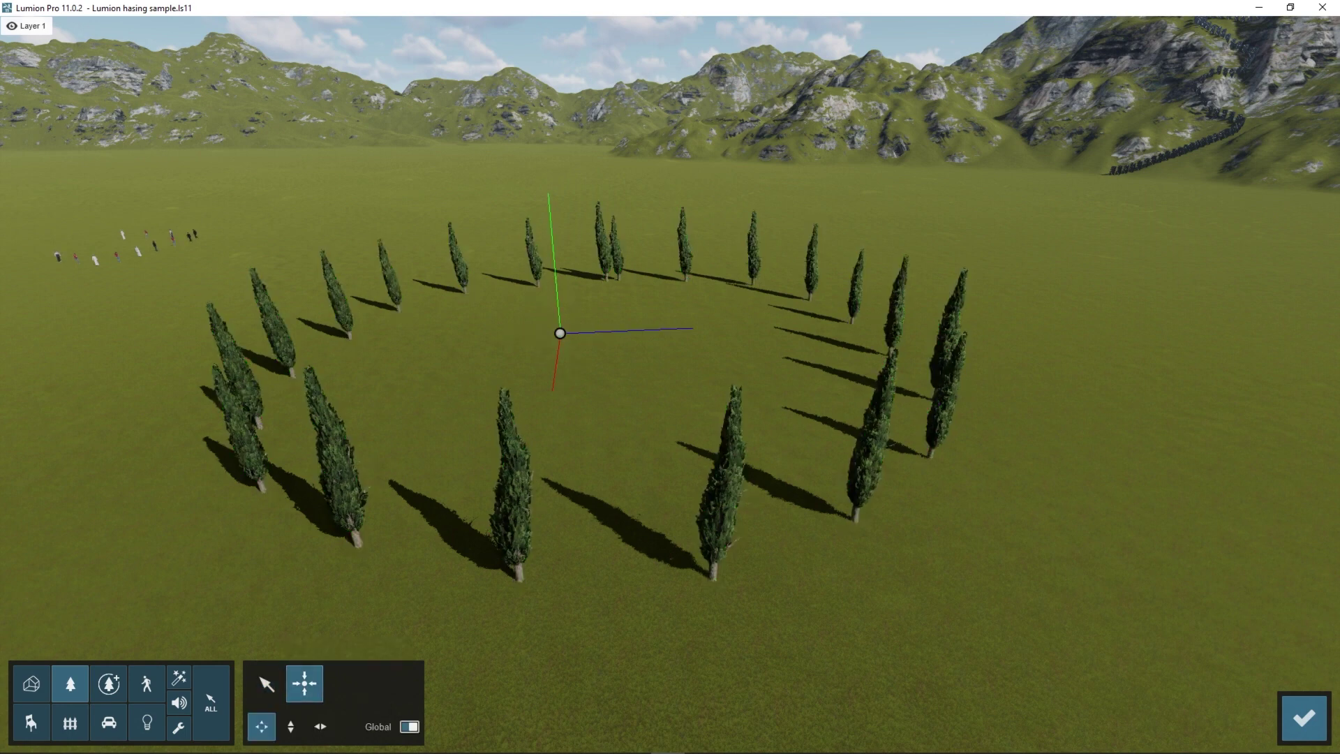
pyautogui.moveTo(559, 333)
pyautogui.mouseDown()
pyautogui.moveTo(551, 347)
pyautogui.moveTo(567, 351)
pyautogui.mouseUp()
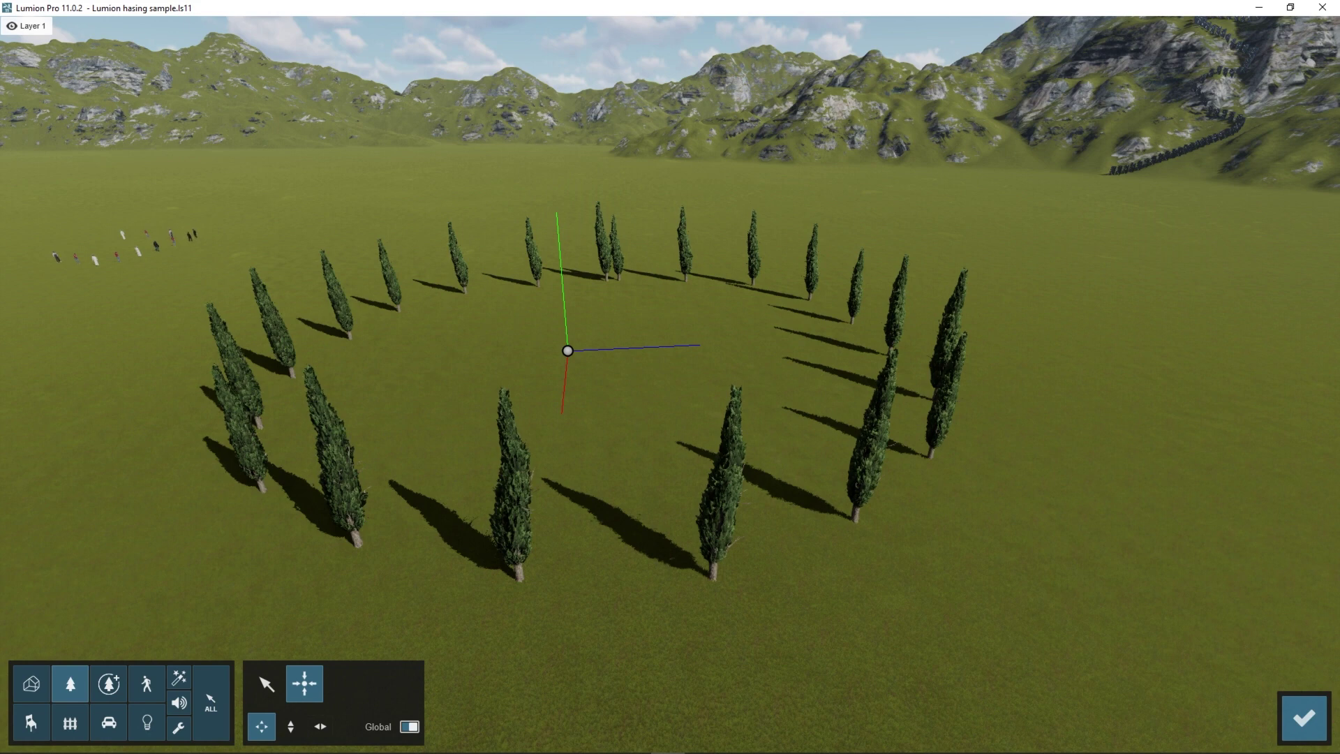
pyautogui.moveTo(567, 351); pyautogui.dragTo(571, 364)
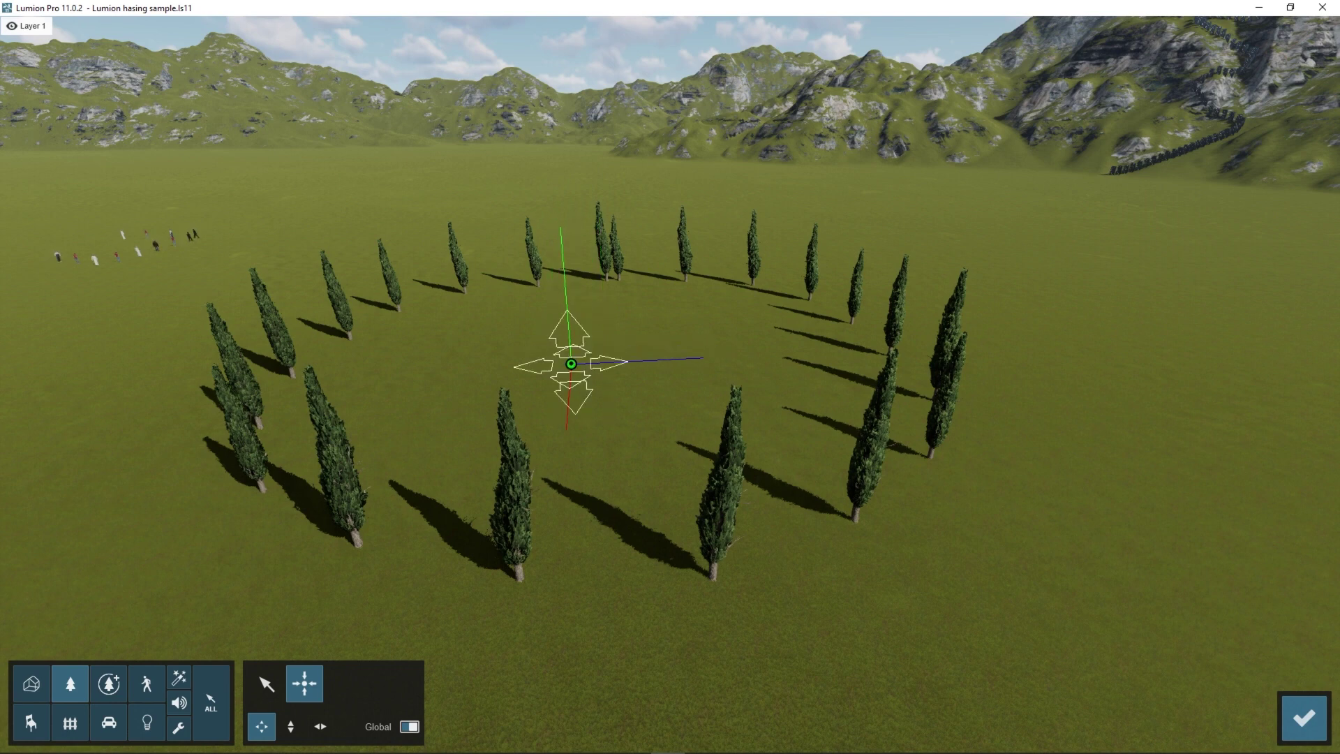
pyautogui.moveTo(571, 364); pyautogui.dragTo(1051, 365)
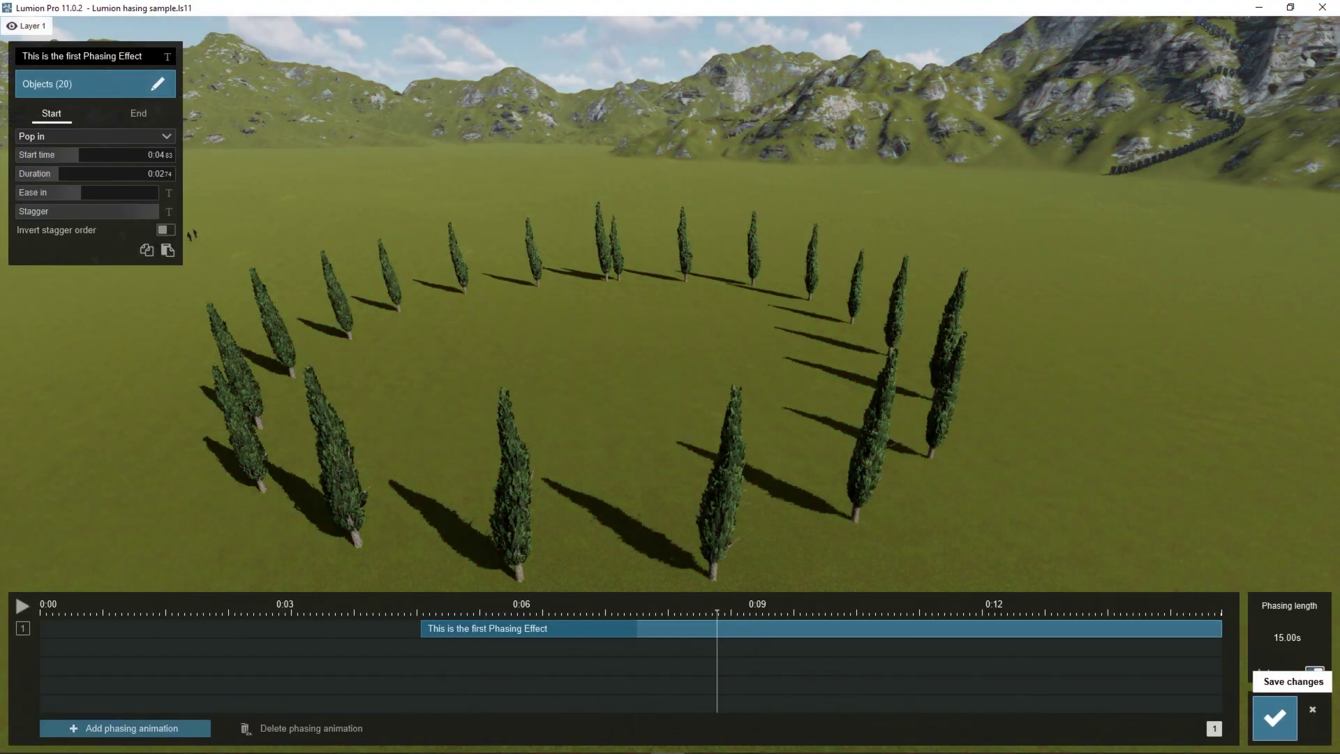
pyautogui.click(23, 606)
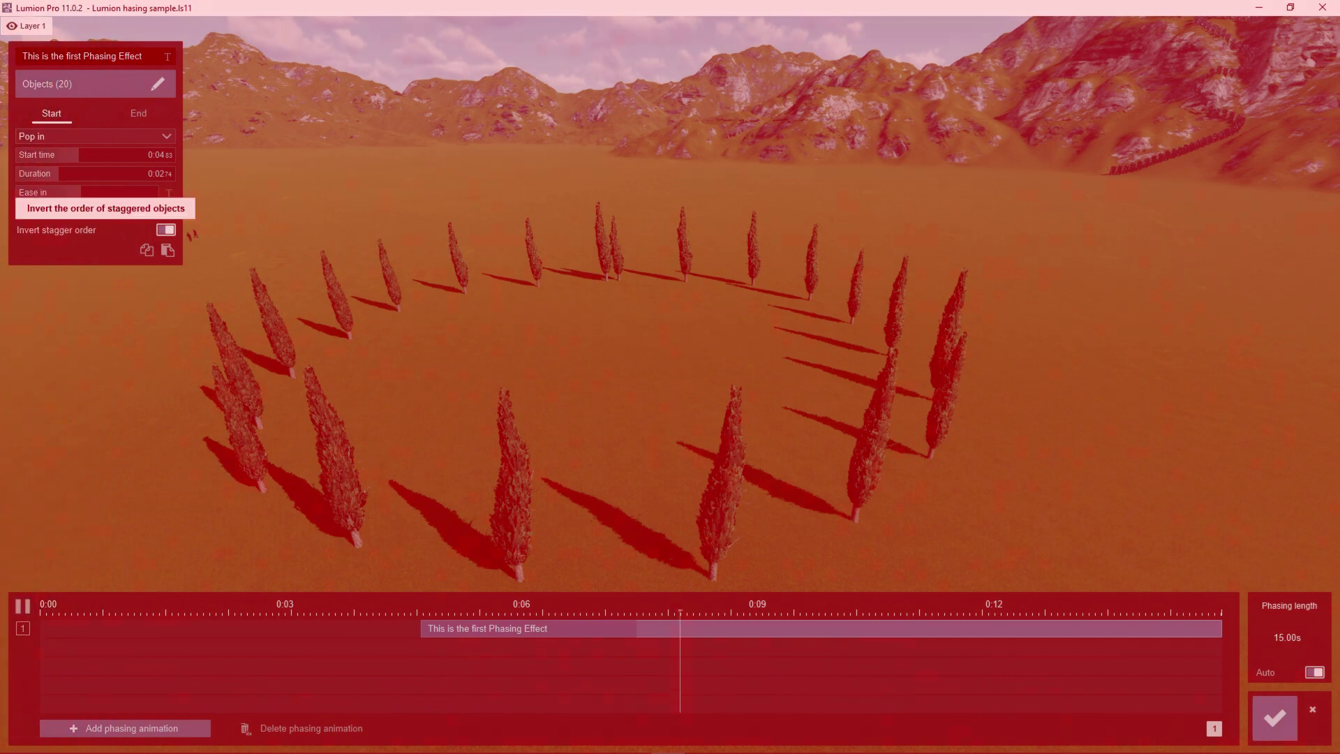
# Toggle the inverted stagger order and move the stagger center to the ground in front of the tree circle
pyautogui.click(165, 230)
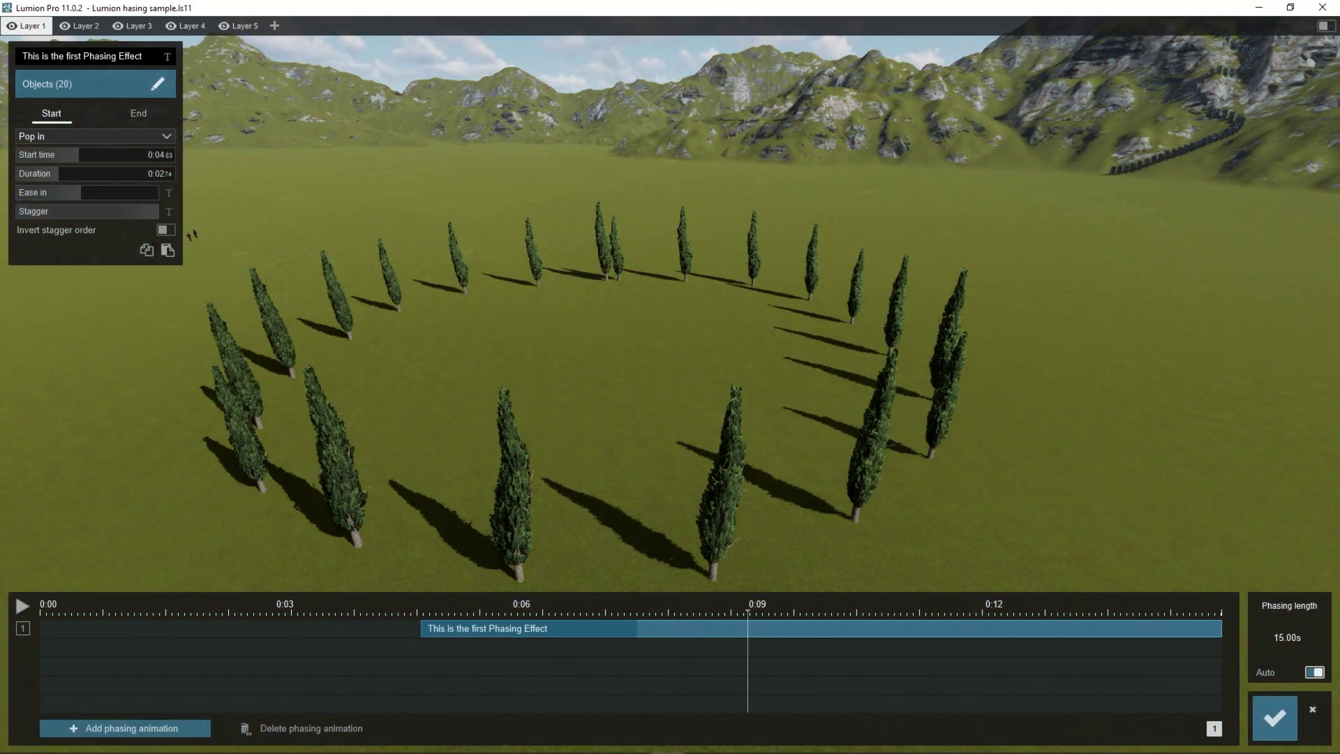
pyautogui.click(157, 84)
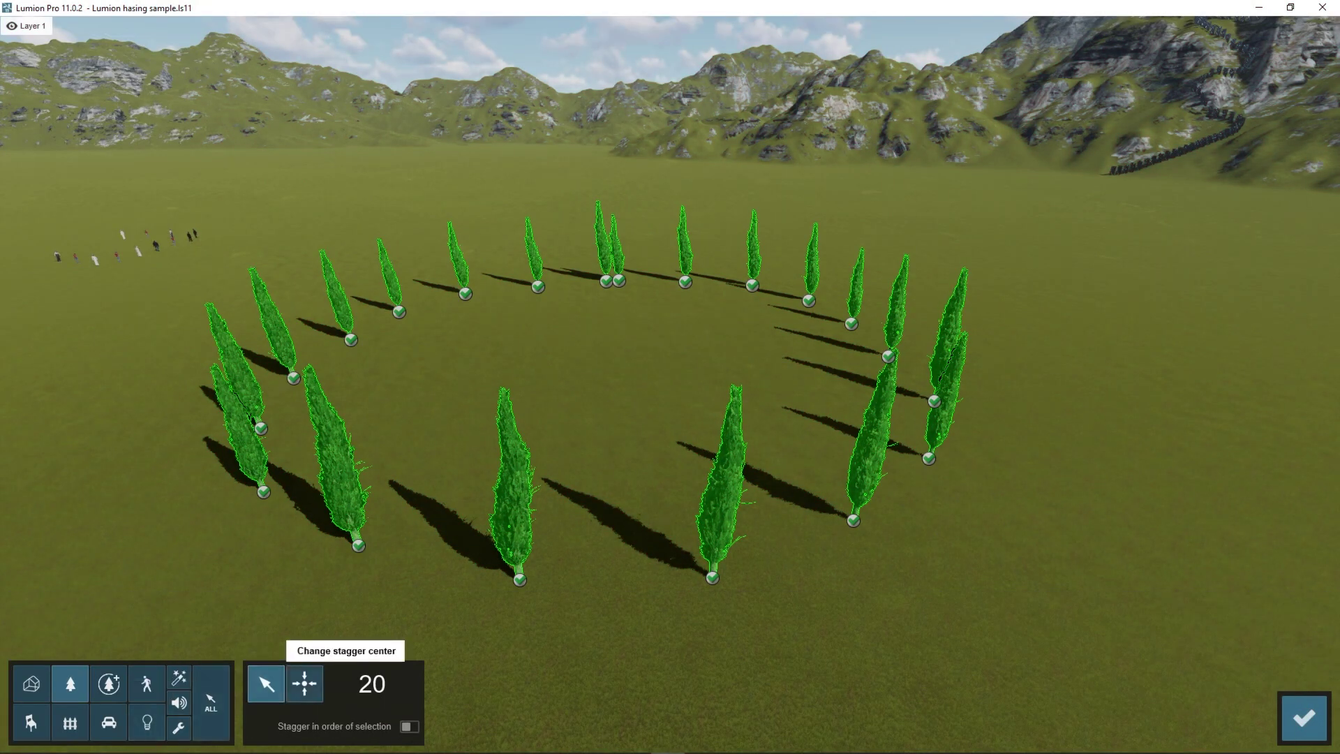
pyautogui.click(304, 683)
pyautogui.moveTo(1052, 364); pyautogui.dragTo(532, 688)
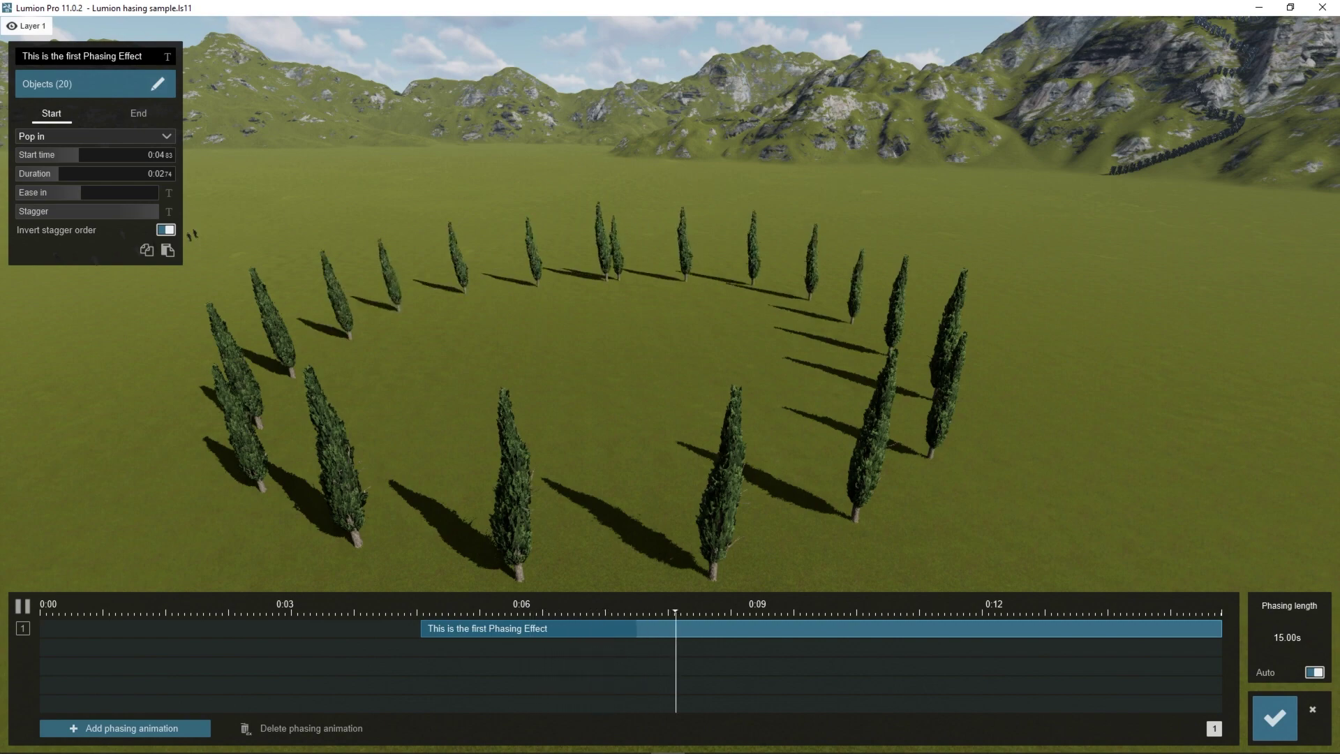
# Preview the pop-in from the animation's start with the stagger order inverted
pyautogui.click(23, 606)
pyautogui.moveTo(503, 612); pyautogui.dragTo(424, 612)
pyautogui.click(23, 606)
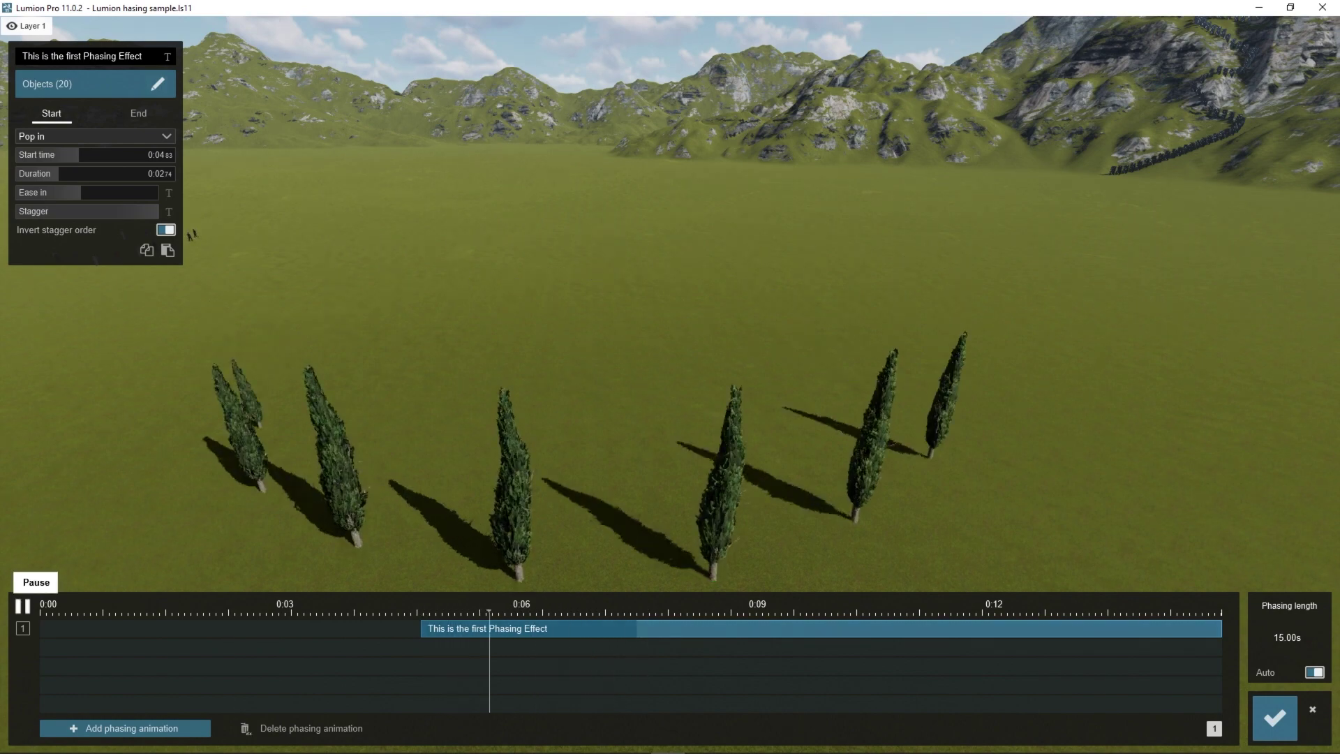
pyautogui.click(23, 606)
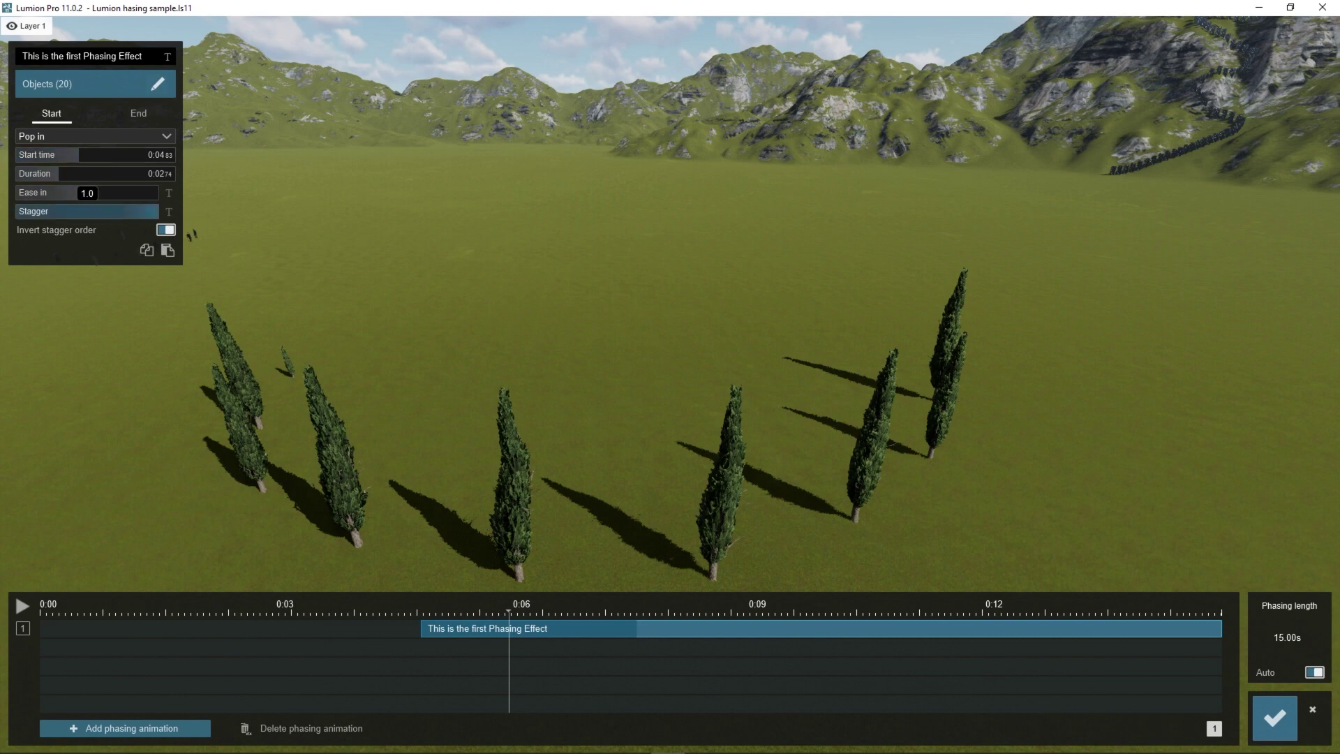
# Try a Stagger a little above half, preview it, then restore Stagger to its maximum and preview again
pyautogui.moveTo(157, 211); pyautogui.dragTo(100, 211)
pyautogui.moveTo(509, 612); pyautogui.dragTo(417, 612)
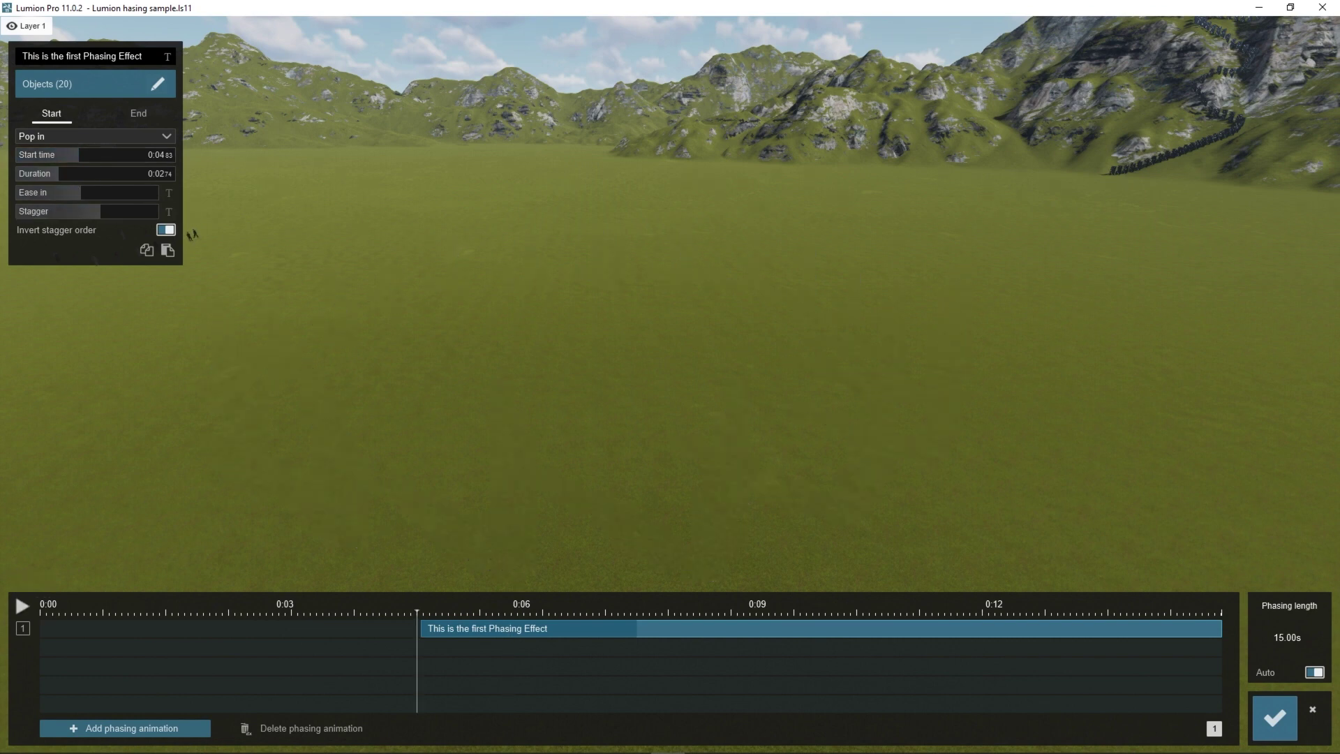
pyautogui.click(24, 606)
pyautogui.click(23, 606)
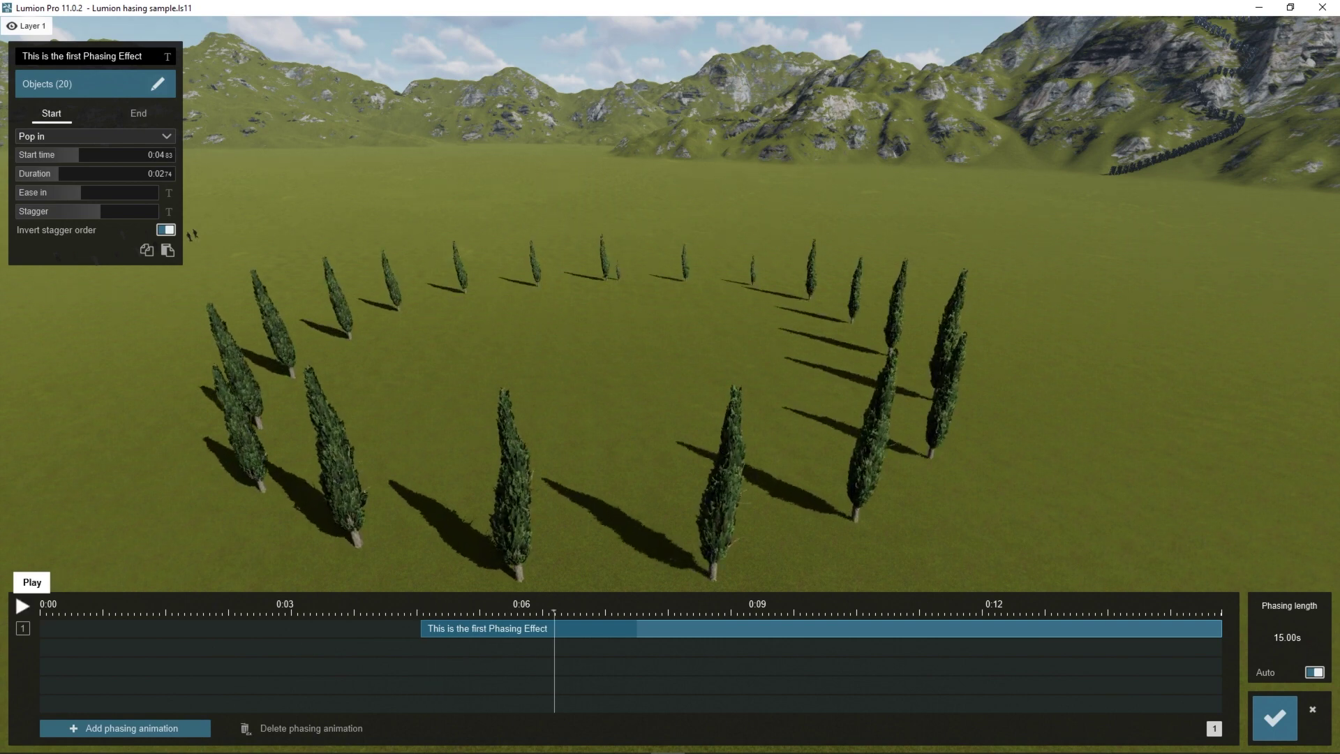
pyautogui.moveTo(100, 211); pyautogui.dragTo(138, 210)
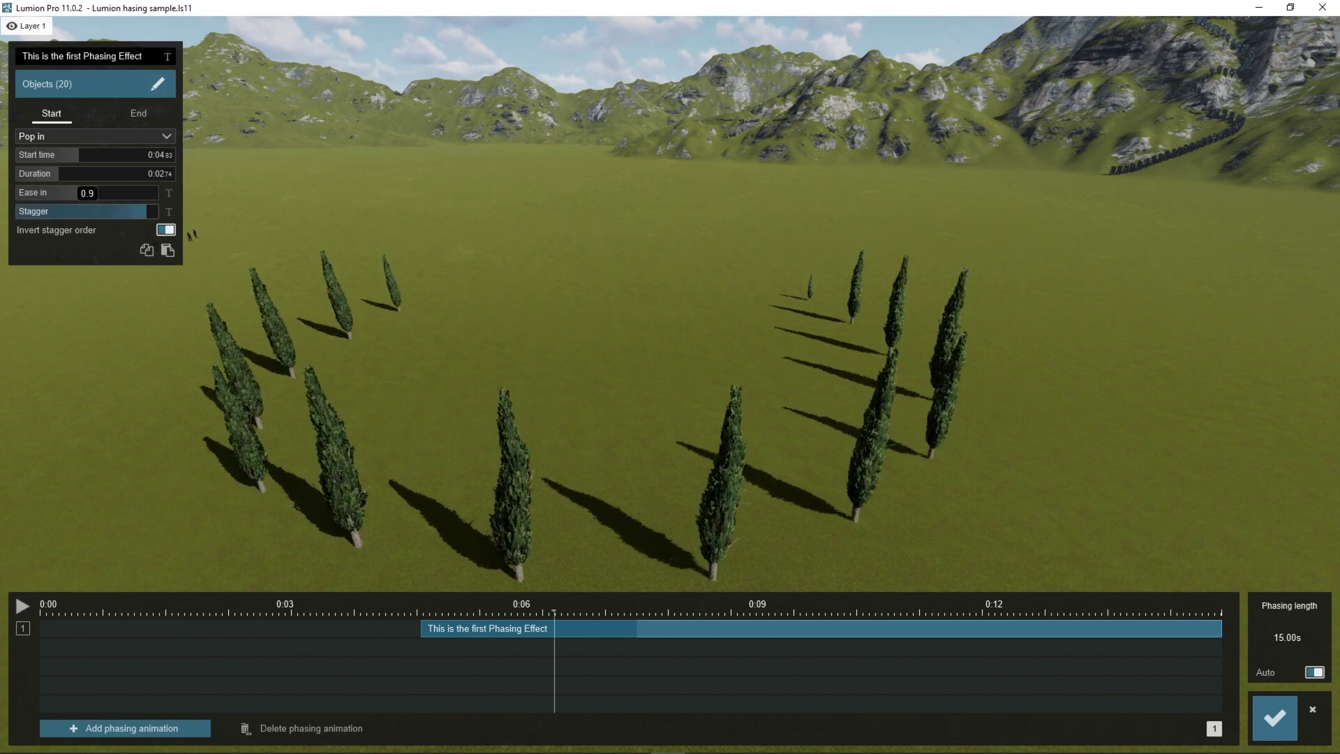
pyautogui.moveTo(554, 612); pyautogui.dragTo(415, 612)
pyautogui.click(23, 606)
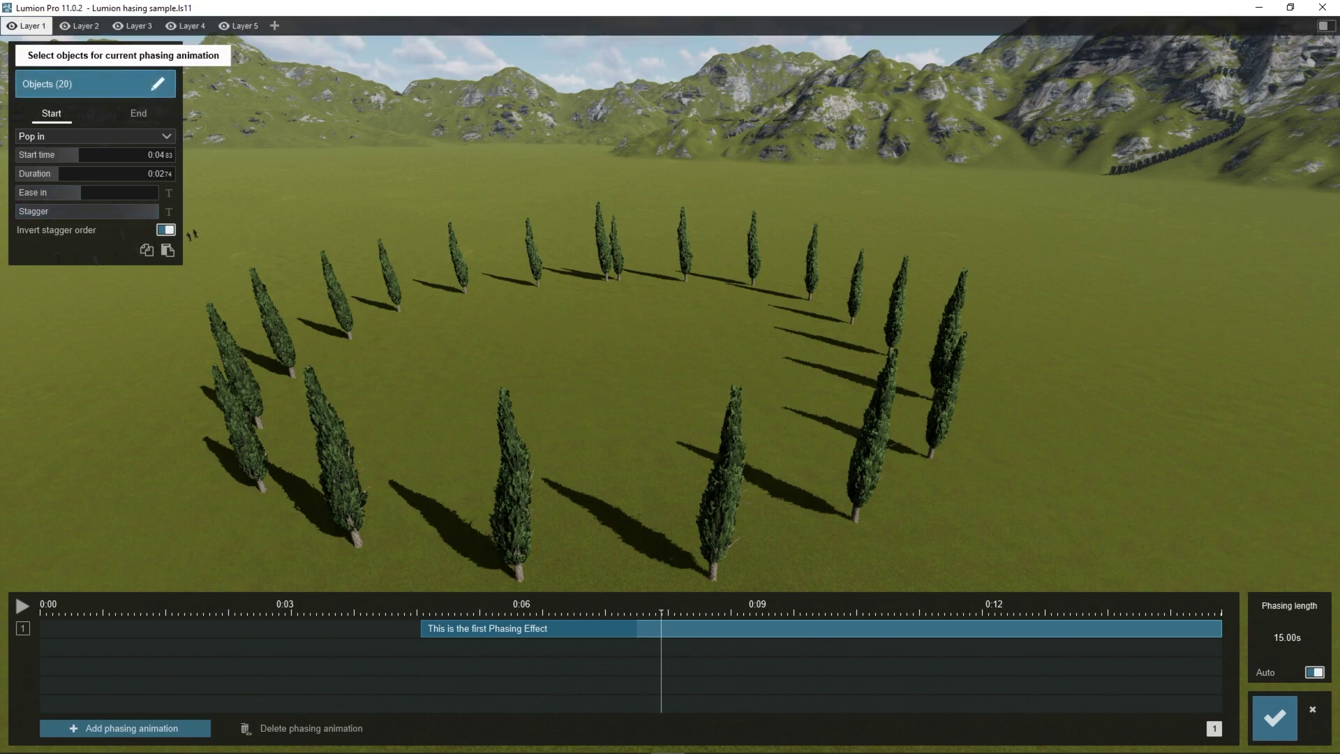
# Turn on staggering in order of selection for the phased trees, then deselect and reselect a front tree
pyautogui.click(158, 83)
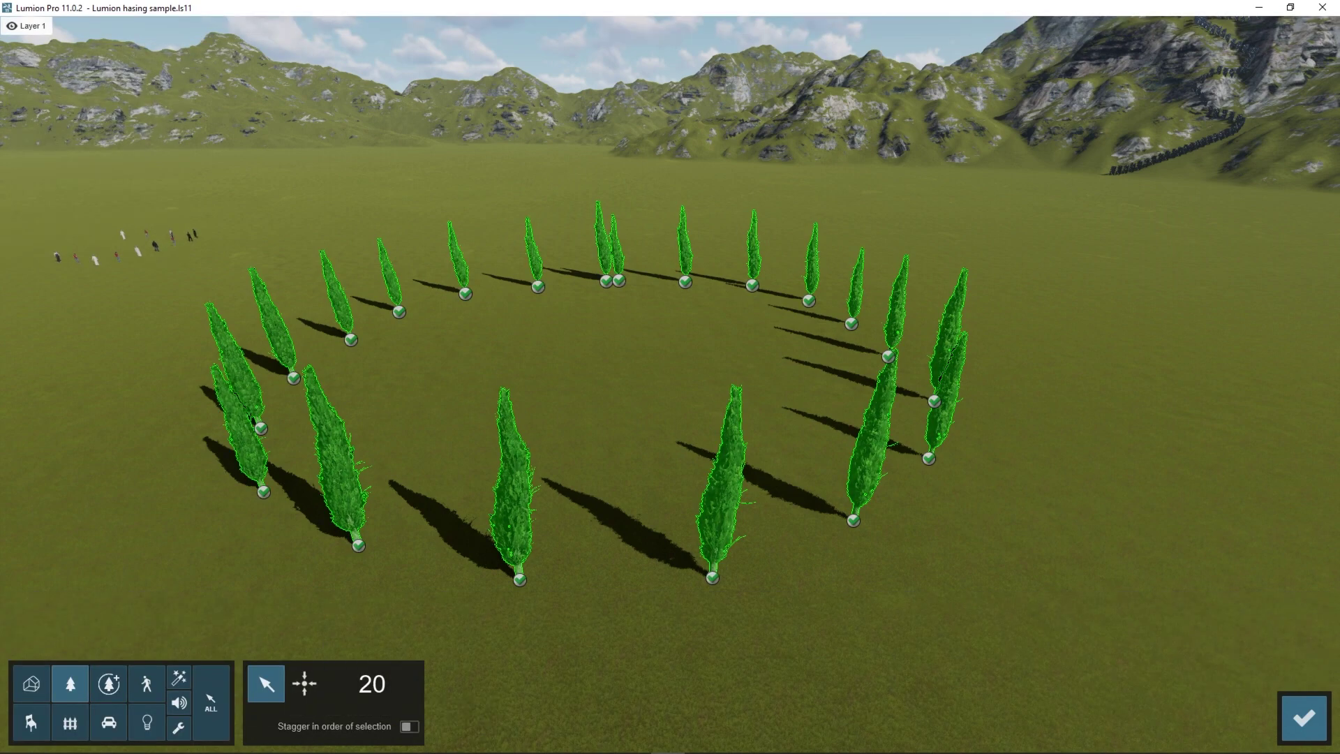
pyautogui.click(409, 726)
pyautogui.click(513, 503)
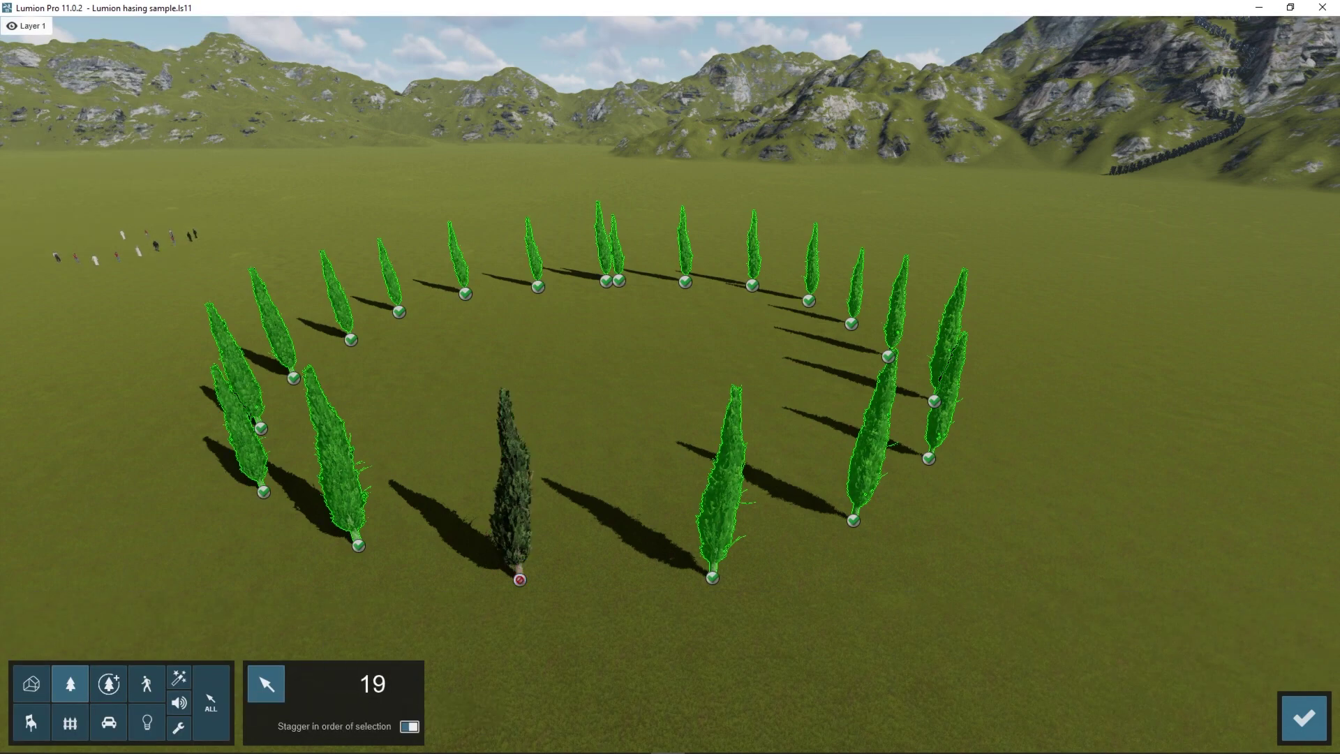
pyautogui.click(520, 579)
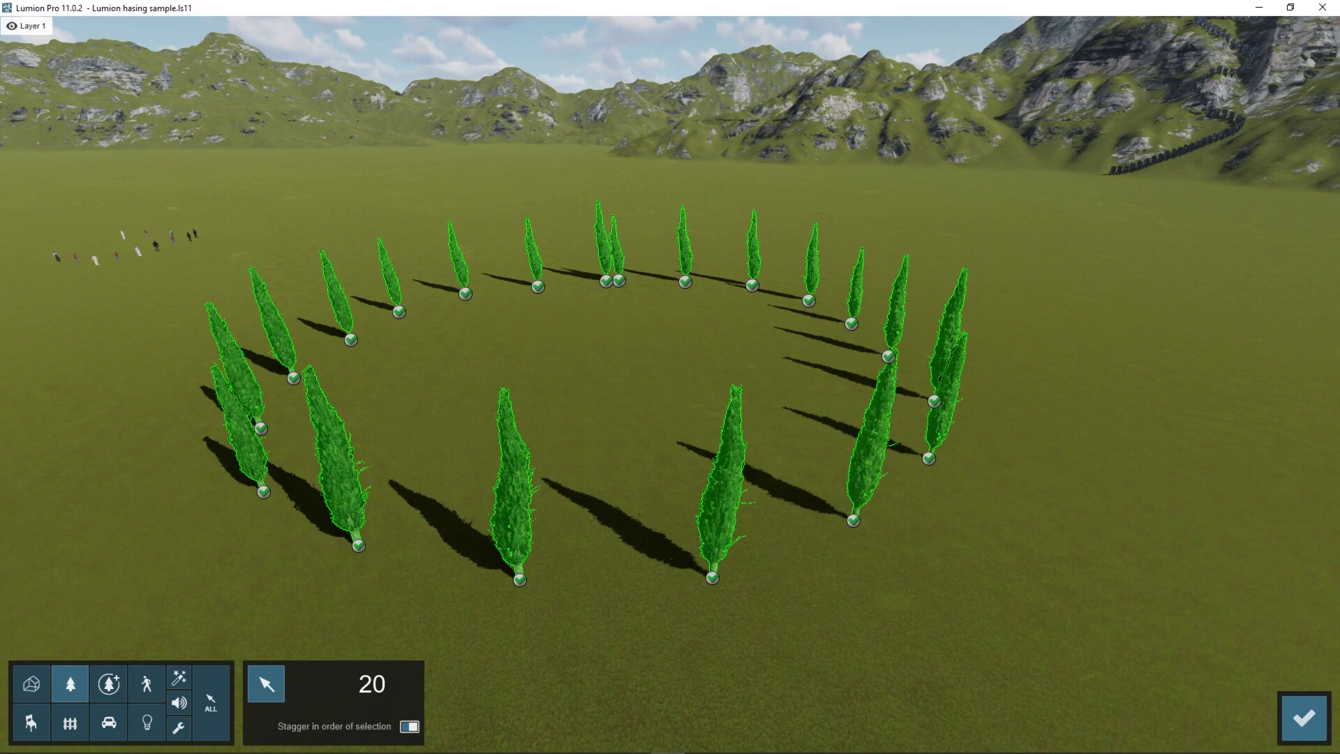
# Deselect the other front tree, box-select the whole tree circle for the phasing animation, and save the selection
pyautogui.click(719, 489)
pyautogui.scroll(5, 719, 489)
pyautogui.scroll(-8, 670, 419)
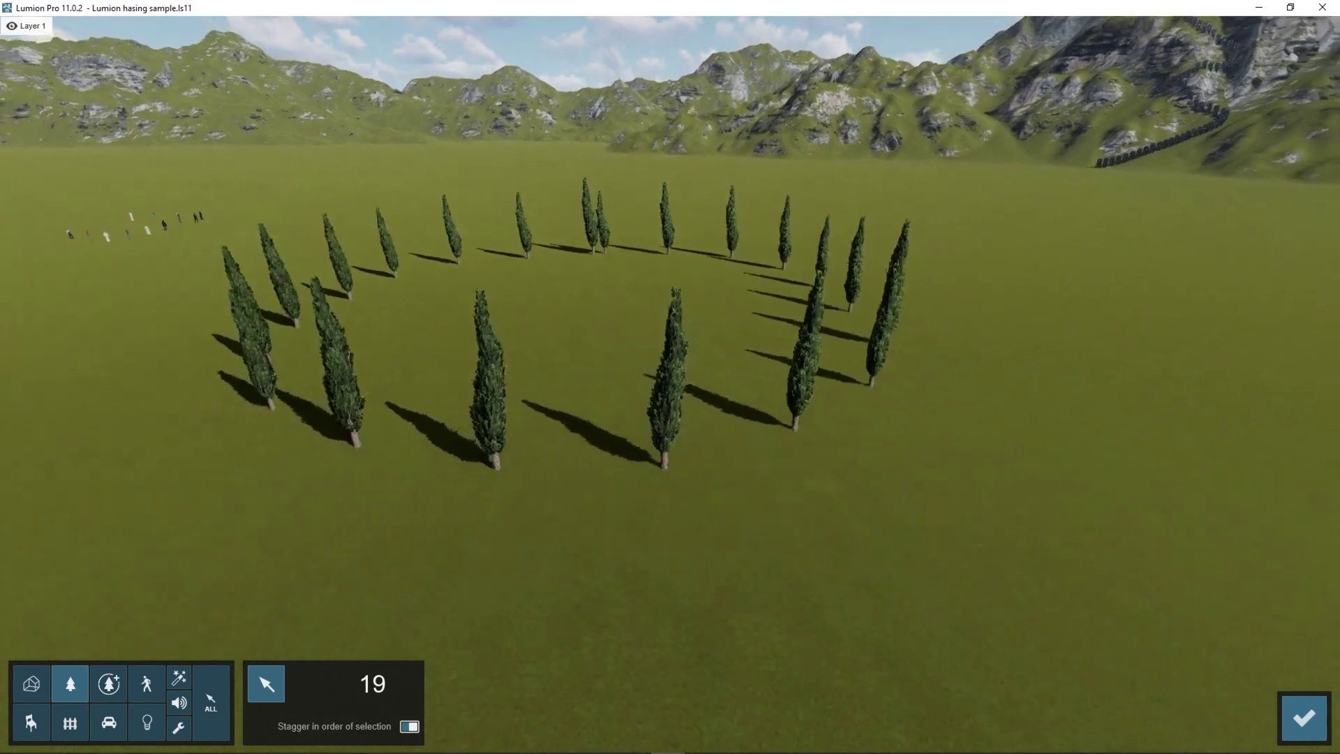
pyautogui.keyDown('ctrl'); pyautogui.moveTo(979, 564); pyautogui.dragTo(254, 236); pyautogui.keyUp('ctrl')
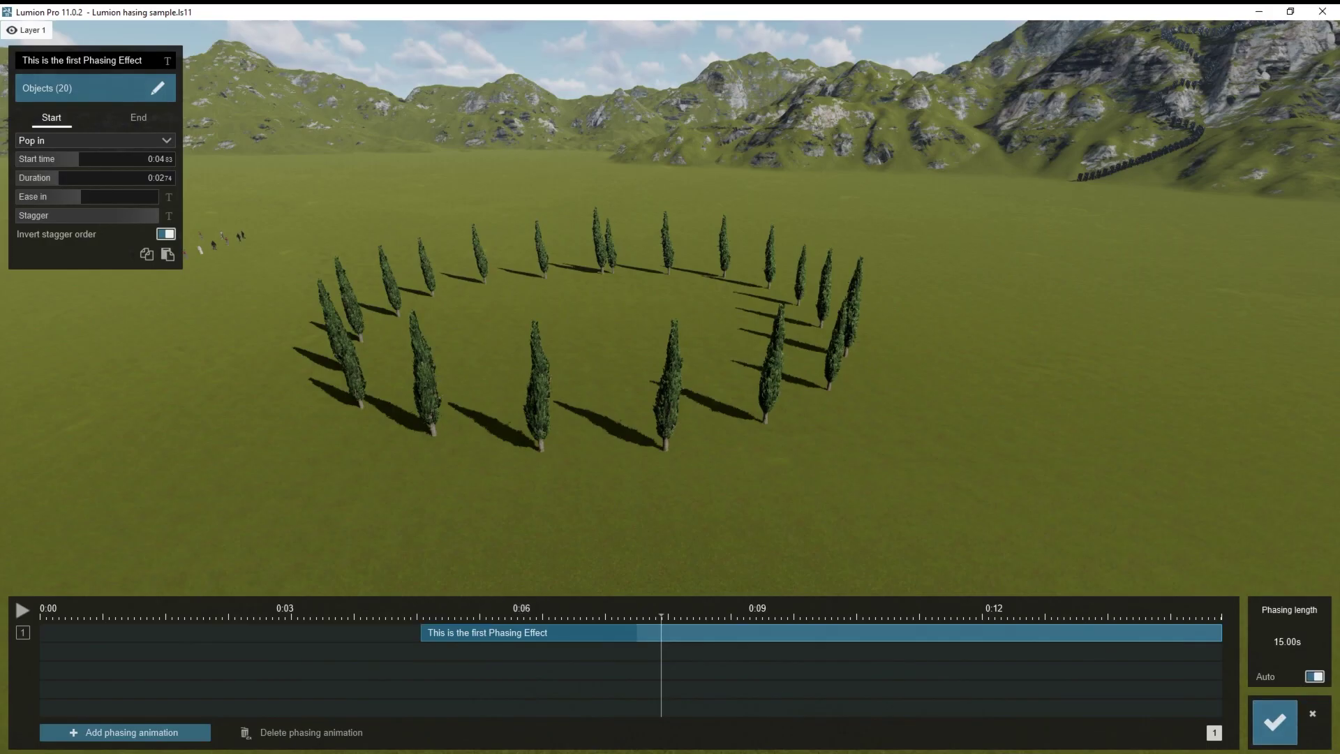
# Preview the pop-in in selection order and return the playhead to just before the animation's start
pyautogui.moveTo(661, 616); pyautogui.dragTo(417, 616)
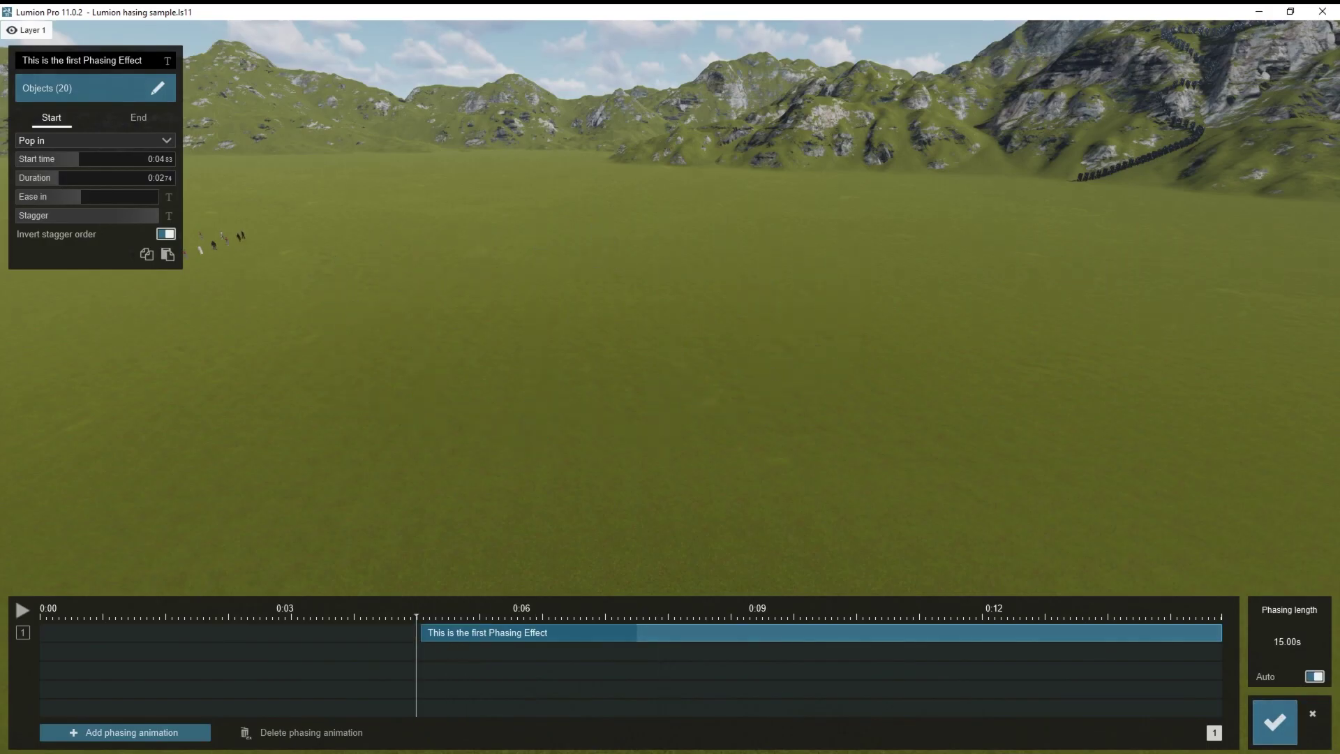
pyautogui.click(22, 610)
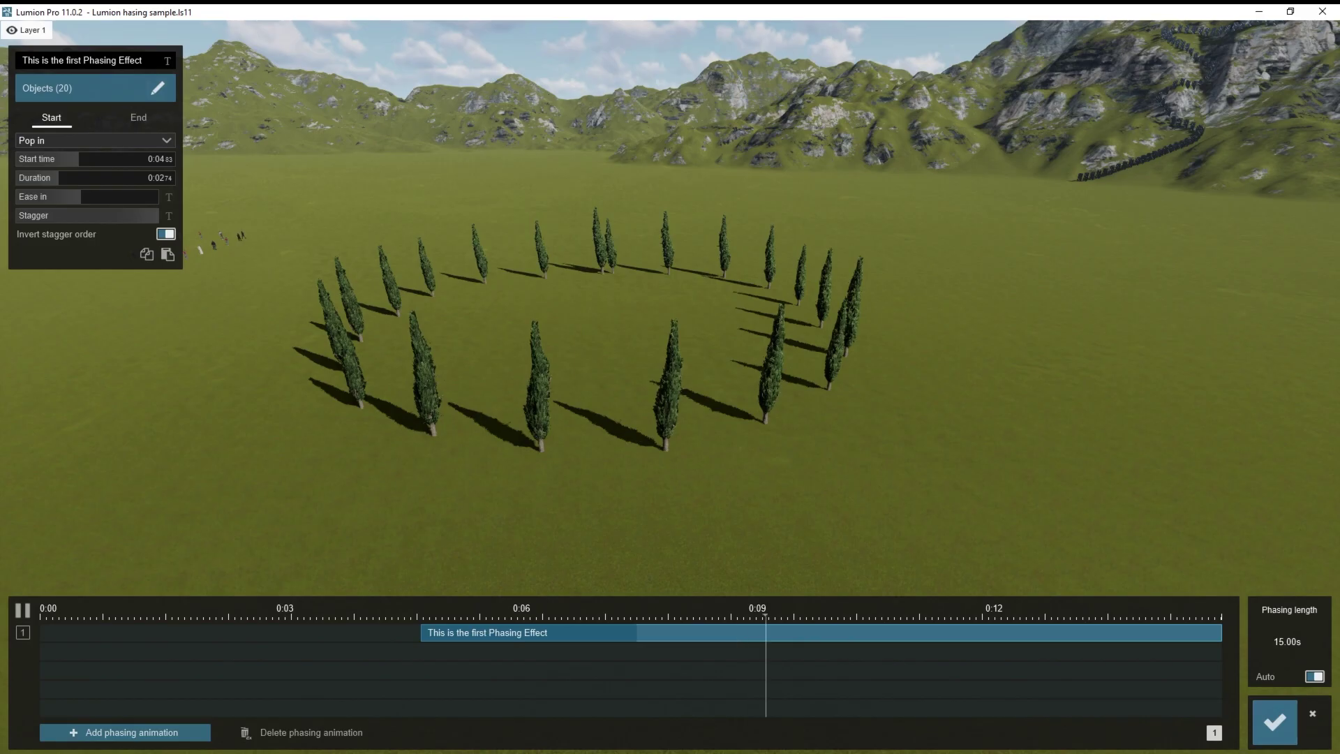
pyautogui.click(22, 610)
pyautogui.moveTo(440, 615); pyautogui.dragTo(415, 615)
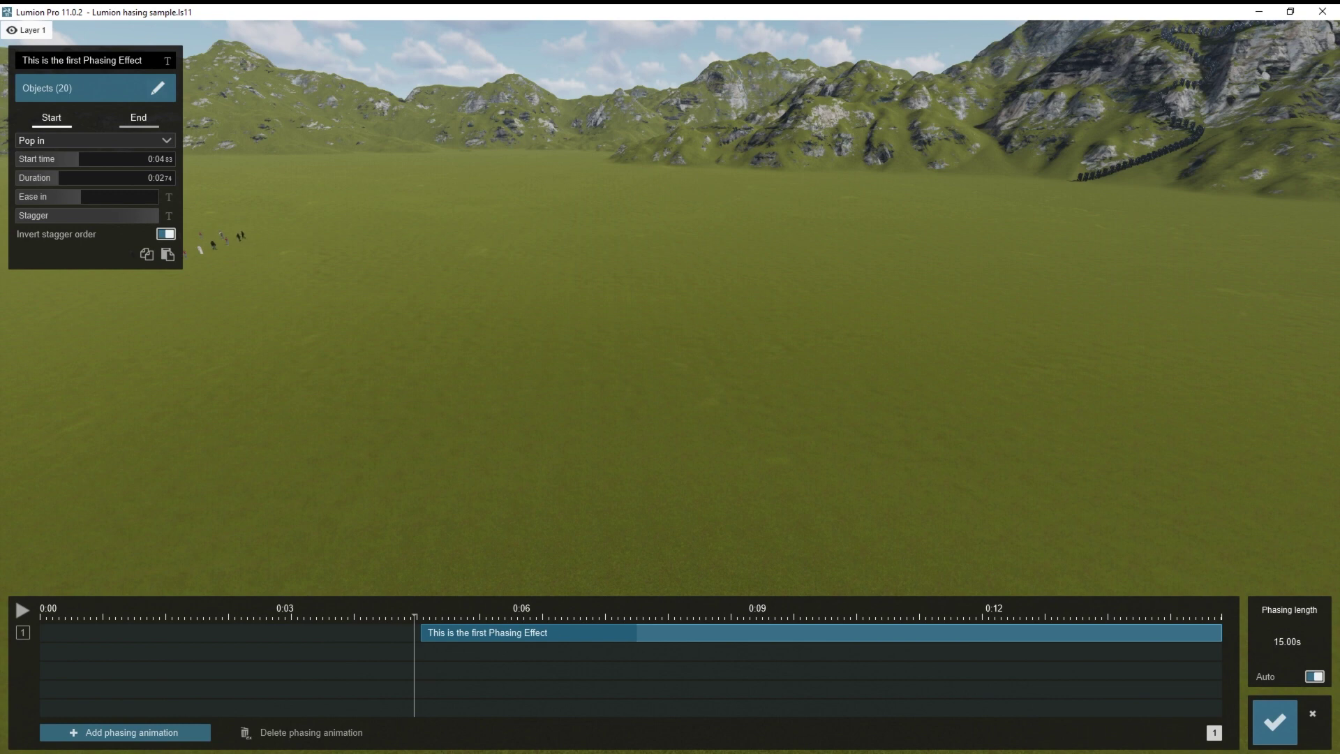
# Clear the phasing animation's tree selection and reselect five trees one by one, counterclockwise from the left of the two front trees
pyautogui.click(157, 88)
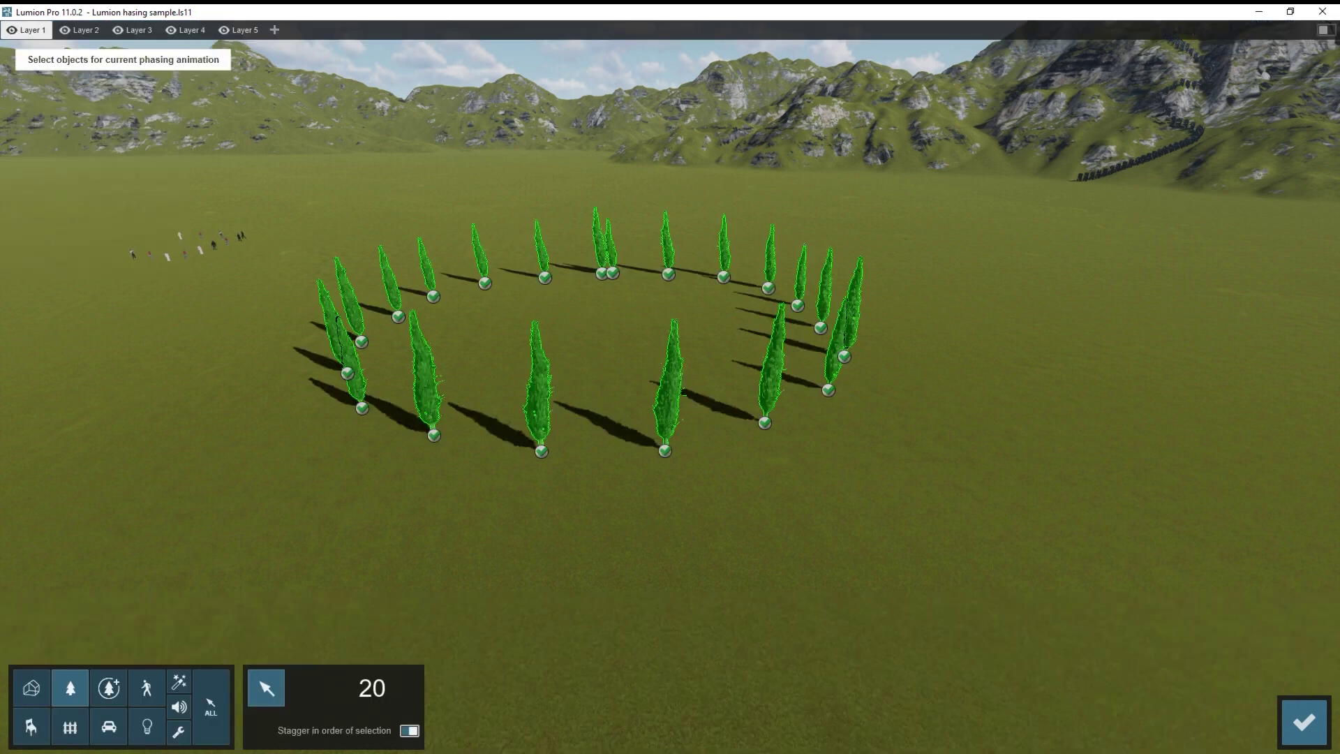
pyautogui.moveTo(1037, 546); pyautogui.dragTo(270, 188)
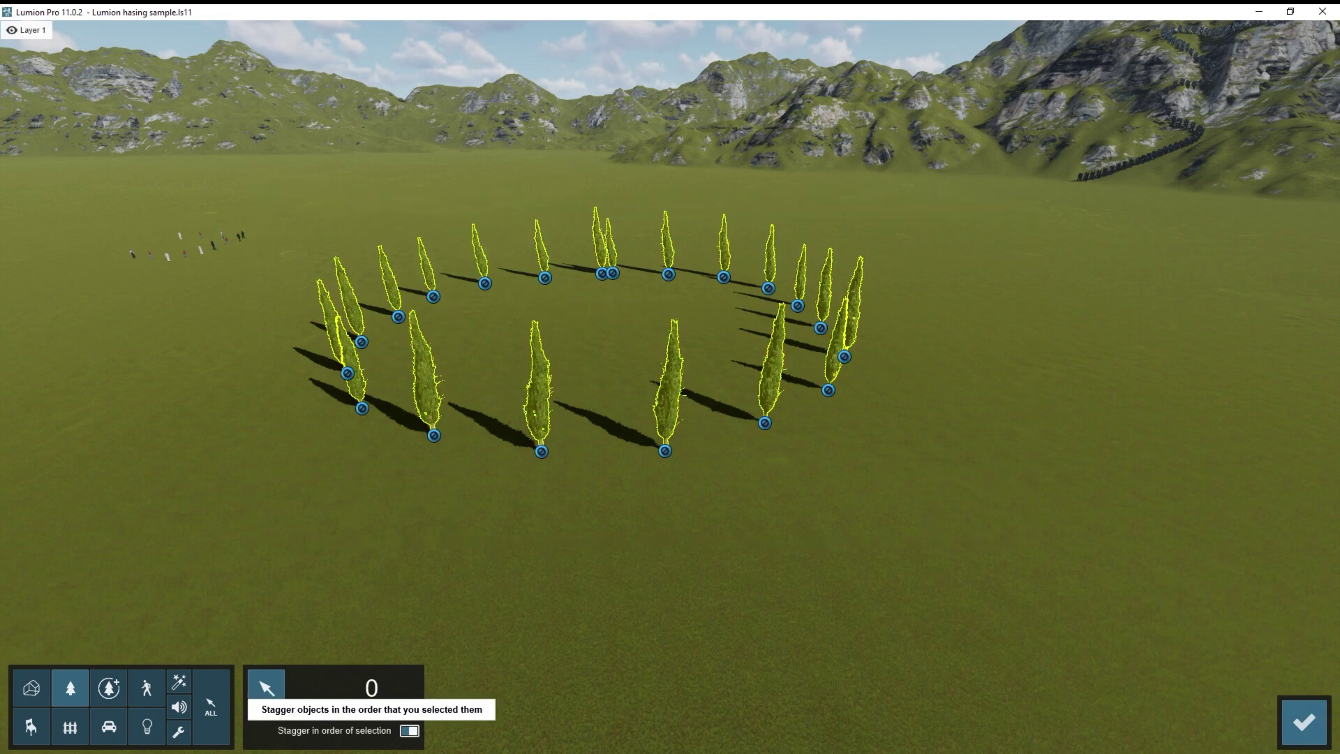
pyautogui.click(541, 451)
pyautogui.click(664, 450)
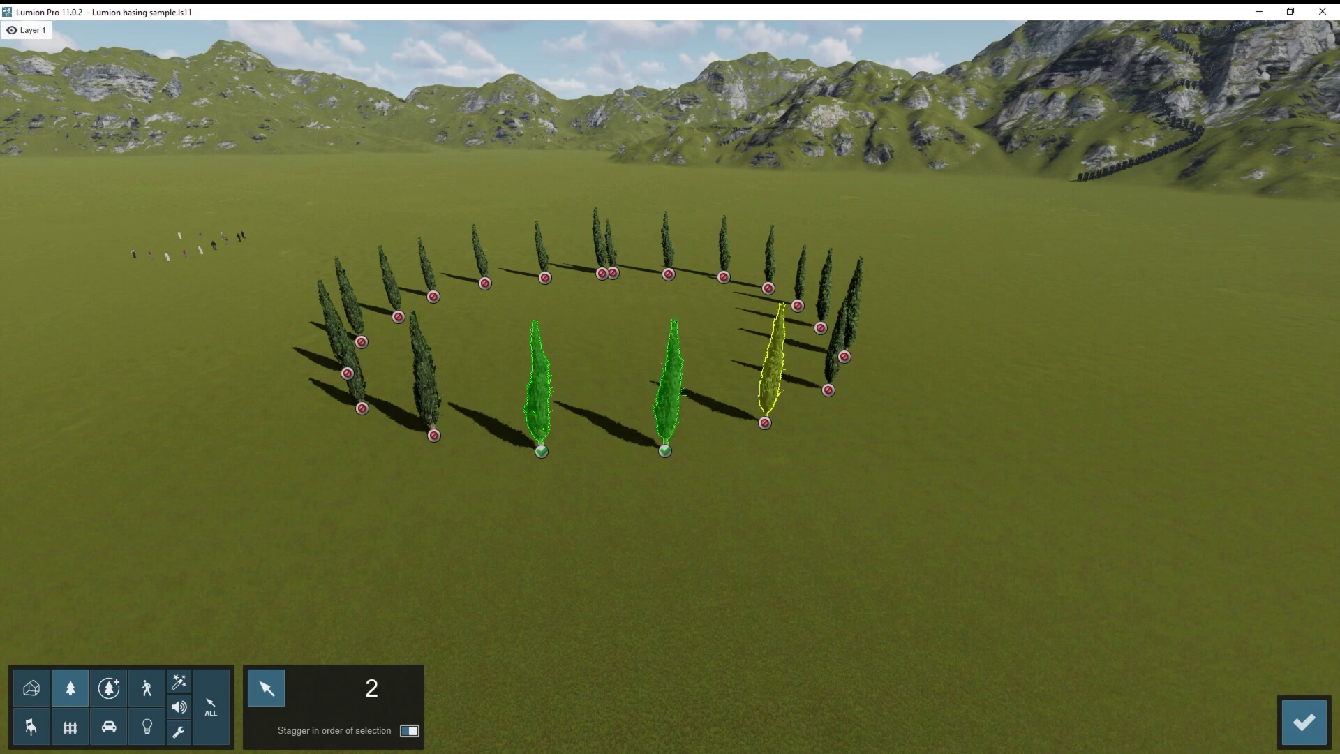
pyautogui.click(764, 423)
pyautogui.click(828, 390)
pyautogui.click(844, 356)
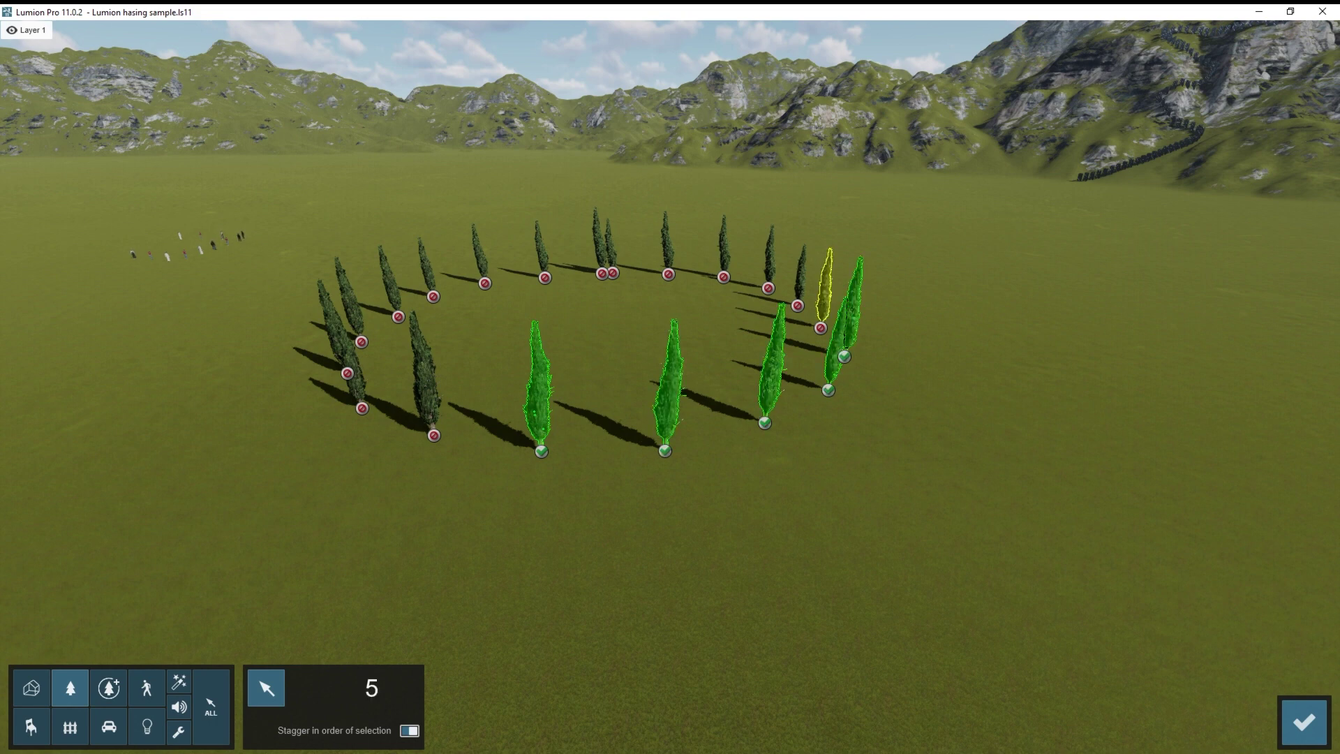
# Continue selecting nine more trees in counterclockwise order along the right rear and back of the circle
pyautogui.click(820, 327)
pyautogui.click(798, 306)
pyautogui.click(769, 288)
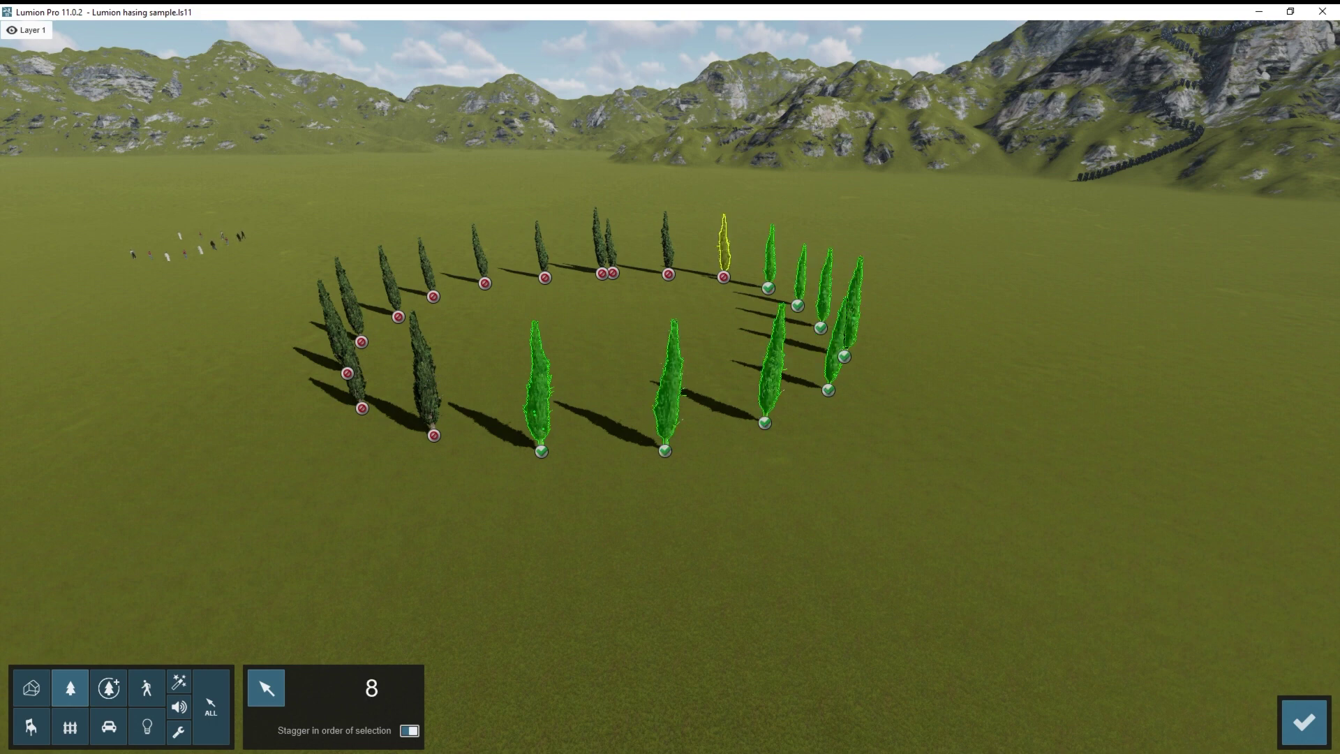
pyautogui.click(724, 277)
pyautogui.click(668, 273)
pyautogui.click(613, 272)
pyautogui.click(602, 273)
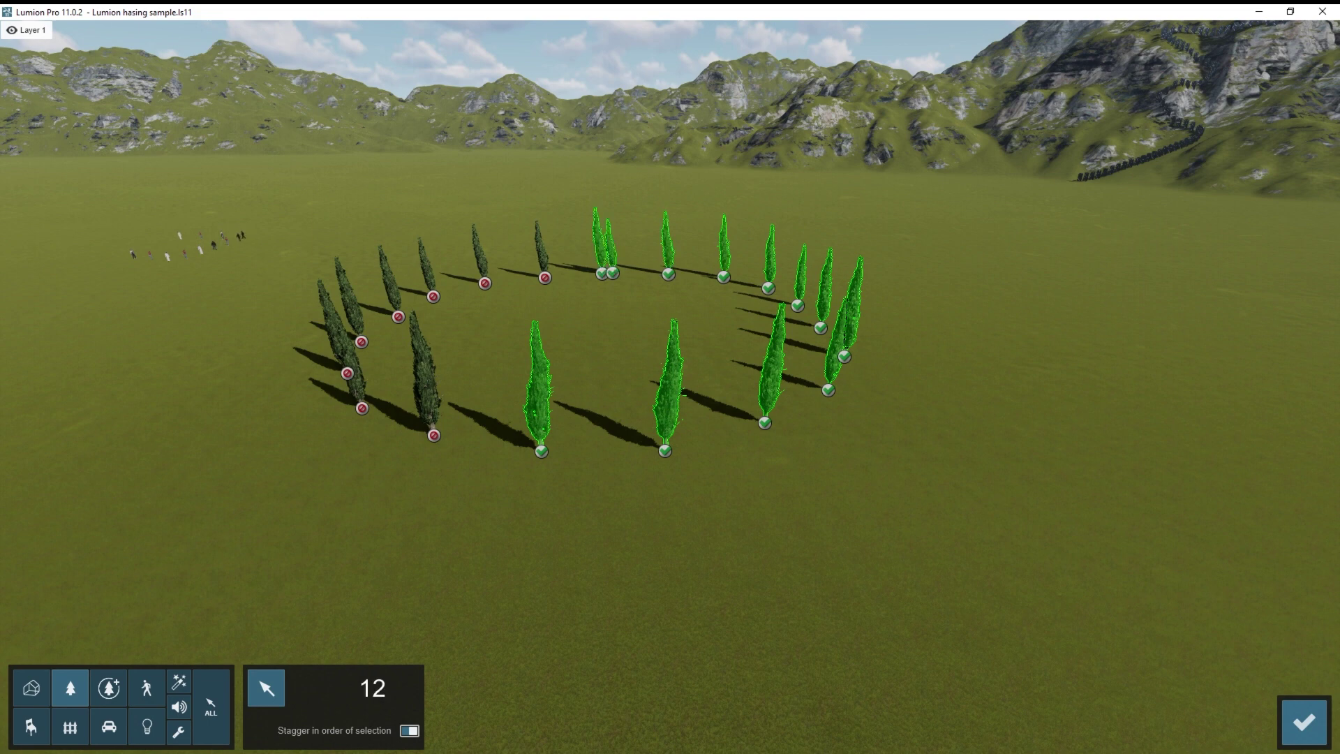
pyautogui.click(544, 277)
pyautogui.click(484, 283)
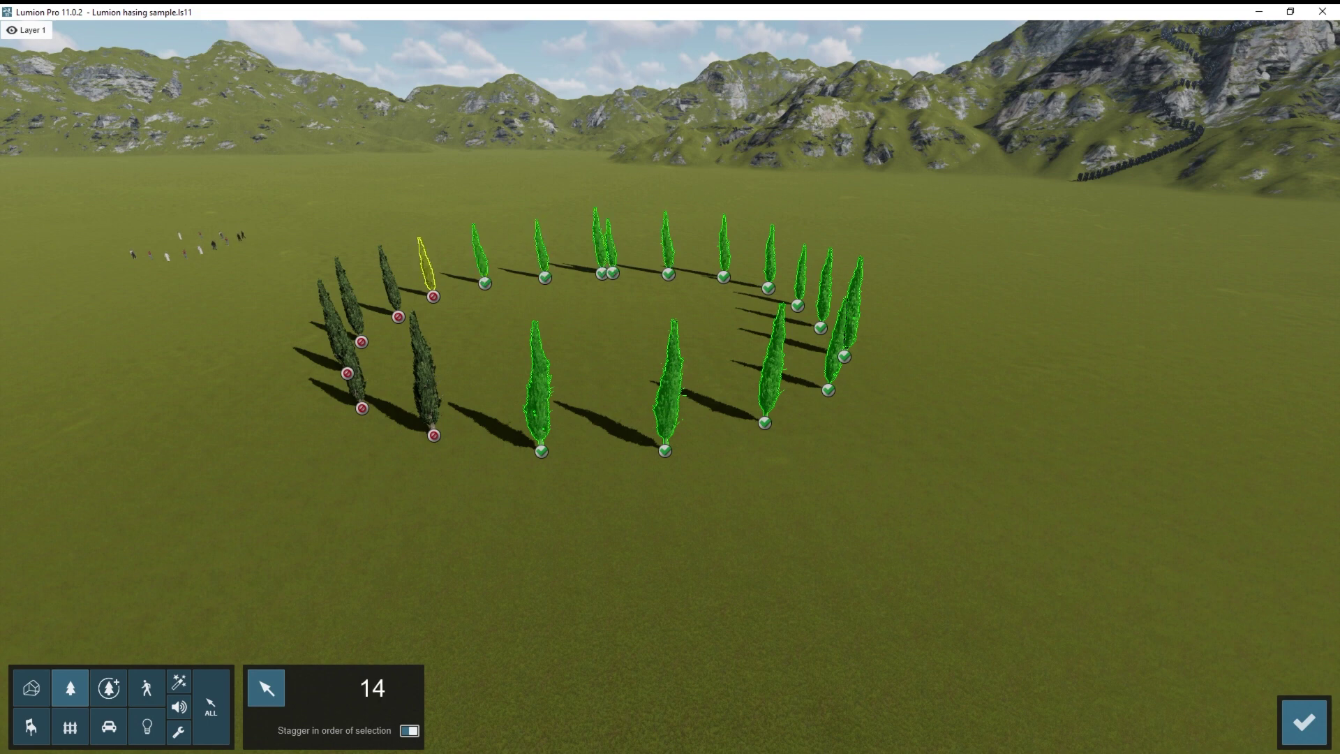
# Select the remaining six trees in order down the circle's left side and save the selection
pyautogui.click(433, 296)
pyautogui.click(398, 316)
pyautogui.click(361, 342)
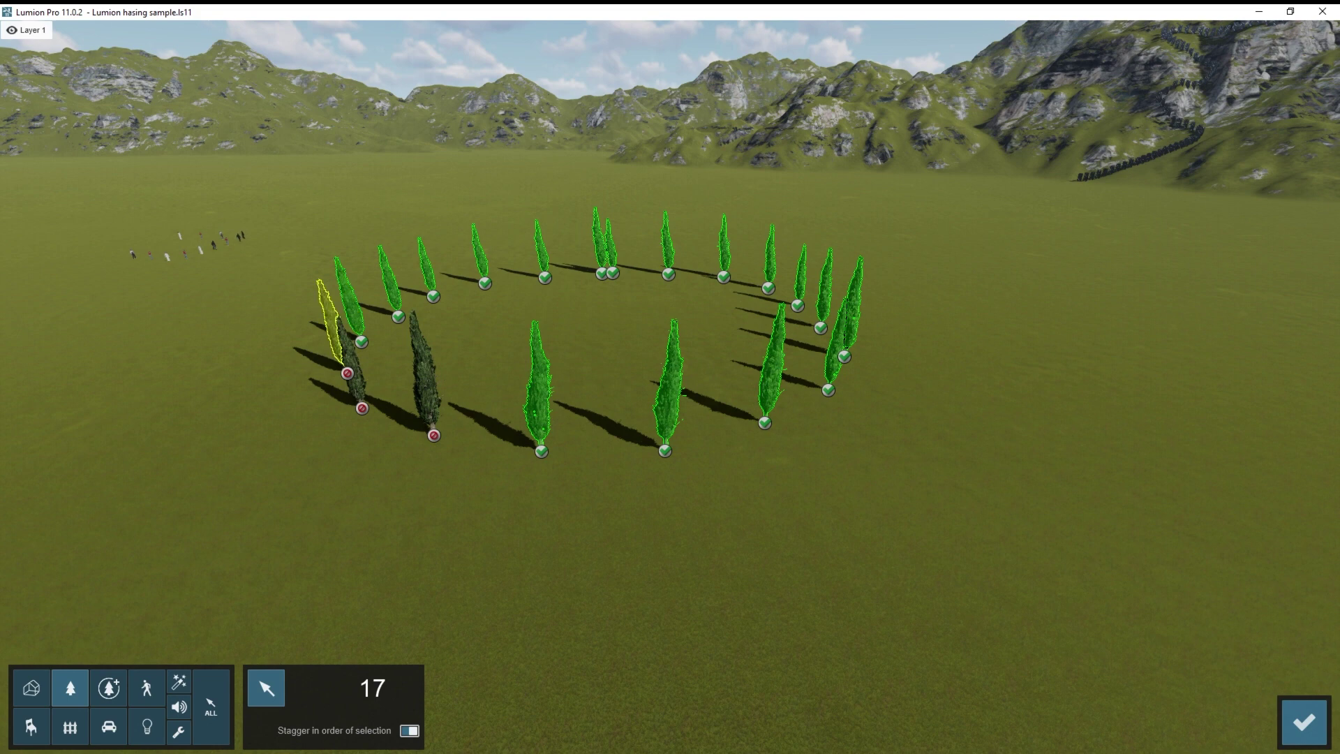
pyautogui.click(347, 373)
pyautogui.click(362, 408)
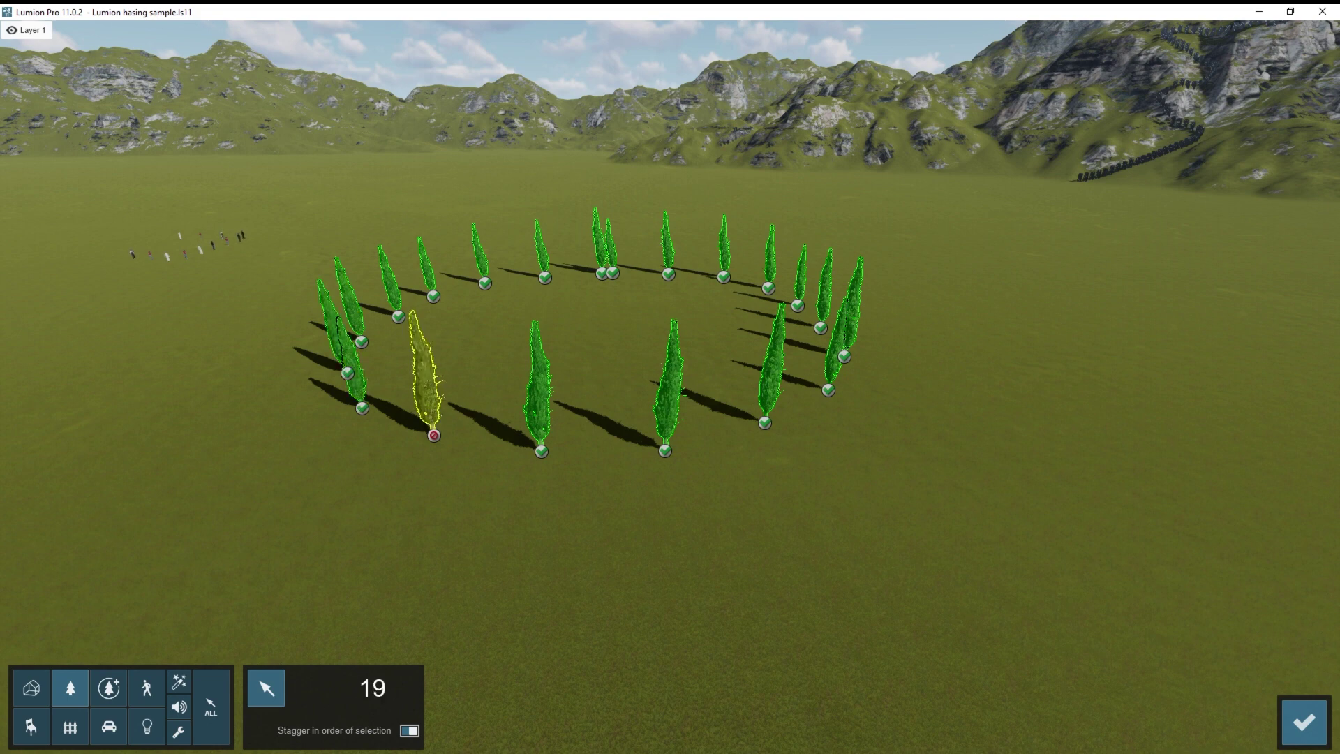
pyautogui.click(434, 435)
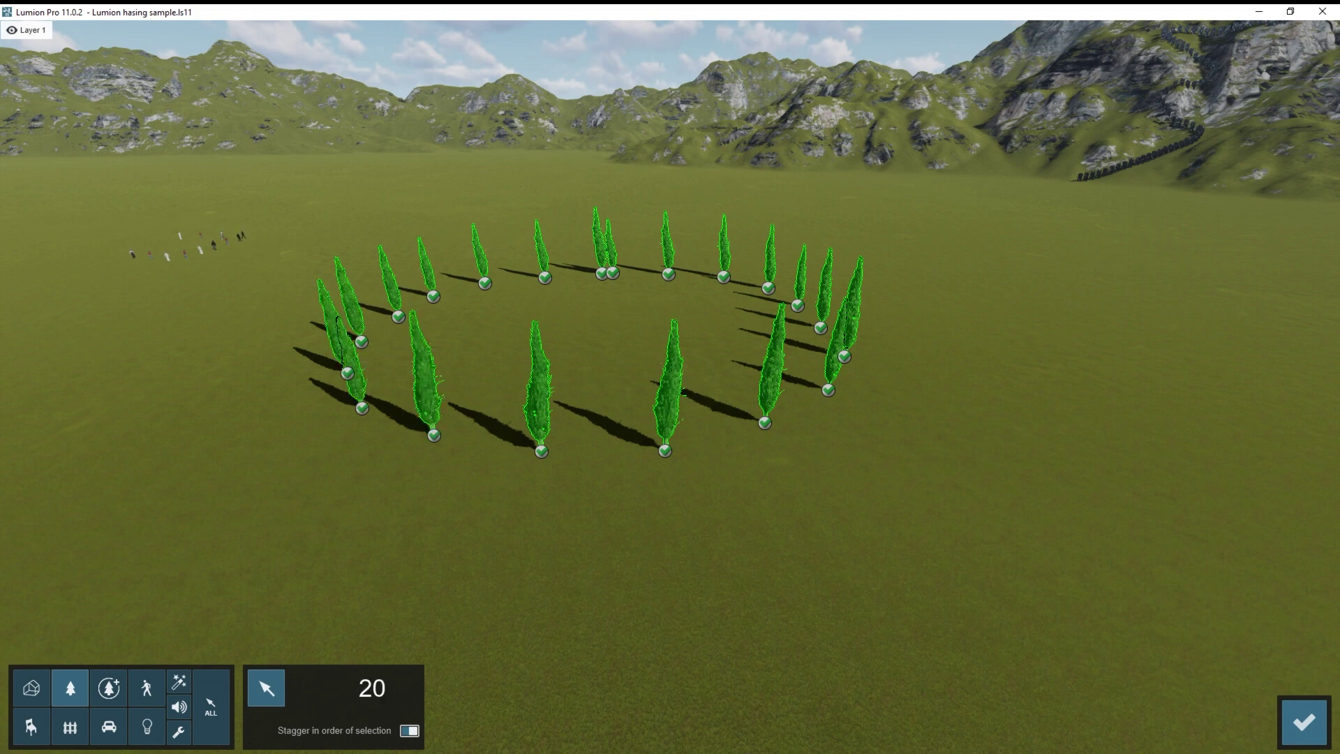
pyautogui.click(1304, 721)
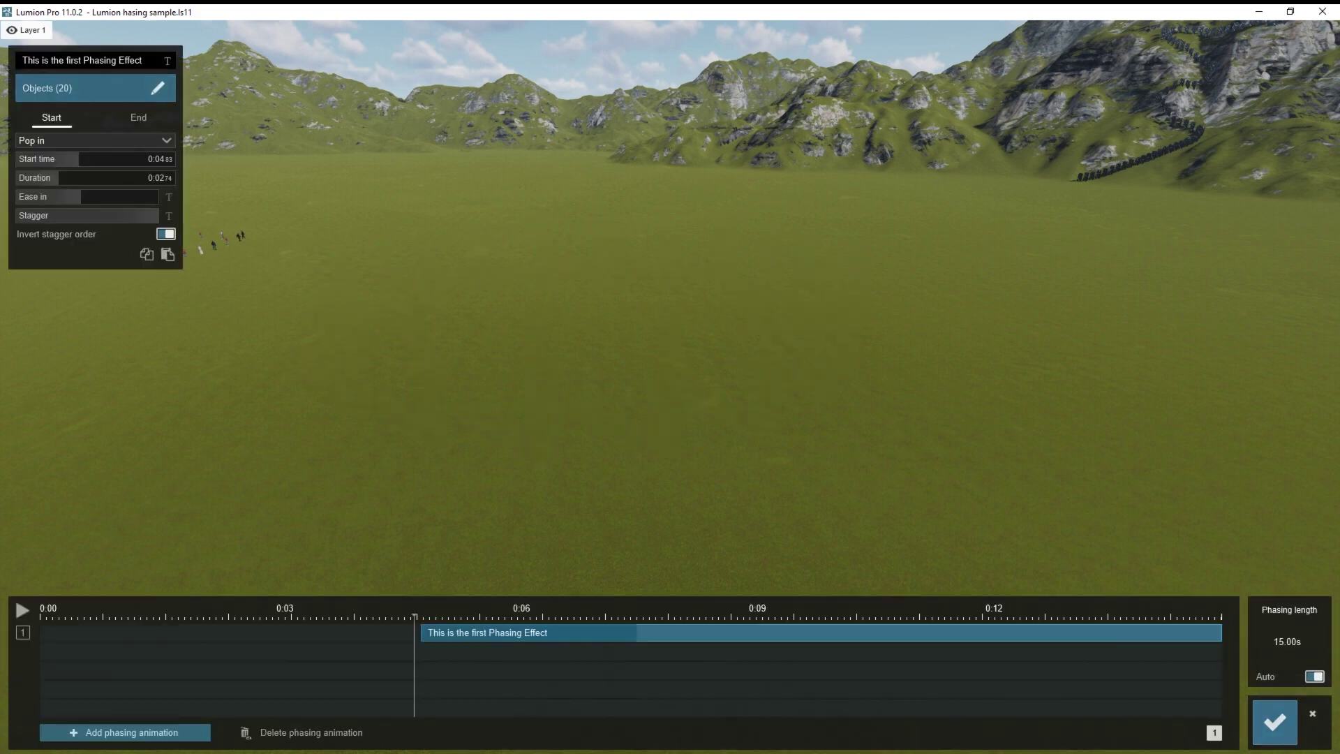
# Preview the pop-in, turn off Invert stagger order, set Stagger to 0.9, and preview again
pyautogui.click(23, 611)
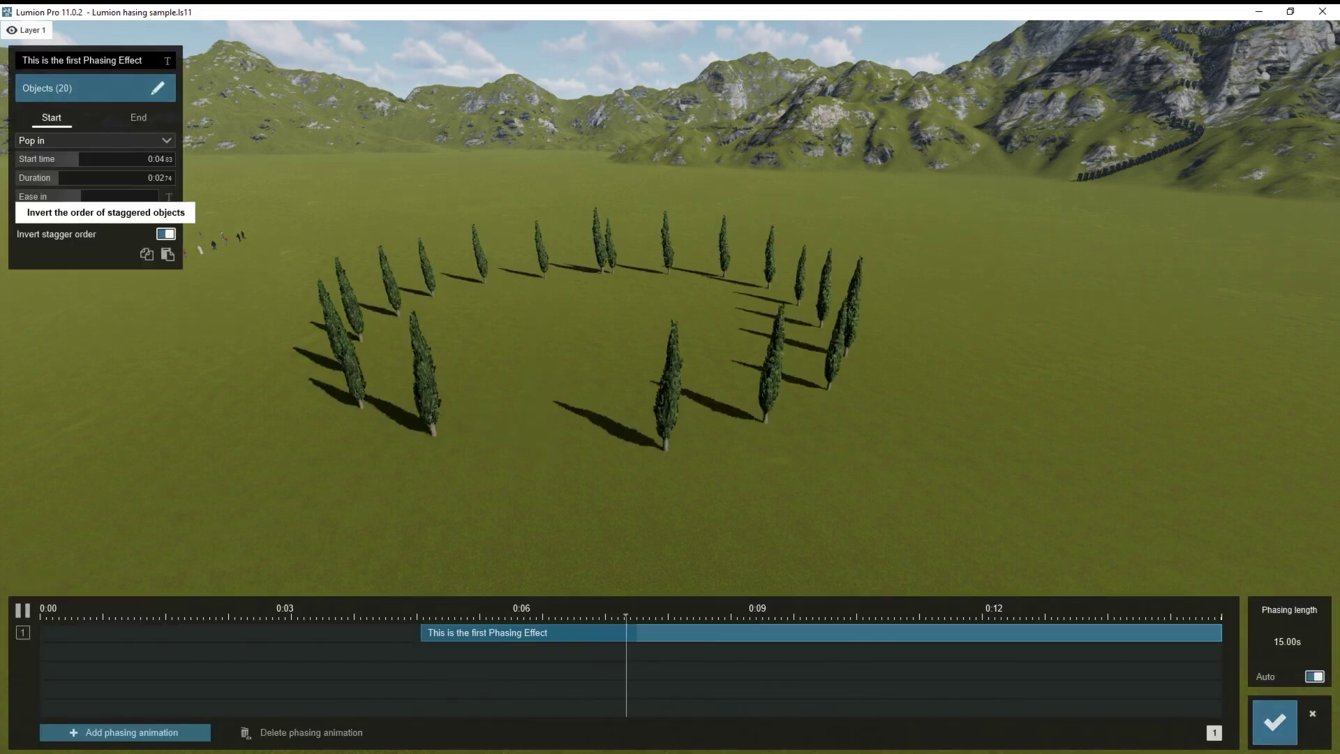
pyautogui.click(166, 234)
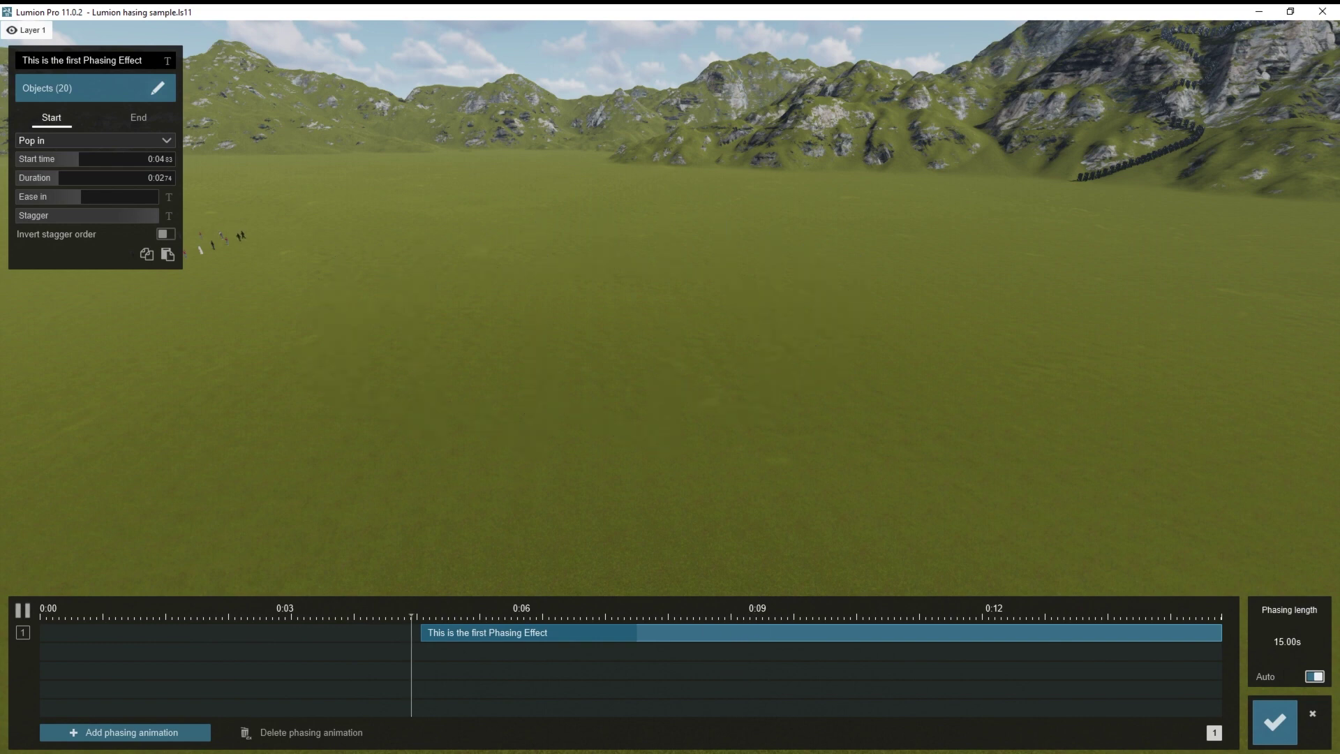
pyautogui.moveTo(158, 215); pyautogui.dragTo(138, 215)
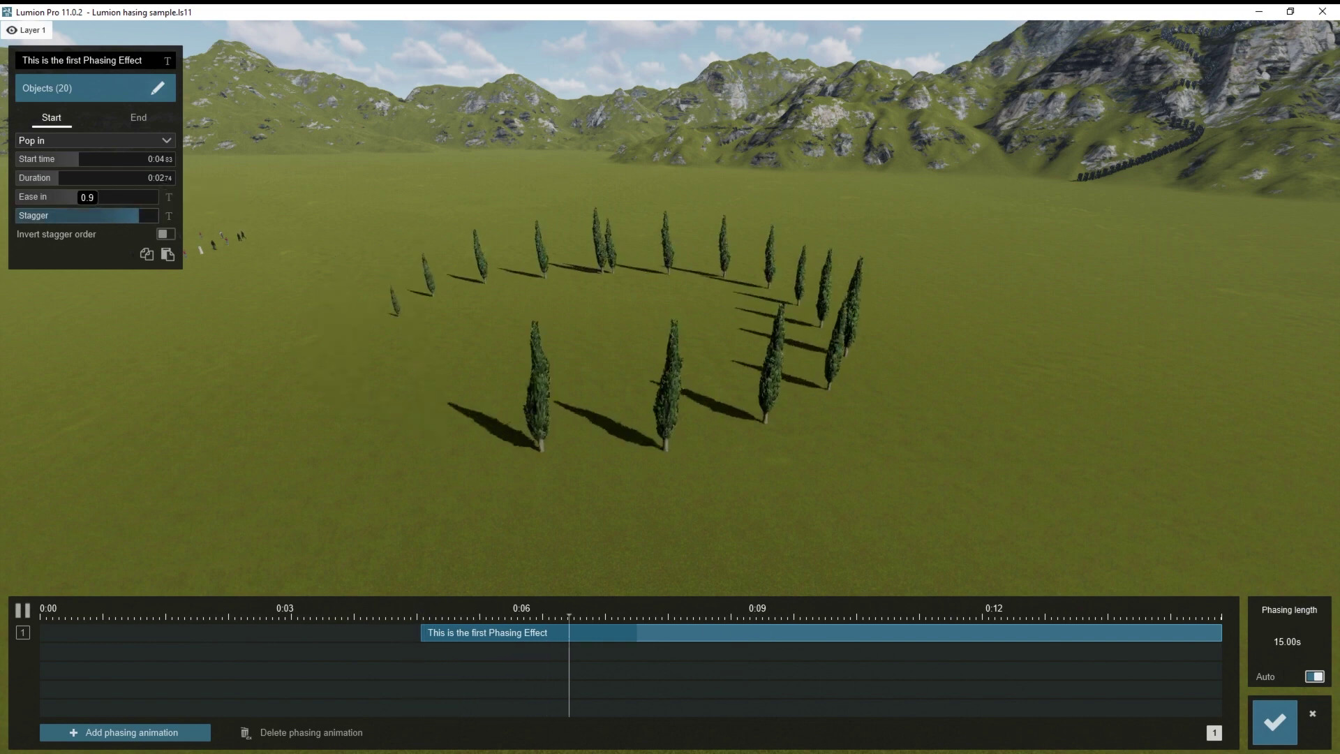
pyautogui.click(23, 610)
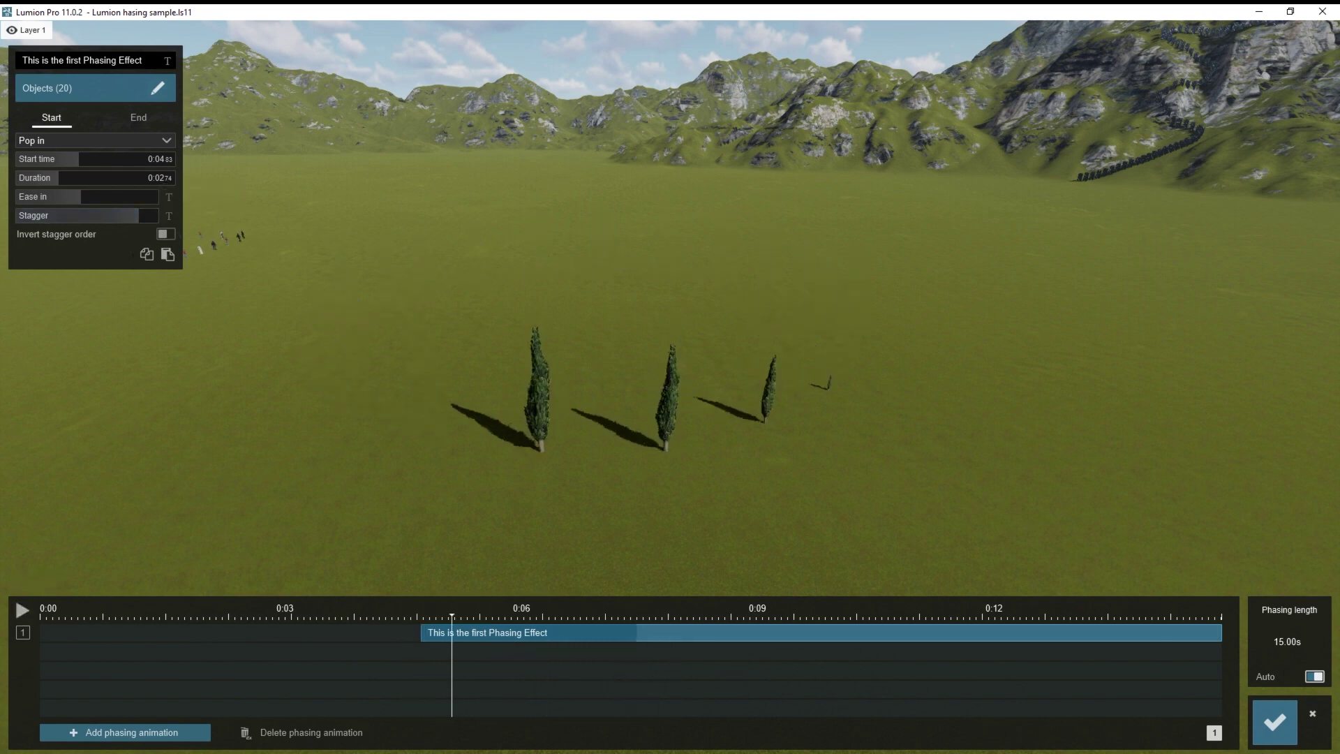
# Clear the phased trees' selection and start reselecting them in irregular order, skipping trees along the right and back of the circle
pyautogui.click(158, 88)
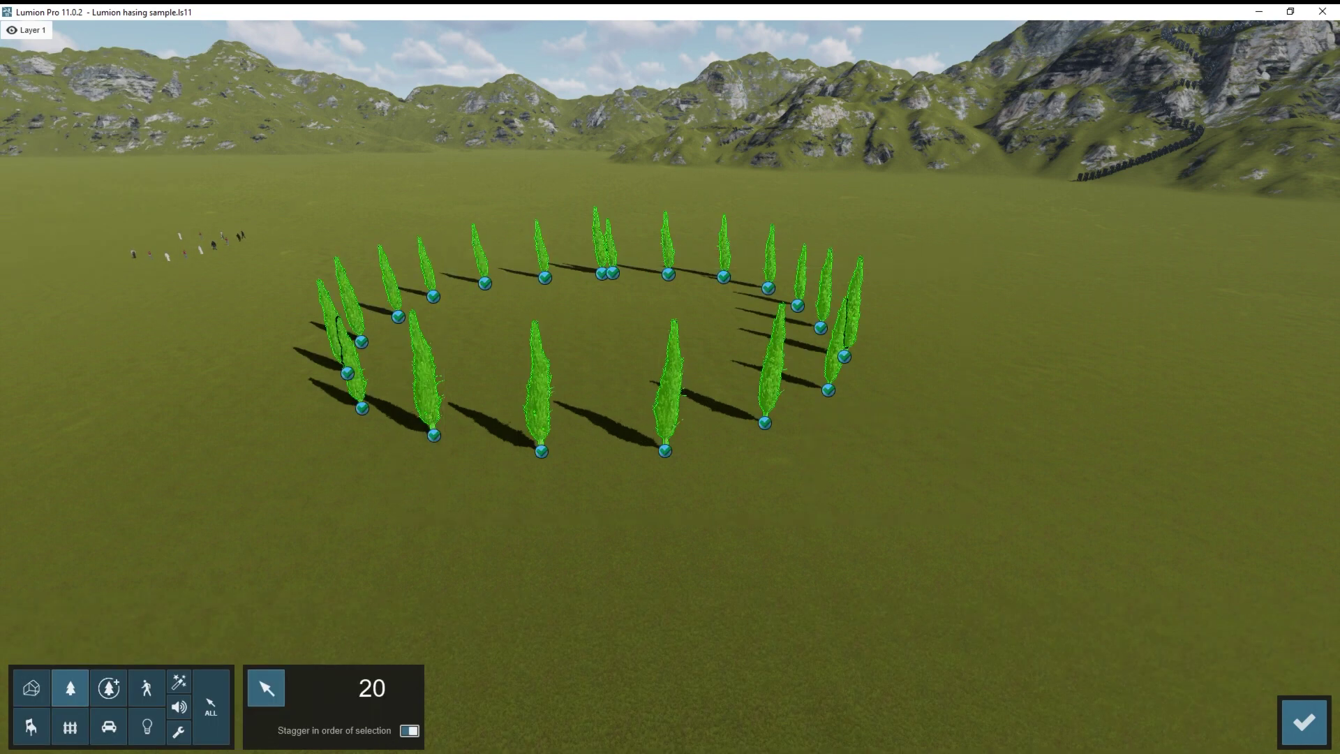
pyautogui.click(210, 705)
pyautogui.click(669, 383)
pyautogui.click(837, 342)
pyautogui.click(825, 286)
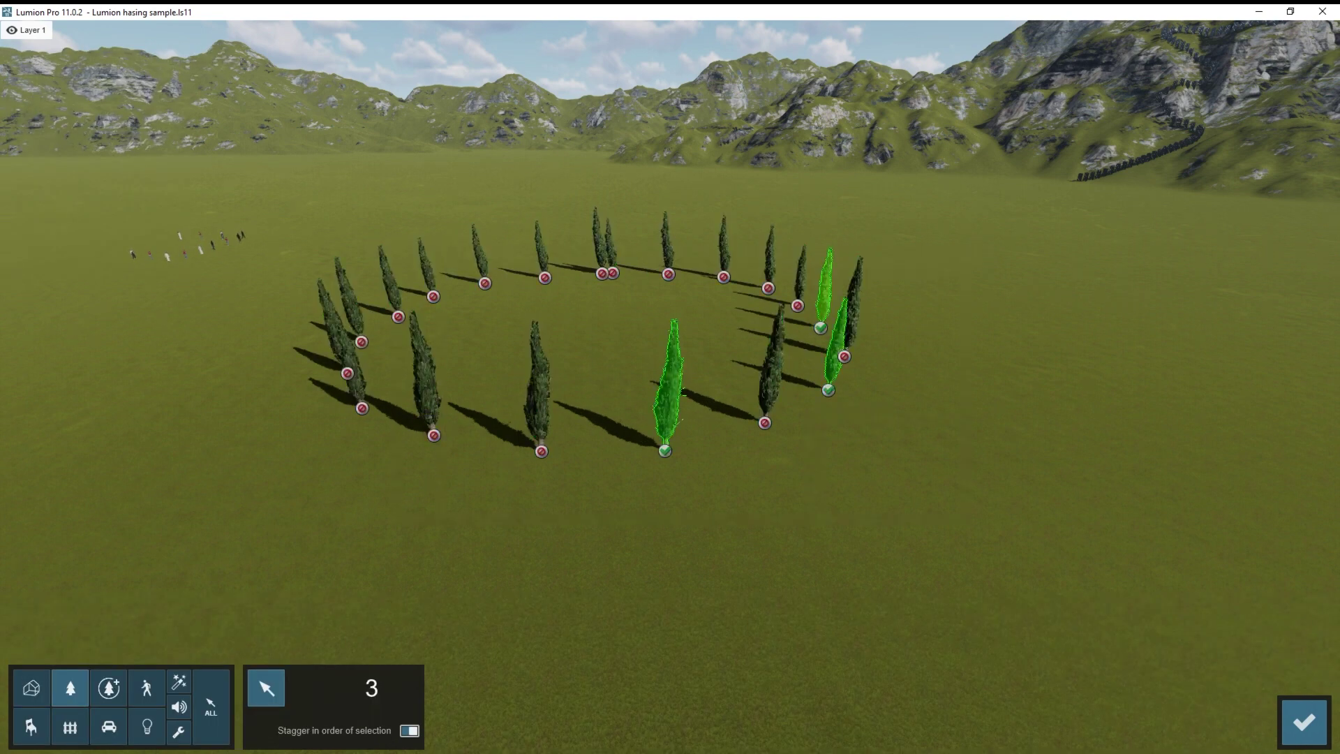
pyautogui.click(770, 255)
pyautogui.click(666, 241)
pyautogui.click(598, 237)
pyautogui.click(480, 252)
# Select the remaining trees in irregular order until all 20 are included, and save the selection
pyautogui.click(389, 276)
pyautogui.click(537, 384)
pyautogui.click(424, 370)
pyautogui.click(772, 359)
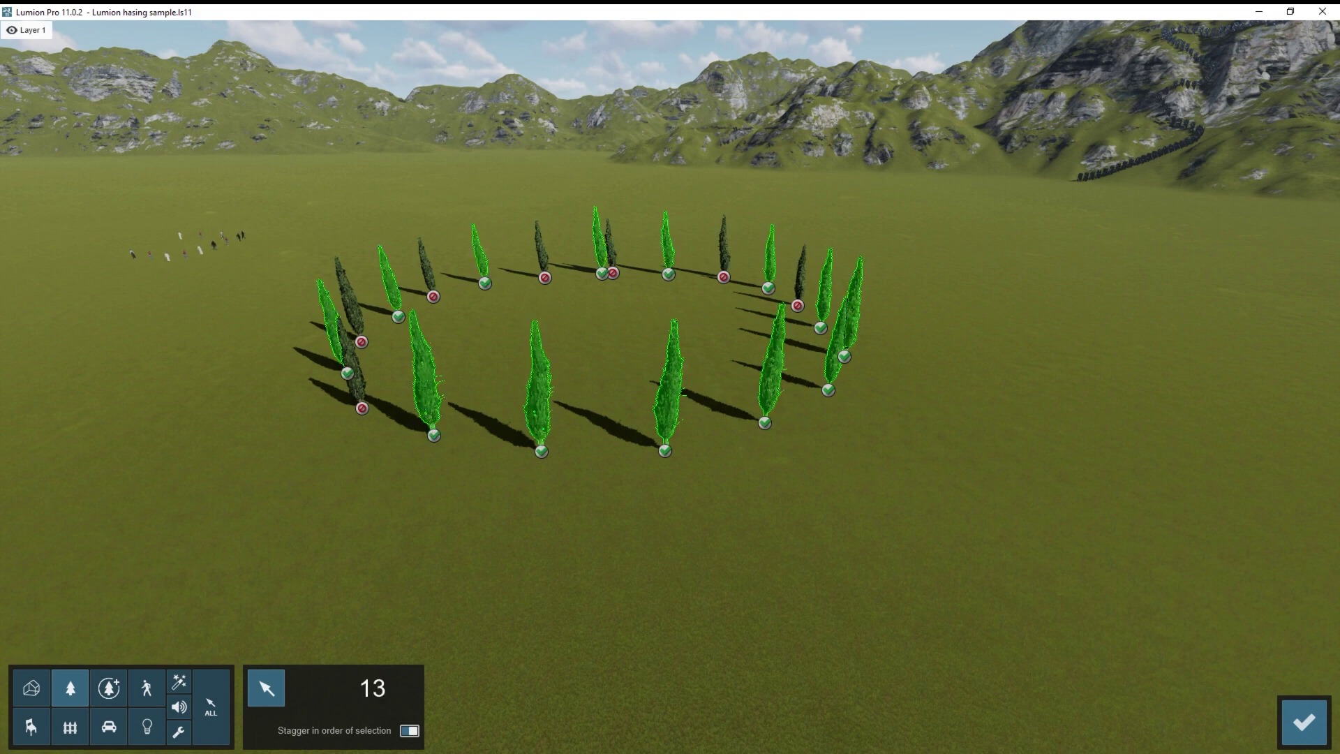
pyautogui.click(723, 244)
pyautogui.click(425, 266)
pyautogui.click(349, 293)
pyautogui.click(352, 370)
pyautogui.click(1304, 721)
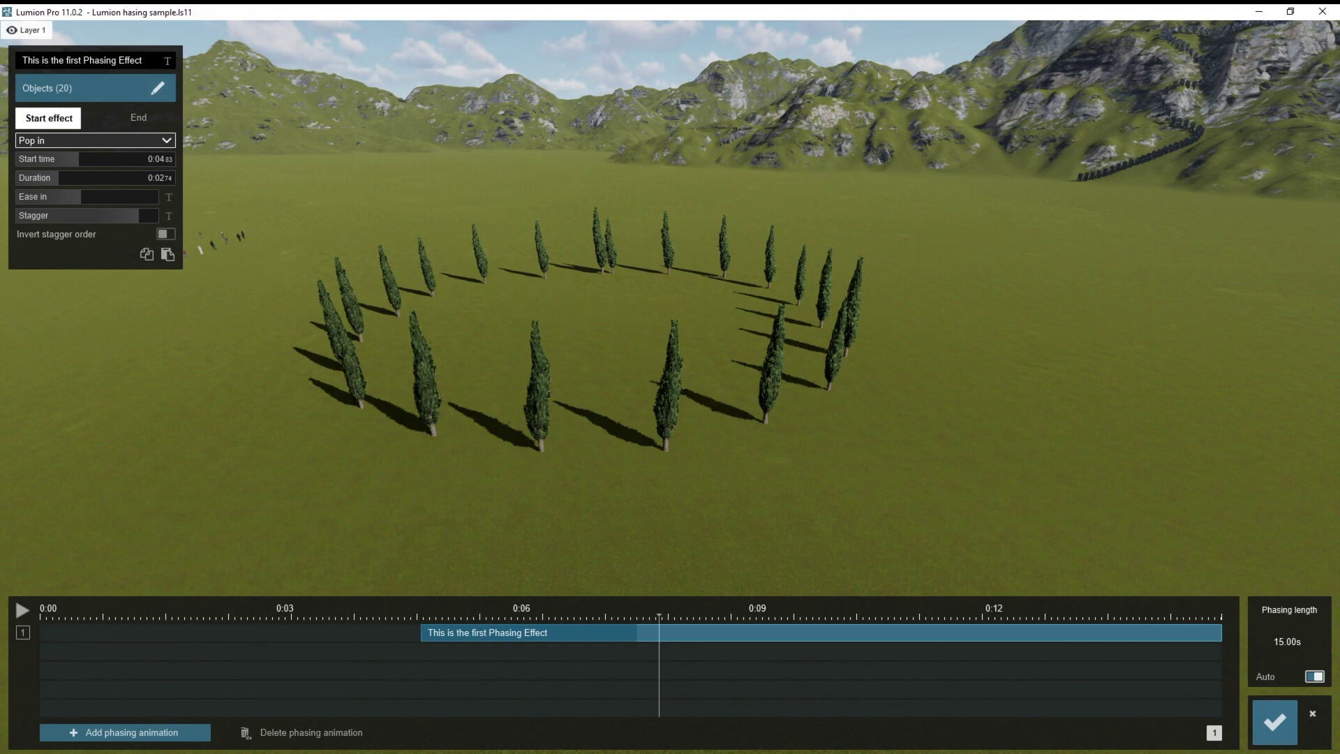
# Preview the pop-in in the new selection order from the animation's start, and move the playhead past the effect's end
pyautogui.moveTo(659, 617); pyautogui.dragTo(421, 617)
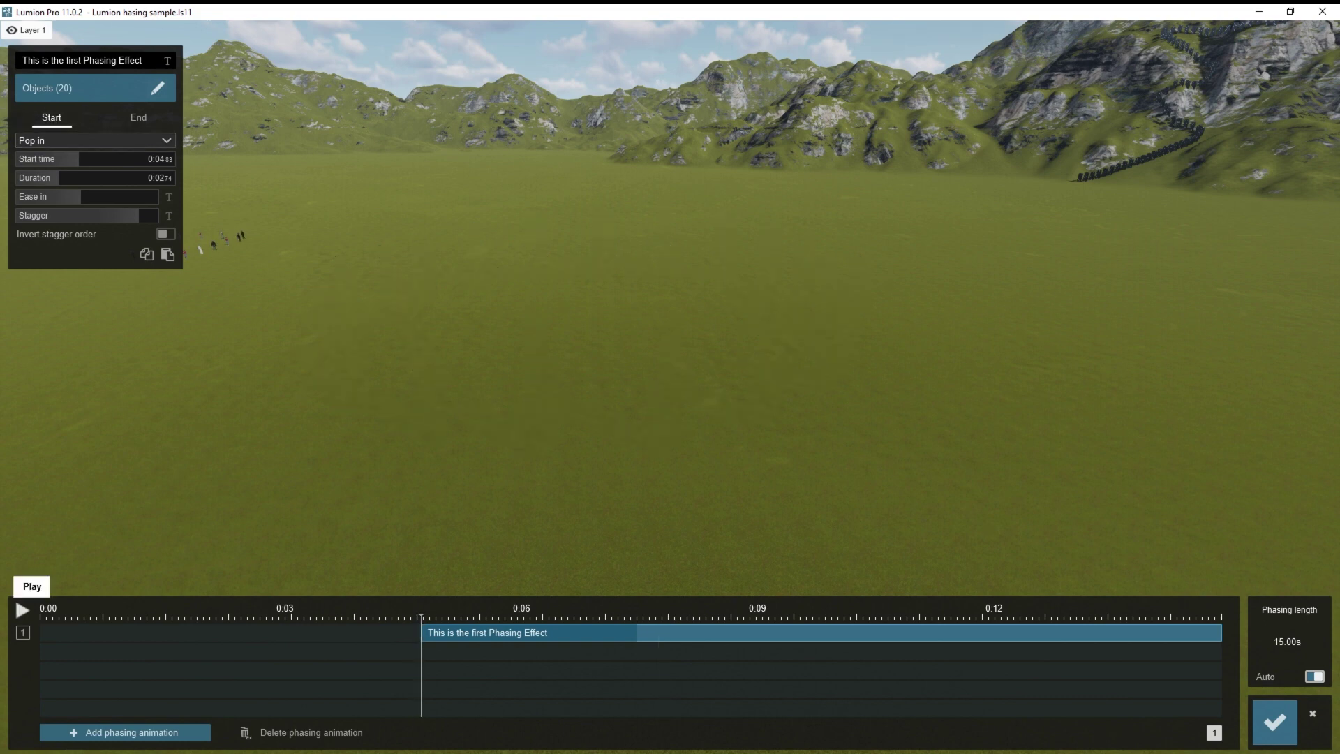
pyautogui.click(23, 610)
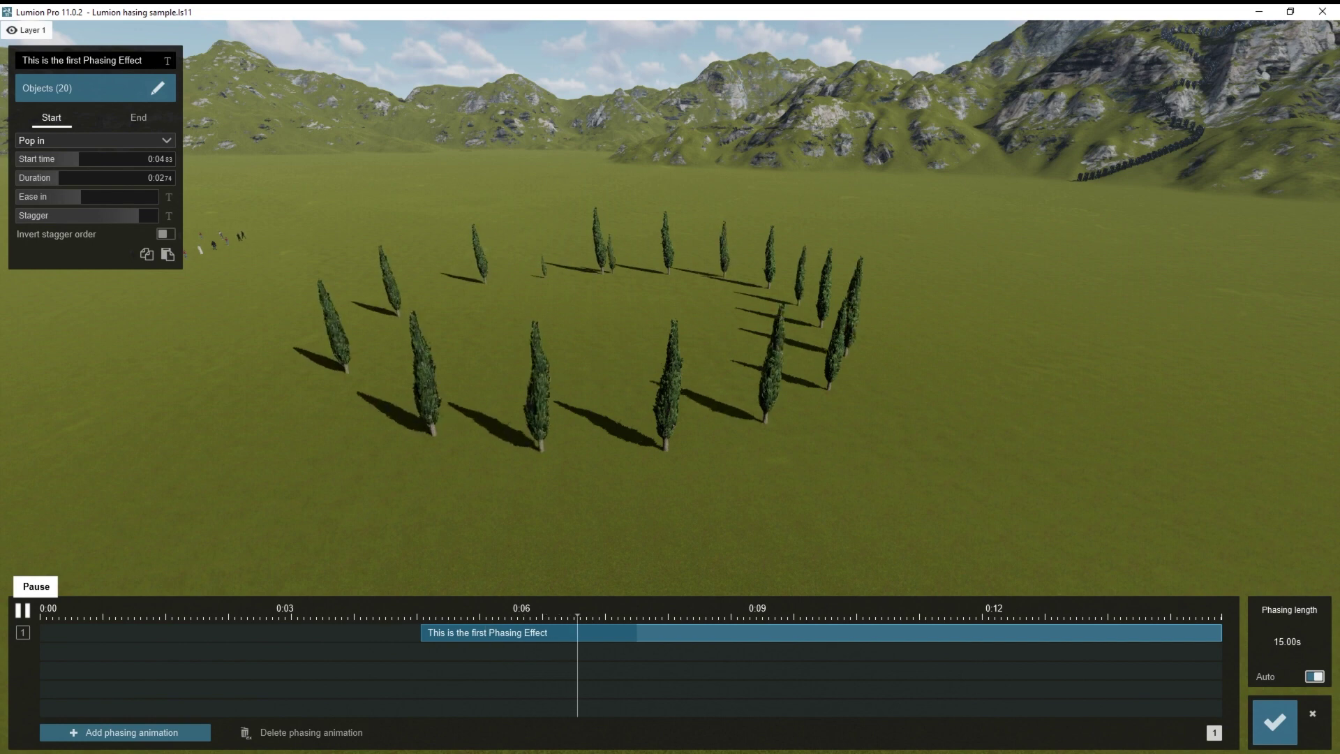
pyautogui.click(23, 610)
pyautogui.moveTo(643, 616); pyautogui.dragTo(681, 616)
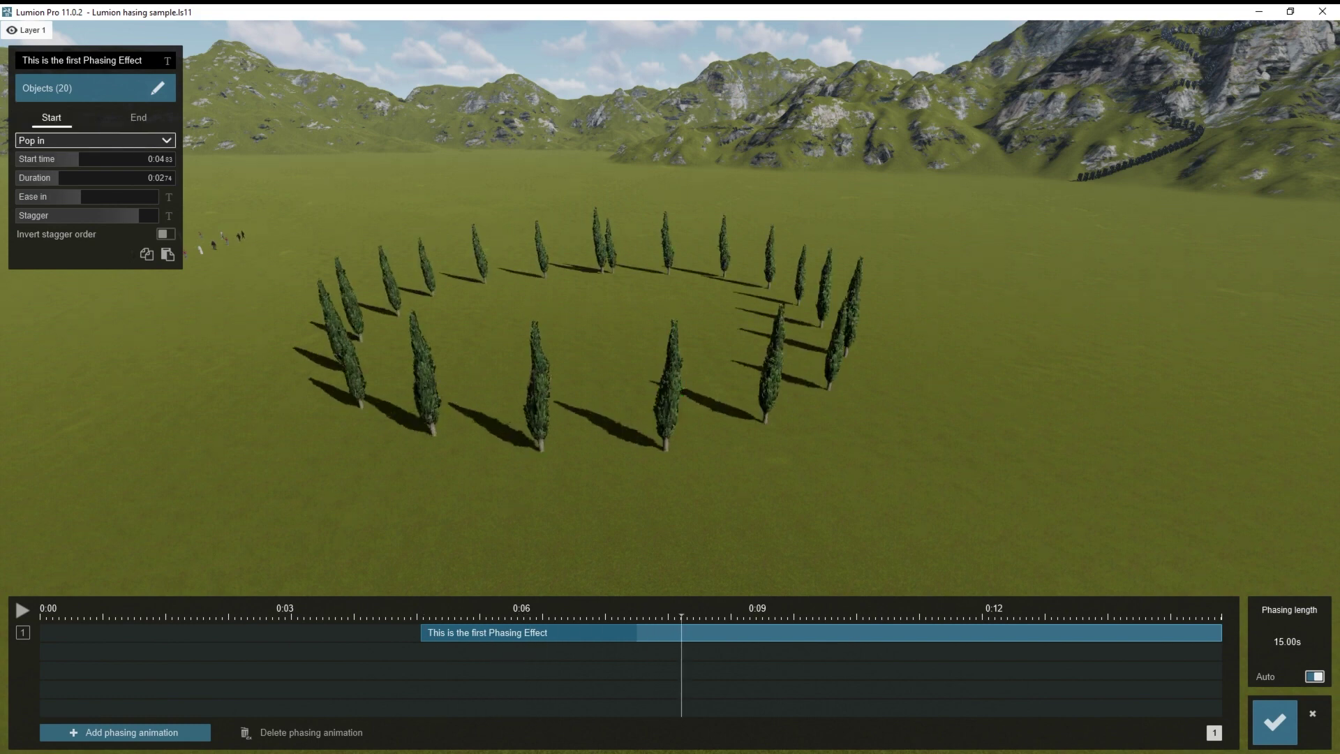
# Change the start effect to Sky drop and preview it from the animation's start
pyautogui.click(96, 140)
pyautogui.click(95, 194)
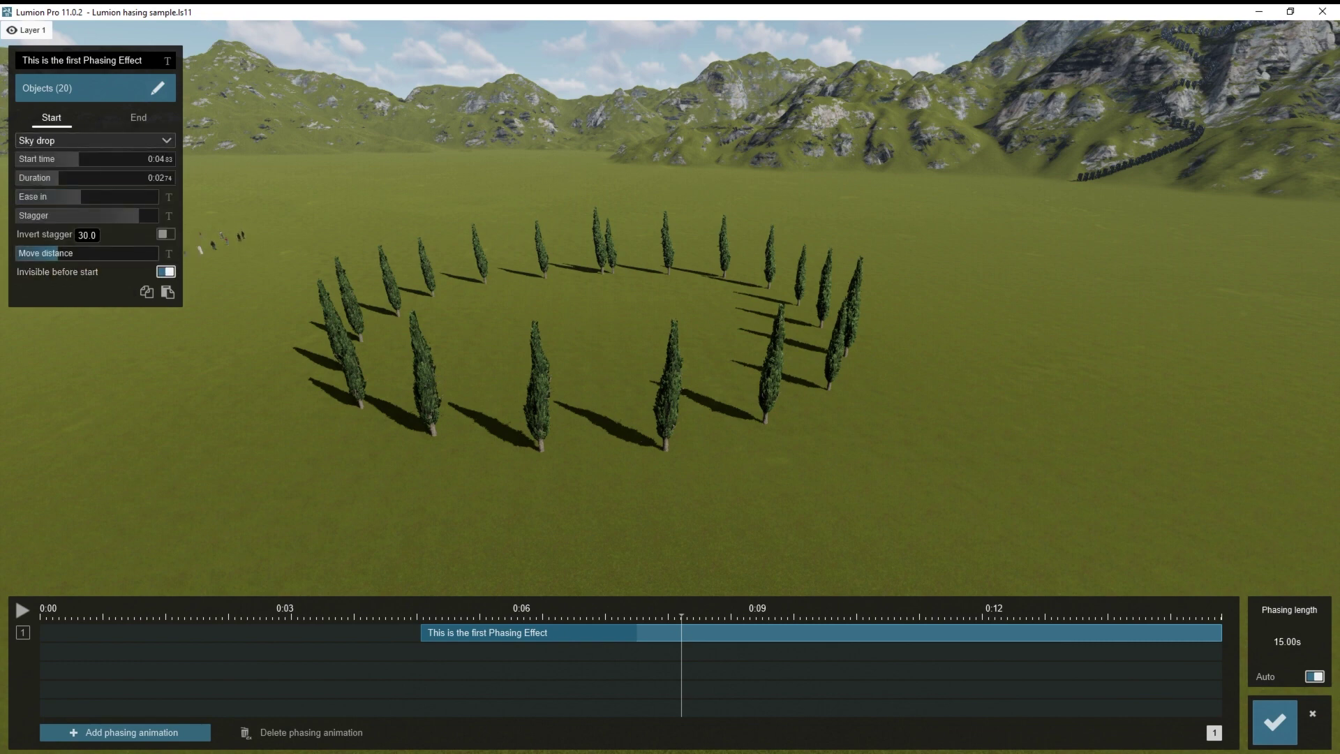
pyautogui.click(424, 614)
pyautogui.click(22, 610)
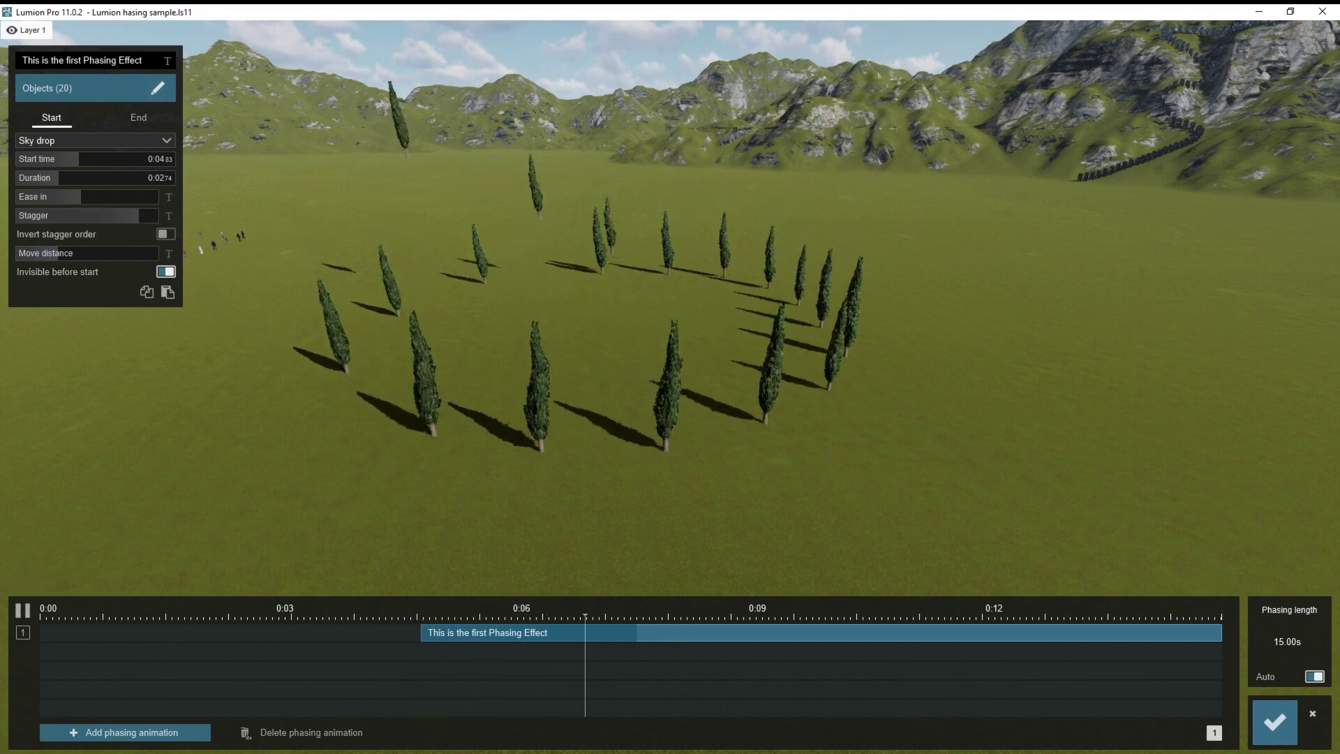
pyautogui.click(23, 611)
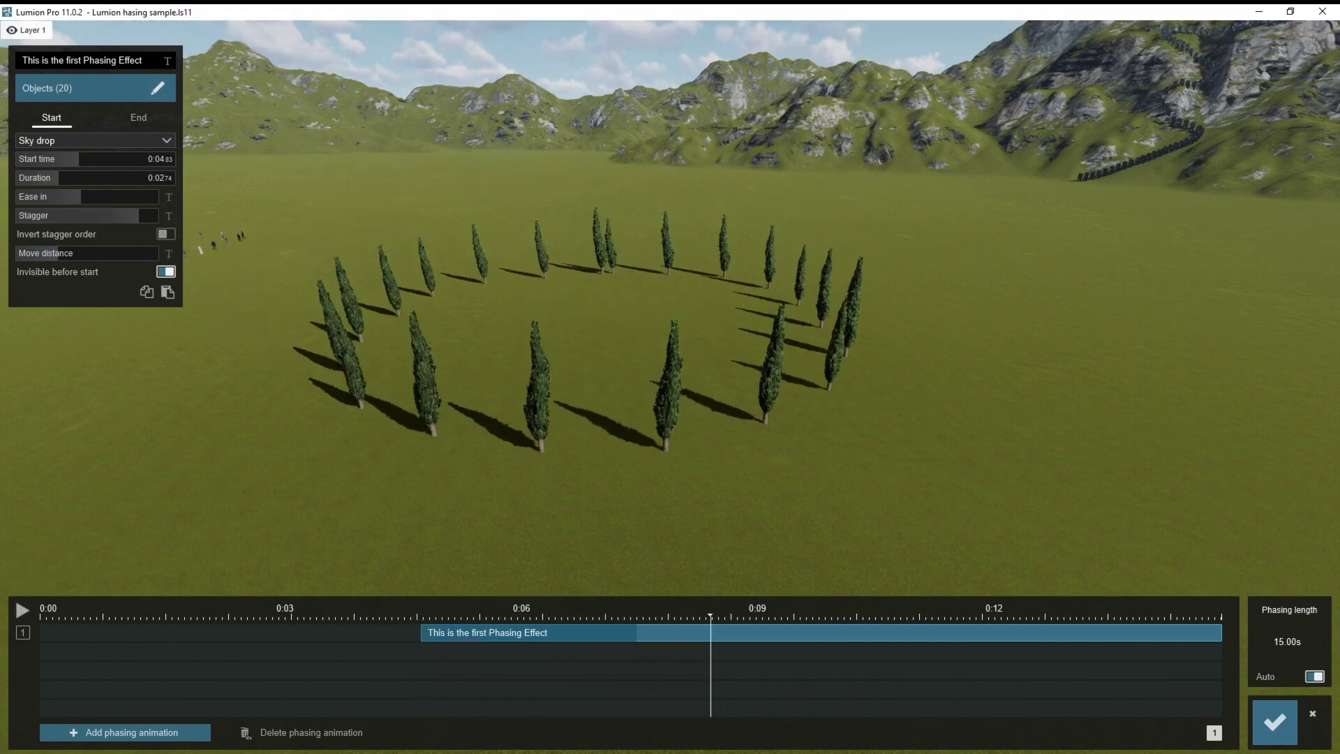
# Set the Sky drop Move distance to 9.2 with the playhead early in the animation, and preview the drop
pyautogui.moveTo(427, 614); pyautogui.dragTo(462, 614)
pyautogui.moveTo(58, 252); pyautogui.dragTo(28, 253)
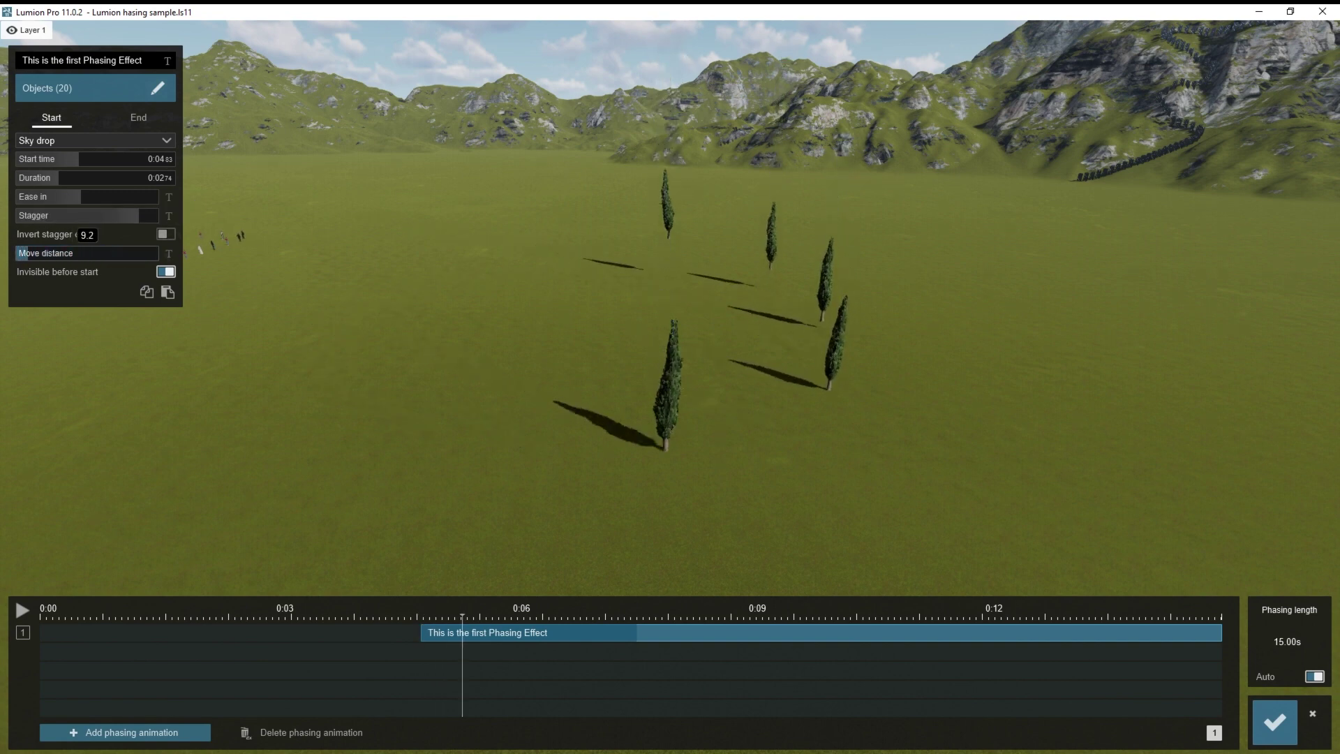
pyautogui.click(22, 611)
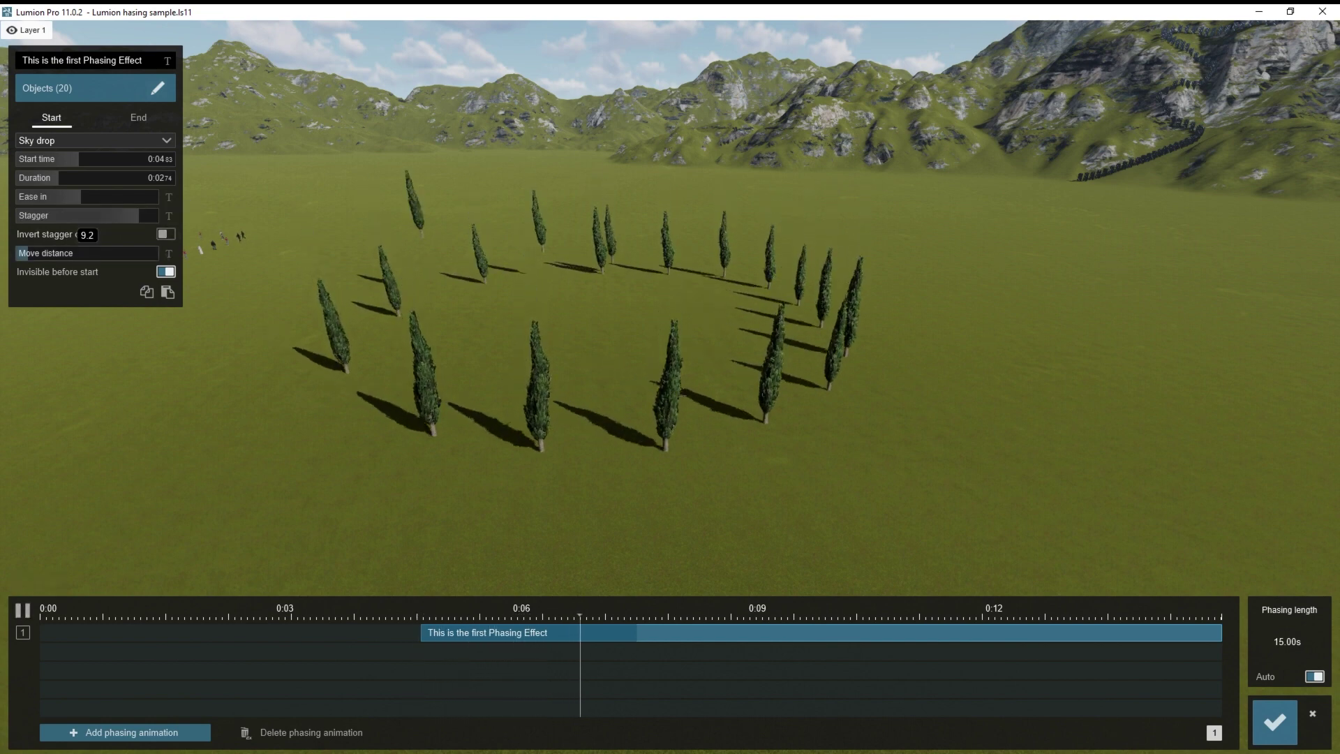
# Try larger Move distance values for the Sky drop, turn off Invisible before start, and preview the result
pyautogui.moveTo(28, 252); pyautogui.dragTo(158, 253)
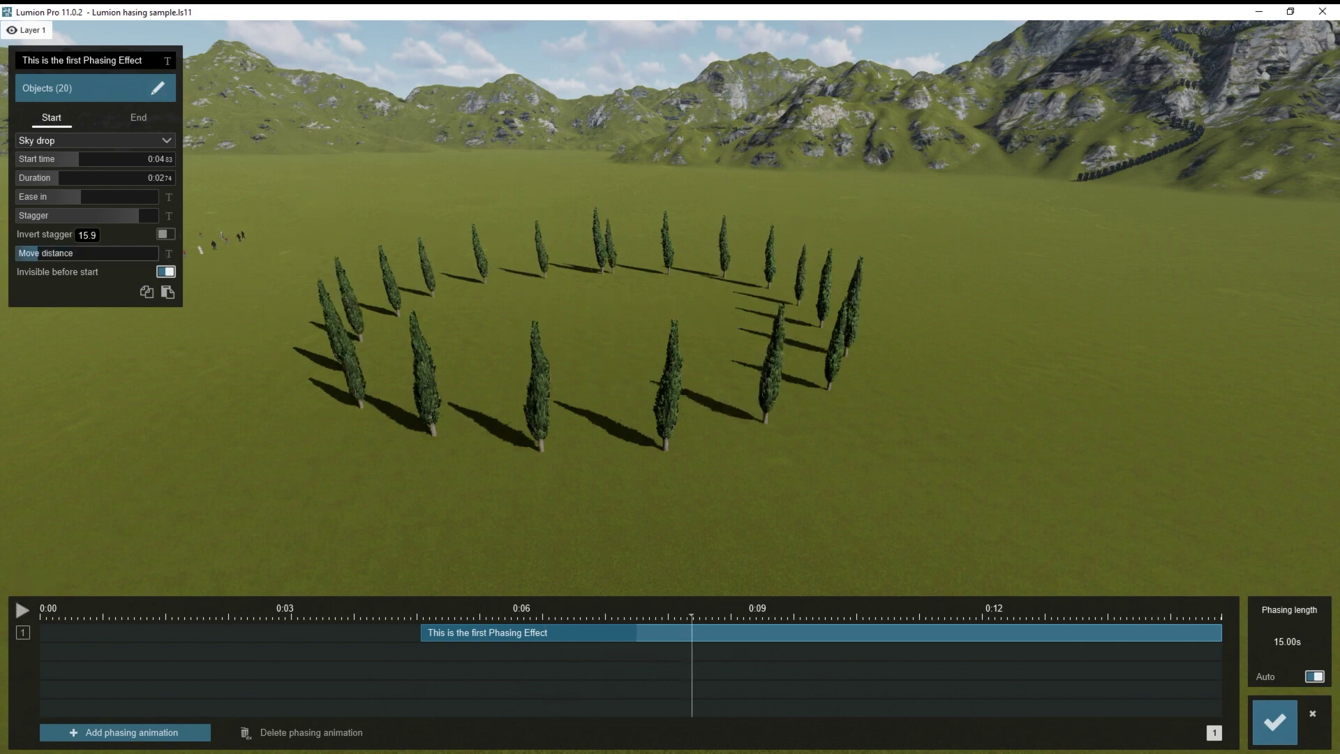
pyautogui.click(165, 271)
pyautogui.click(23, 610)
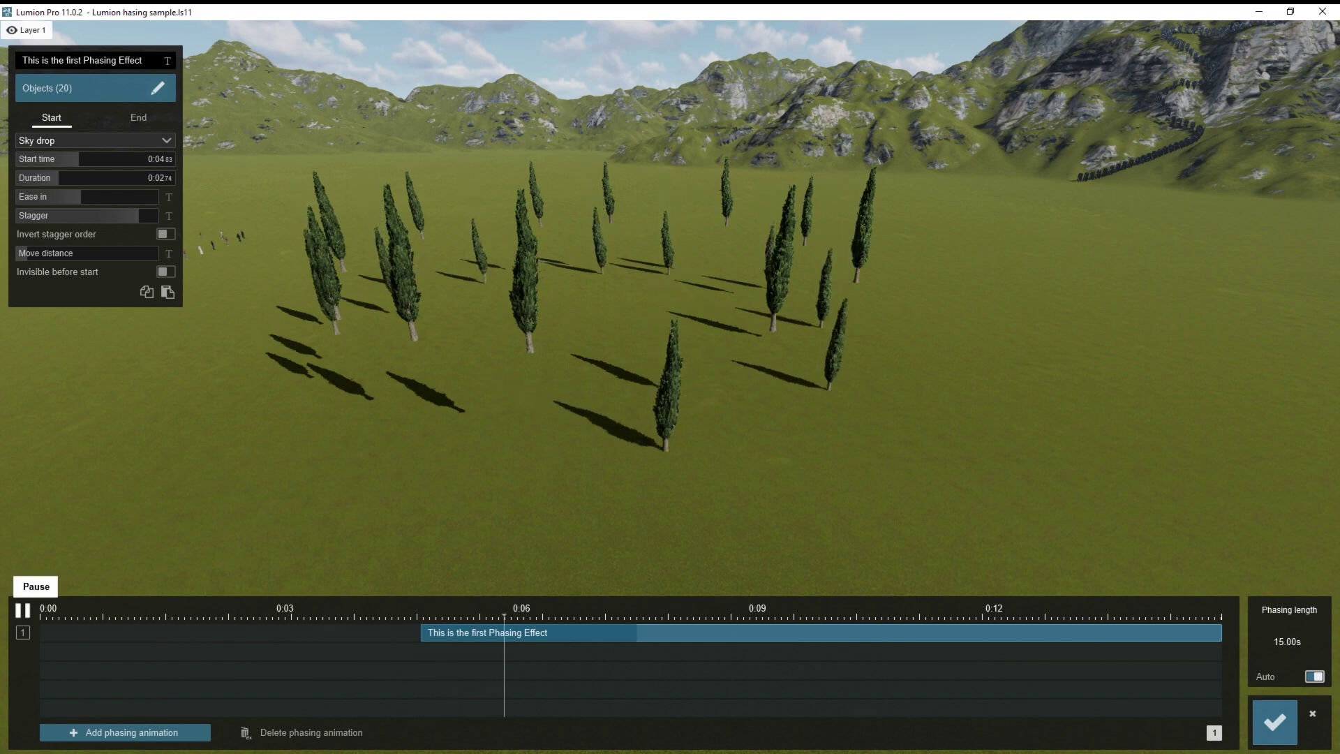
pyautogui.click(23, 610)
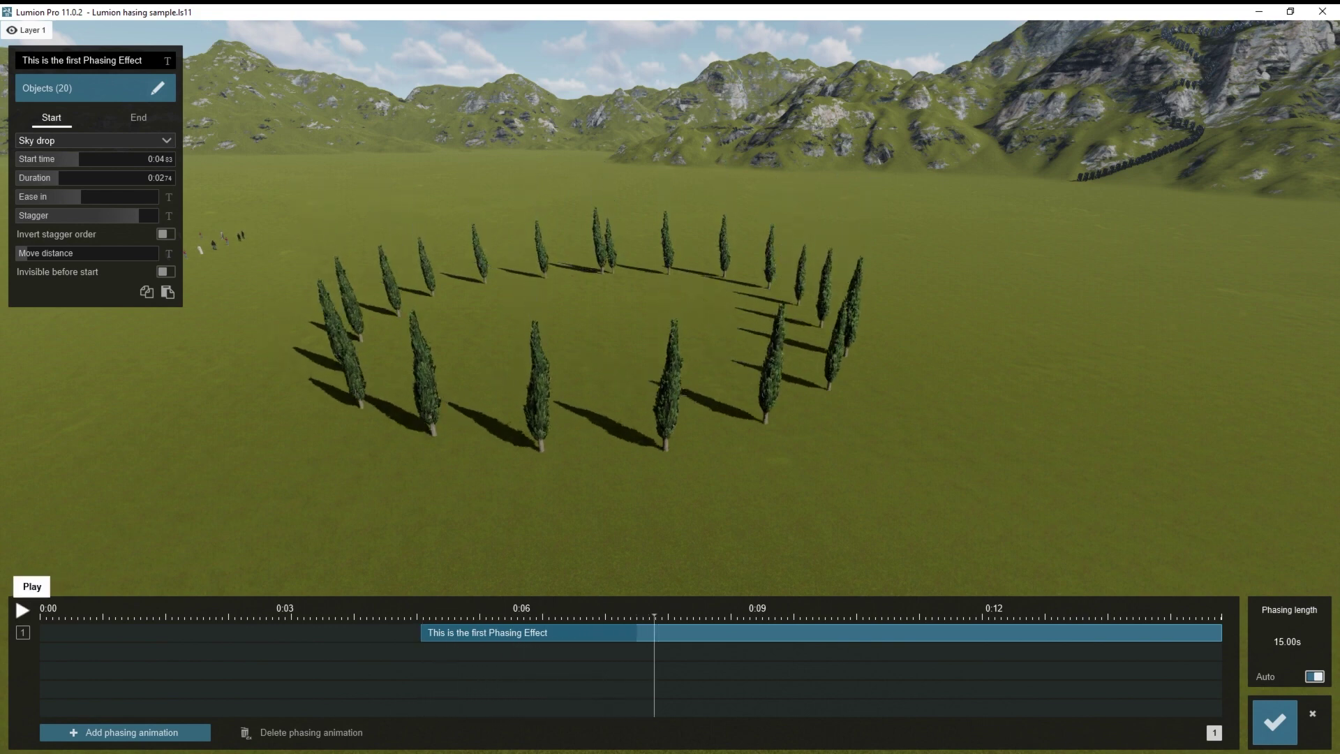
# Shift the animation's start time to 5.83 seconds, change the start effect to Ground rise, and preview it
pyautogui.moveTo(63, 253)
pyautogui.moveTo(424, 617); pyautogui.dragTo(638, 632)
pyautogui.click(95, 140)
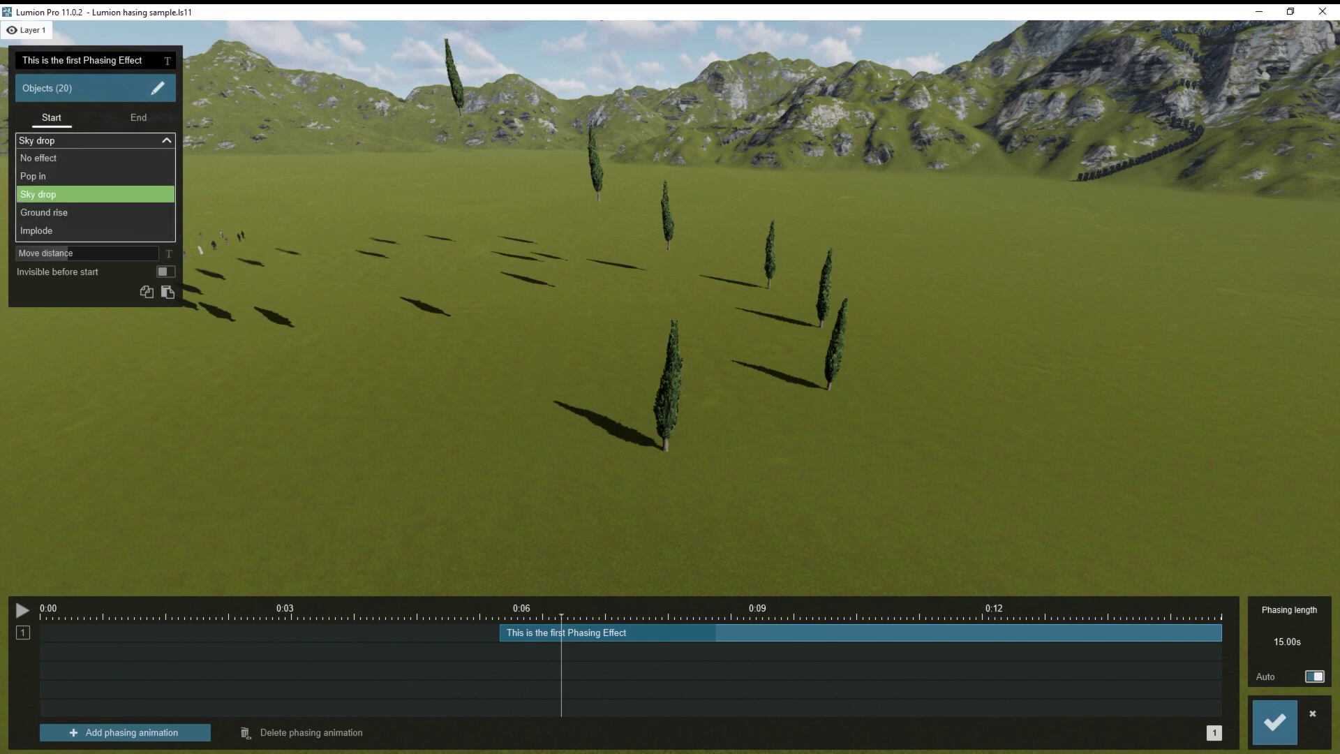
pyautogui.click(44, 212)
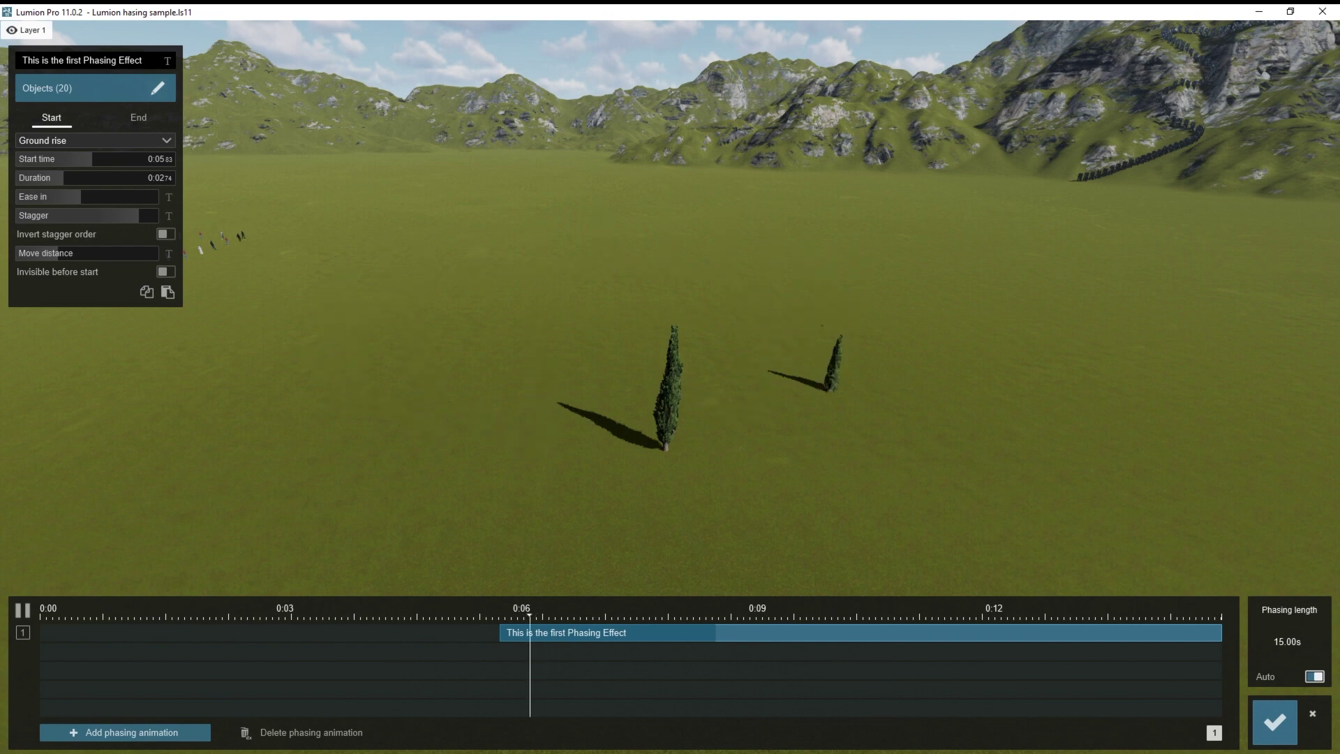
pyautogui.click(22, 610)
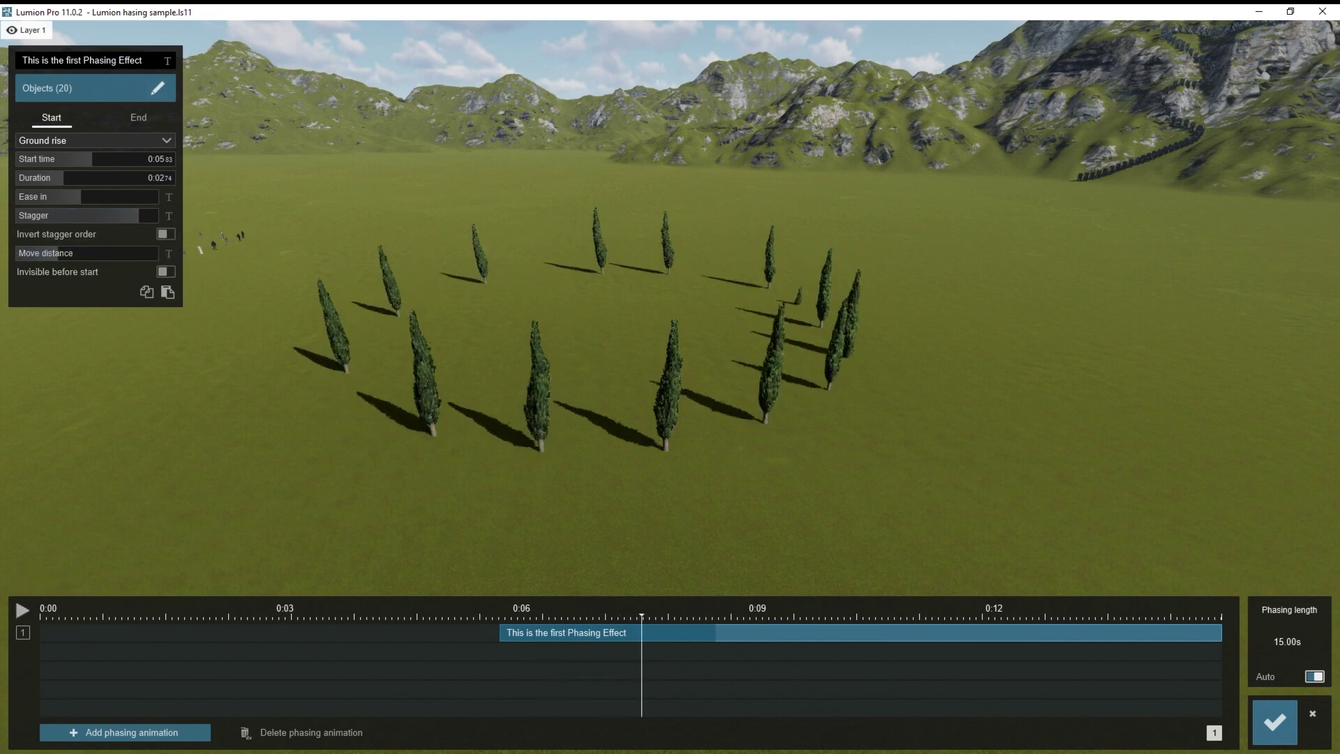
# Lower the Ground rise Move distance to near its minimum with Invisible before start off, and preview from the animation's start
pyautogui.moveTo(642, 617); pyautogui.dragTo(526, 617)
pyautogui.click(166, 271)
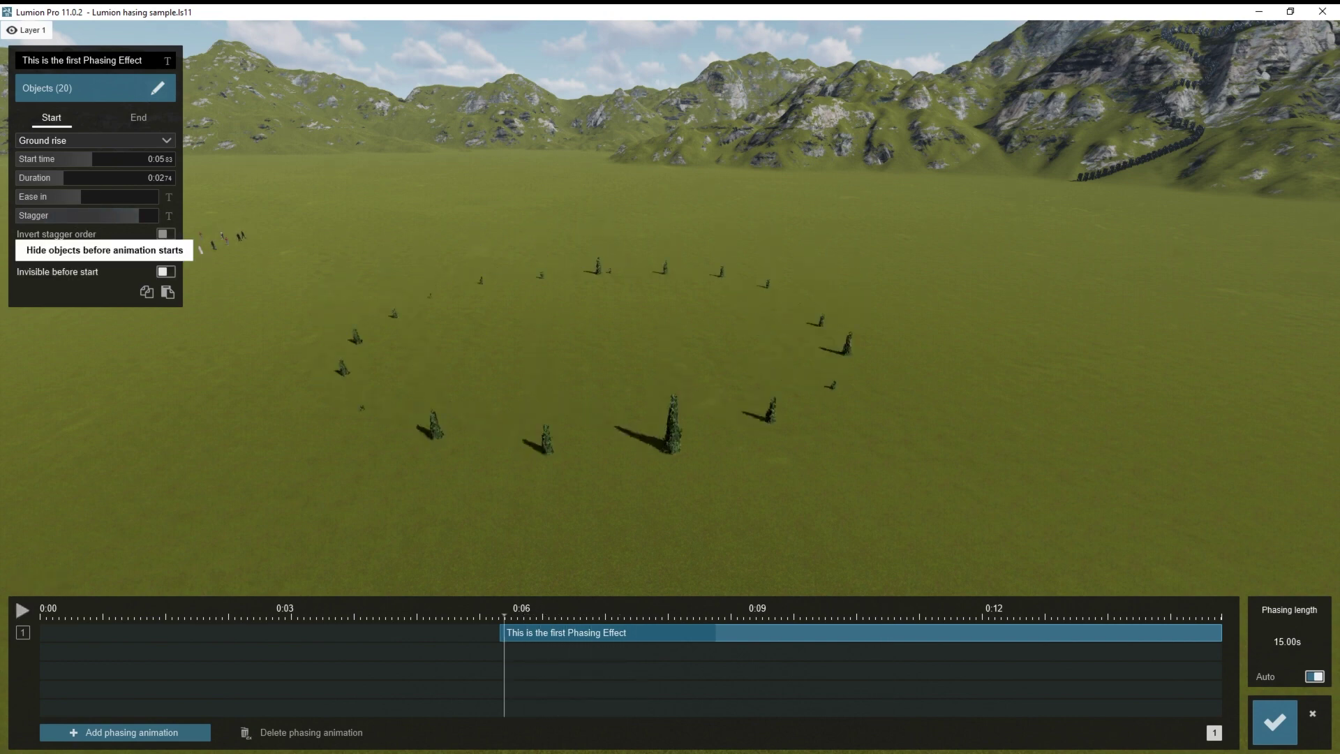
pyautogui.click(22, 610)
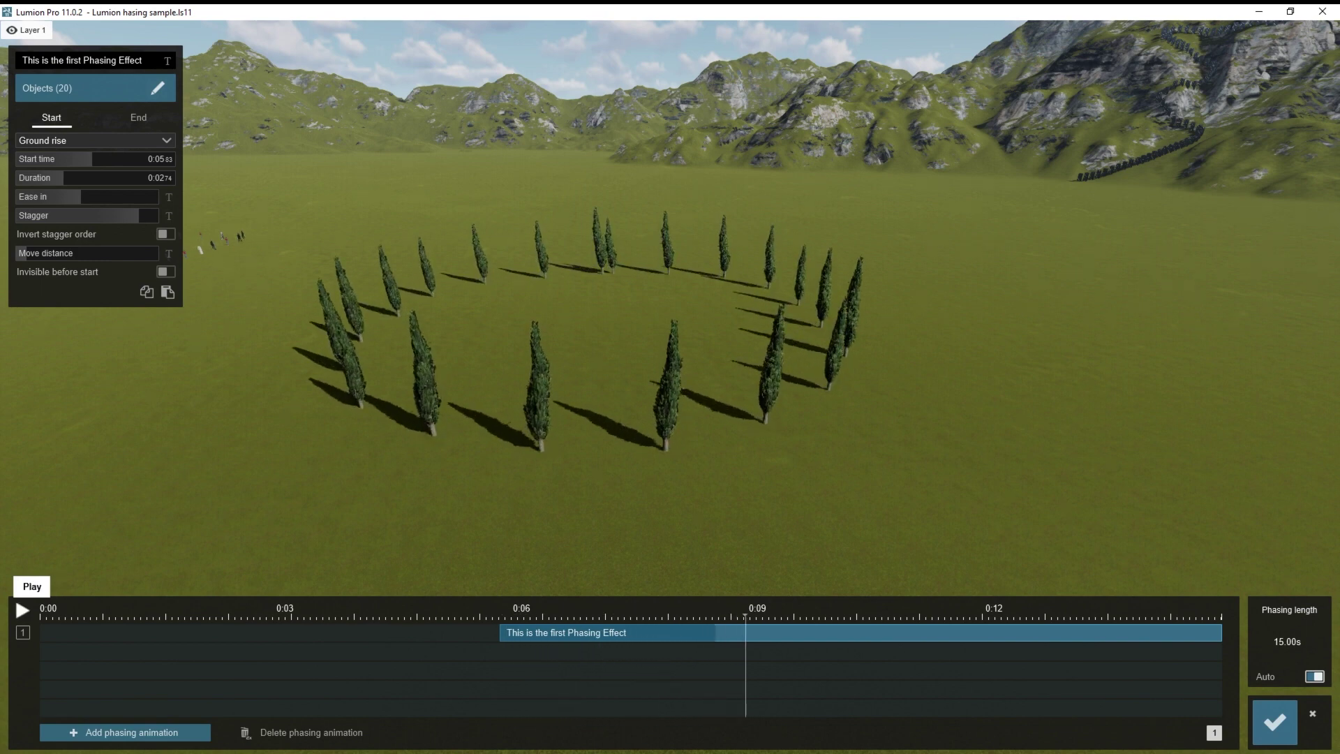
# Change the start effect to Implode and preview the trees moving inward to their circle
pyautogui.click(90, 140)
pyautogui.click(39, 230)
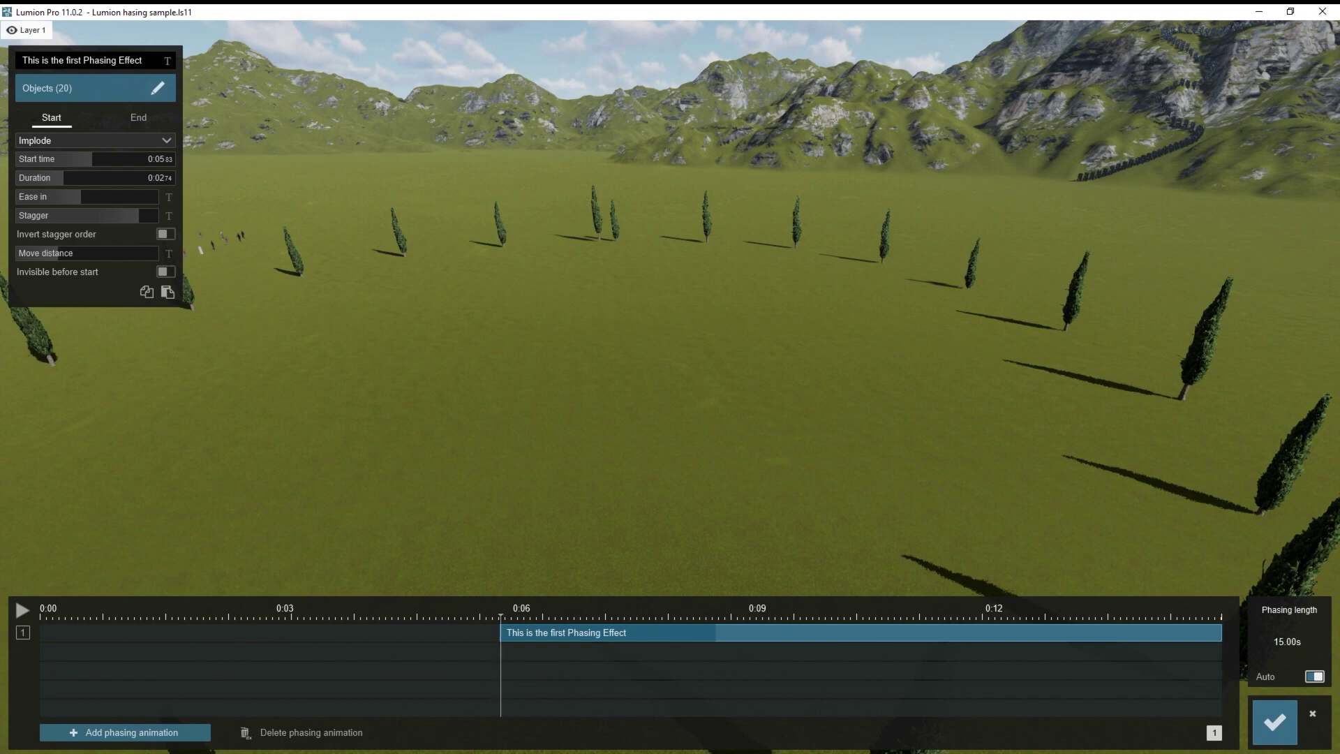
pyautogui.click(23, 610)
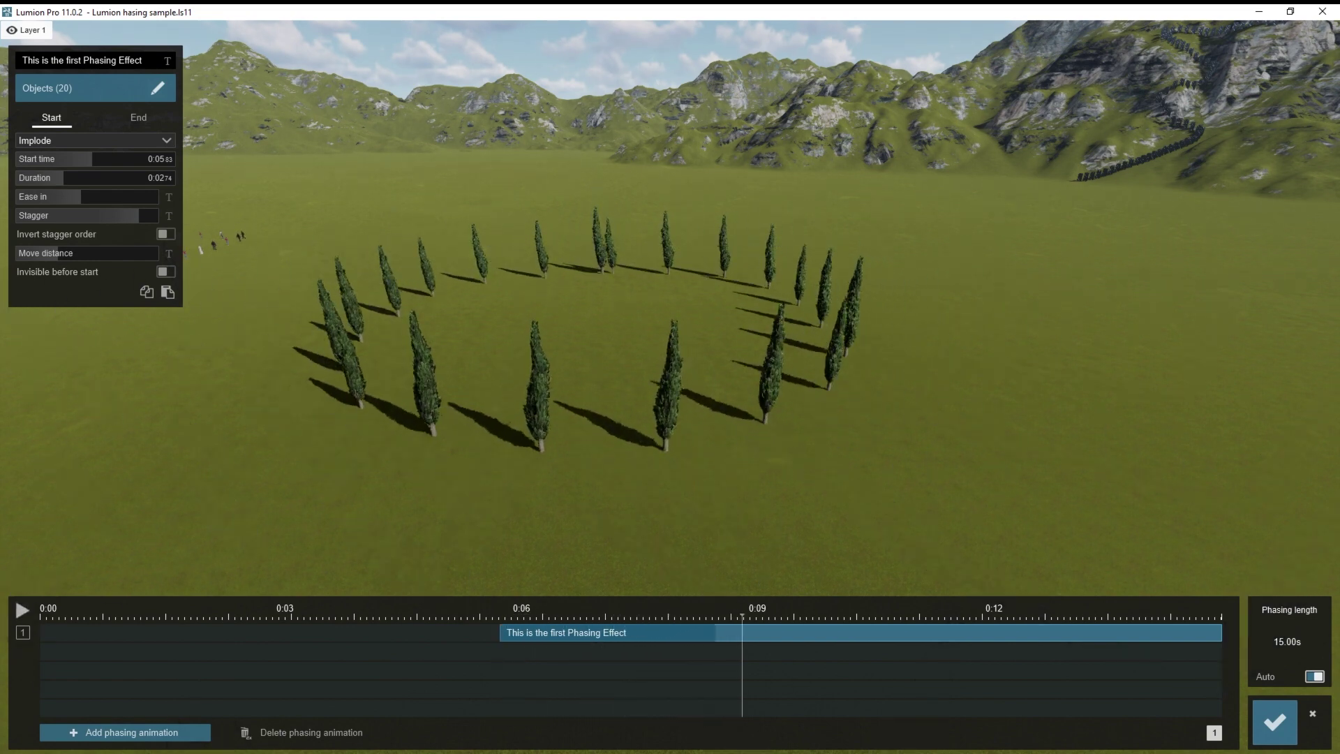
# Turn on Invisible before start for the Implode effect, preview it, and raise the Move distance to around the middle of its range
pyautogui.click(165, 272)
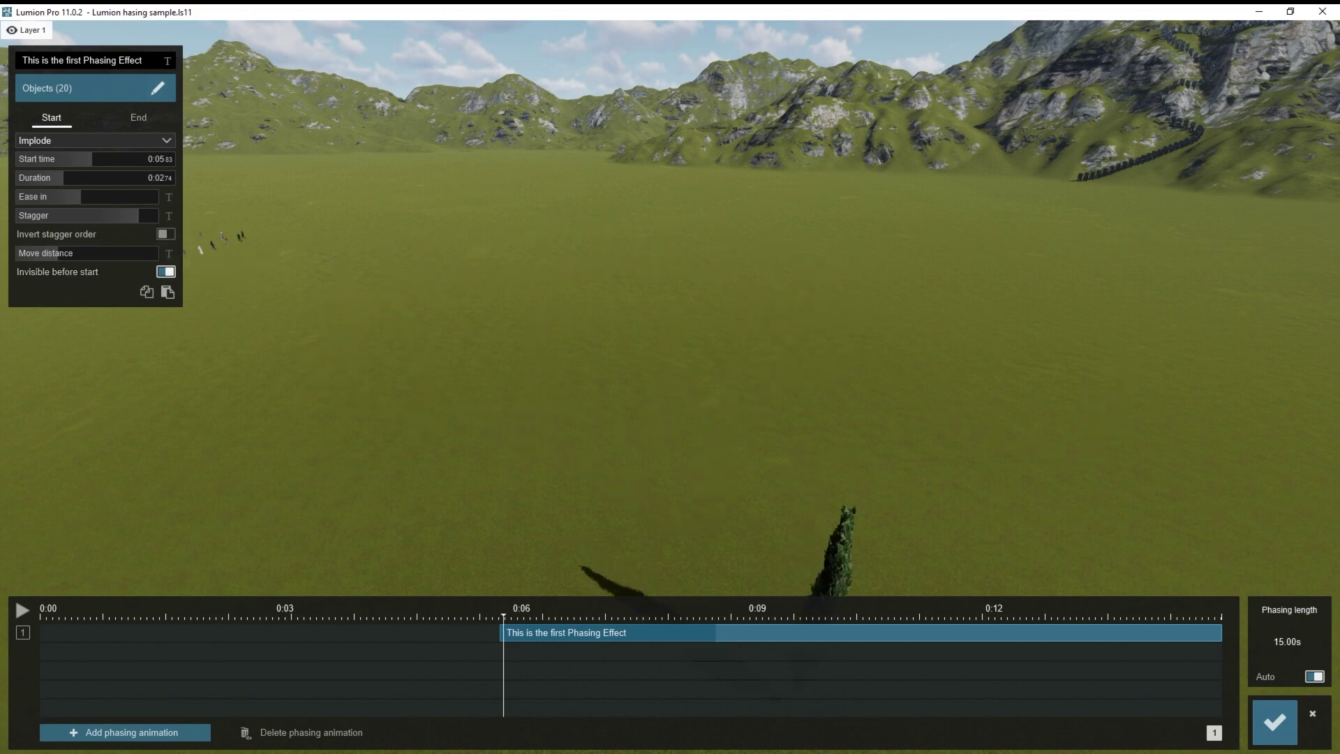
pyautogui.click(22, 610)
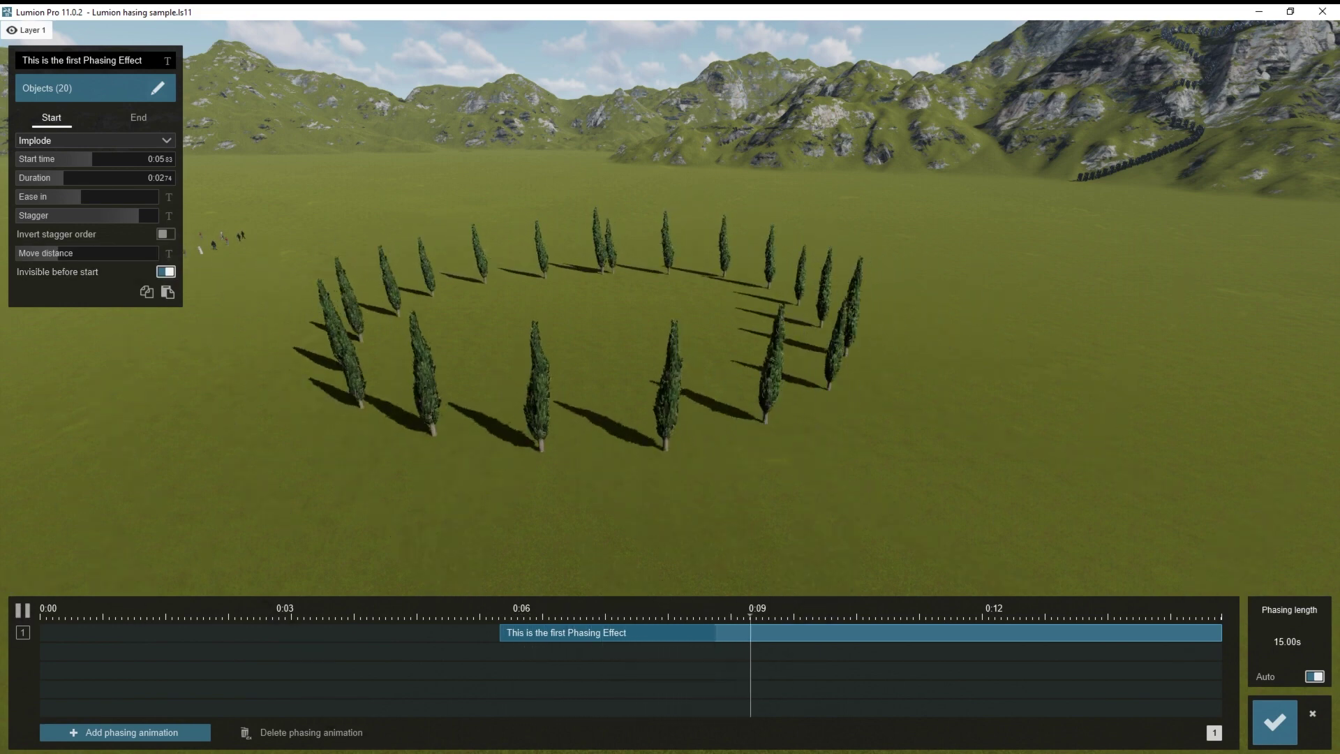
pyautogui.click(22, 610)
pyautogui.click(536, 617)
pyautogui.moveTo(60, 253); pyautogui.dragTo(105, 254)
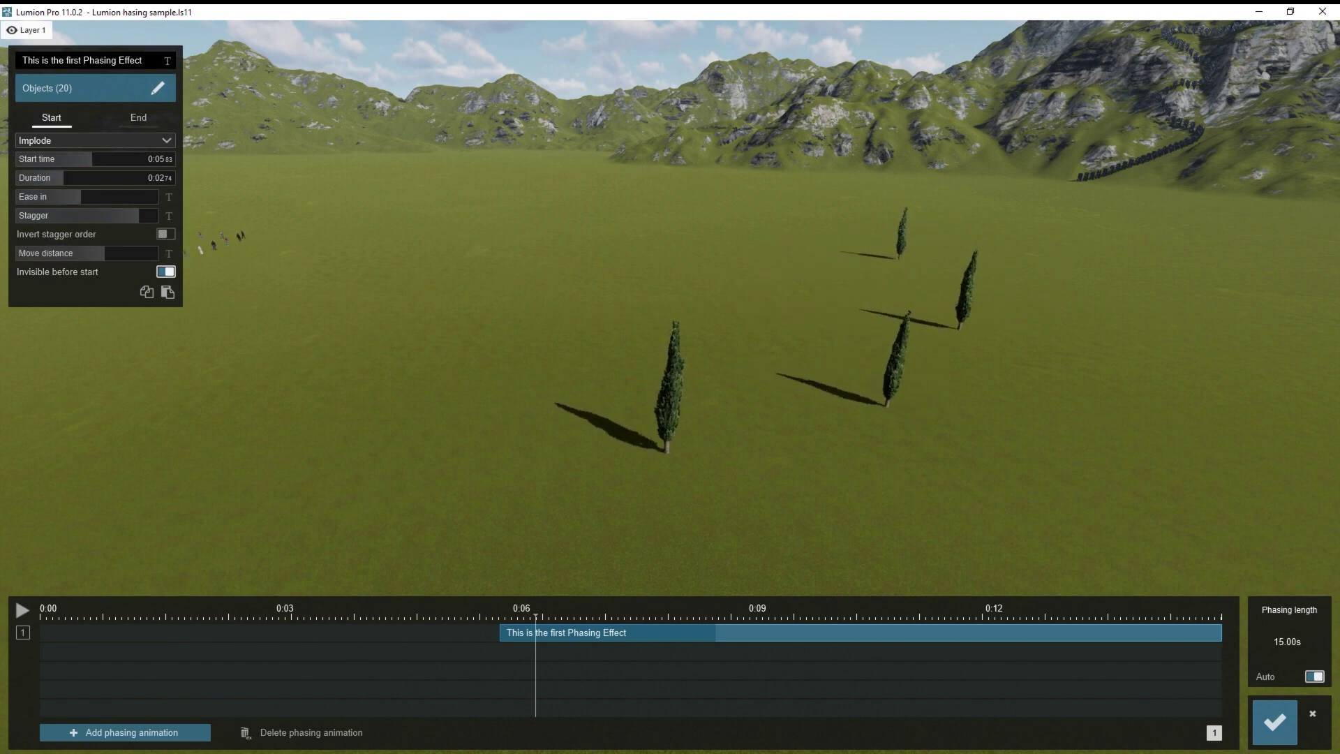
# Try the Pop out and Sky rise end effects on the tree animation
pyautogui.click(139, 117)
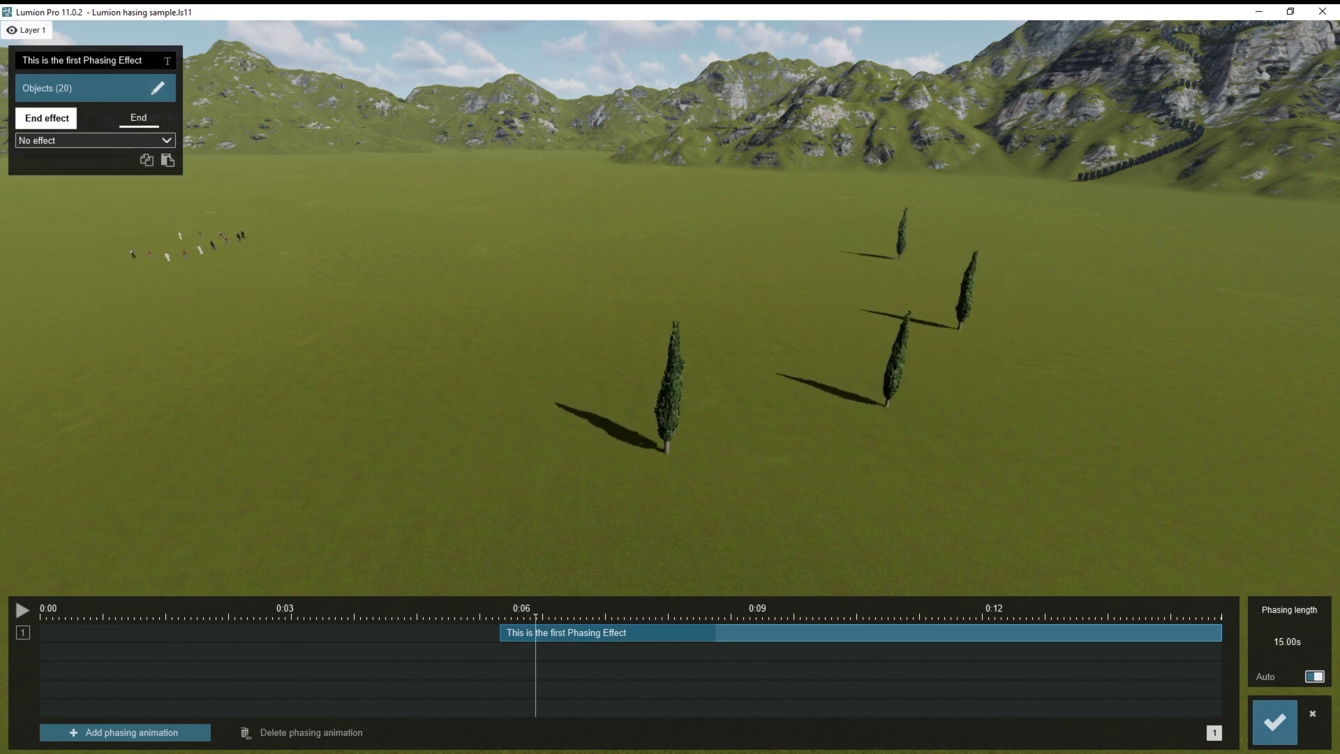
pyautogui.click(96, 140)
pyautogui.click(51, 117)
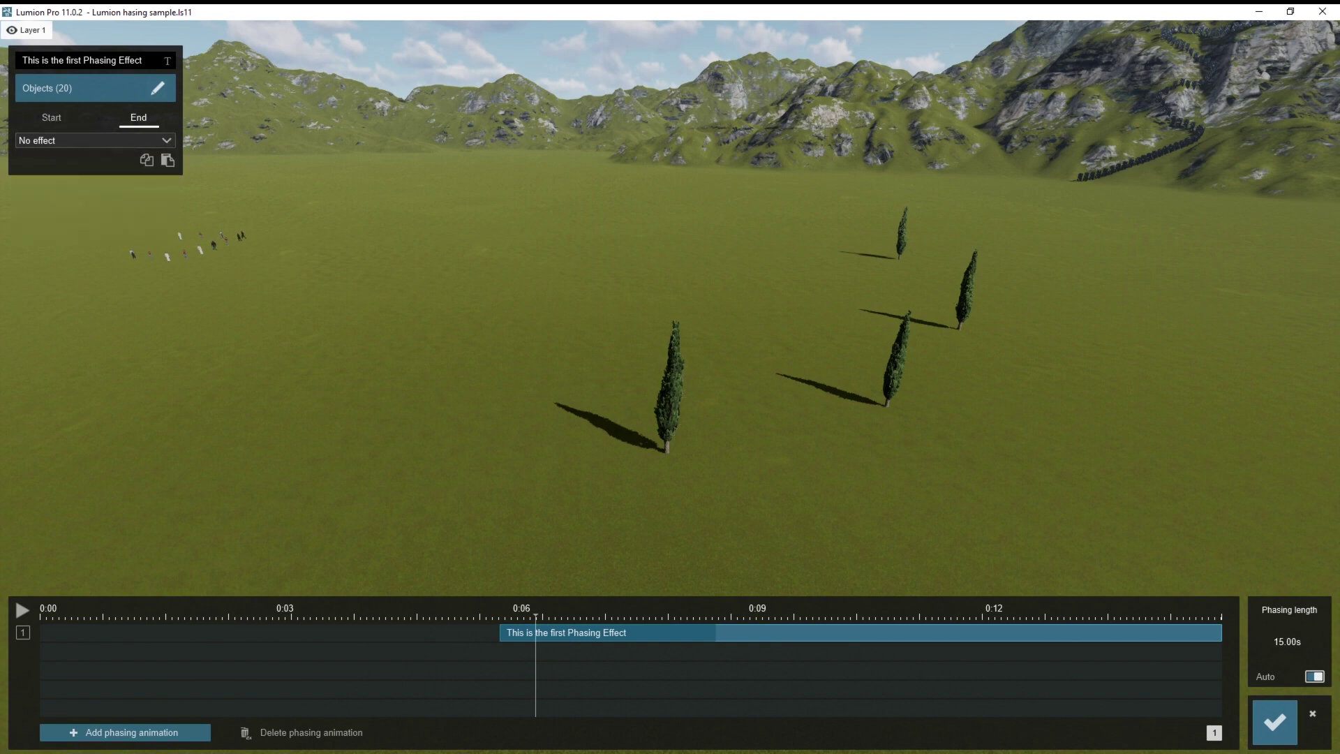
pyautogui.click(96, 141)
pyautogui.click(42, 157)
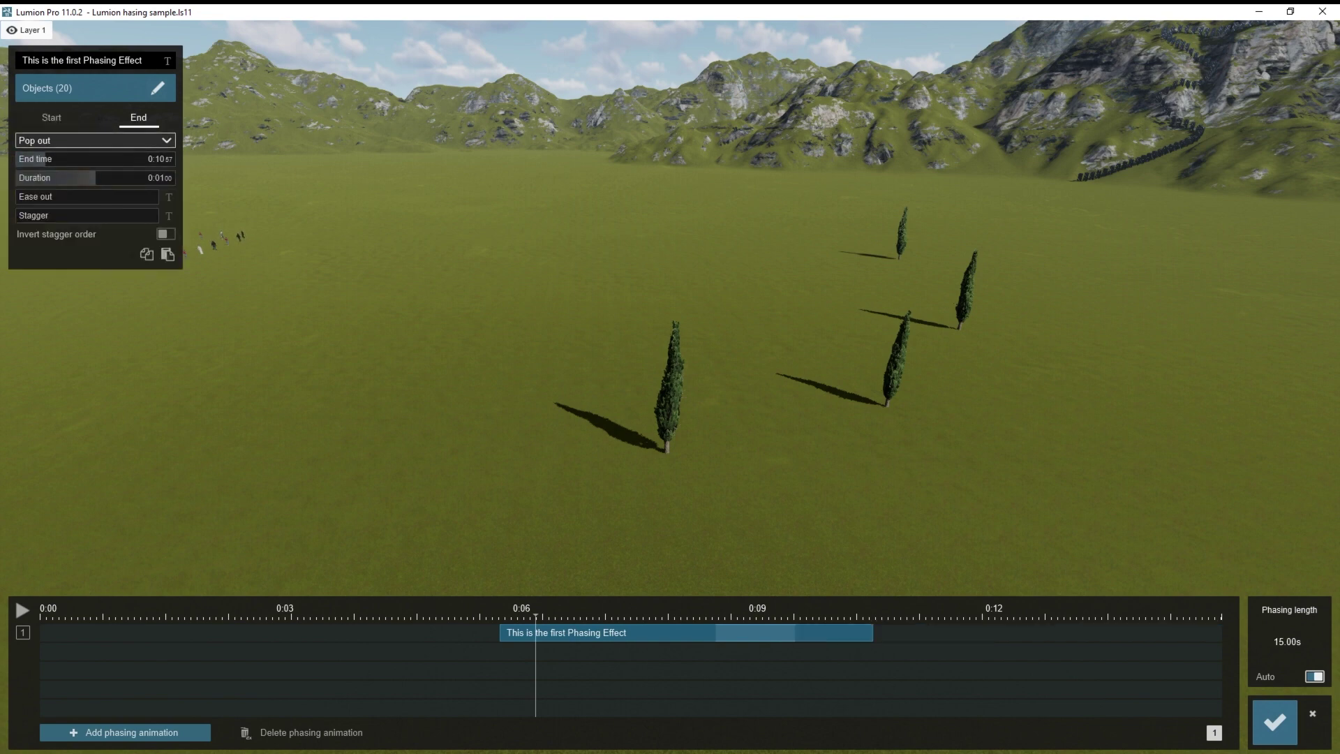
pyautogui.click(95, 140)
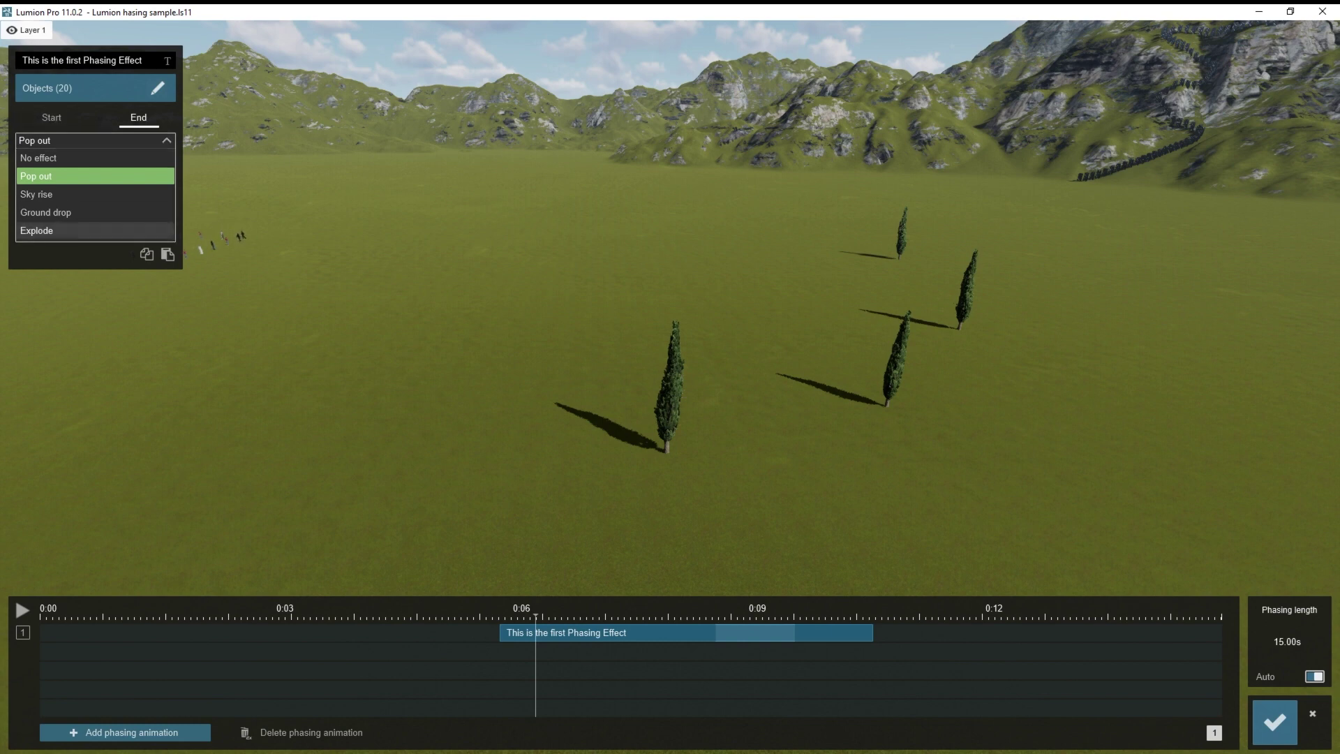
pyautogui.click(36, 194)
pyautogui.click(95, 140)
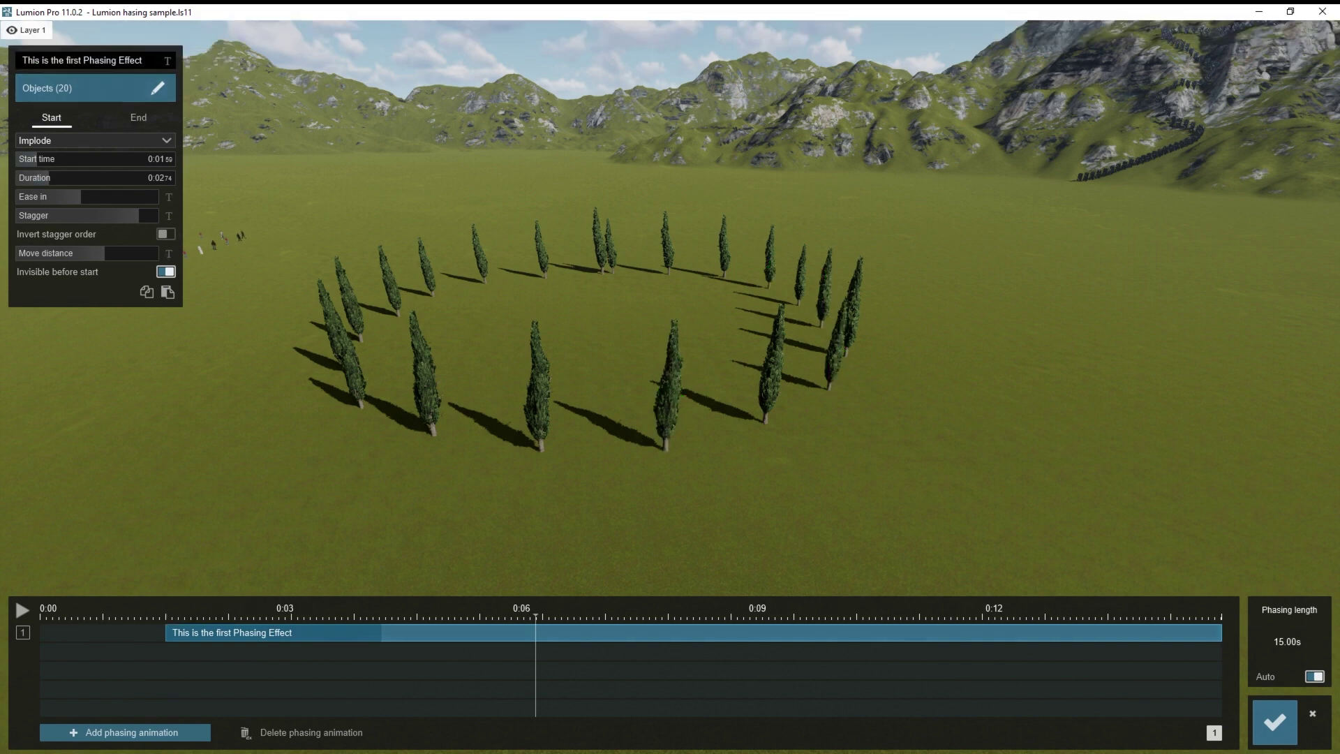
# Add a second phasing animation and assign the 12 people beside the tree circle to it
pyautogui.moveTo(670, 349); pyautogui.dragTo(489, 300, button='right')
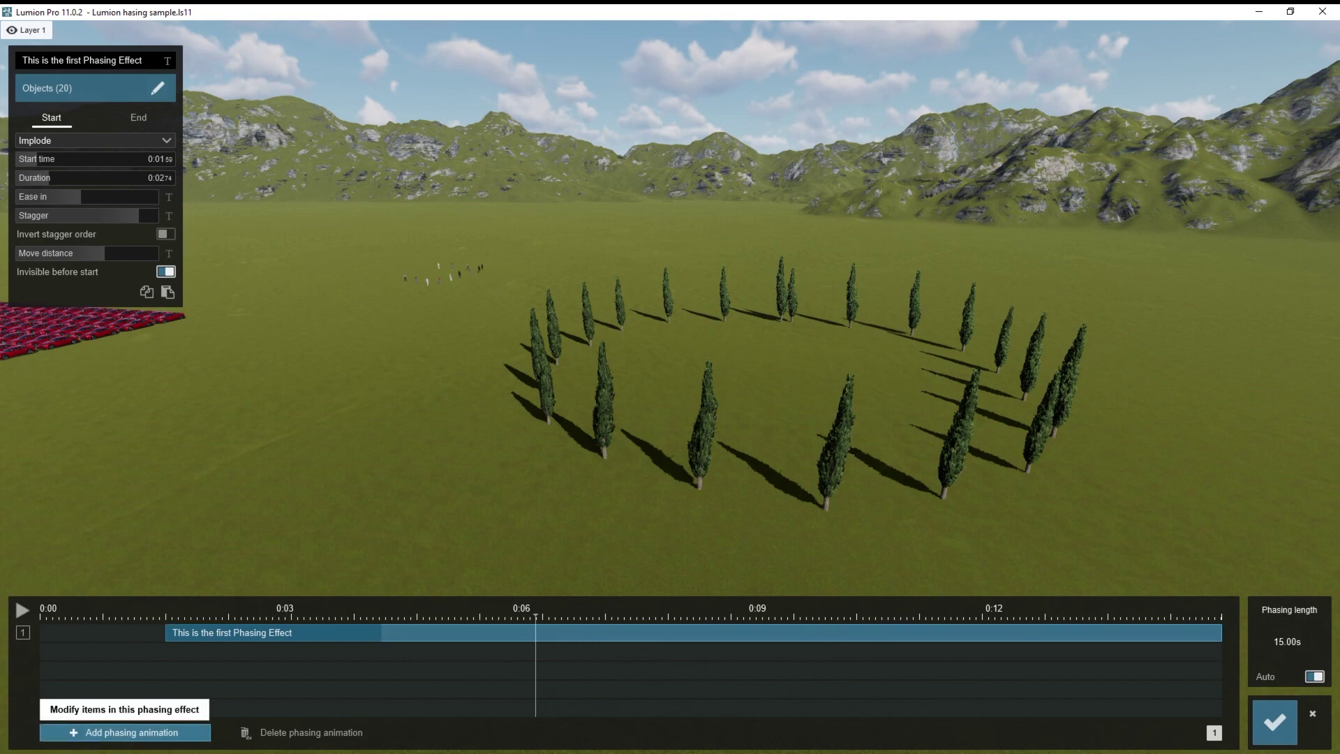
pyautogui.click(126, 732)
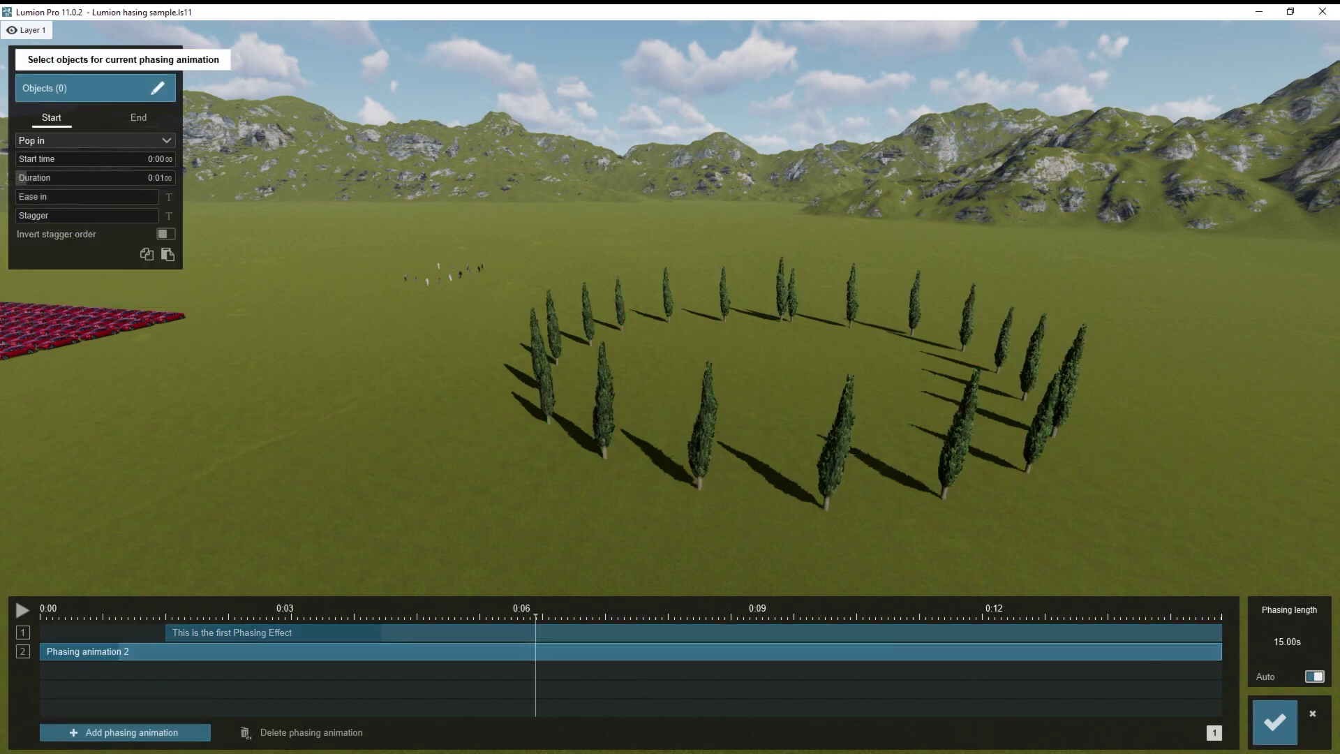
pyautogui.click(158, 88)
pyautogui.click(146, 687)
pyautogui.moveTo(385, 239); pyautogui.dragTo(481, 317)
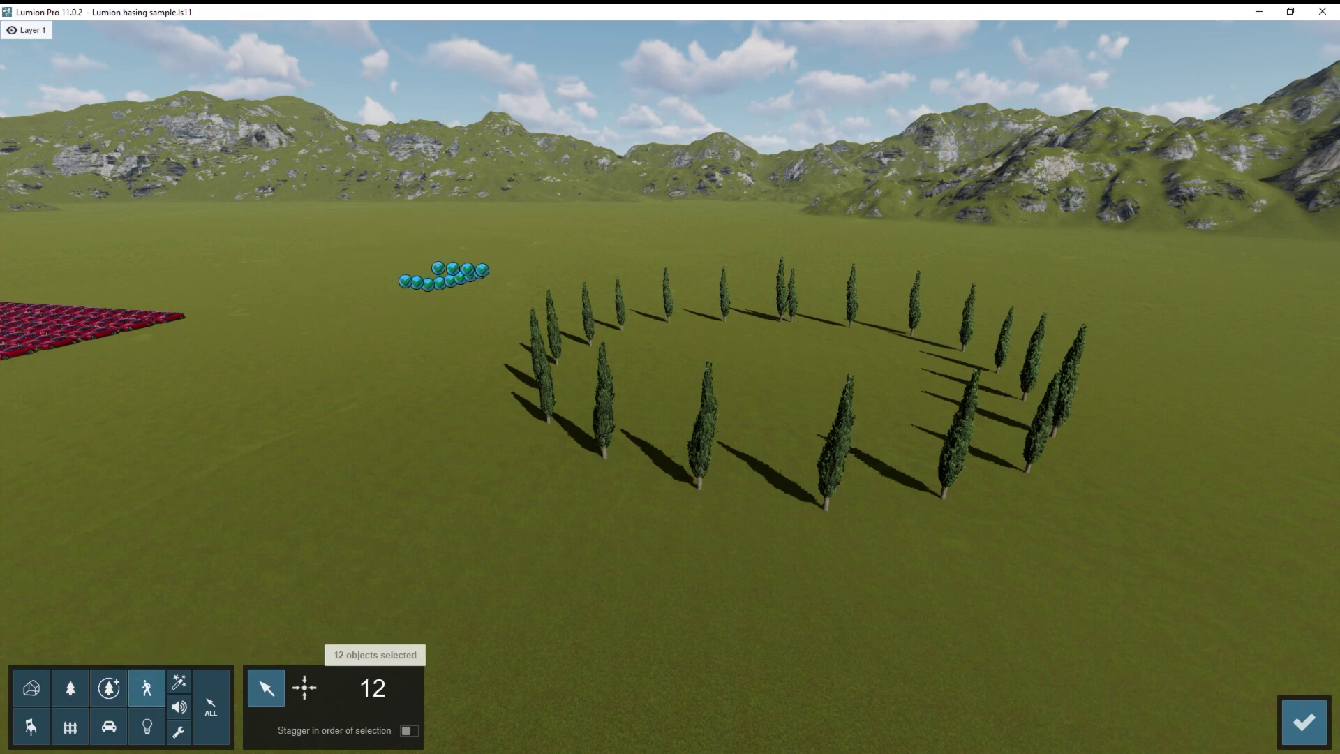
pyautogui.click(1304, 721)
# Try start times of 4.50 and 3.63 seconds for Phasing animation 2, and delete that animation
pyautogui.moveTo(49, 651); pyautogui.dragTo(107, 652)
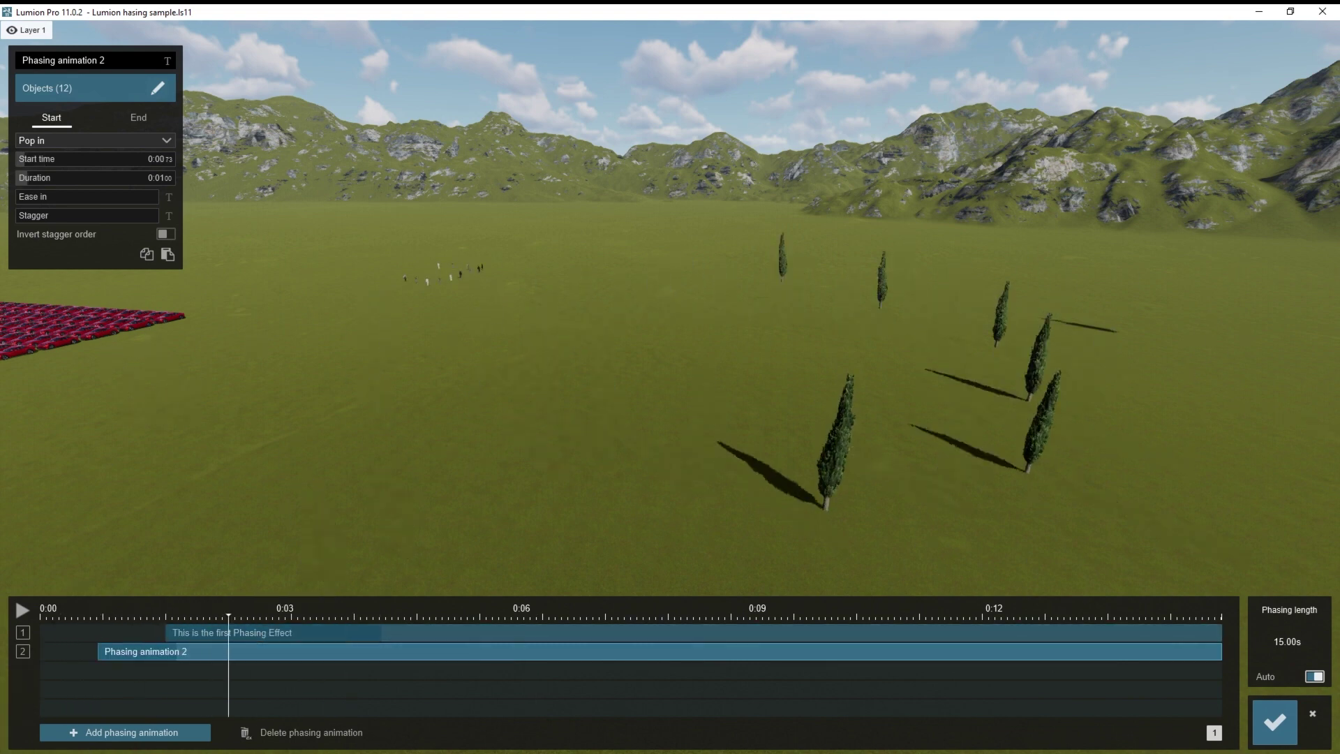
pyautogui.moveTo(107, 651); pyautogui.dragTo(404, 651)
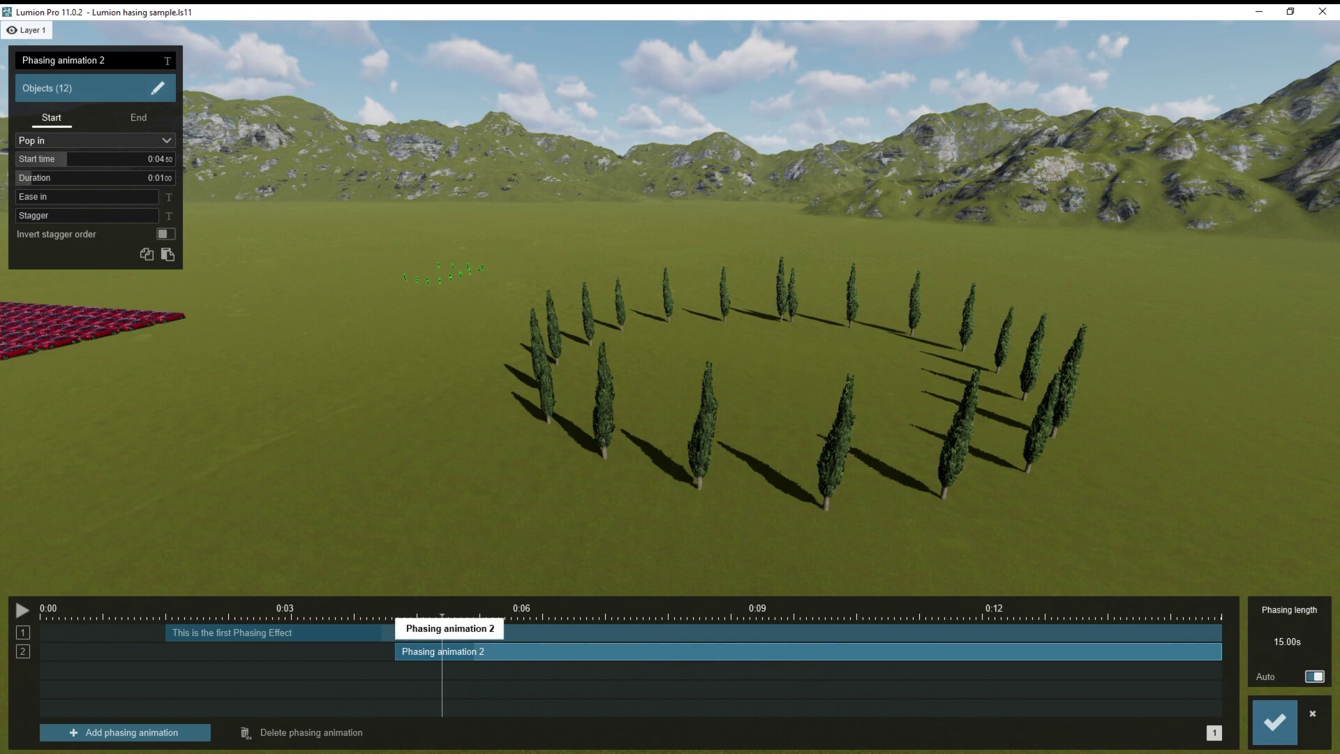
pyautogui.moveTo(412, 651); pyautogui.dragTo(342, 651)
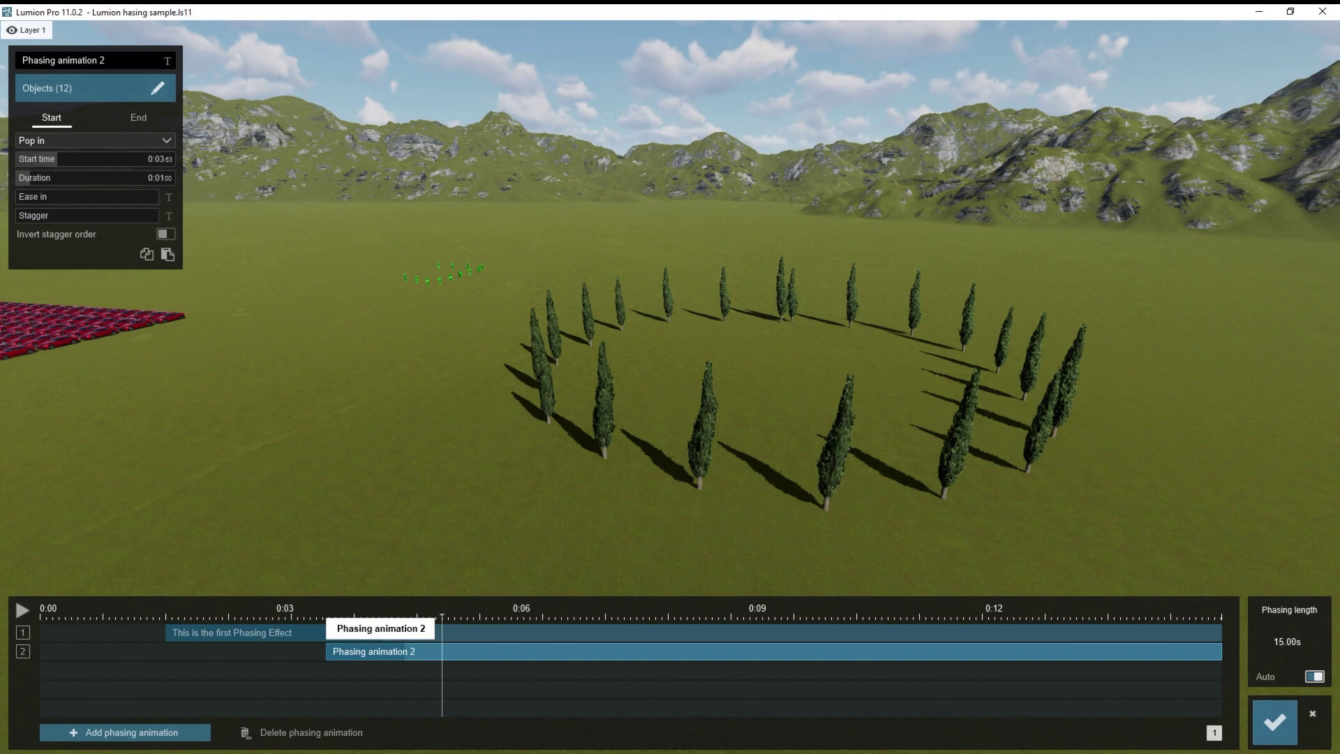
pyautogui.press('w')
pyautogui.moveTo(670, 391); pyautogui.dragTo(645, 395, button='right')
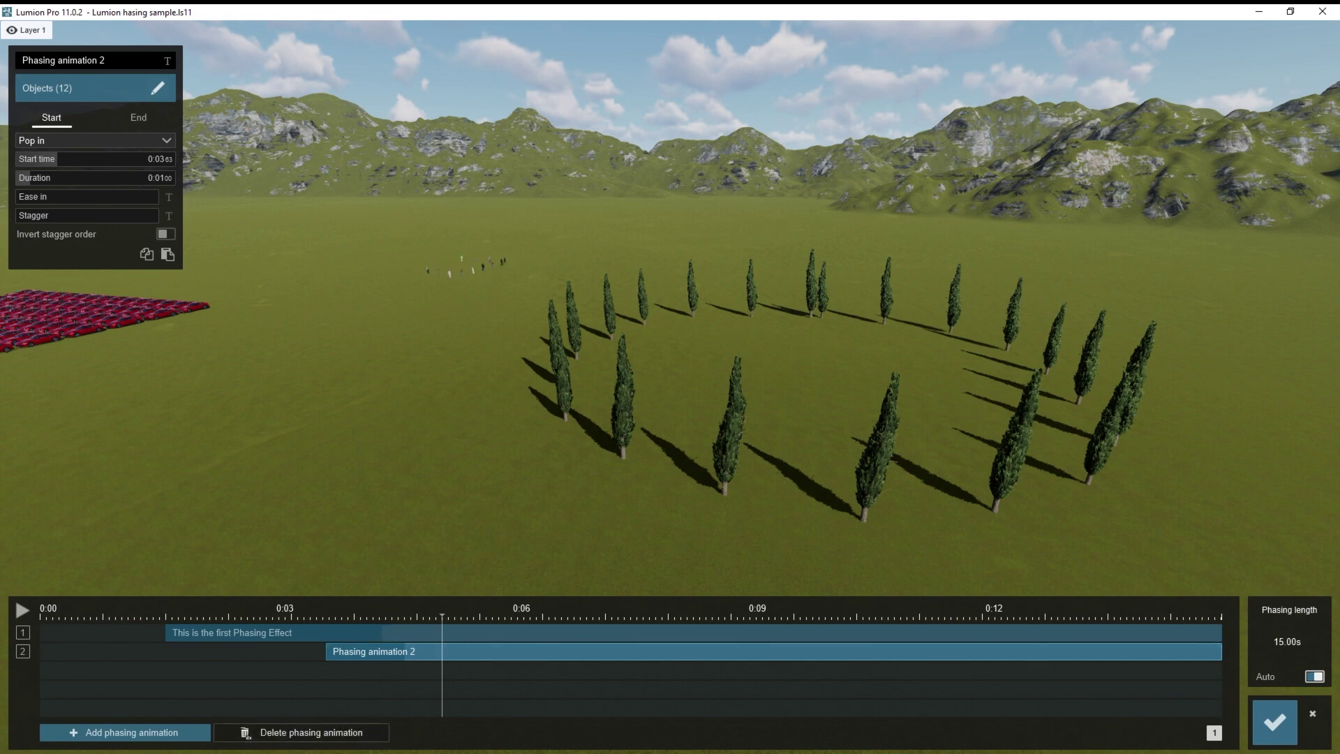
pyautogui.click(301, 732)
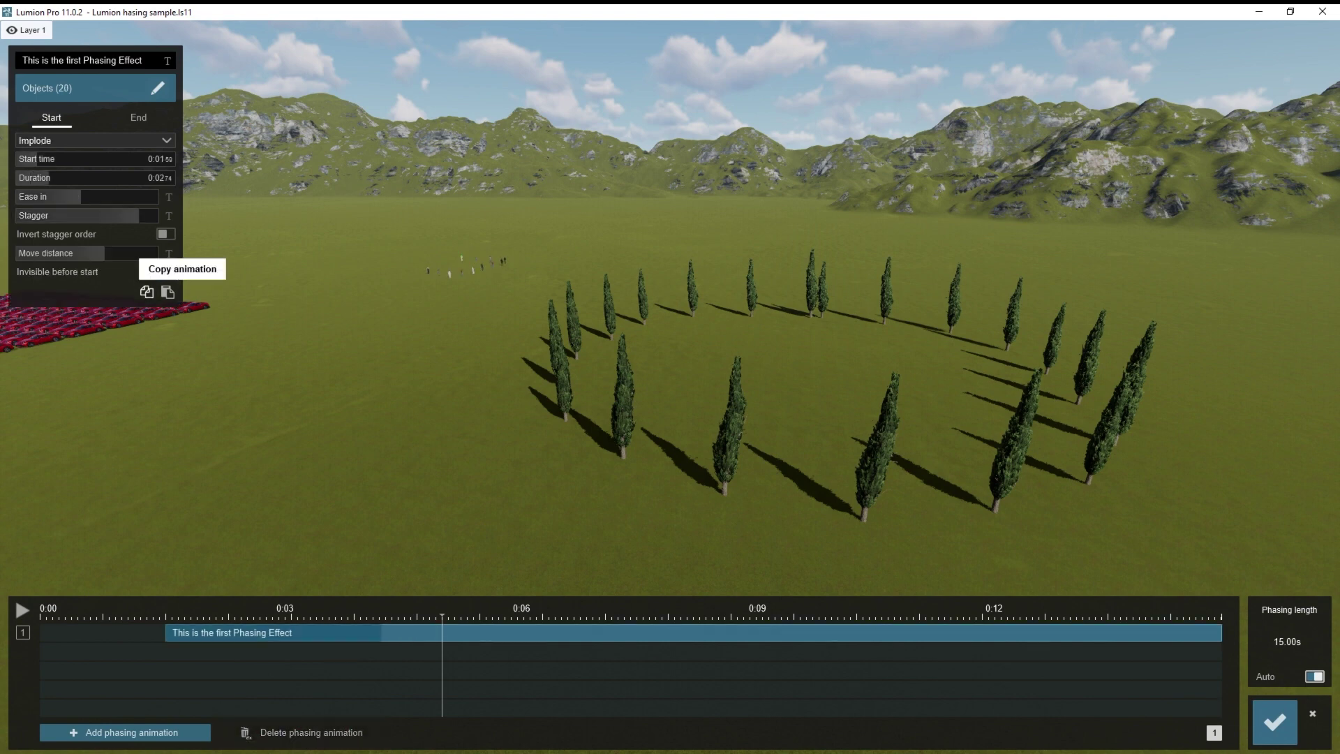
# Confirm the edits to the phasing effect and return to Build mode
pyautogui.click(168, 291)
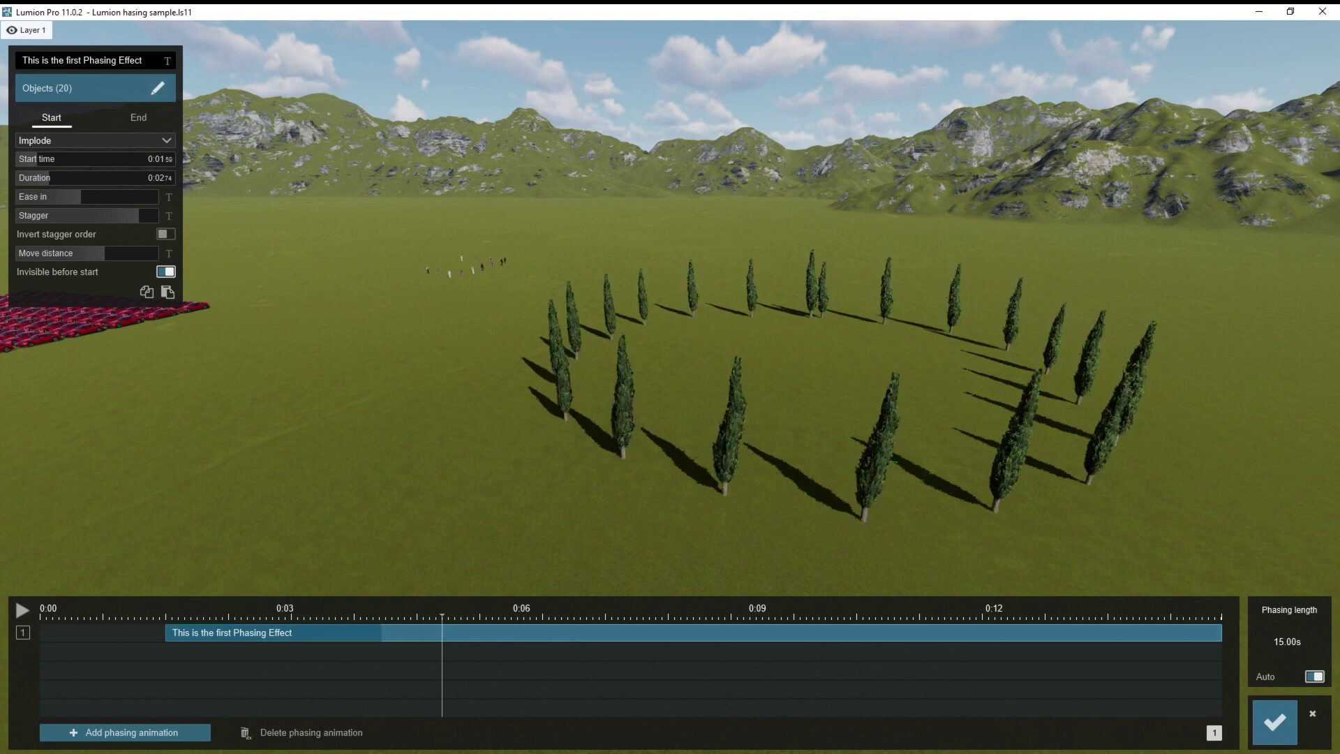
pyautogui.moveTo(670, 377); pyautogui.dragTo(771, 358, button='right')
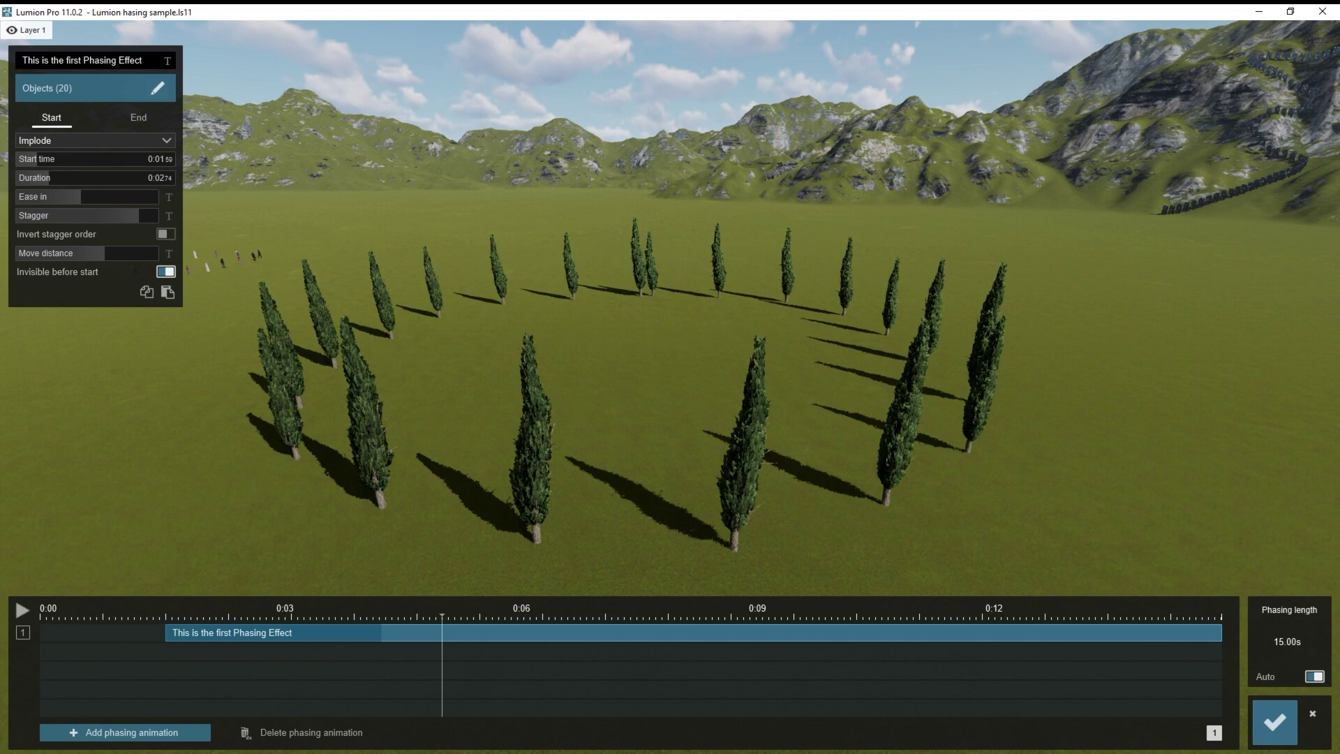
pyautogui.moveTo(441, 615)
pyautogui.mouseDown()
pyautogui.moveTo(208, 616)
pyautogui.moveTo(457, 615)
pyautogui.mouseUp()
pyautogui.click(1274, 722)
pyautogui.click(1211, 706)
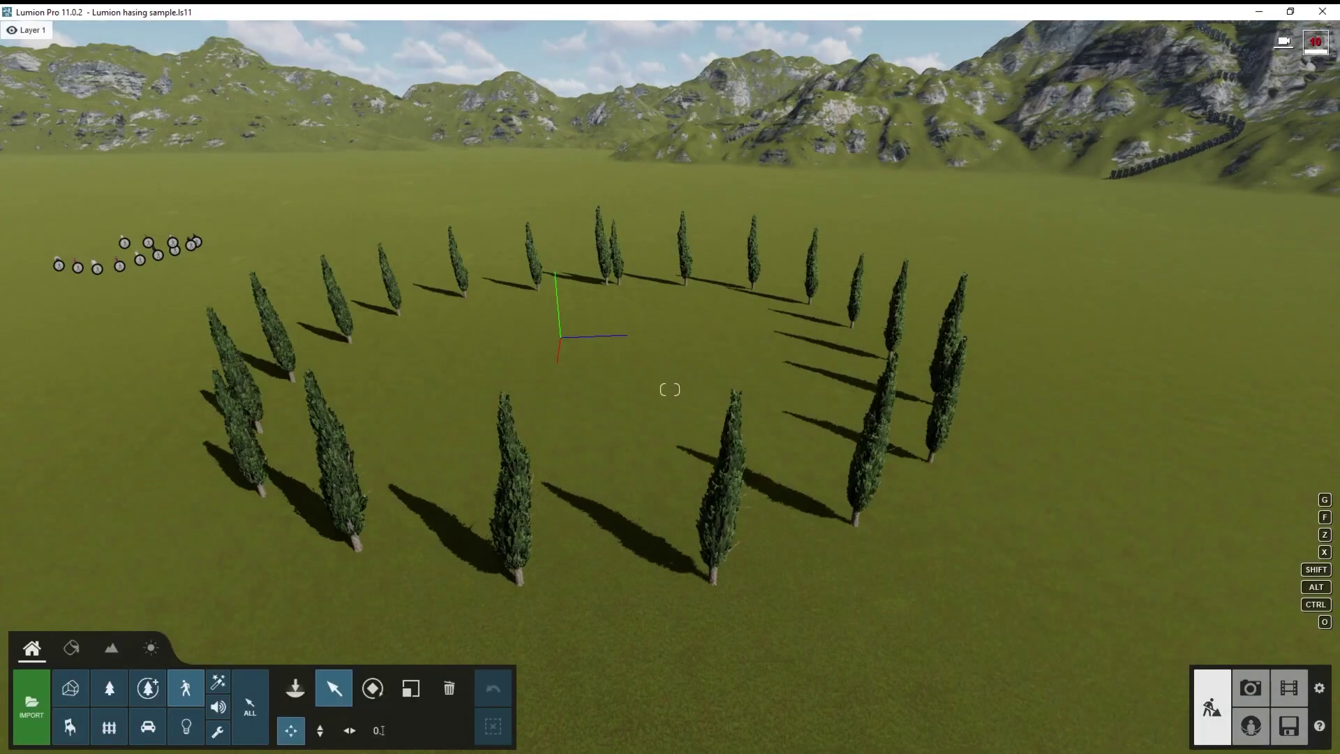
# Resize two cypresses, making a near one several times larger and another much smaller, and move a third outside the circle
pyautogui.click(109, 688)
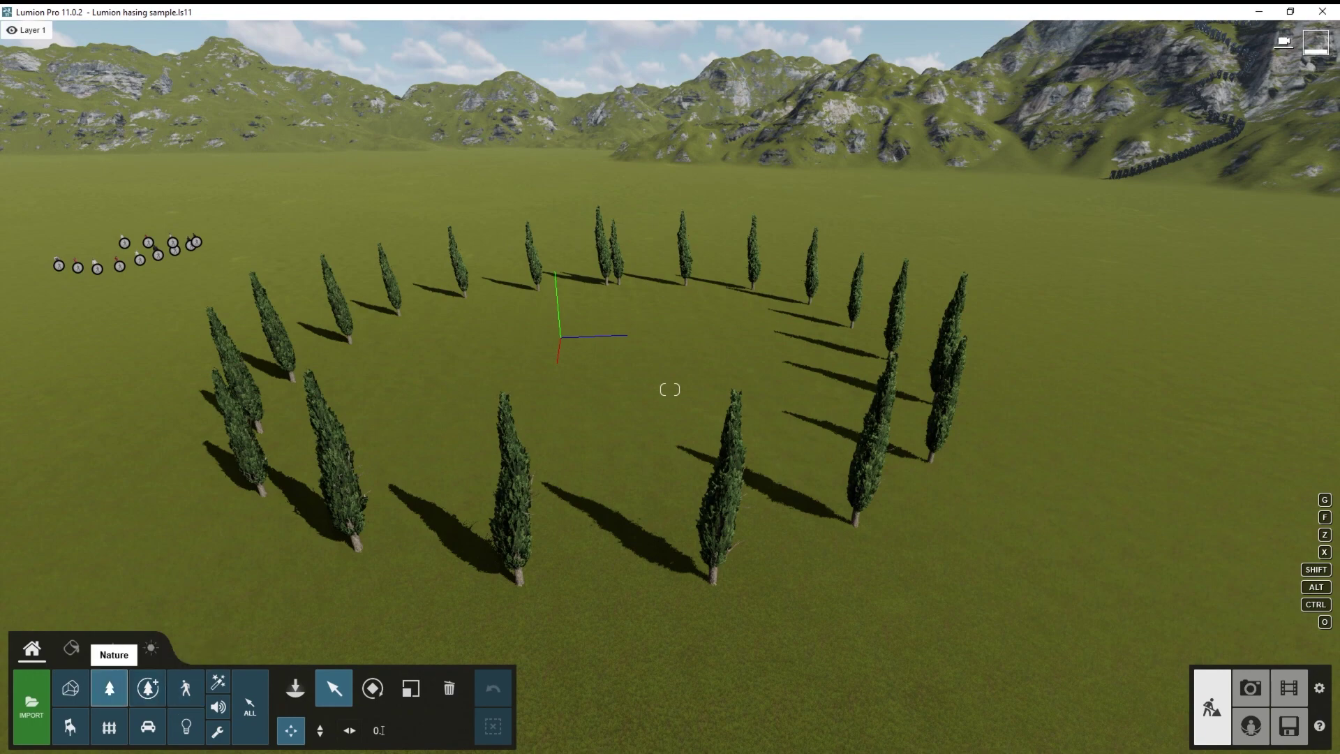
pyautogui.click(411, 688)
pyautogui.click(519, 584)
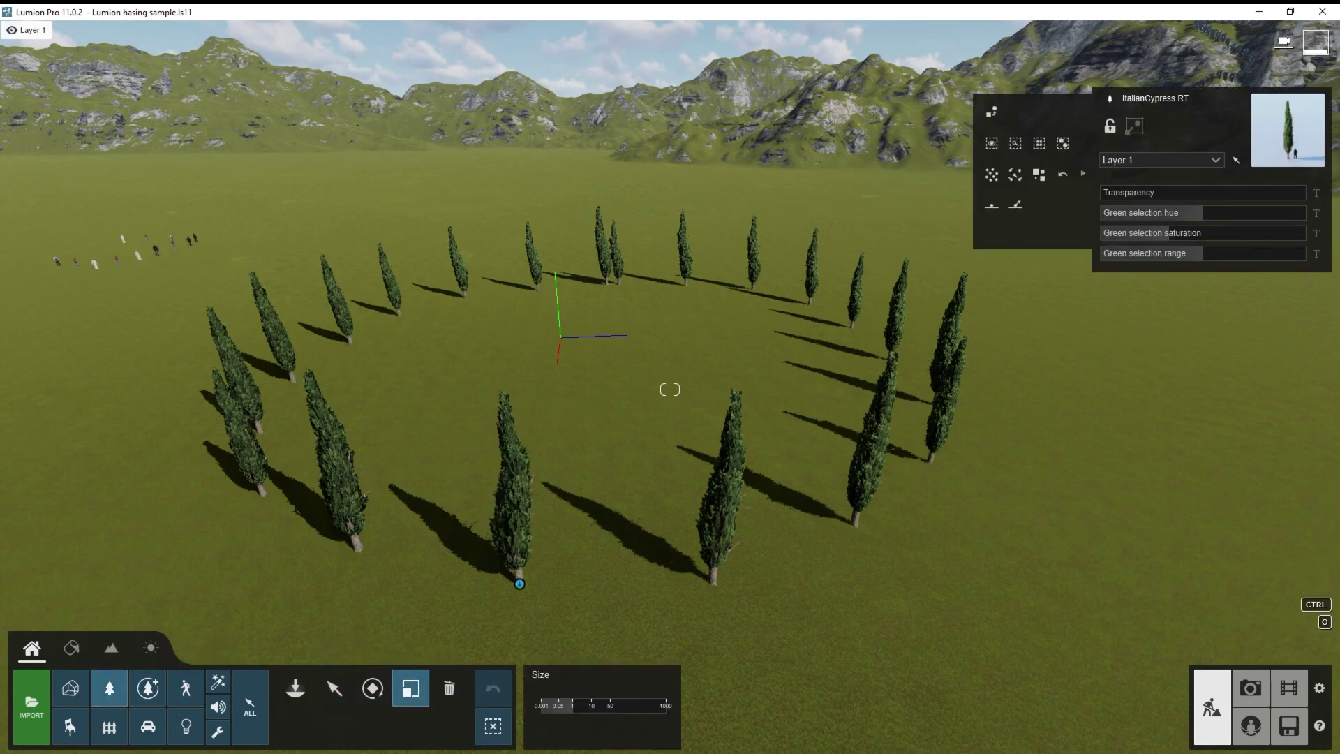
pyautogui.moveTo(519, 583); pyautogui.dragTo(520, 524)
pyautogui.moveTo(929, 462); pyautogui.dragTo(1114, 426)
# Rotate the cypress beside the enlarged one onto its side and lower another nearby cypress partly into the ground
pyautogui.click(334, 688)
pyautogui.click(372, 688)
pyautogui.click(359, 550)
pyautogui.moveTo(604, 696); pyautogui.dragTo(573, 696)
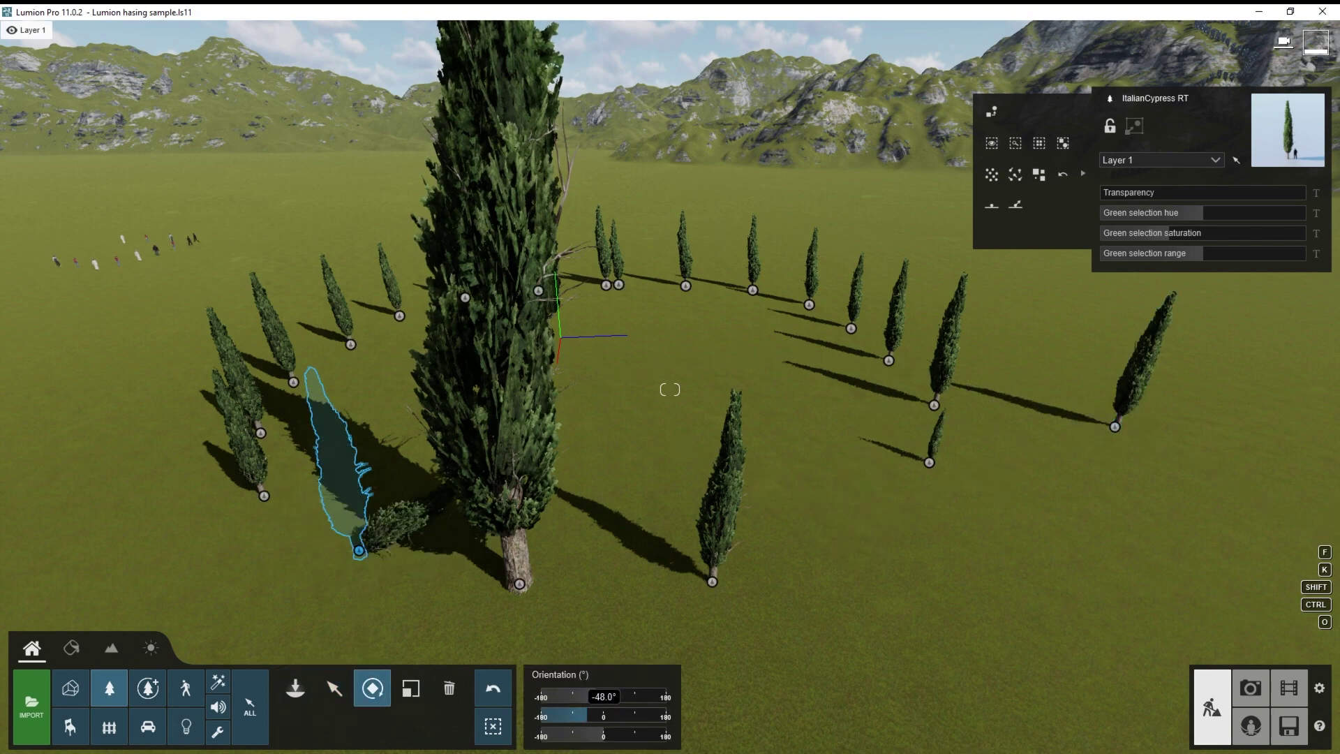
pyautogui.click(335, 688)
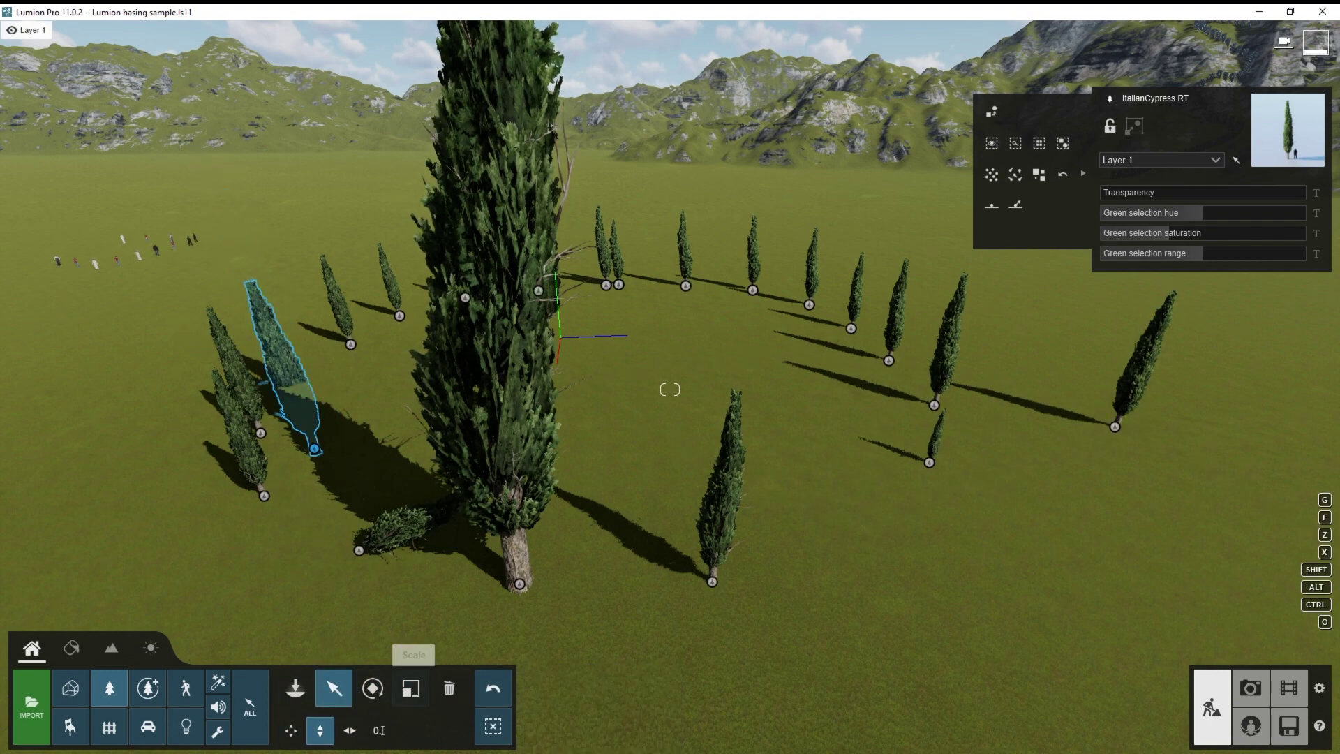
pyautogui.moveTo(293, 382); pyautogui.dragTo(310, 433)
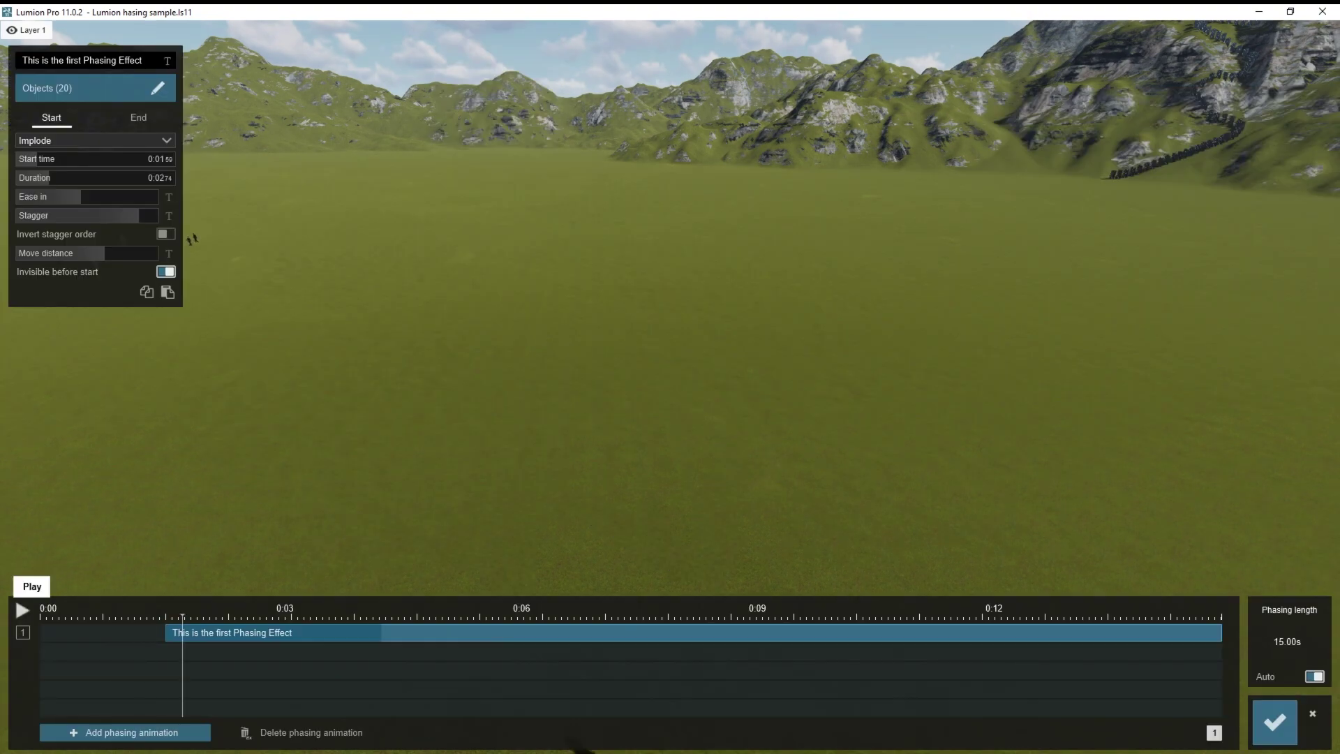
# Preview the phasing animation with the altered trees from near its start
pyautogui.click(22, 610)
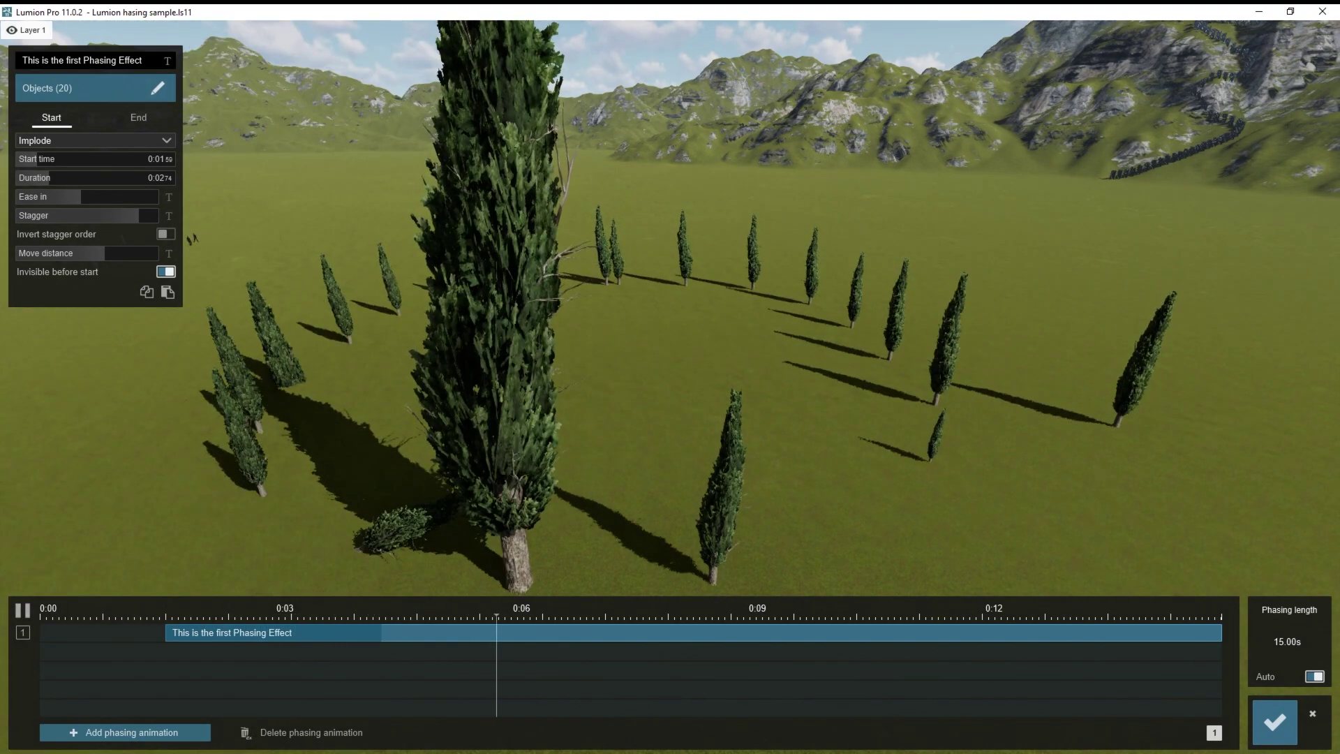
pyautogui.click(23, 610)
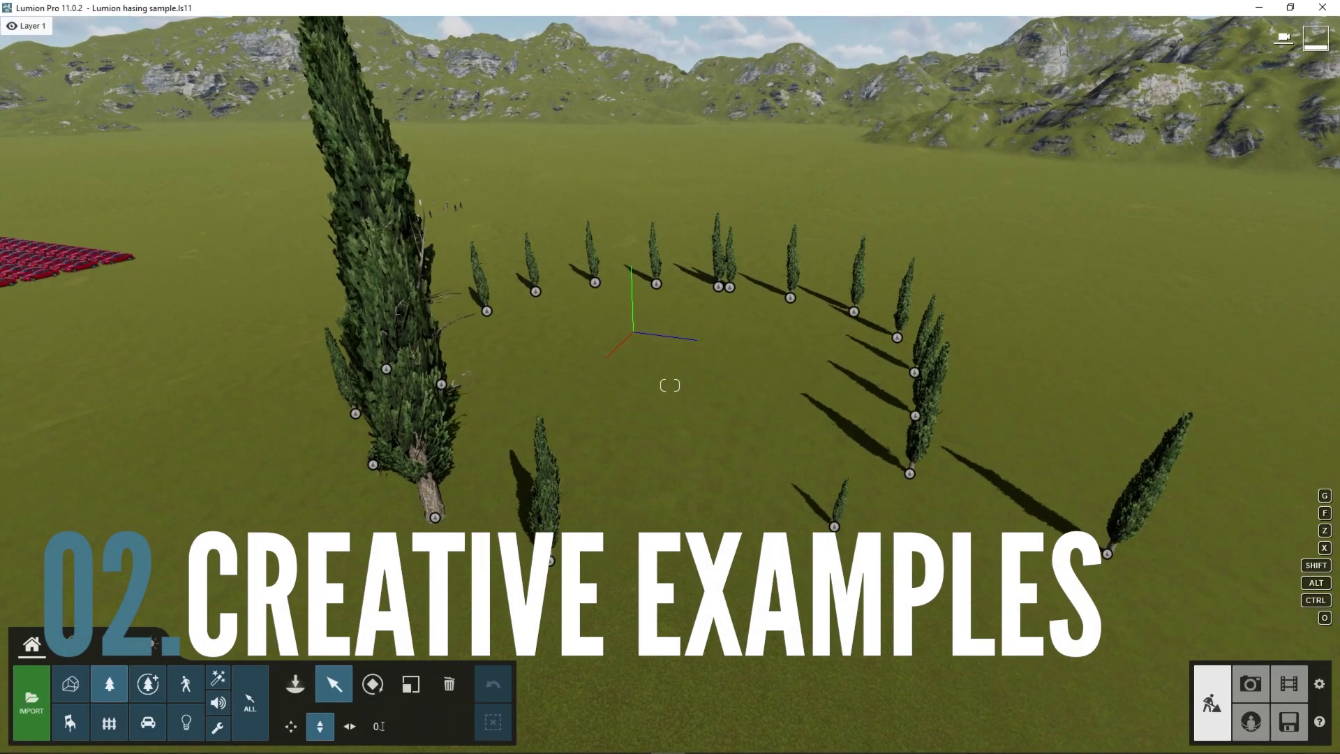
# Examine the long line of dominoes that climbs from the plain up the mountain
pyautogui.press('w')
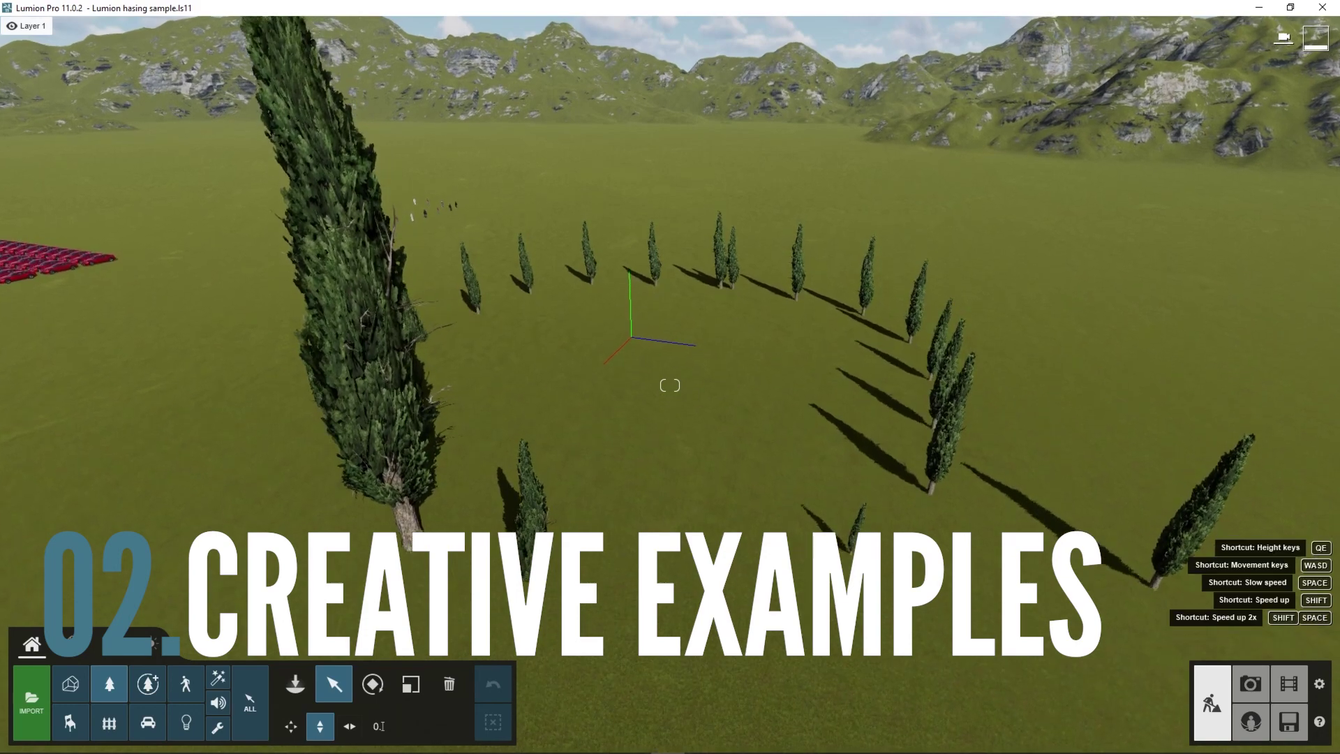
pyautogui.press('w')
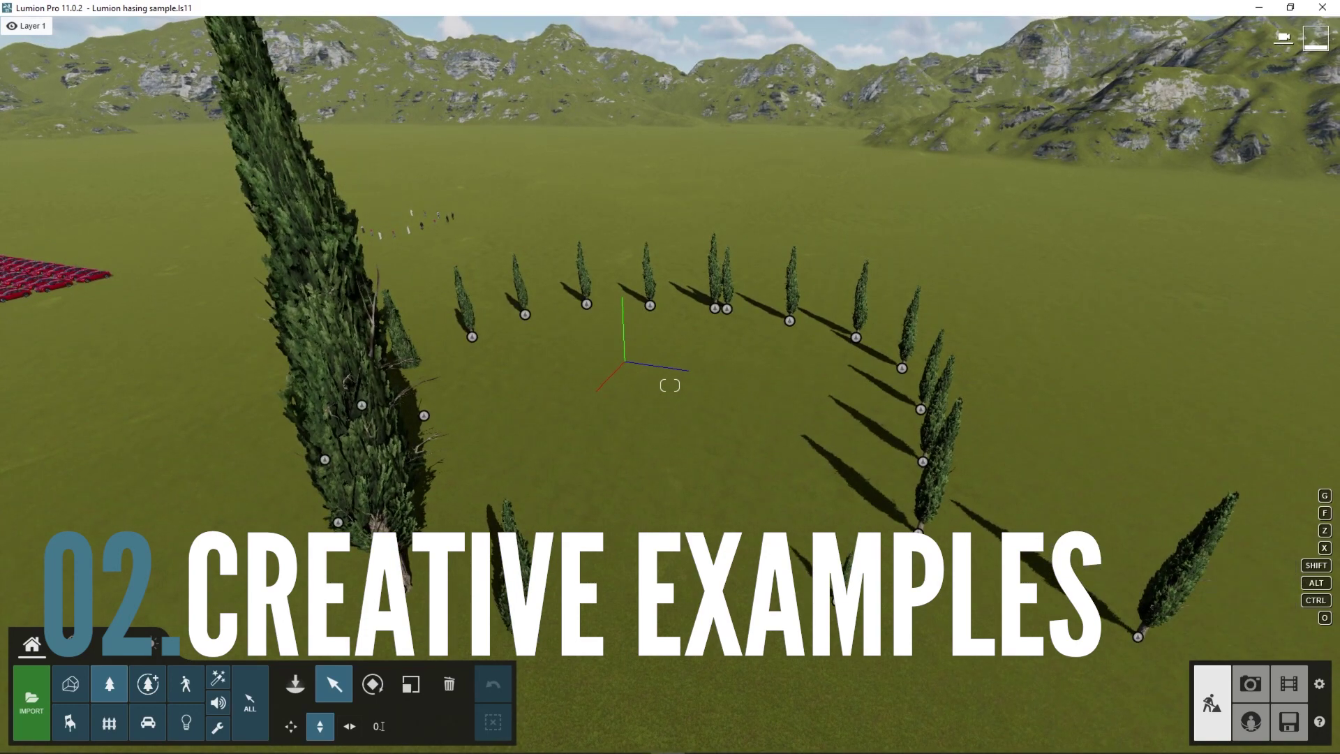
pyautogui.moveTo(670, 385); pyautogui.dragTo(872, 300, button='right')
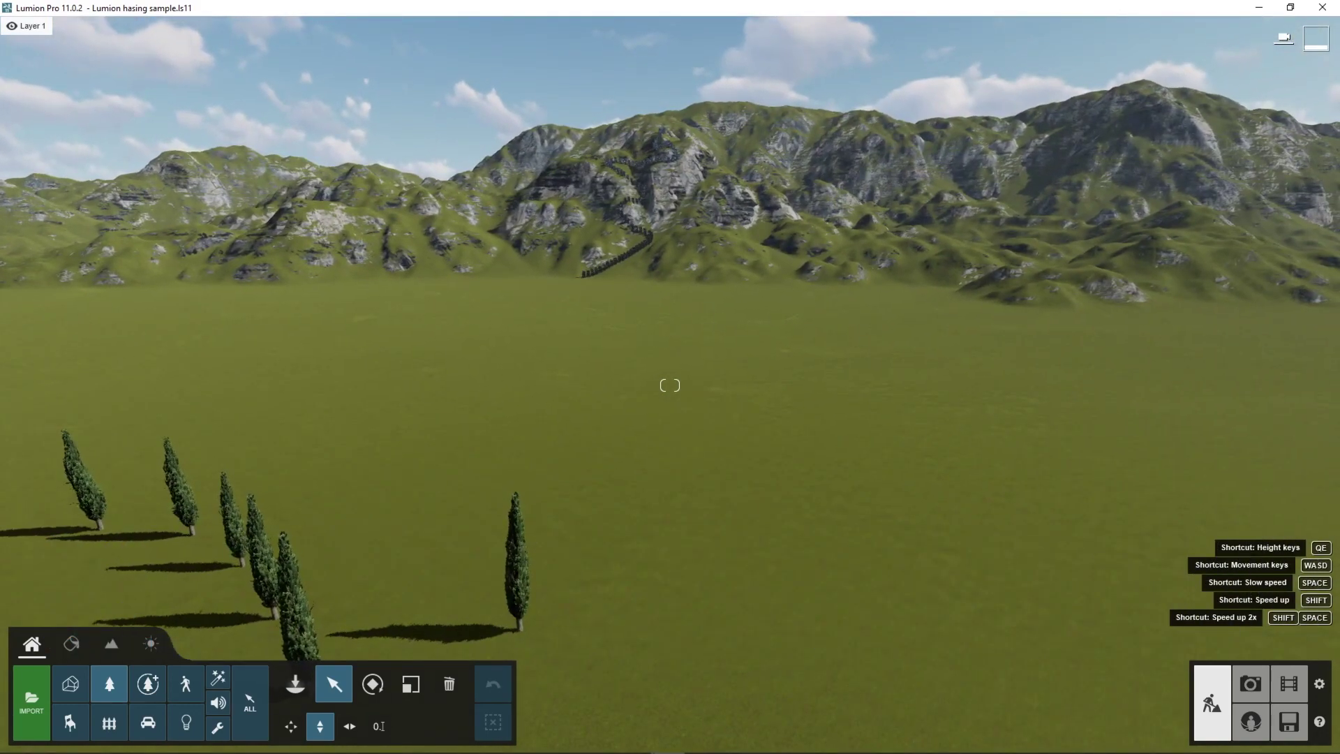
pyautogui.moveTo(670, 385)
pyautogui.mouseDown(button='right')
pyautogui.moveTo(454, 427)
pyautogui.moveTo(879, 352)
pyautogui.moveTo(670, 391)
pyautogui.moveTo(663, 419)
pyautogui.moveTo(670, 388)
pyautogui.mouseUp(button='right')
pyautogui.press('w')
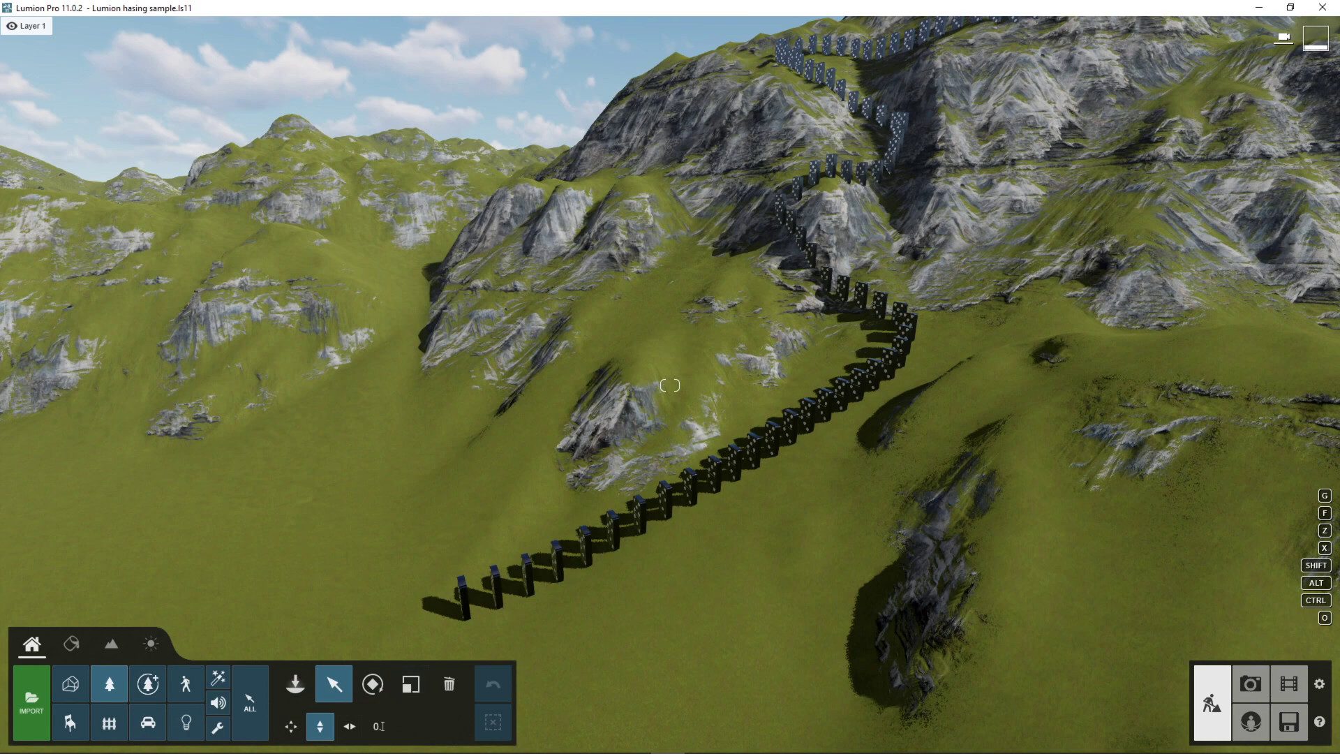
pyautogui.moveTo(670, 385); pyautogui.dragTo(852, 269, button='right')
pyautogui.press('w')
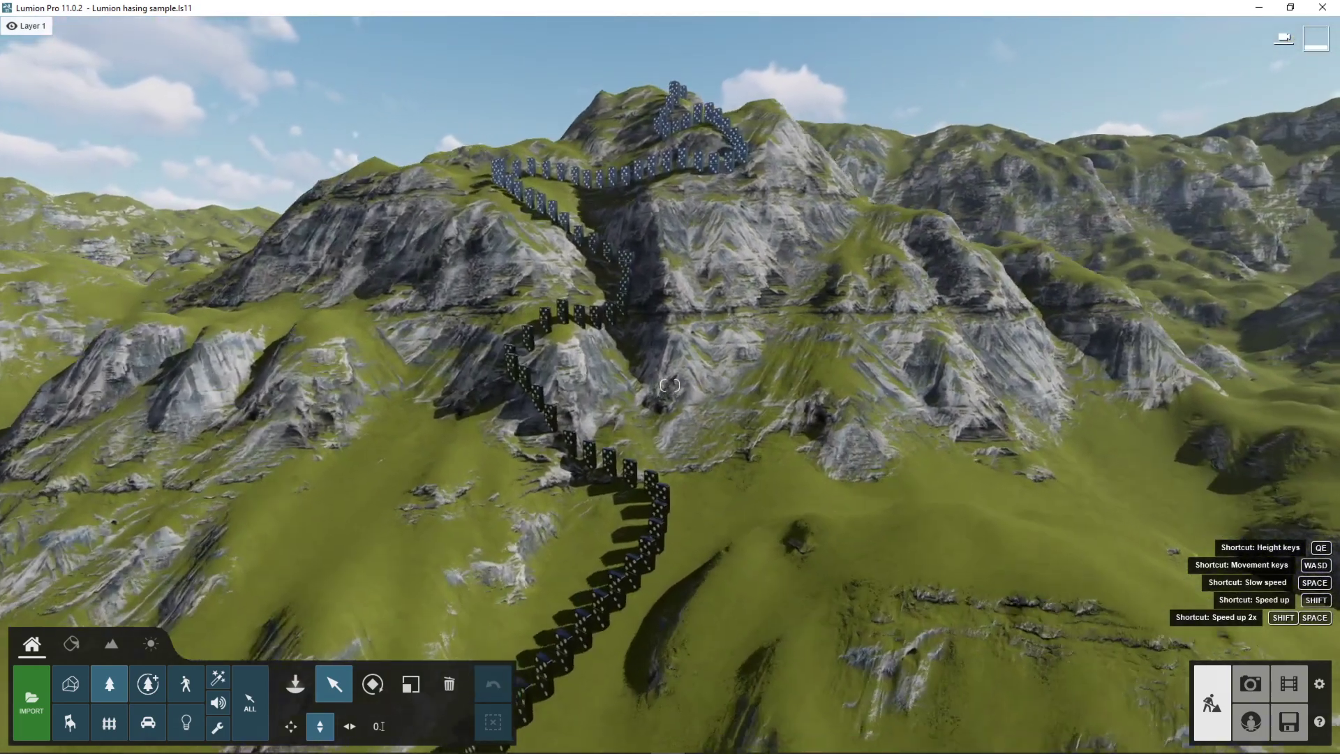
pyautogui.press('w')
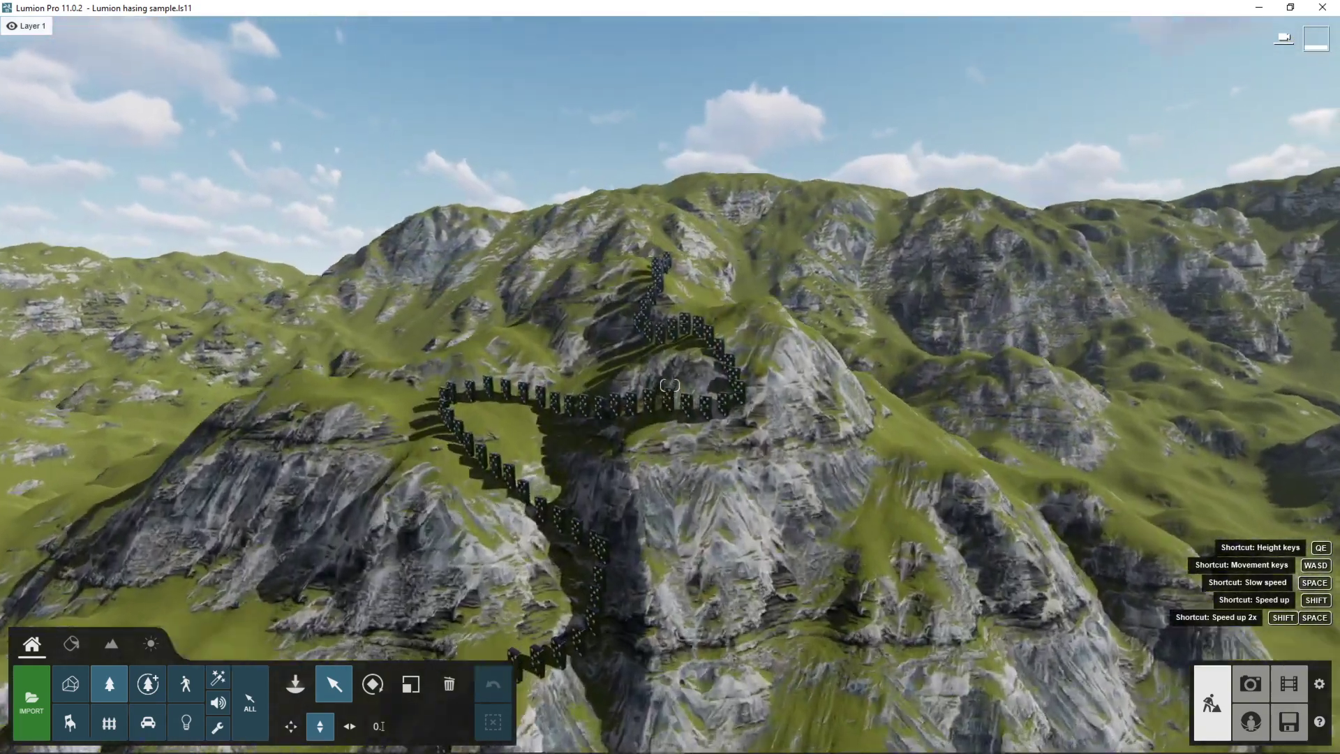
# Open the domino clip's Animated Phasing in the movie and compare the Start and End settings of Phasing animation 1
pyautogui.click(1290, 684)
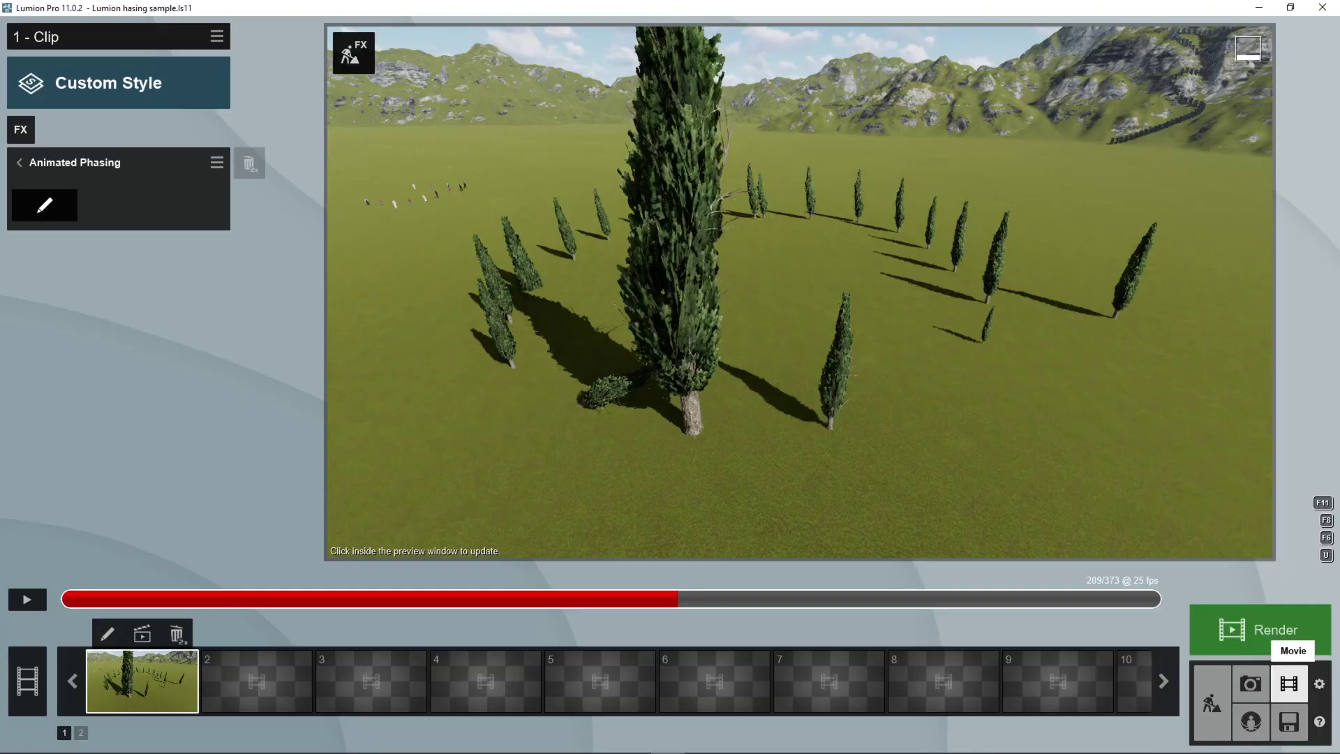
pyautogui.scroll(-4, 829, 681)
pyautogui.click(829, 681)
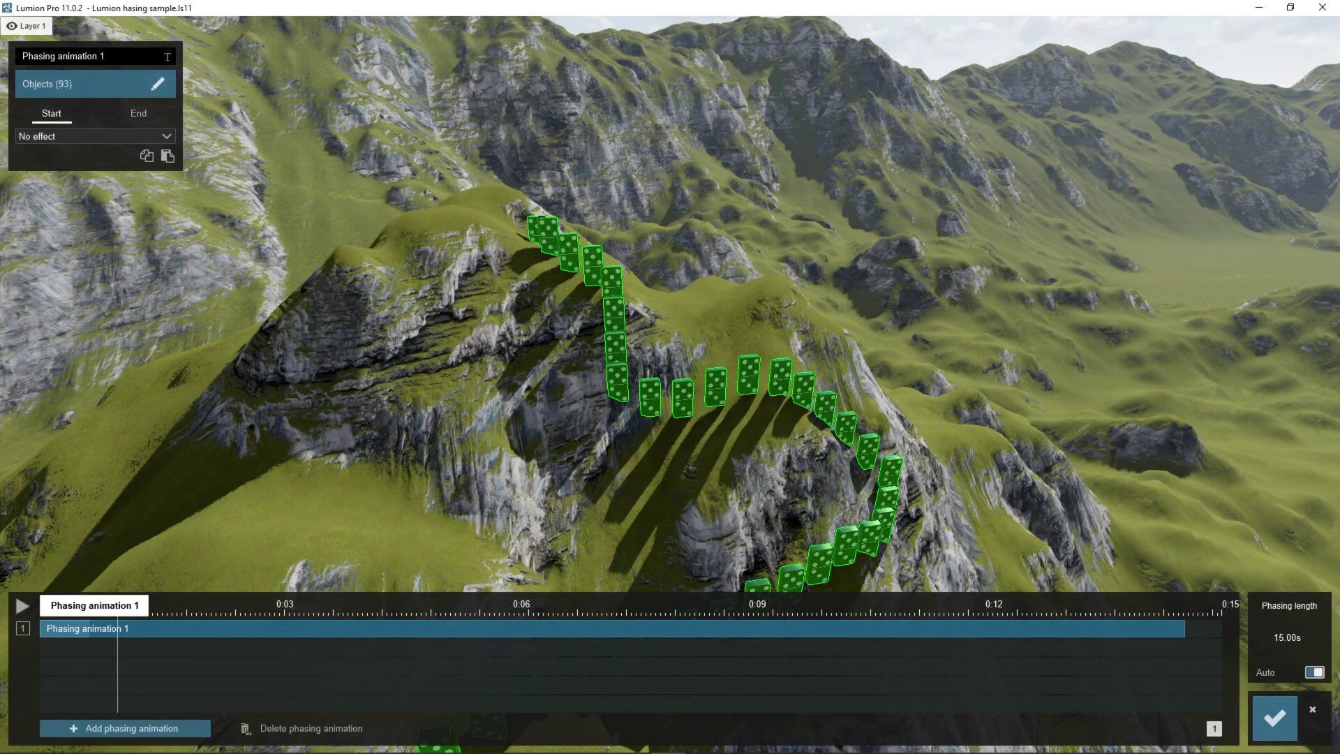
pyautogui.click(138, 114)
pyautogui.click(51, 113)
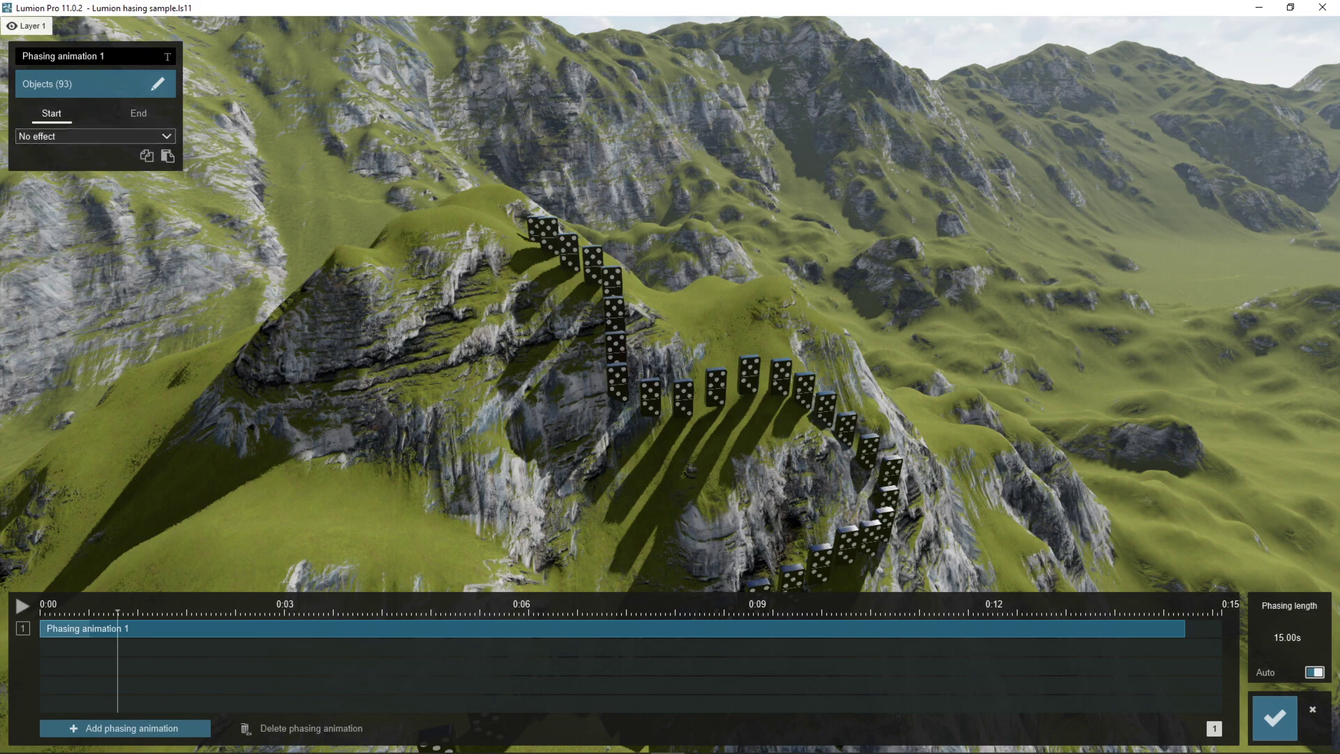
pyautogui.click(138, 114)
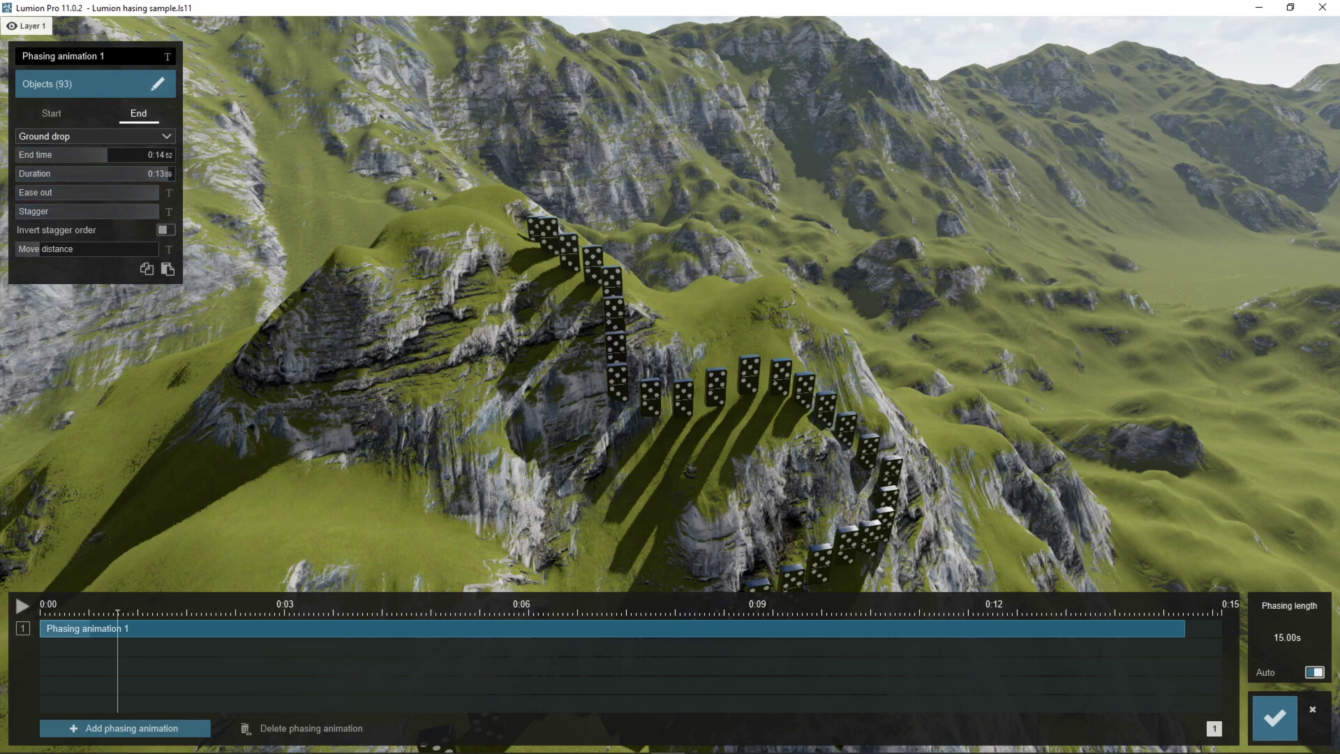
# Inspect the object selection of Phasing animation 1 along the whole line of dominoes and return to the domino clip
pyautogui.click(96, 83)
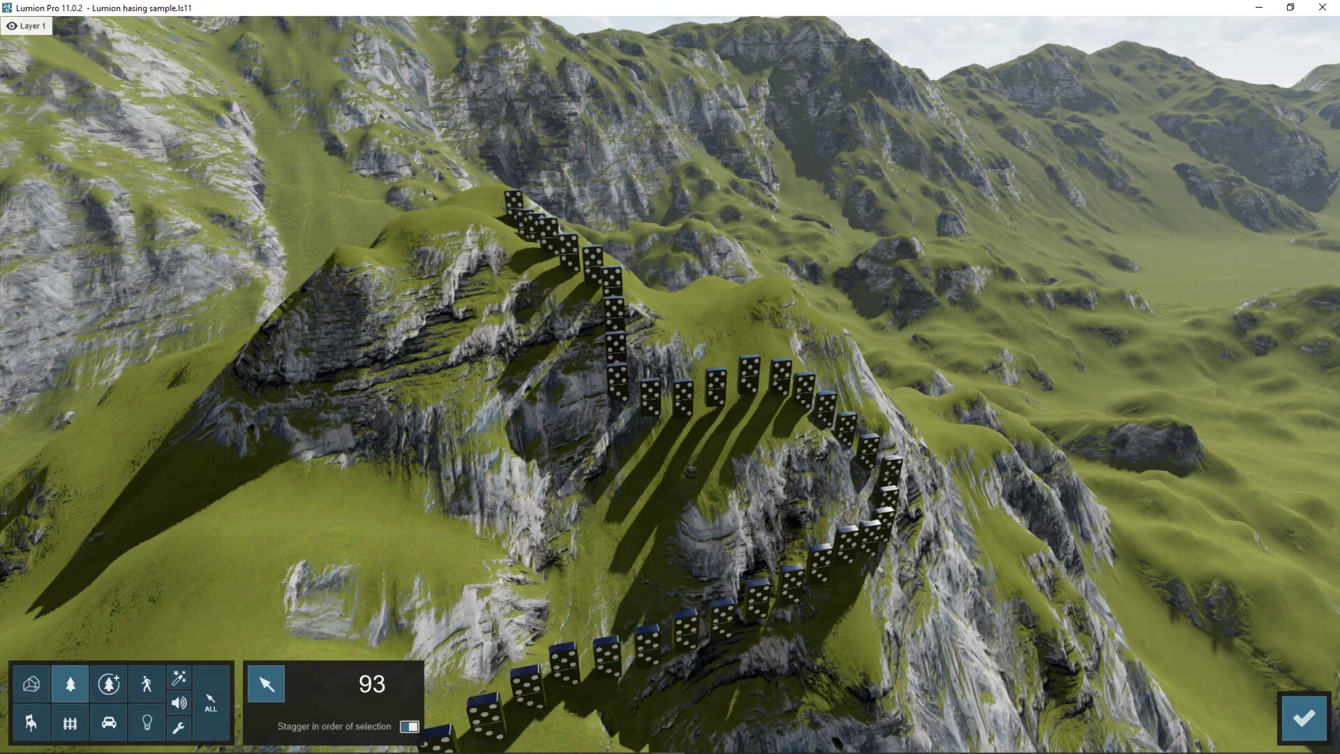
pyautogui.press('s')
pyautogui.moveTo(628, 349); pyautogui.dragTo(726, 446, button='right')
pyautogui.click(31, 684)
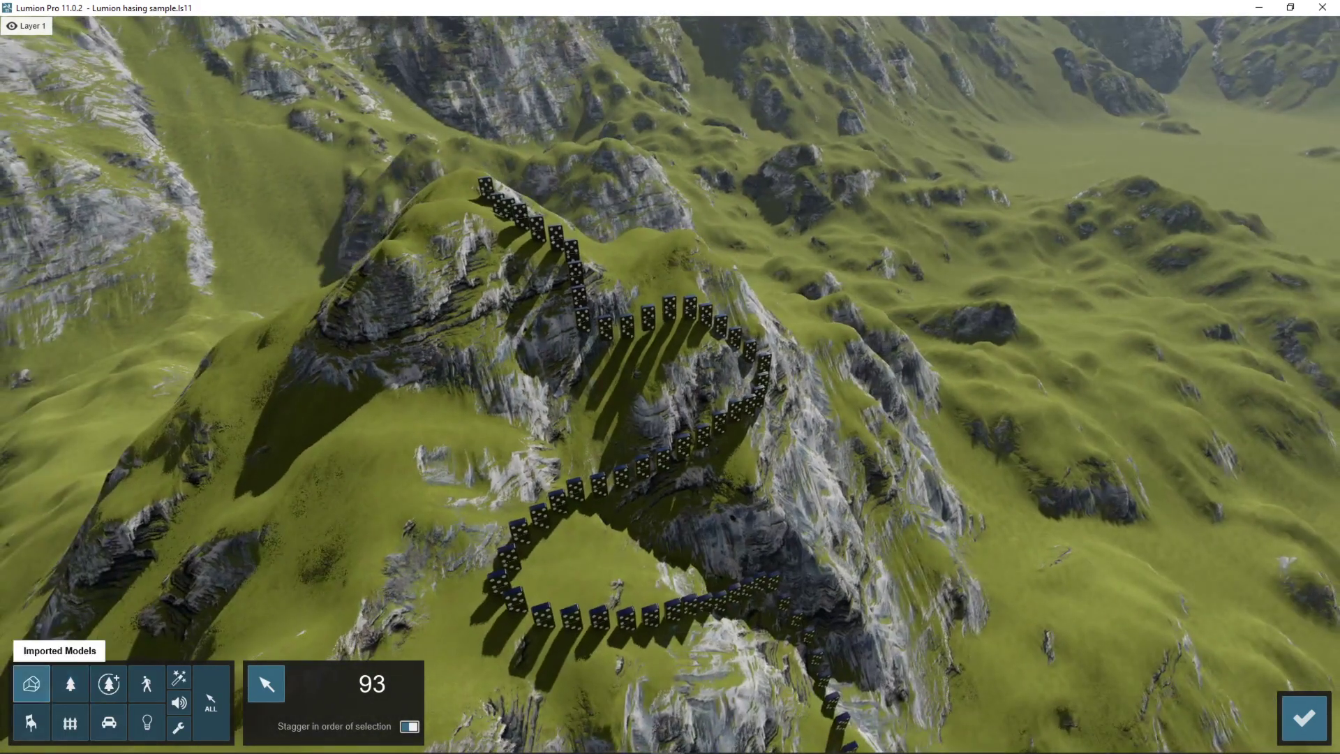
pyautogui.press('s')
pyautogui.moveTo(558, 321); pyautogui.dragTo(642, 412, button='right')
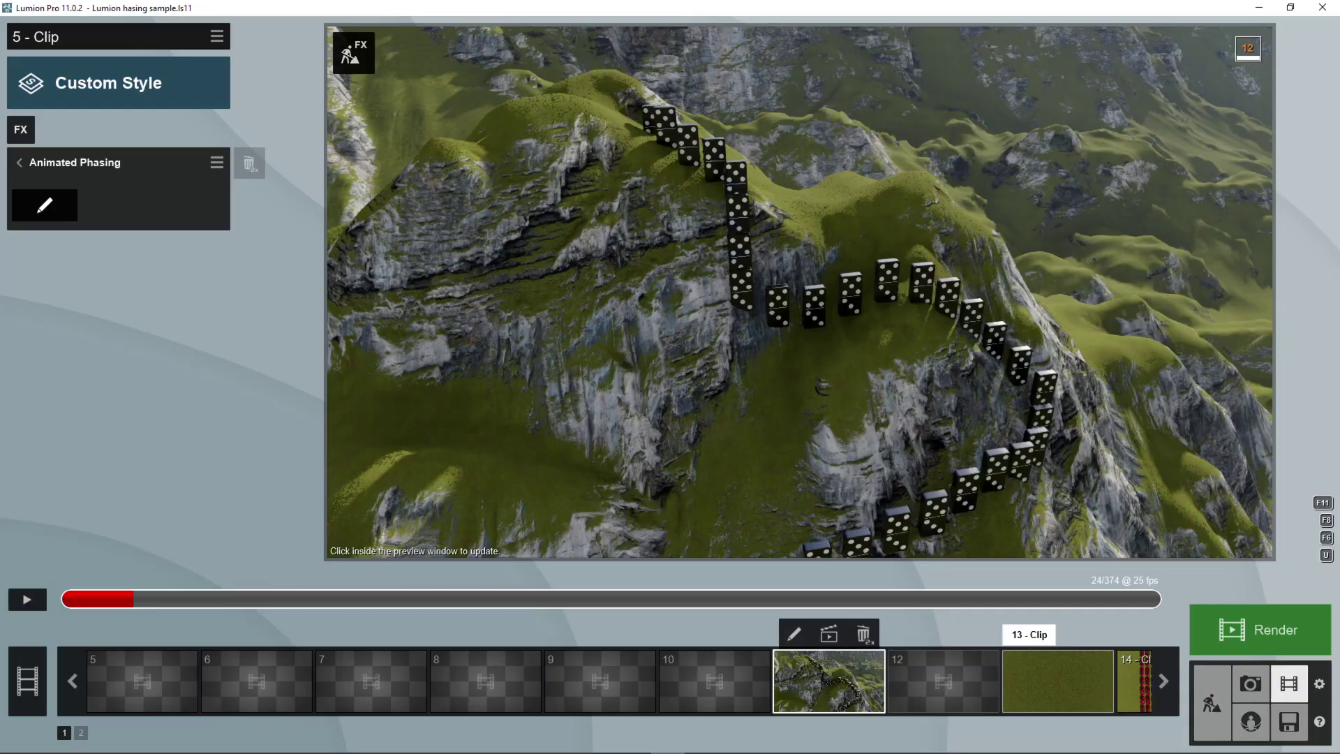
pyautogui.click(1303, 718)
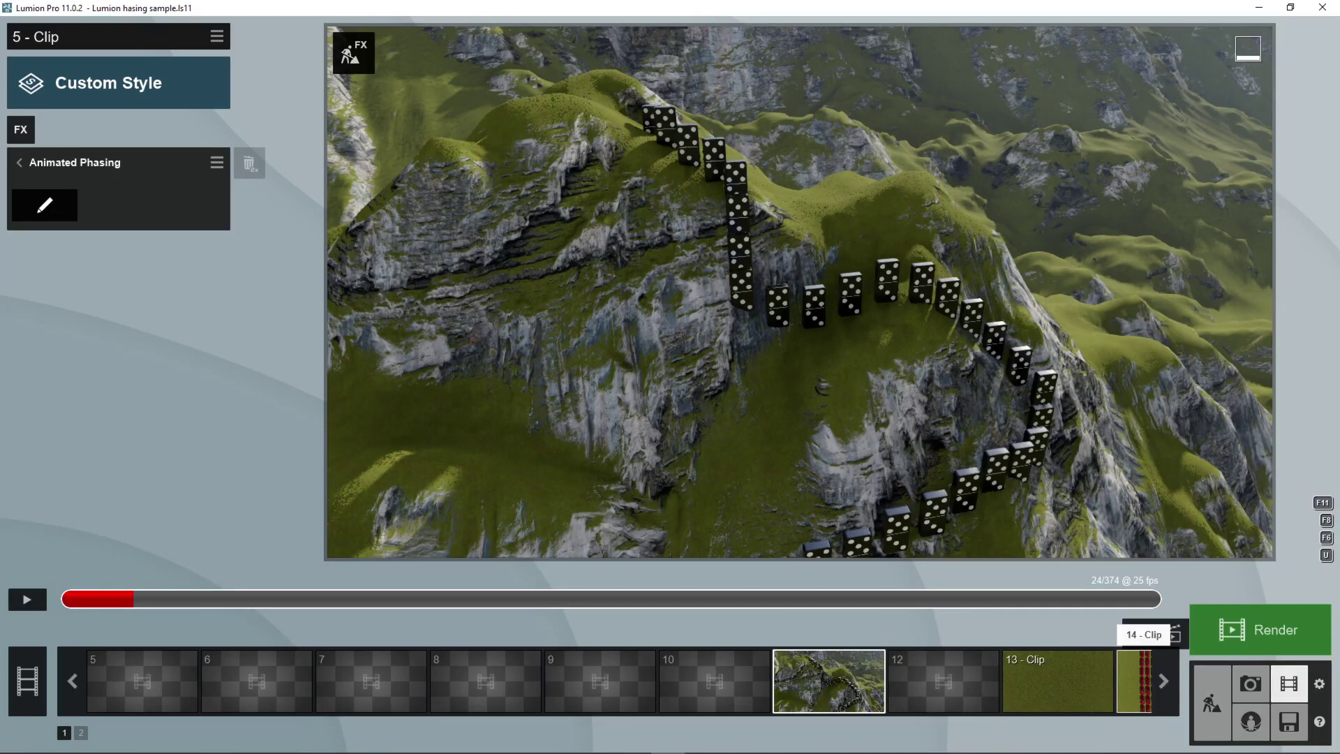
# Preview the phasing animations of the rows of red cars in clips 13 and 14
pyautogui.click(1058, 681)
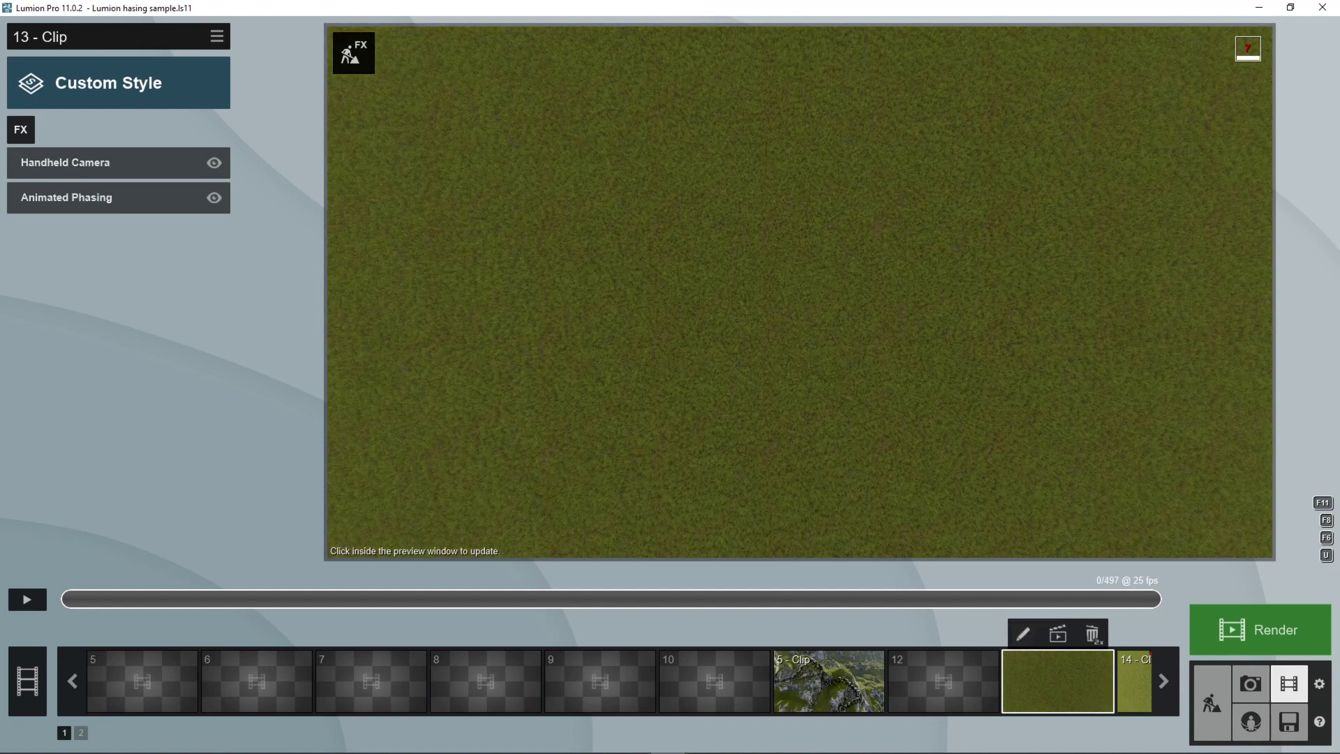
pyautogui.press('space')
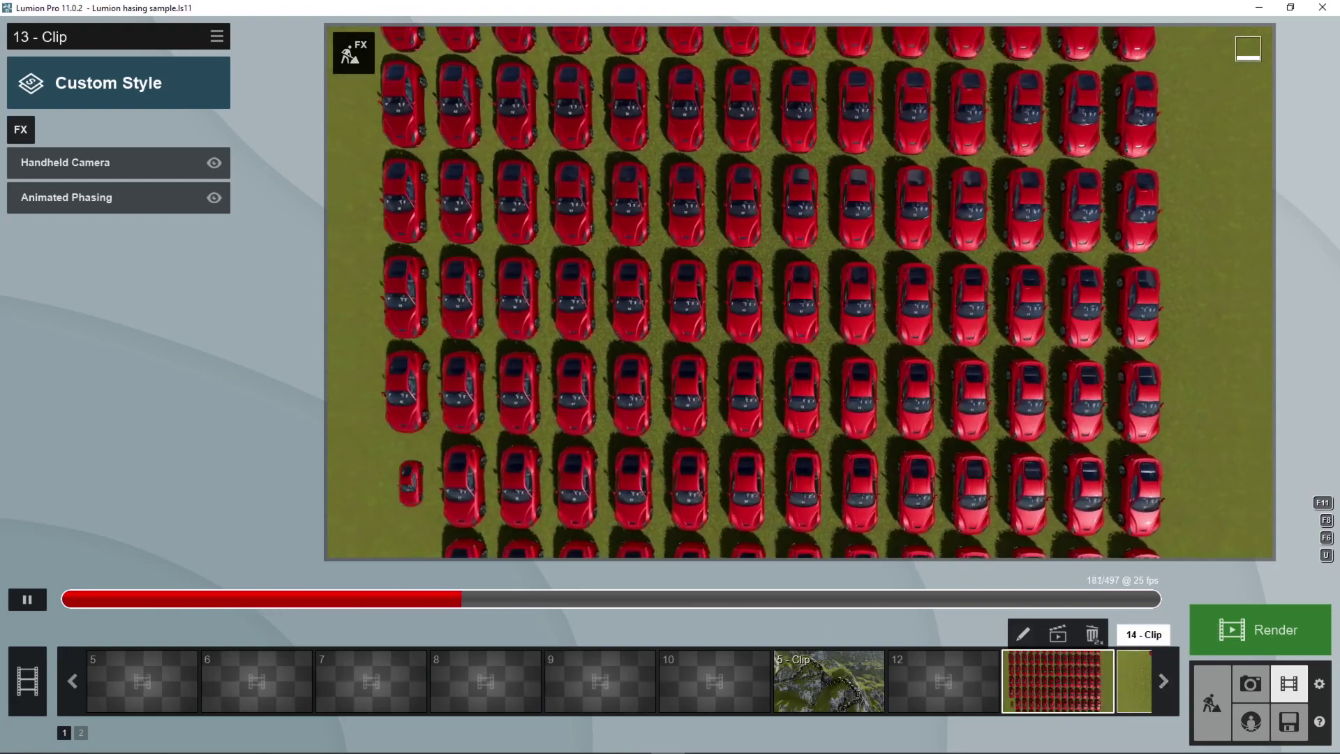
pyautogui.click(1134, 680)
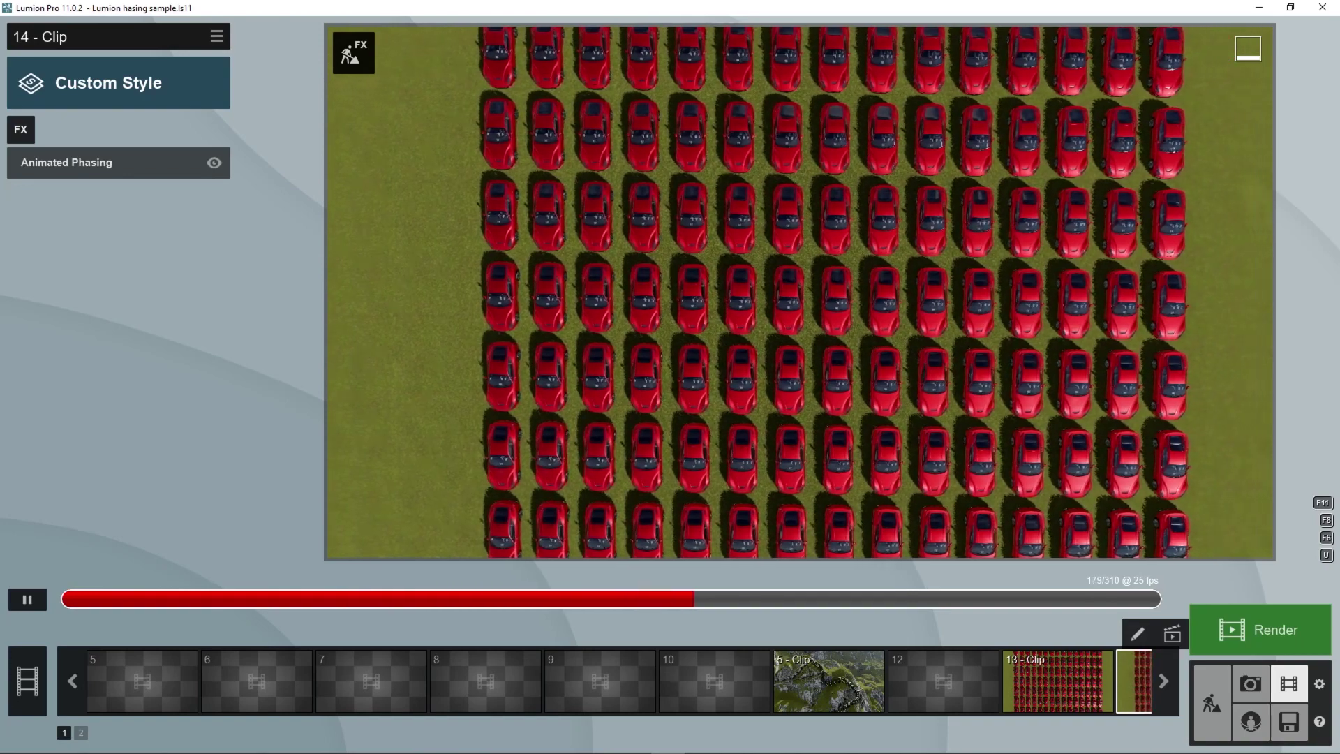
pyautogui.click(27, 599)
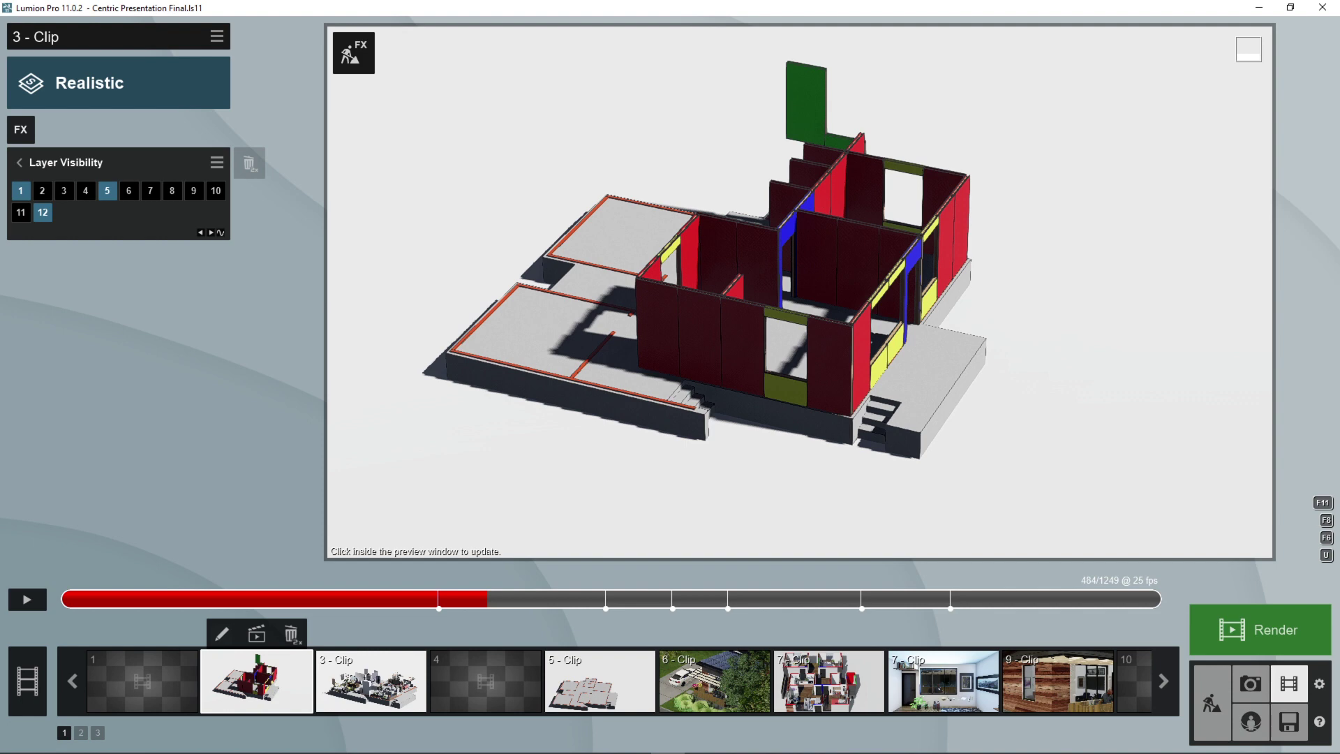
# Preview the panel house's assembly clip from its start and open its Animated Phasing for editing
pyautogui.moveTo(487, 598); pyautogui.dragTo(236, 599)
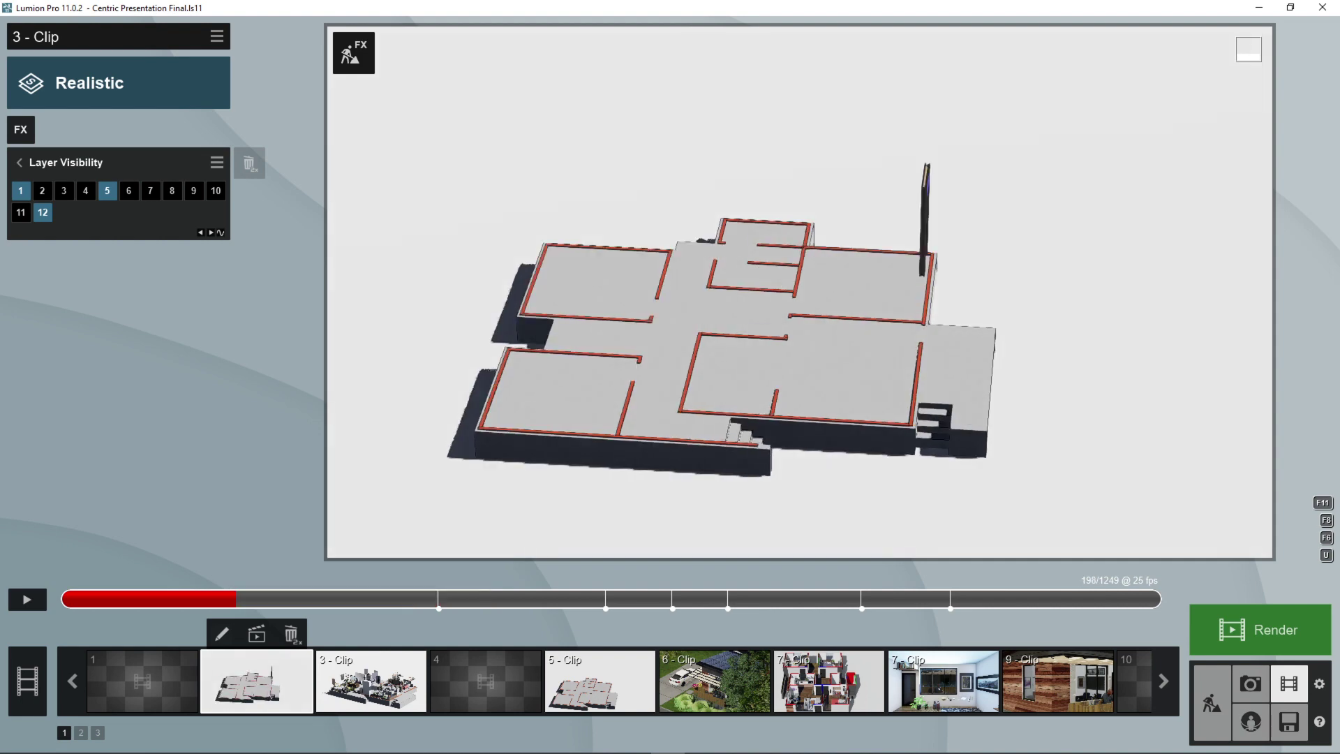
pyautogui.moveTo(77, 599); pyautogui.dragTo(60, 599)
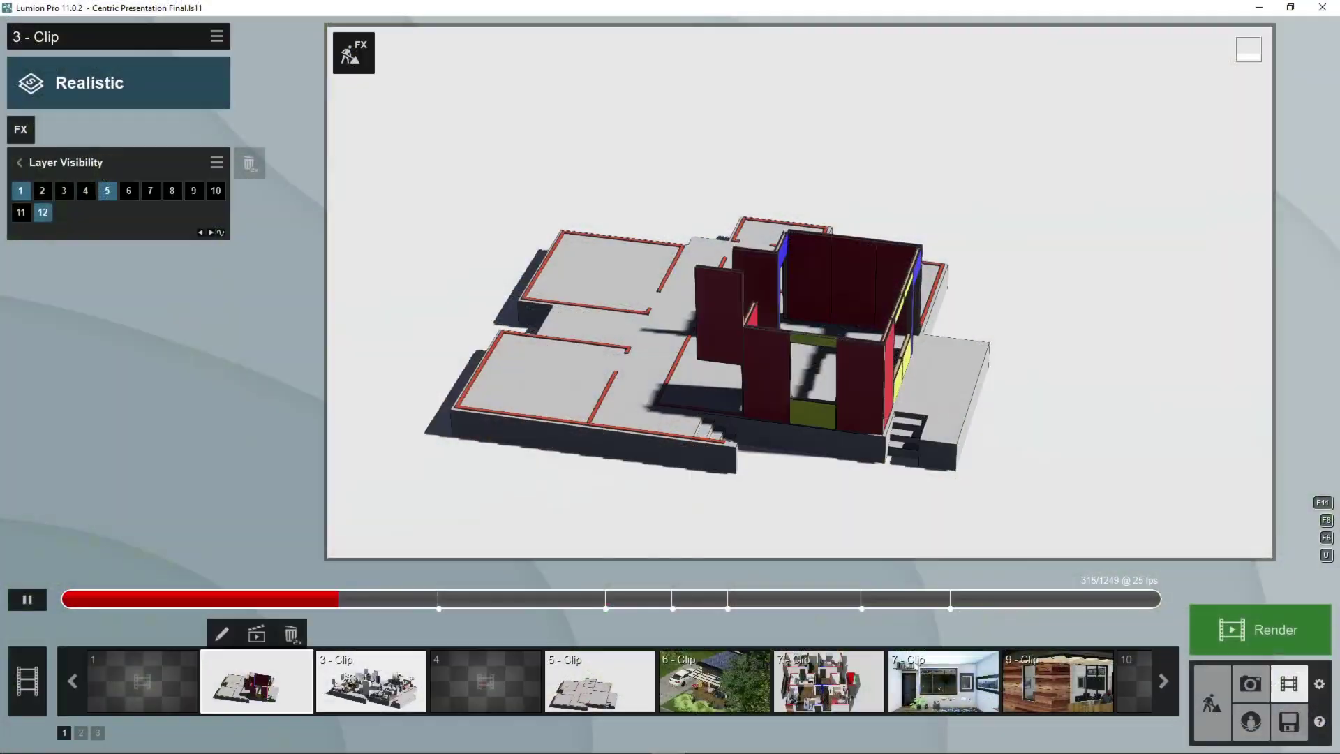
pyautogui.click(19, 162)
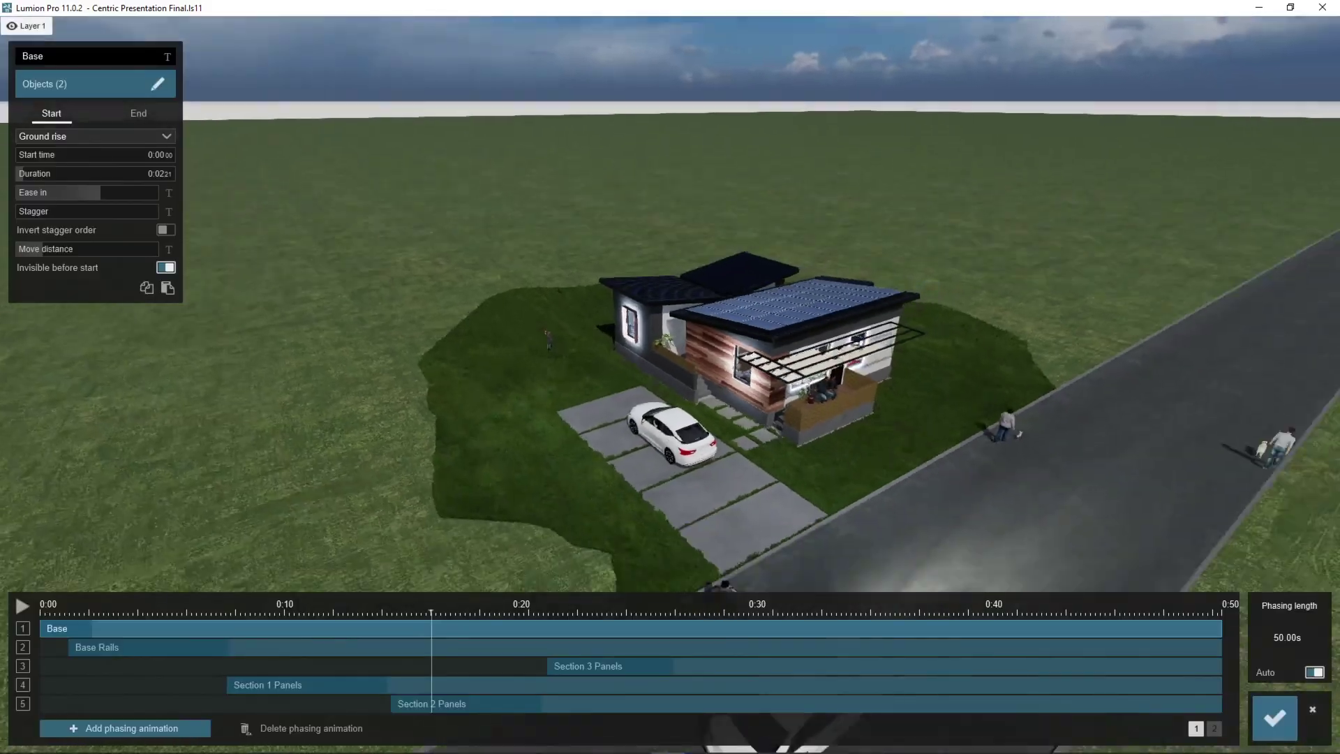
# Hide the Living Room Furniture, Bedroom 1, Bed 2 and Bed 3 furniture layers and the interior light layer
pyautogui.press('s')
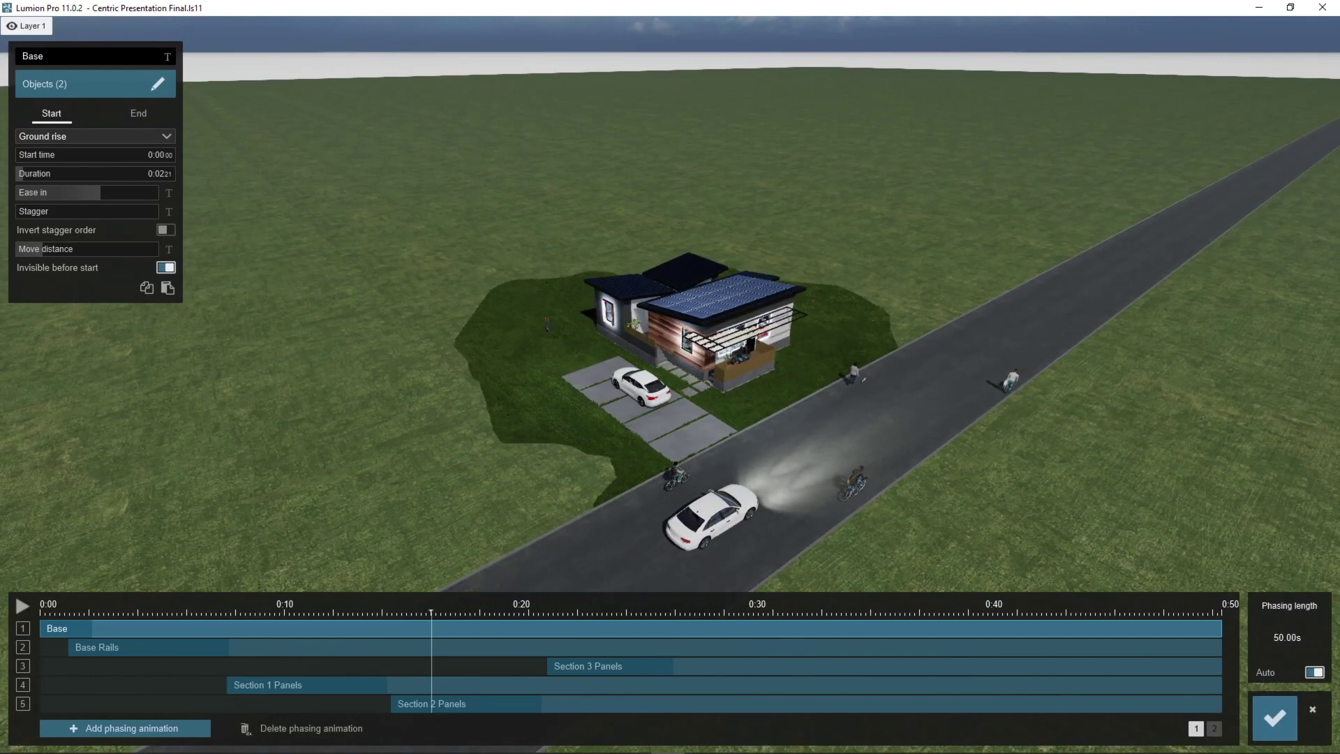
pyautogui.moveTo(28, 26)
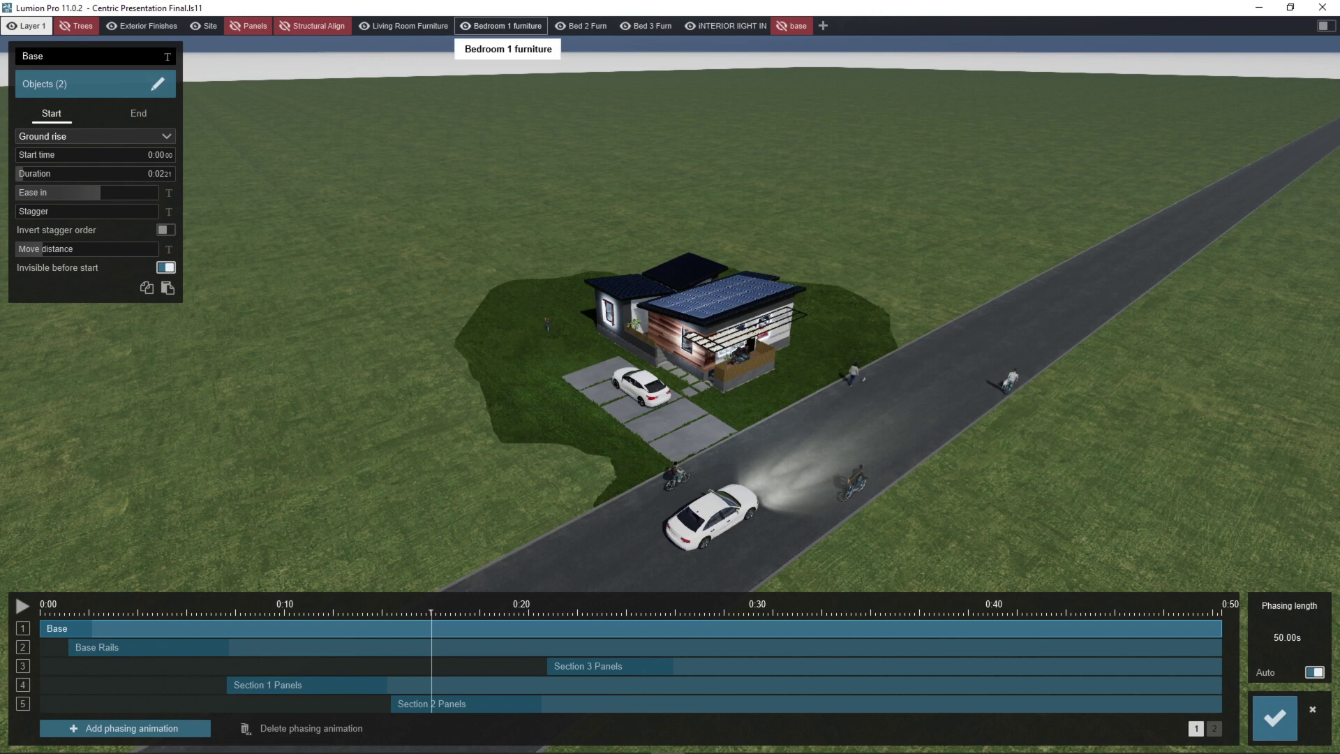
pyautogui.click(404, 26)
pyautogui.click(501, 26)
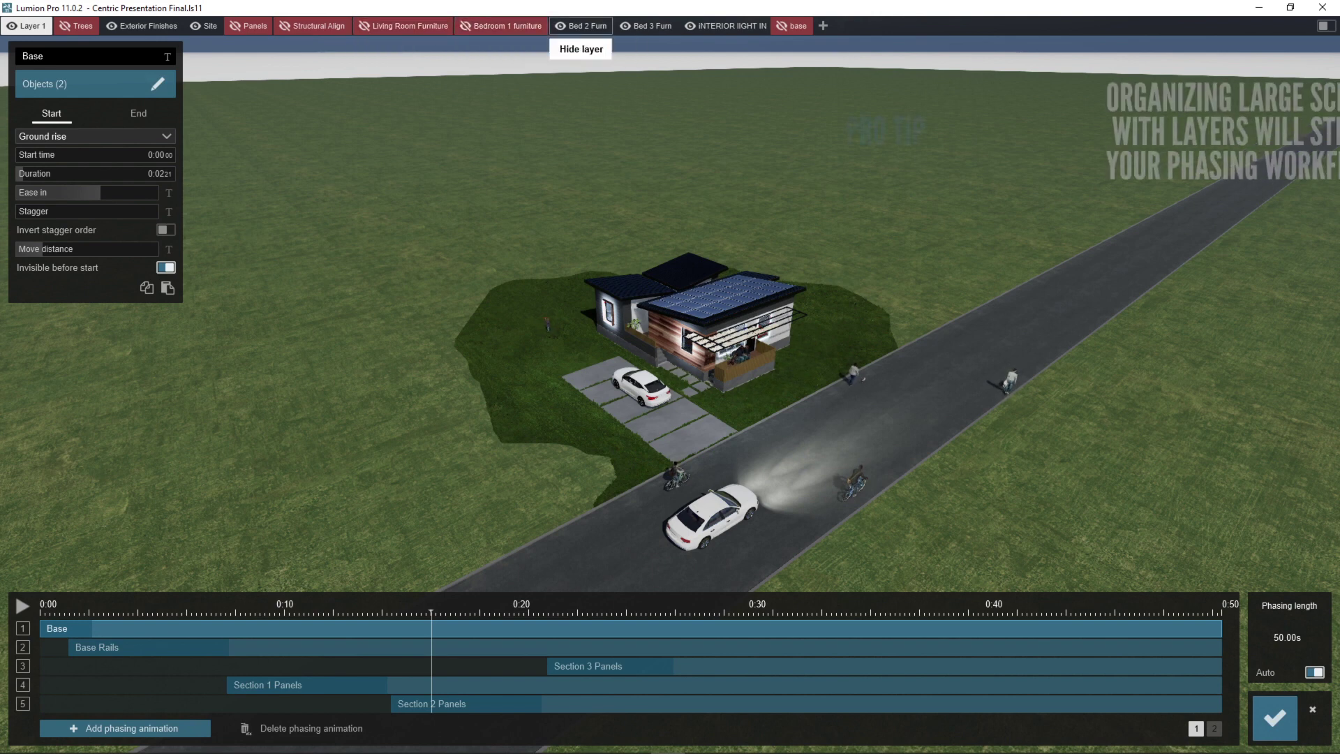
pyautogui.click(581, 25)
pyautogui.click(645, 25)
pyautogui.click(726, 26)
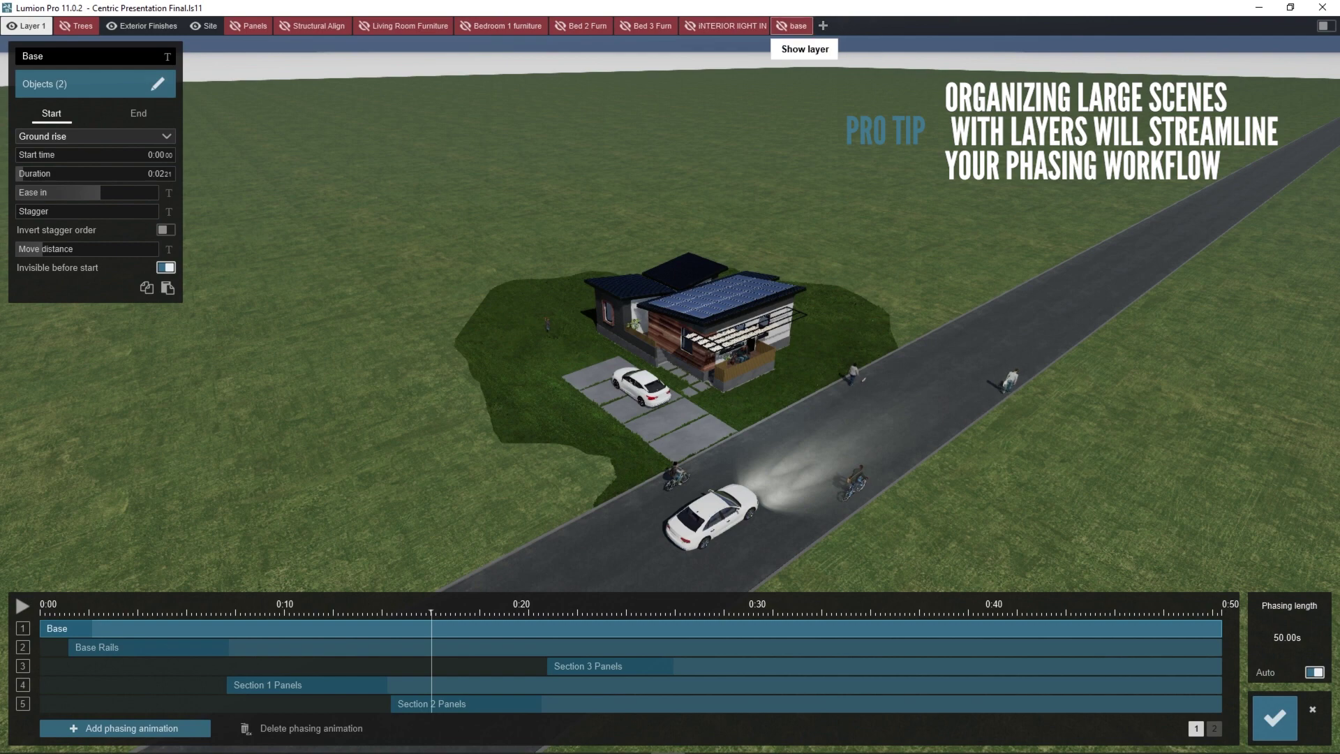
# Show the base layer and hide the Site and Exterior Finishes layers
pyautogui.click(794, 26)
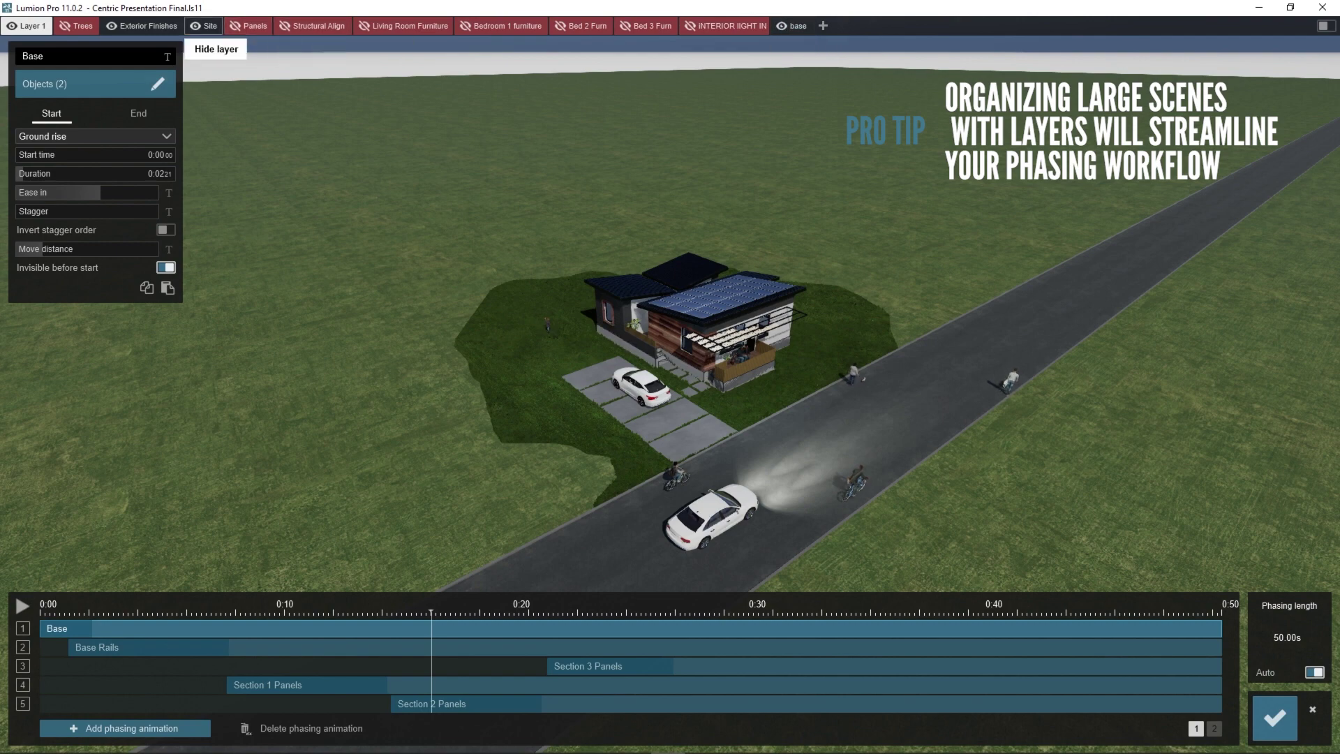
pyautogui.click(206, 26)
pyautogui.click(143, 26)
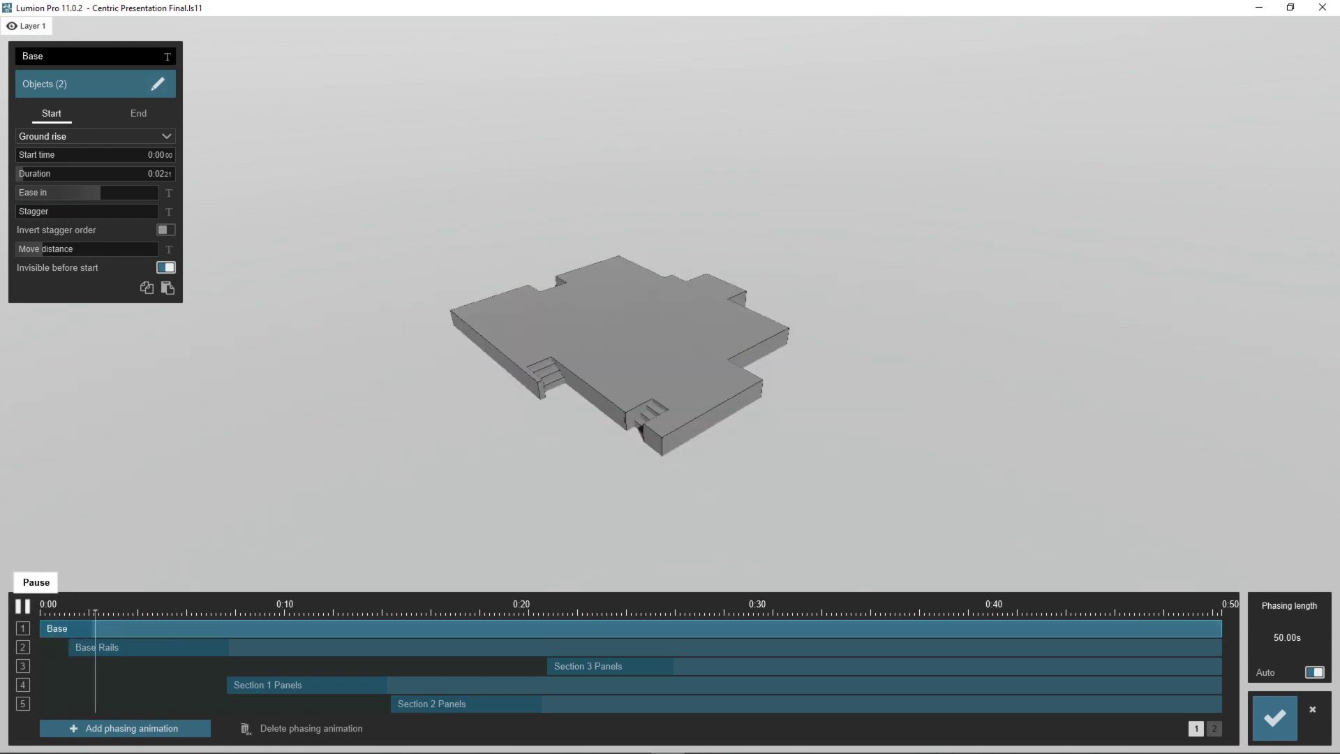
# Preview the house's phasing from the Base phase onward, pausing to check the settings of the Base Rails phase
pyautogui.click(22, 606)
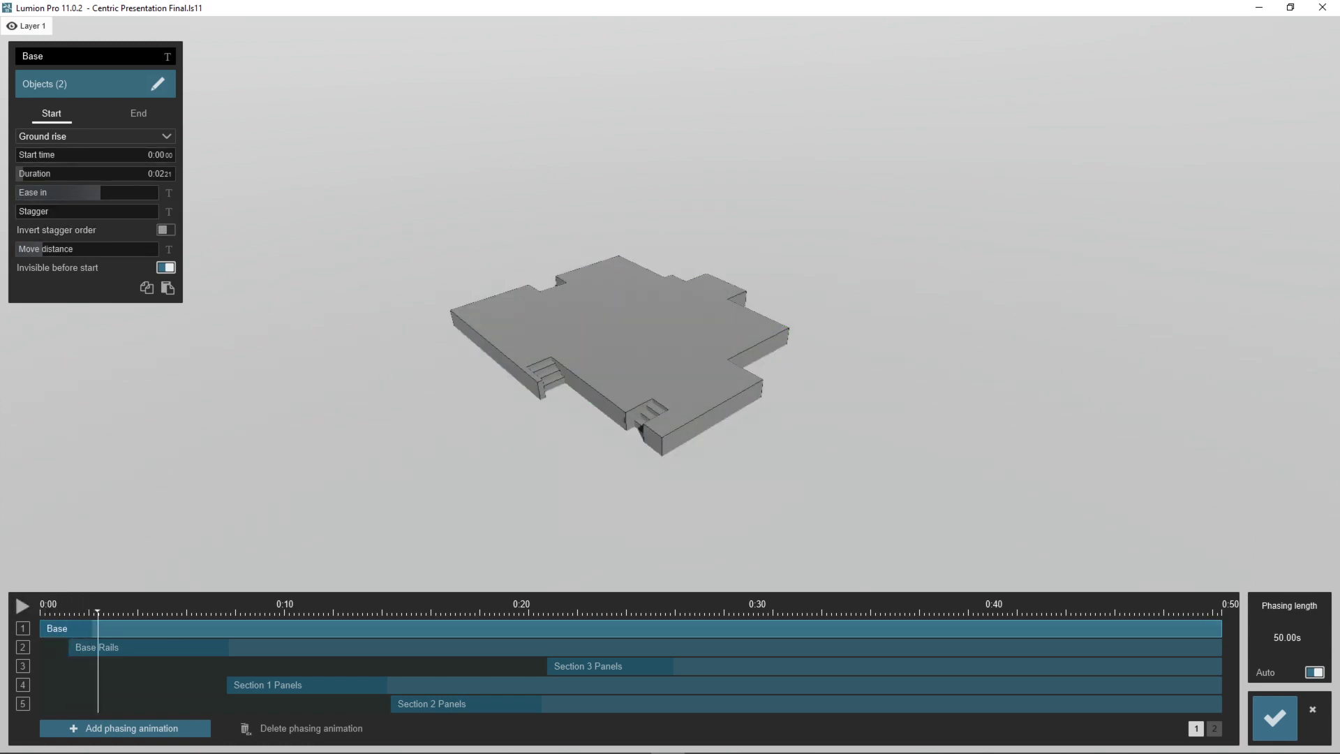
pyautogui.click(115, 647)
pyautogui.click(22, 606)
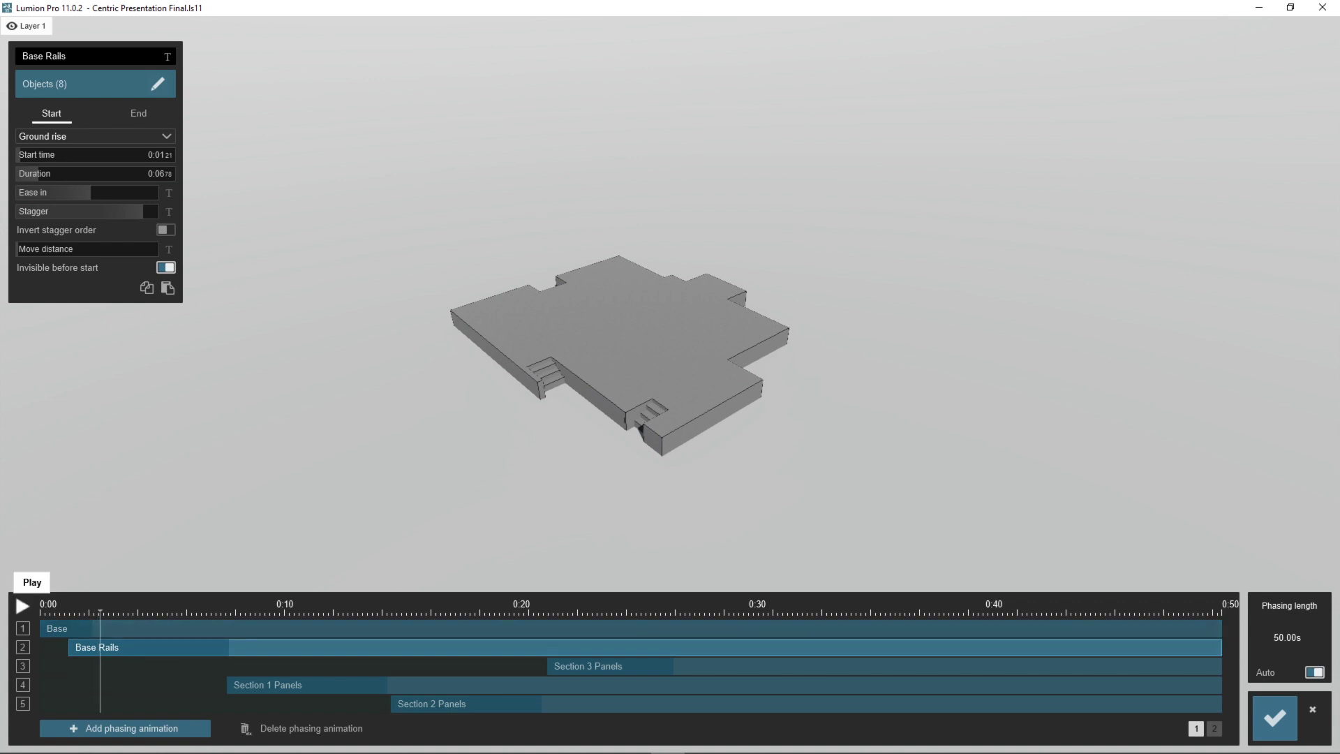
pyautogui.click(22, 606)
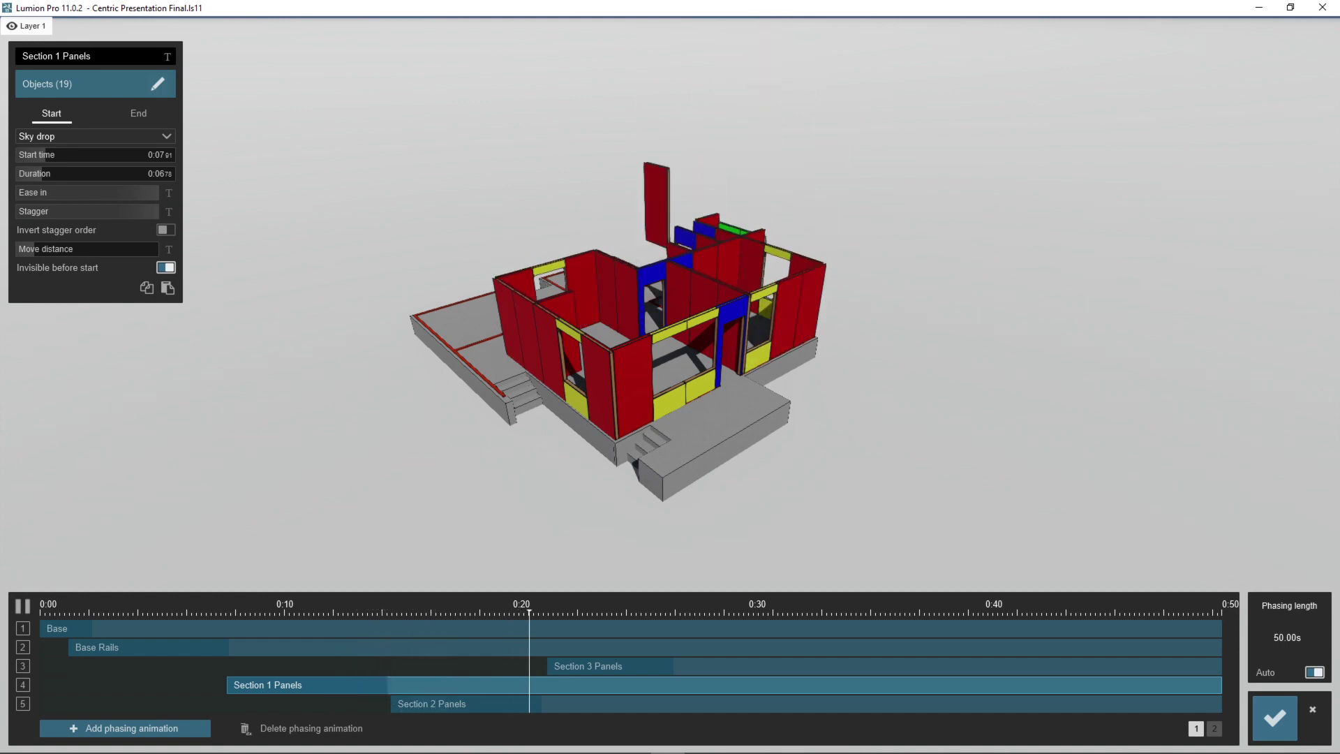
# Try Section 3 Panels before Section 2 Panels, and restore their order with Section 2 starting at 0:14.75 and Section 3 at 0:21.07
pyautogui.moveTo(594, 666); pyautogui.dragTo(564, 681)
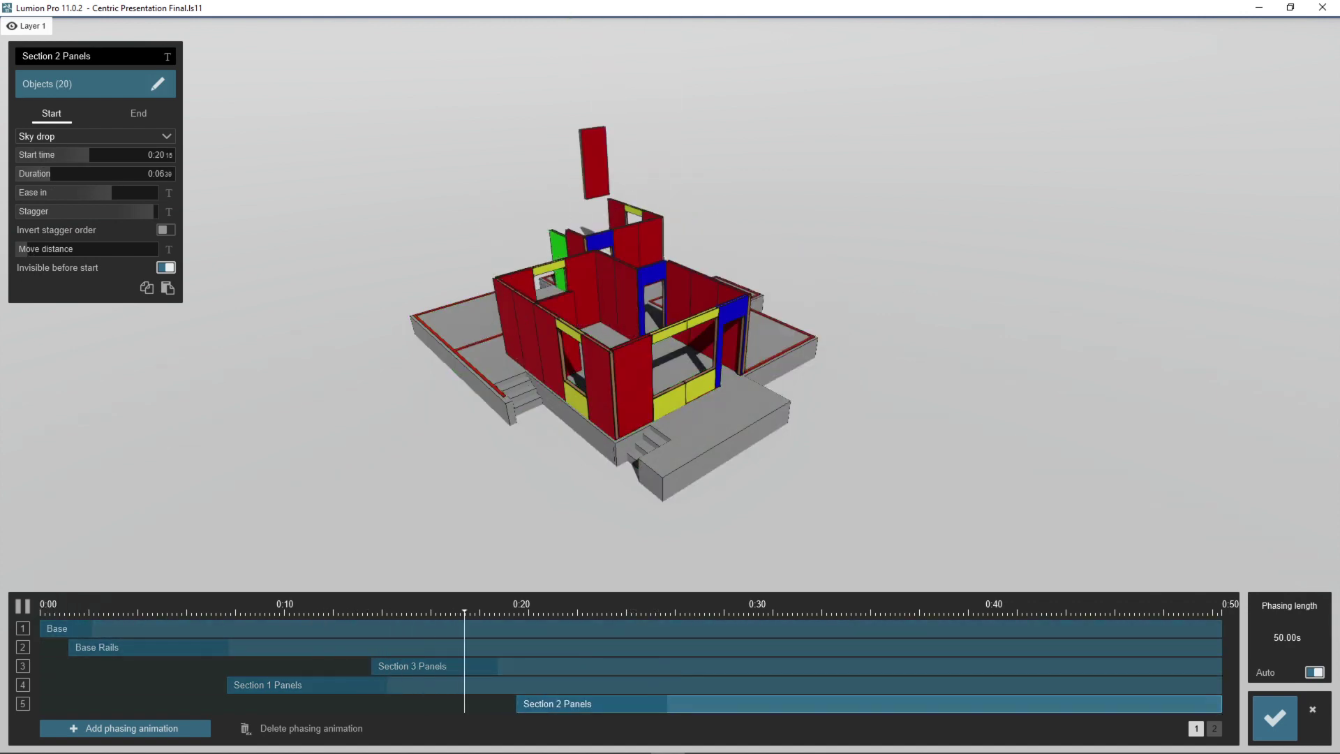
pyautogui.moveTo(418, 666); pyautogui.dragTo(430, 703)
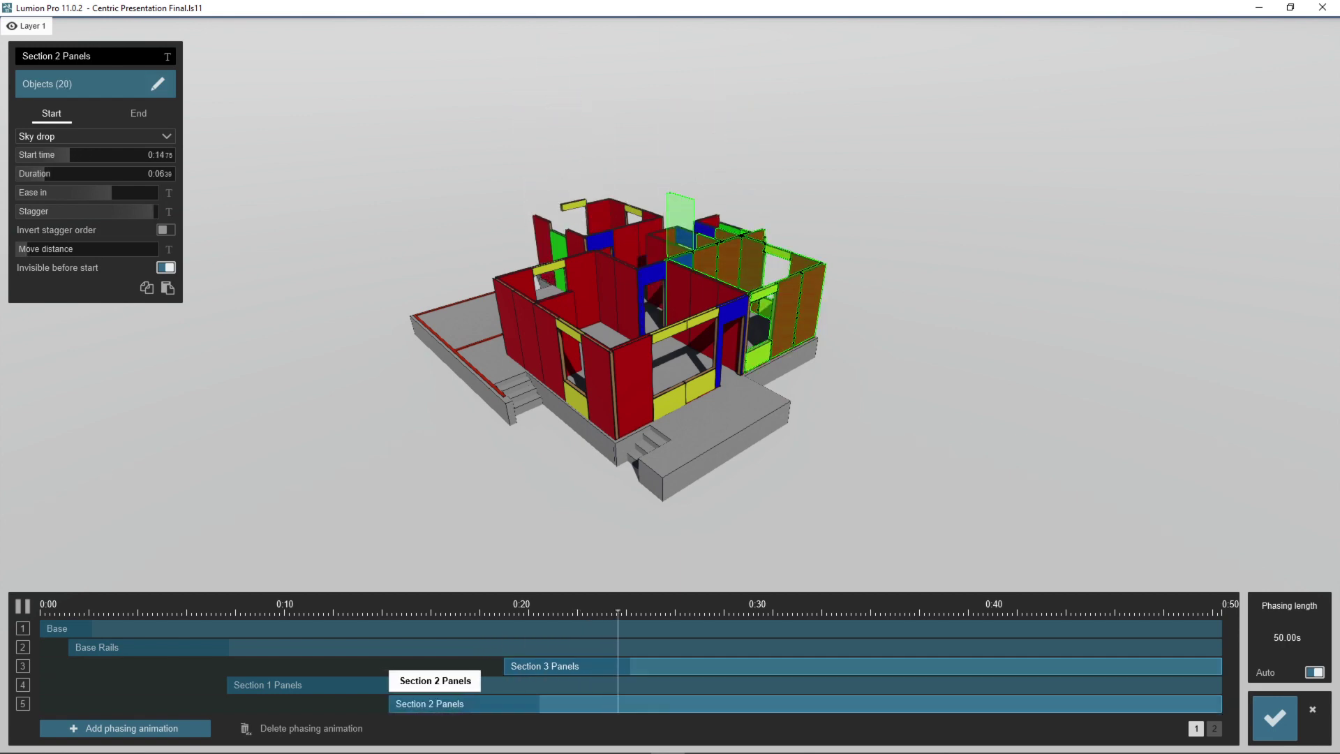
pyautogui.moveTo(550, 666); pyautogui.dragTo(584, 666)
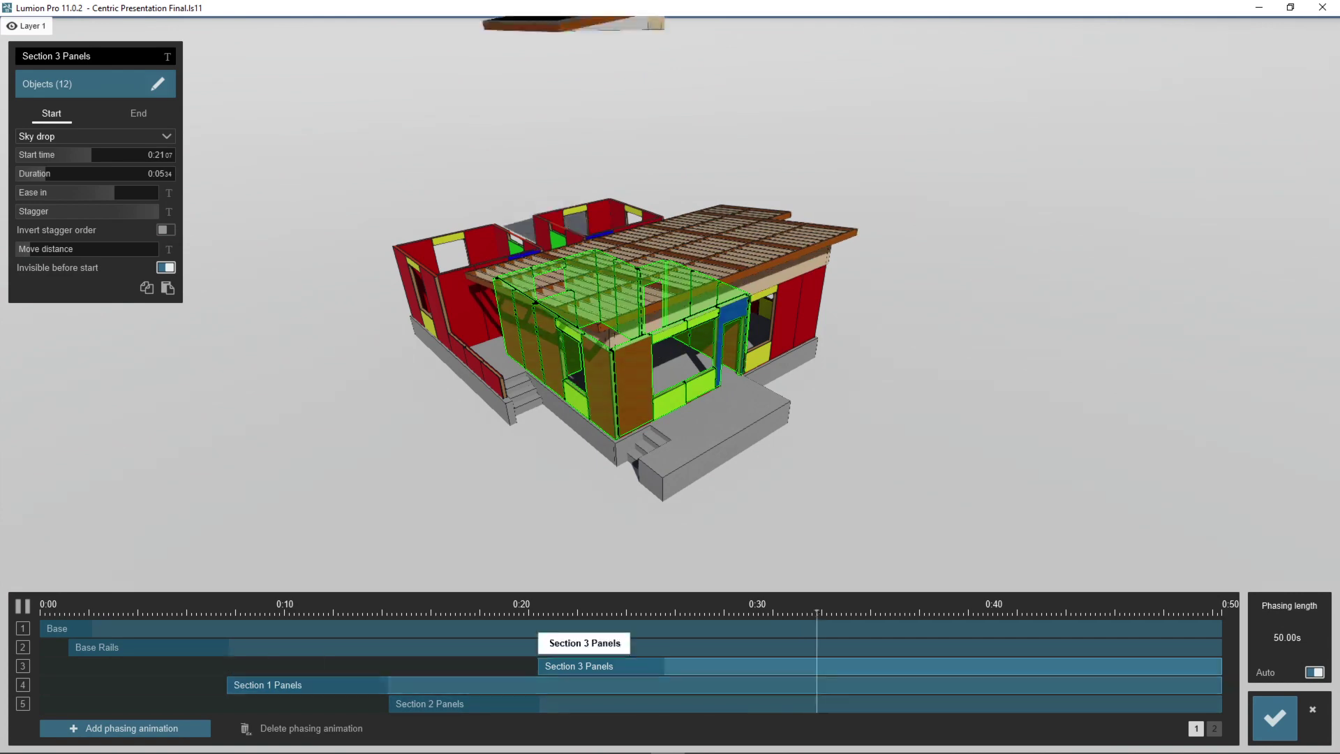
# Replay the assembly from the Section 3 Panels phase and examine the Top Plates and Roofs phases on the second page
pyautogui.moveTo(829, 612); pyautogui.dragTo(577, 612)
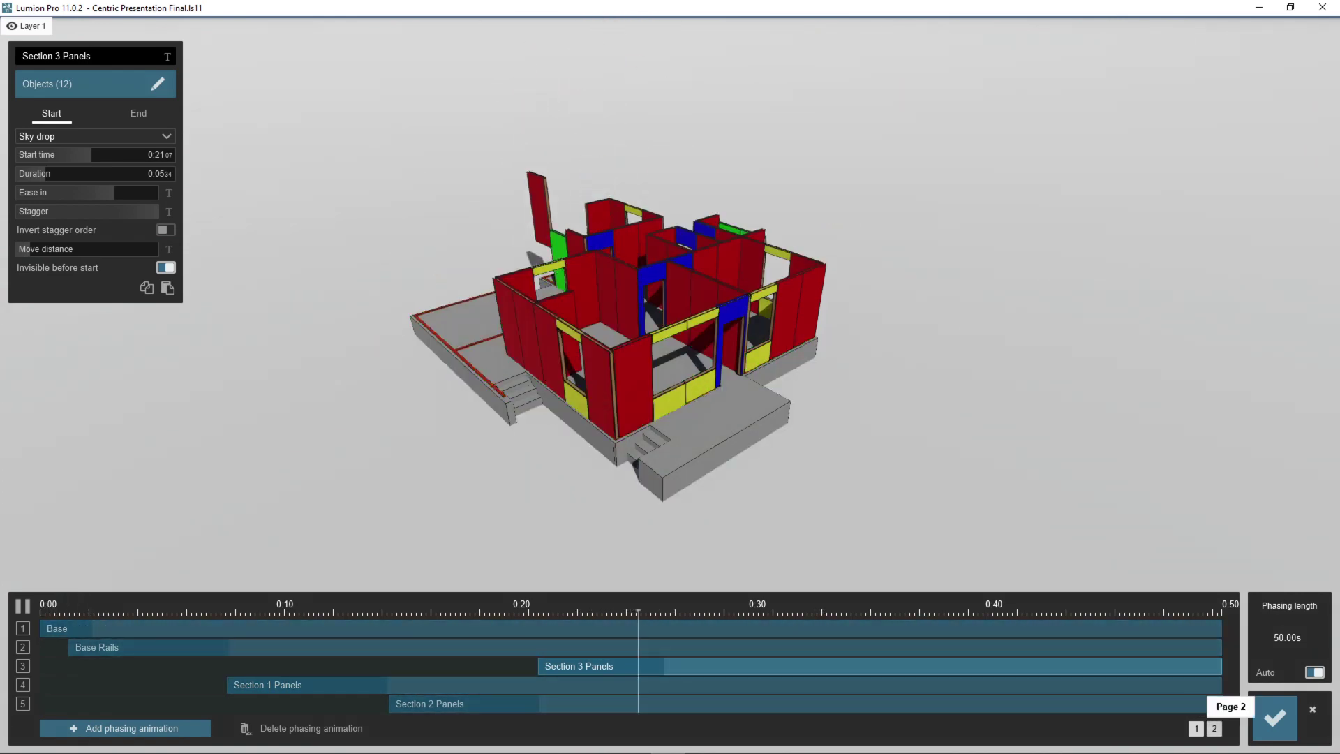
pyautogui.click(1214, 728)
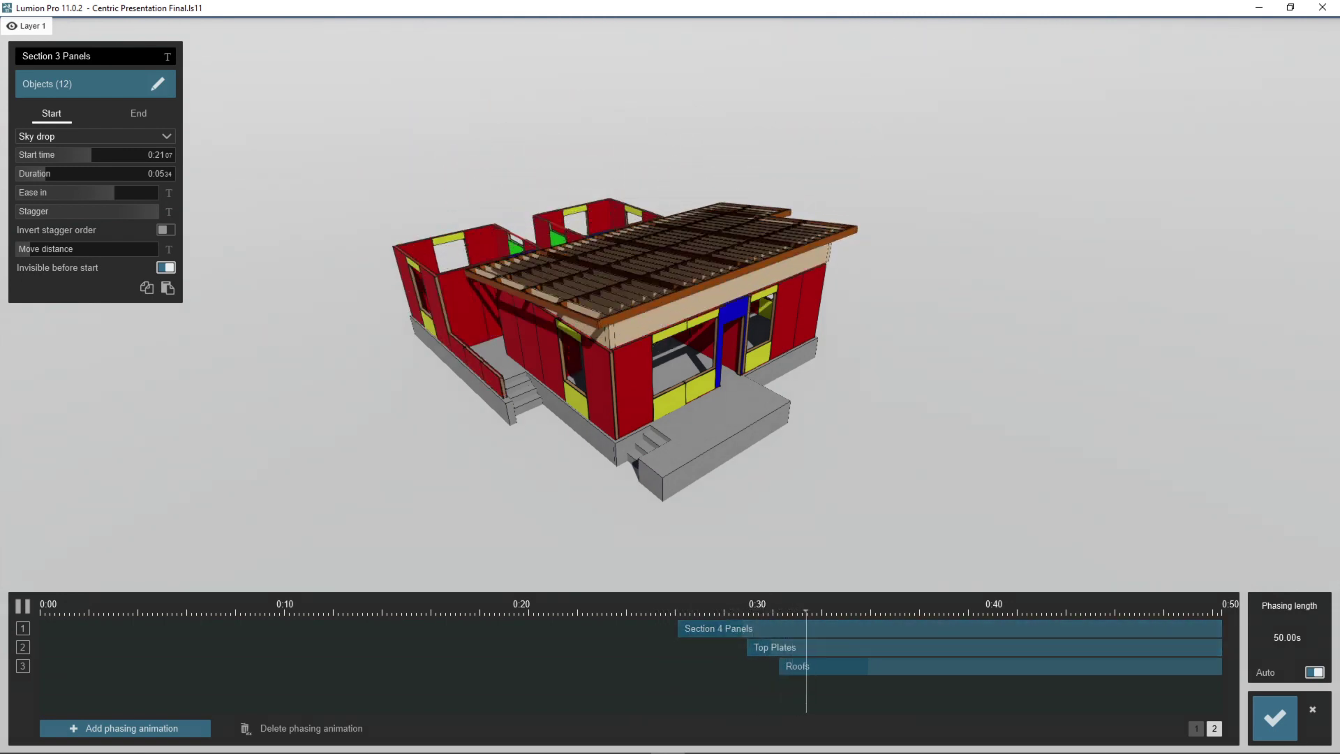
pyautogui.click(775, 648)
pyautogui.click(799, 666)
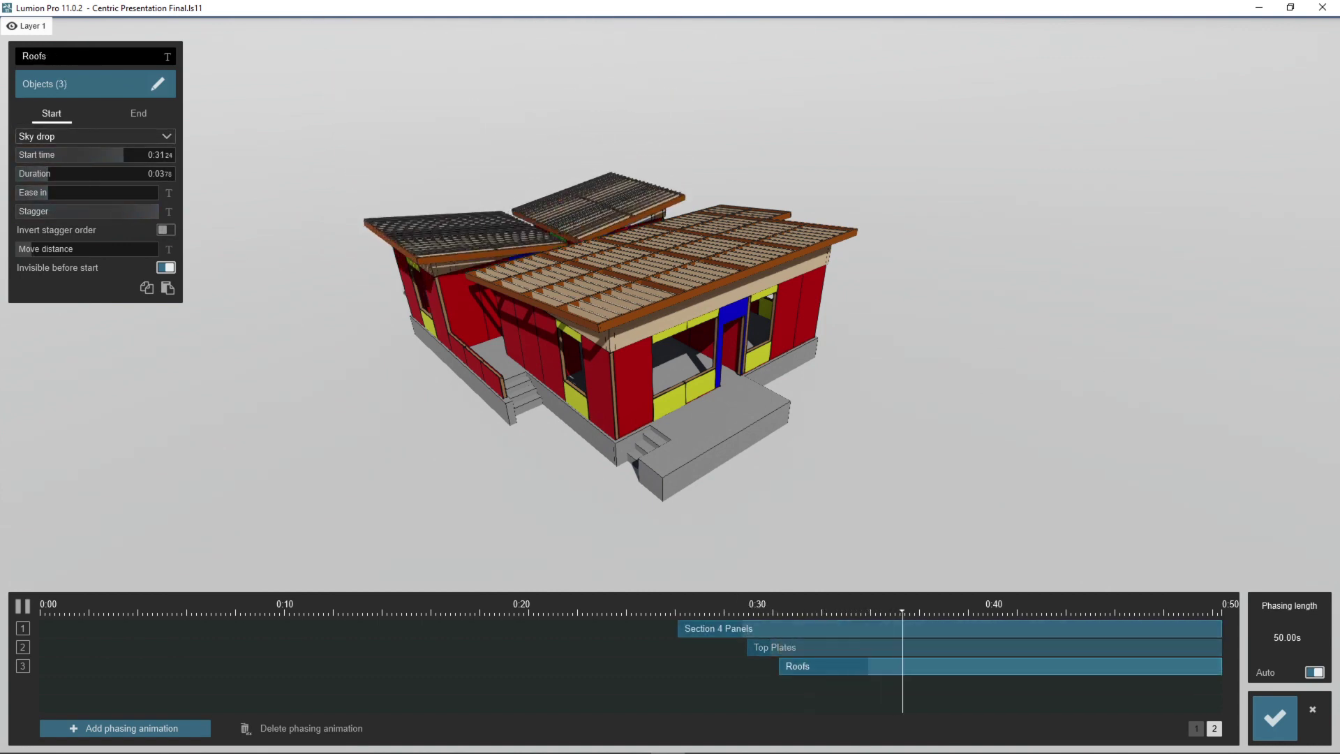
pyautogui.moveTo(908, 612); pyautogui.dragTo(583, 612)
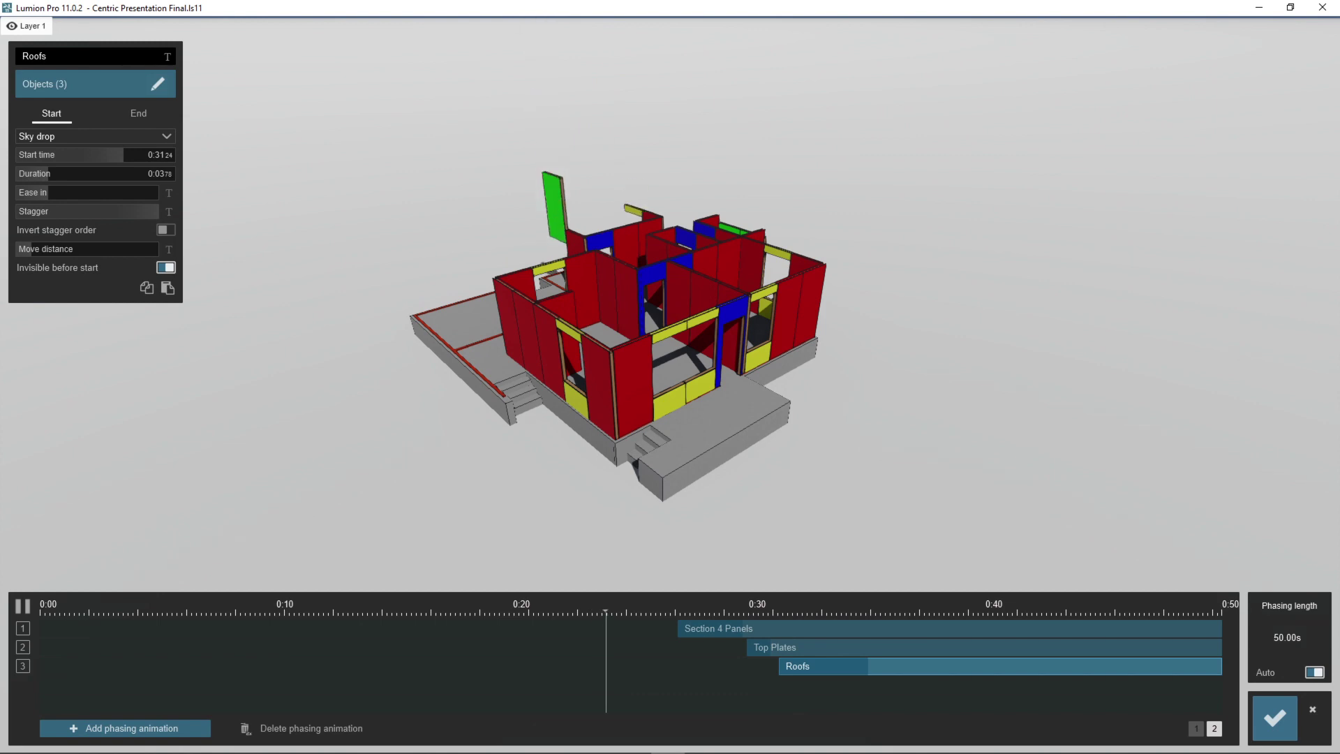
# Stop the preview and review the Section 3 Panels and Base Rails phases on page 1 and the remaining phases on page 2
pyautogui.click(1196, 728)
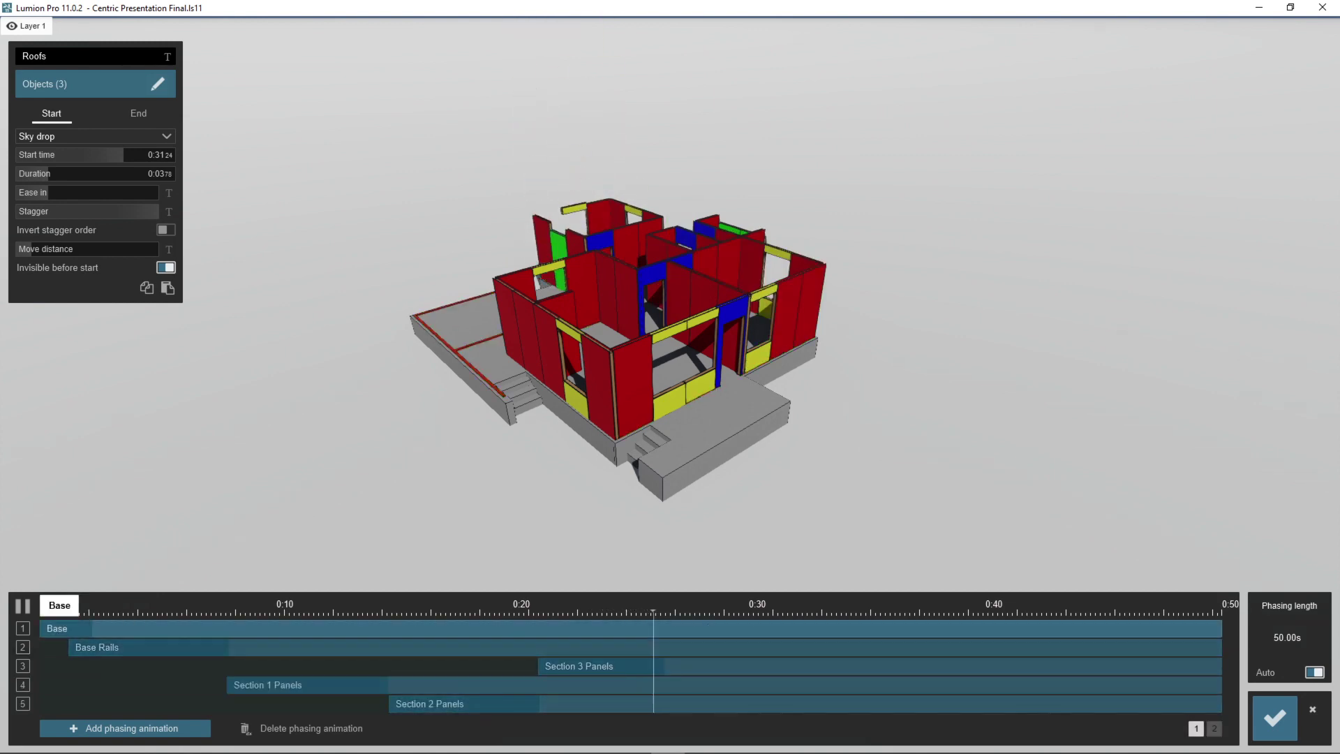
pyautogui.click(22, 606)
pyautogui.click(583, 666)
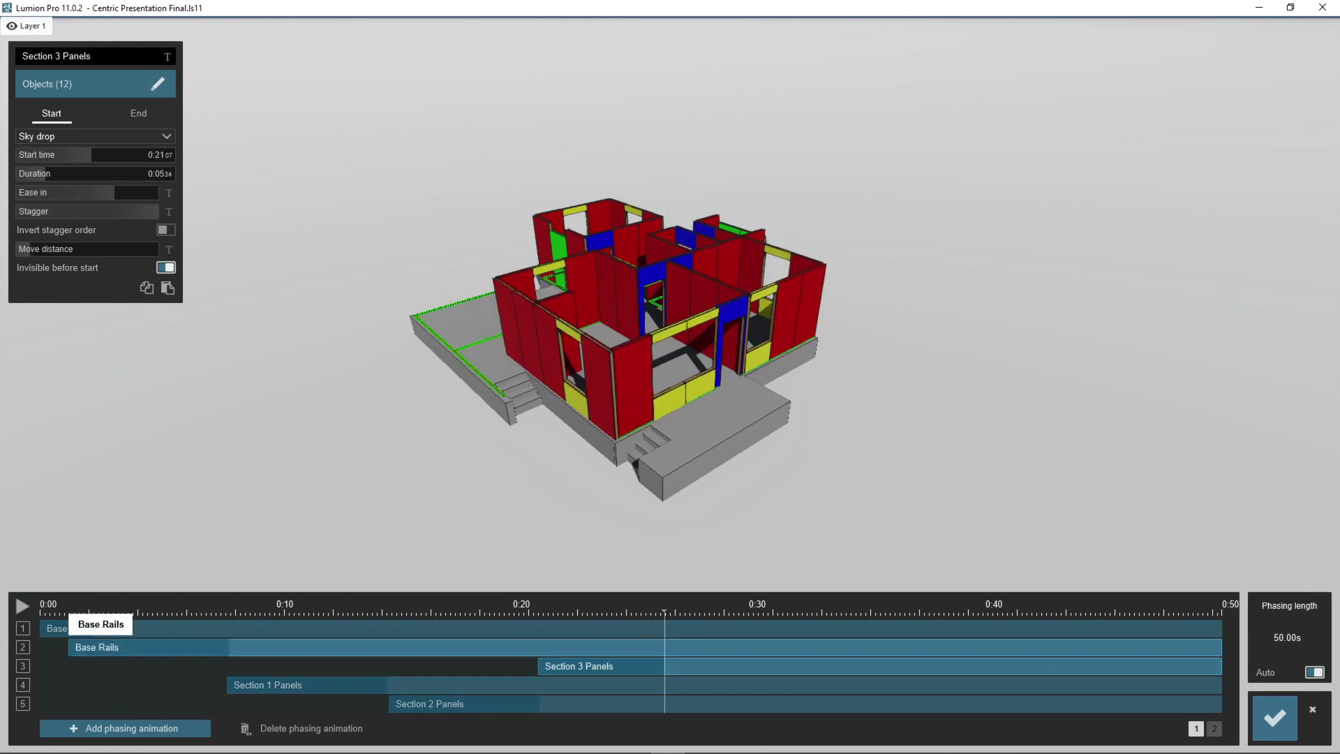
pyautogui.click(87, 647)
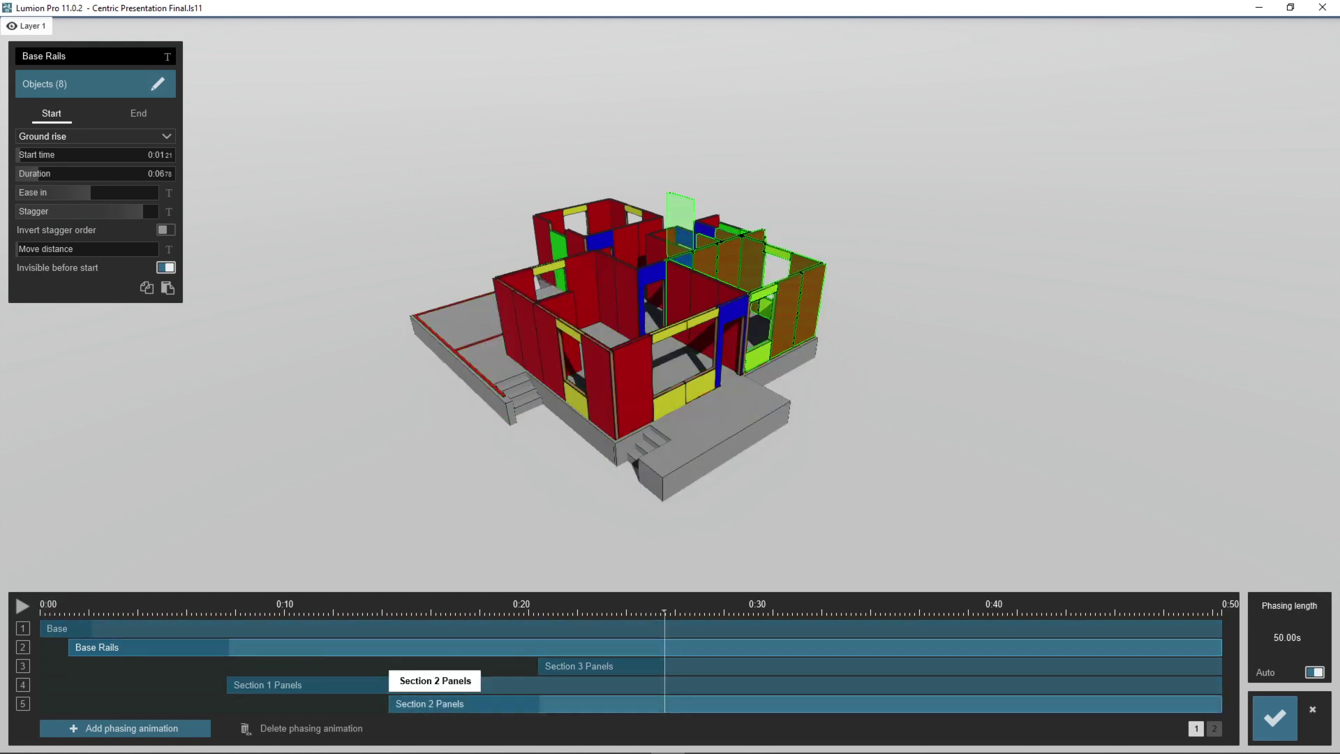
pyautogui.click(1215, 728)
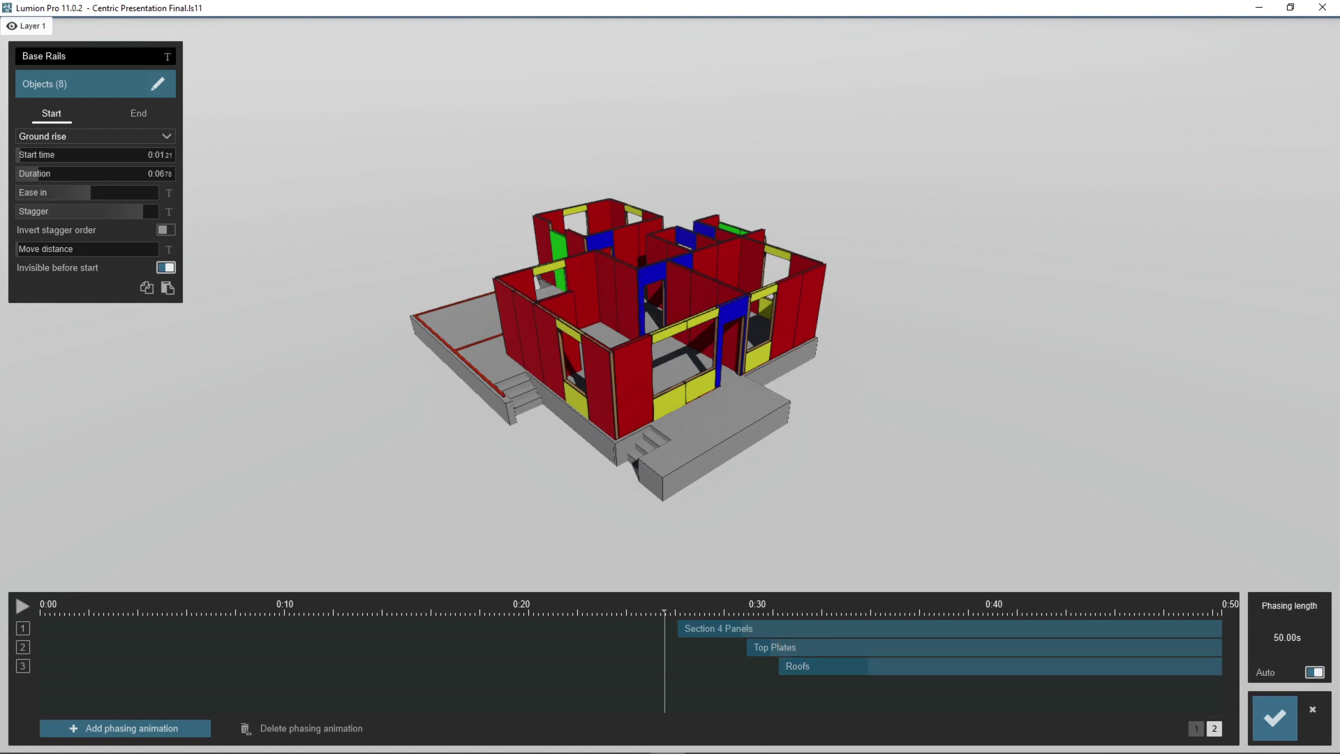
# Return to the first page of phases, review Section 1 Panels and Section 3 Panels, and scrub the assembly back toward 0:16
pyautogui.click(1197, 728)
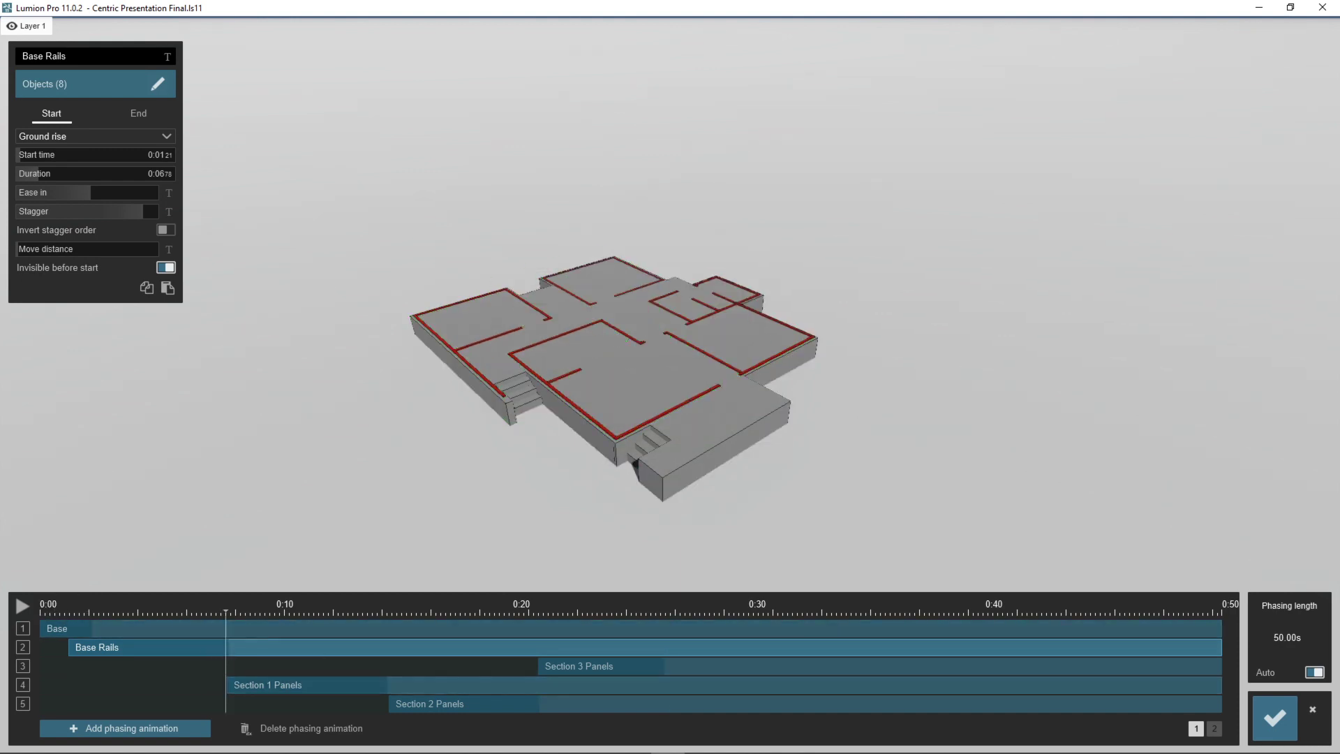
pyautogui.click(293, 684)
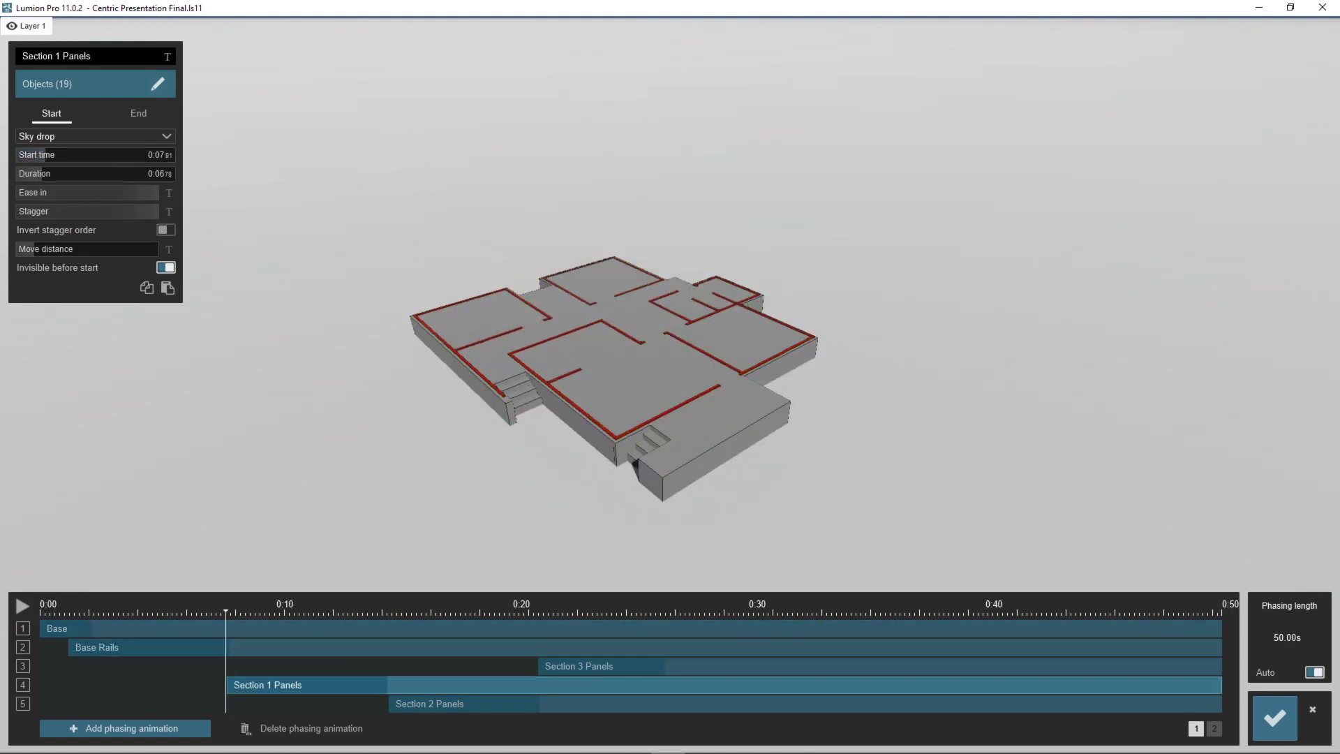
pyautogui.click(635, 666)
pyautogui.moveTo(635, 612); pyautogui.dragTo(434, 612)
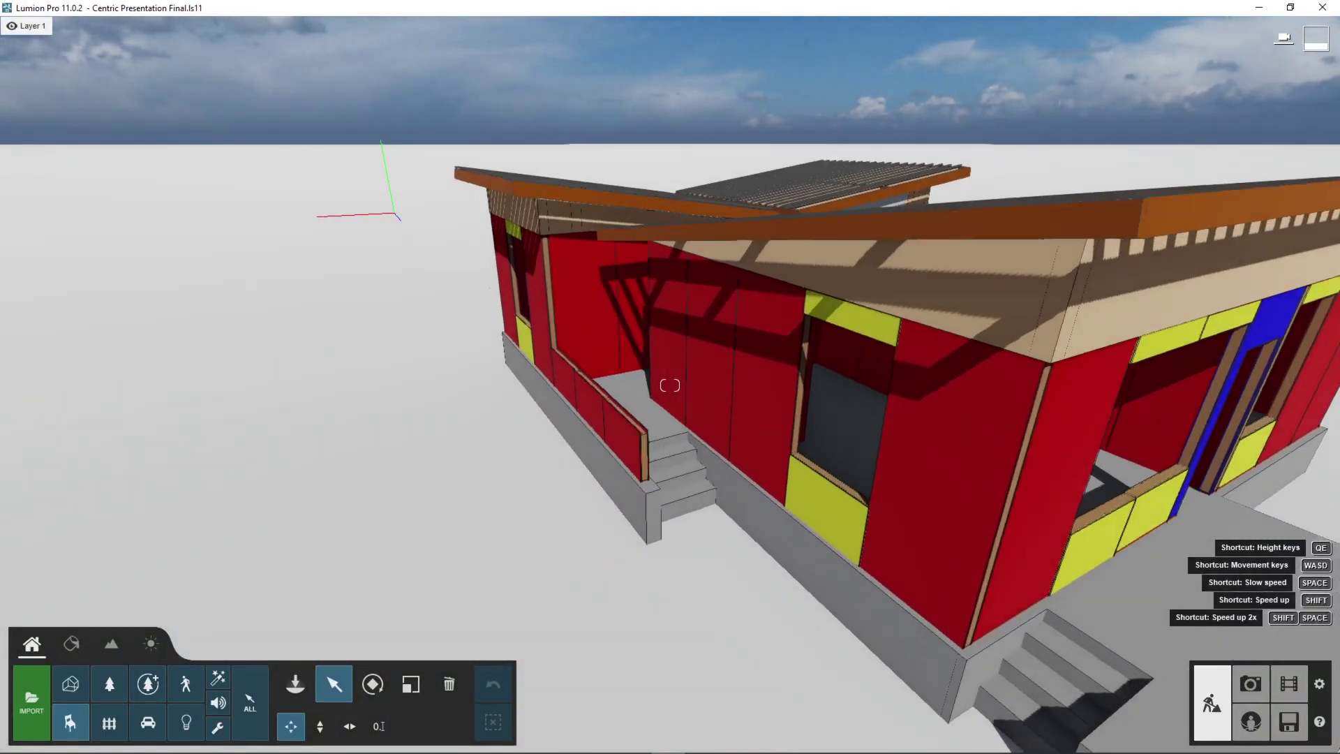
# Inspect the porch wall up close and select two neighbouring 9x4 Panel models beside the steps
pyautogui.press('w')
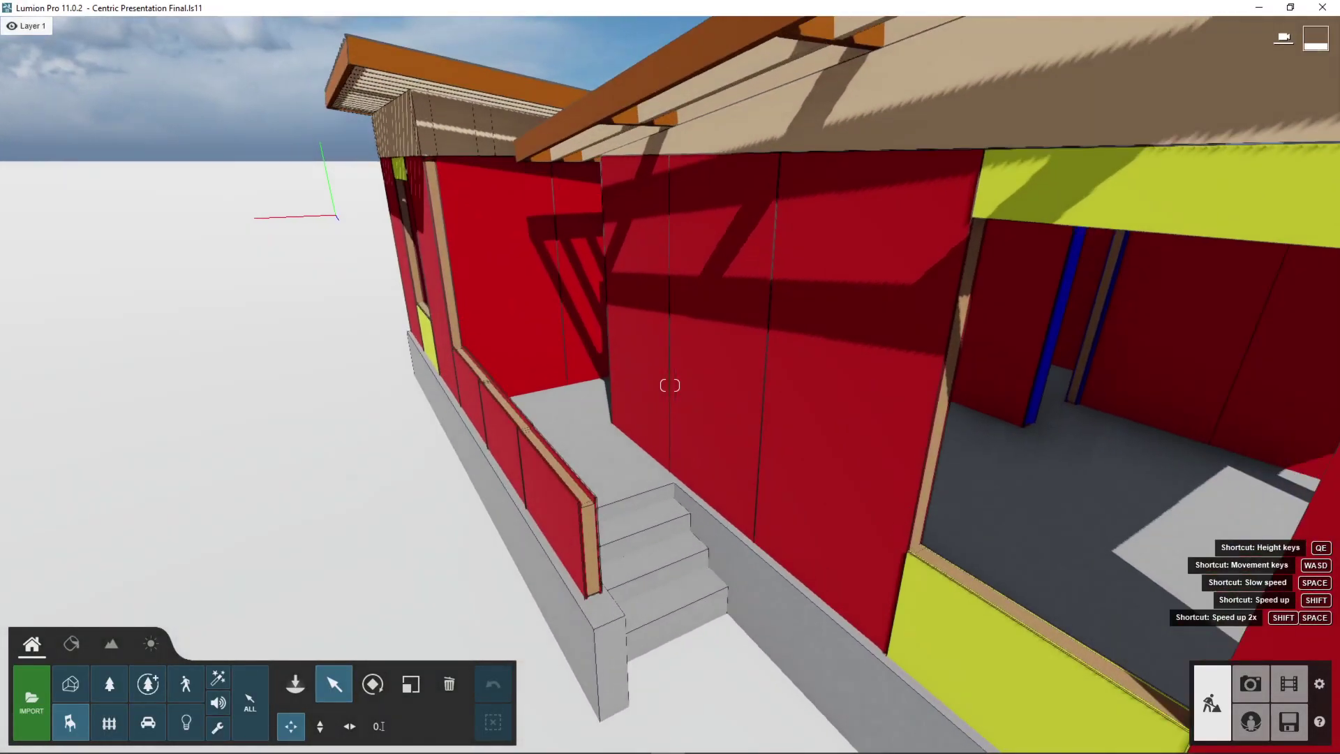
pyautogui.moveTo(670, 385); pyautogui.dragTo(810, 360, button='right')
pyautogui.press('s')
pyautogui.press('s')
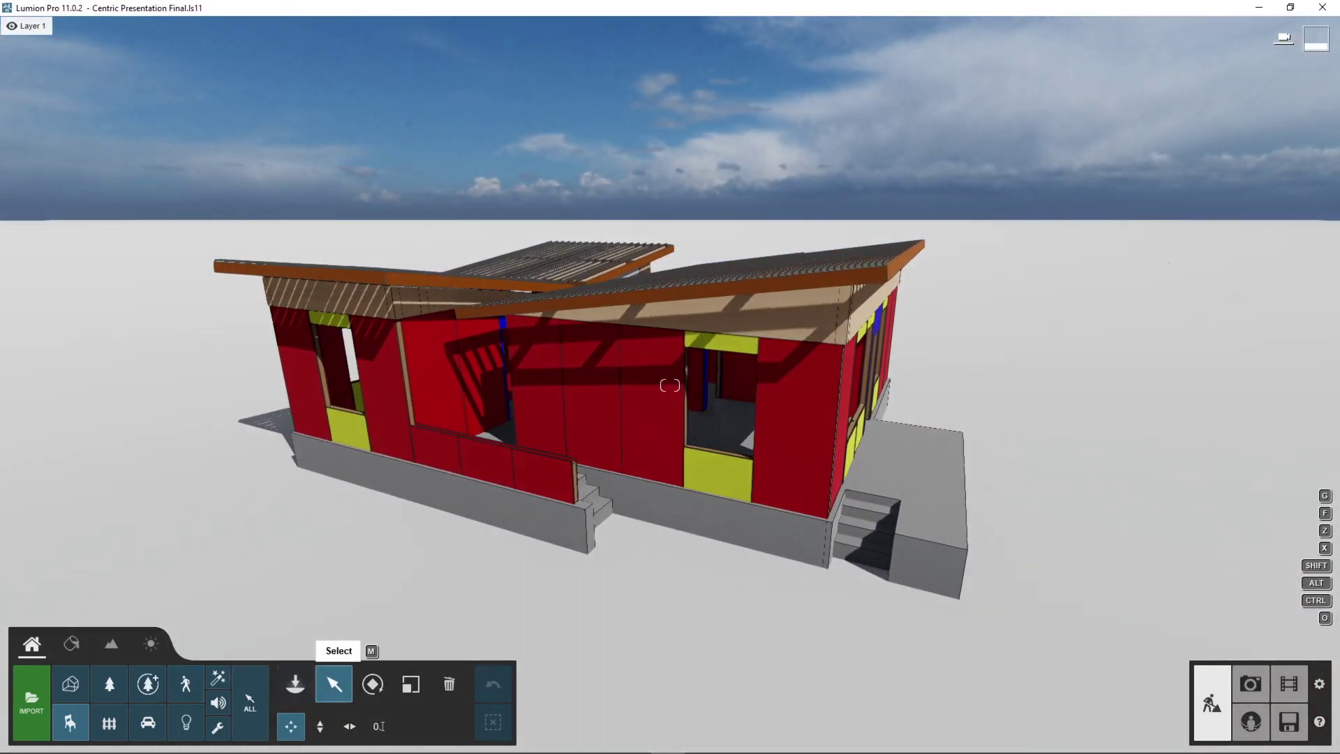
pyautogui.click(70, 684)
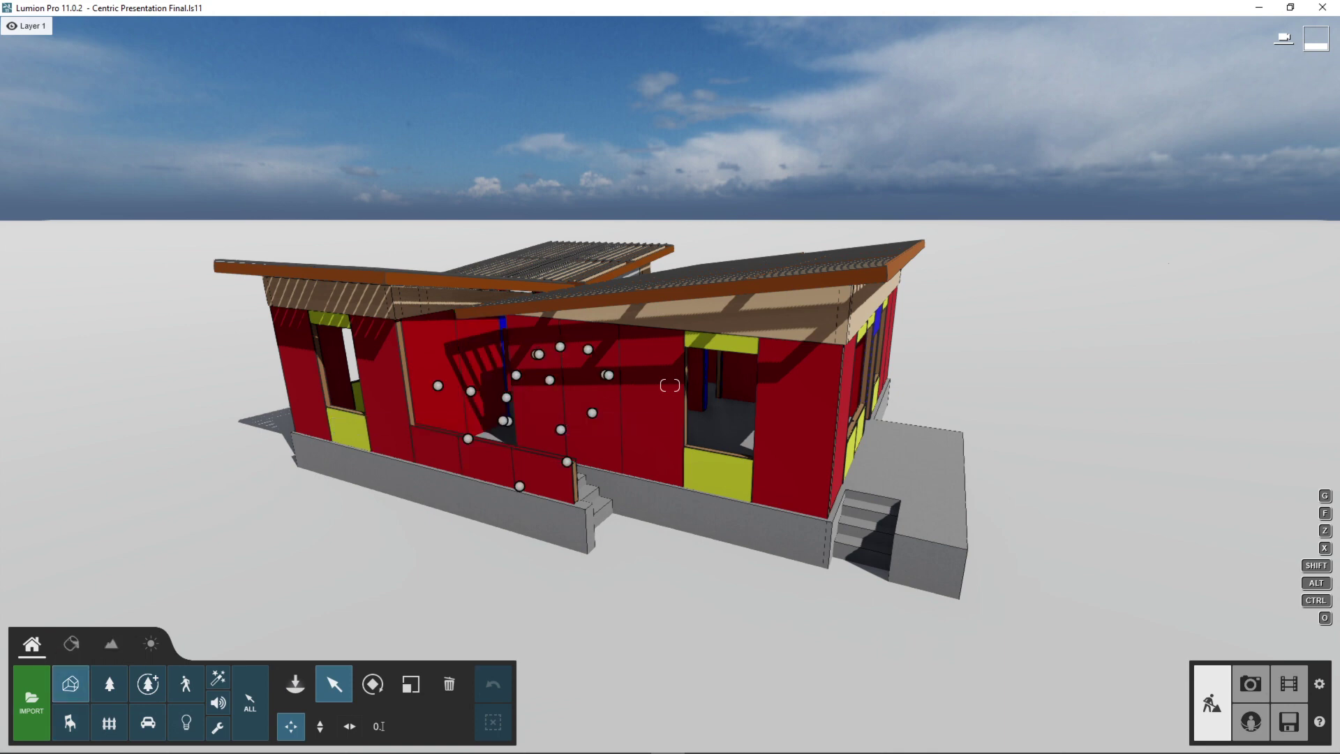
pyautogui.click(567, 462)
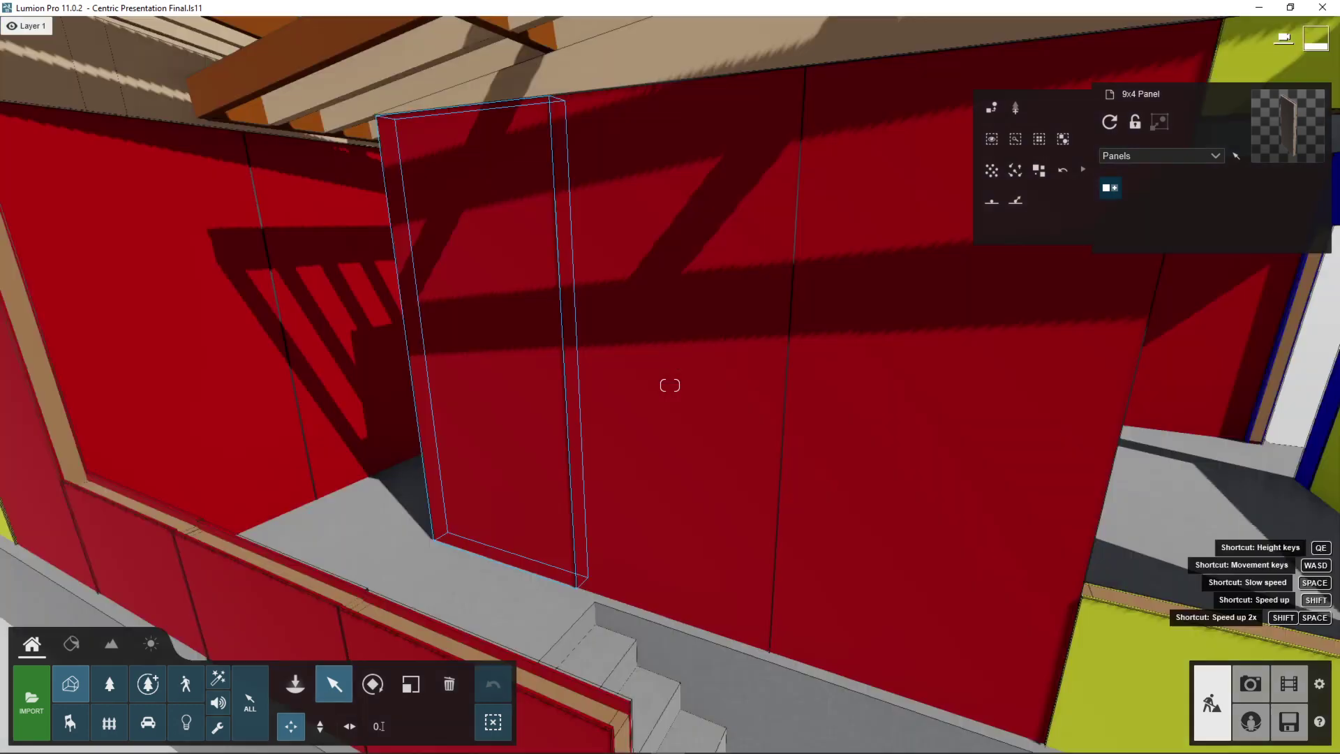
pyautogui.click(670, 386)
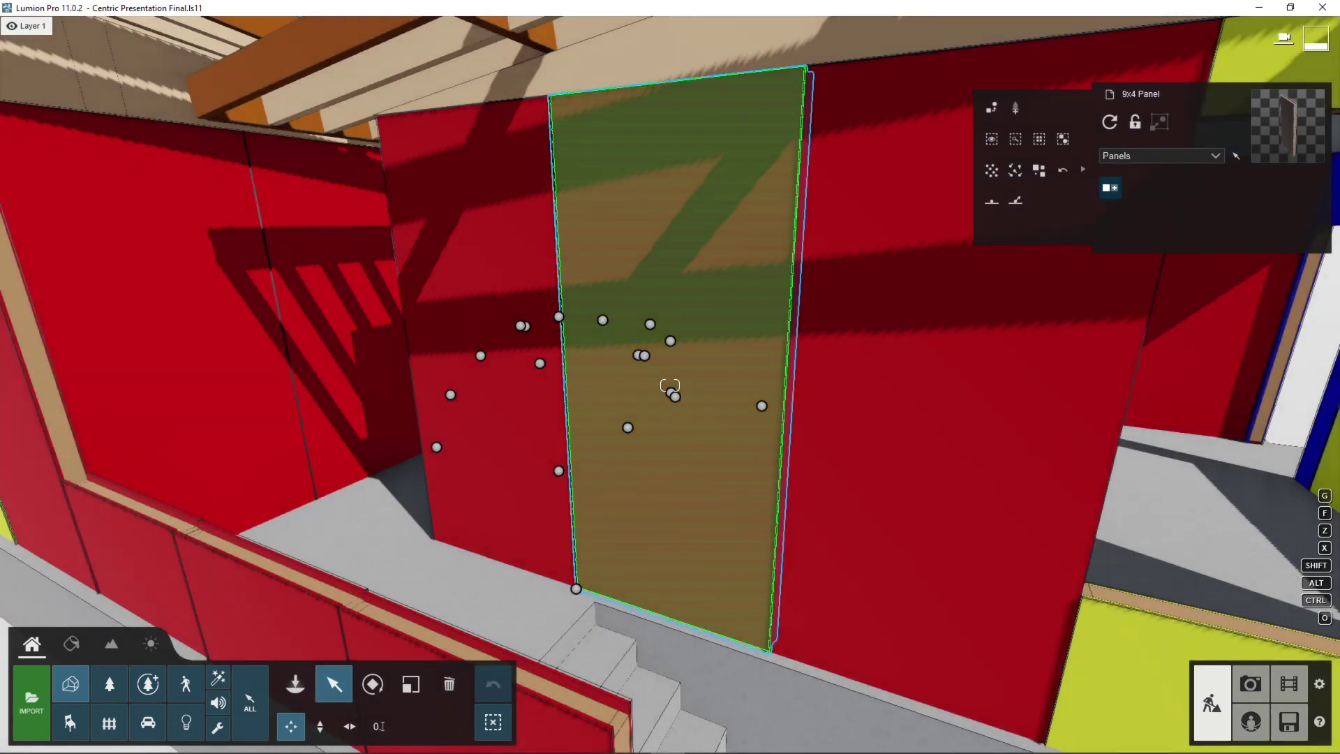
# Select the Window Panel and the full-height panels around it on the facade to check that each is a separate model
pyautogui.moveTo(670, 385); pyautogui.dragTo(607, 329, button='right')
pyautogui.press('s')
pyautogui.press('s')
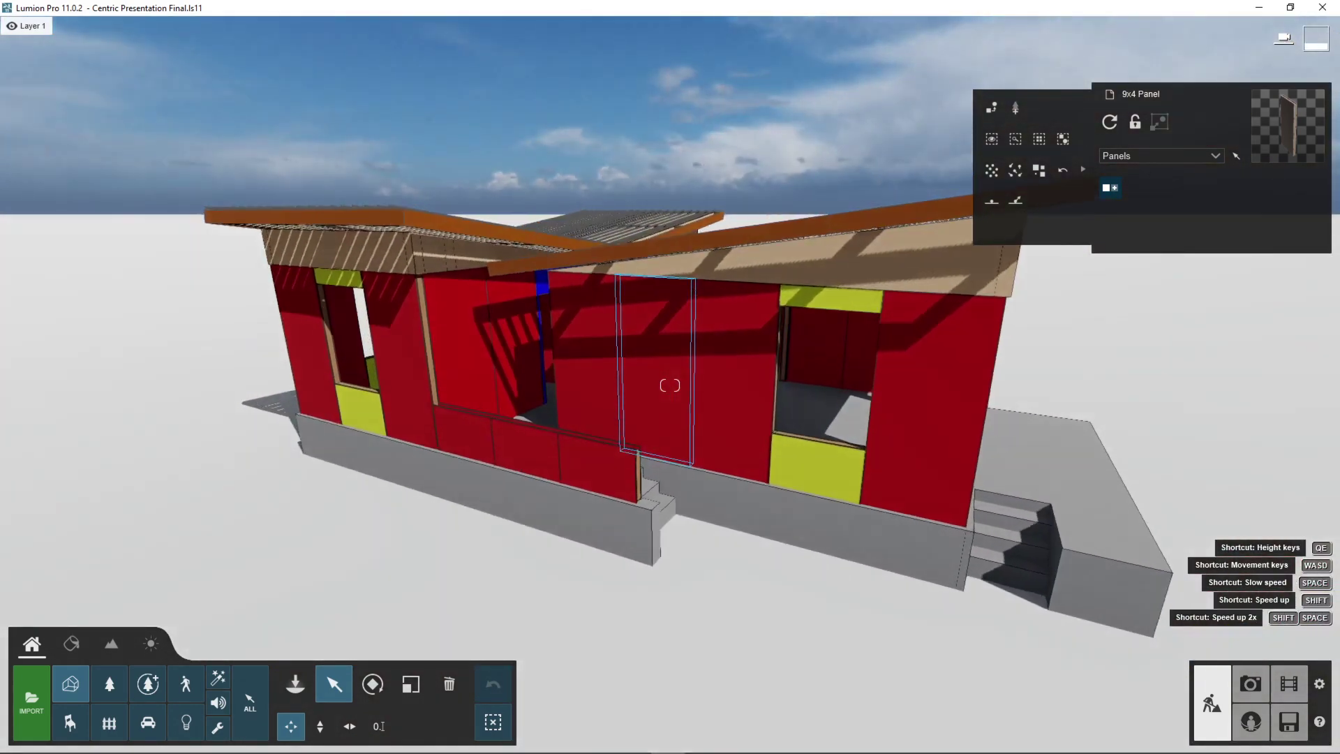
pyautogui.click(813, 458)
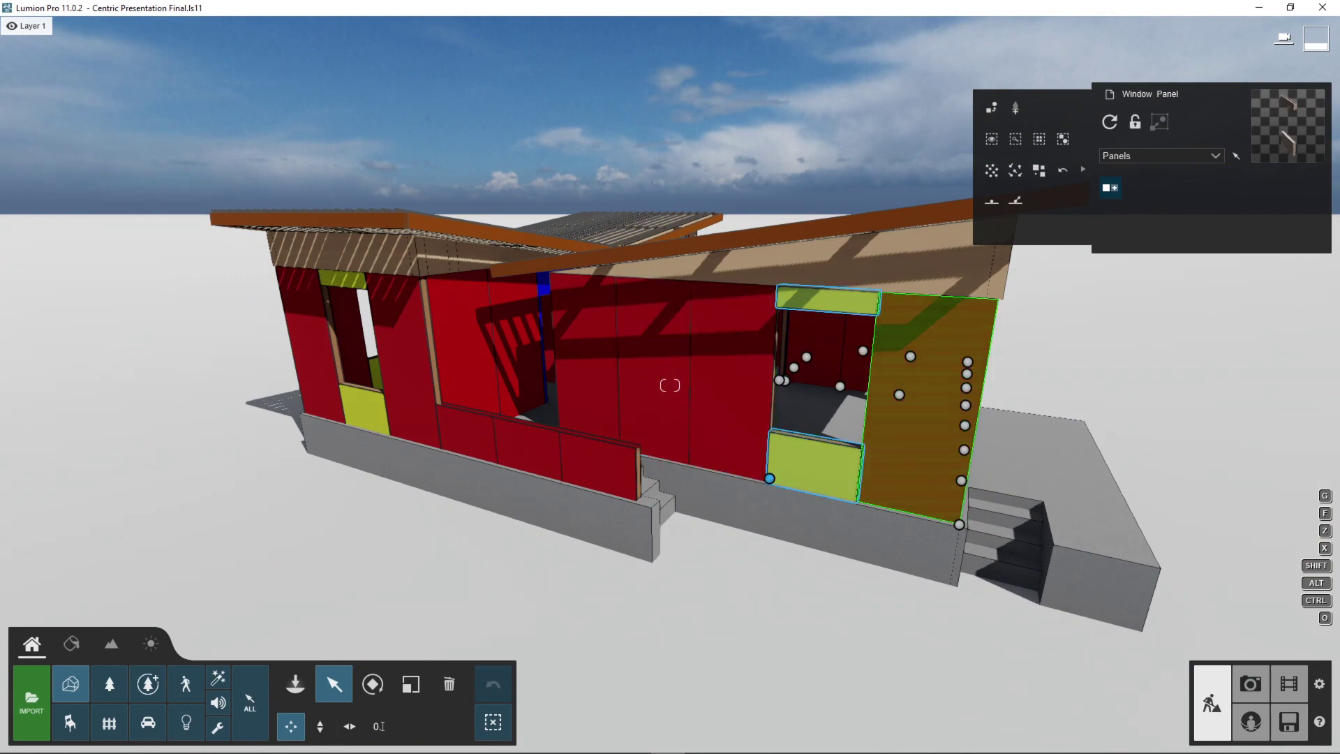
pyautogui.click(901, 429)
pyautogui.click(735, 405)
pyautogui.click(592, 394)
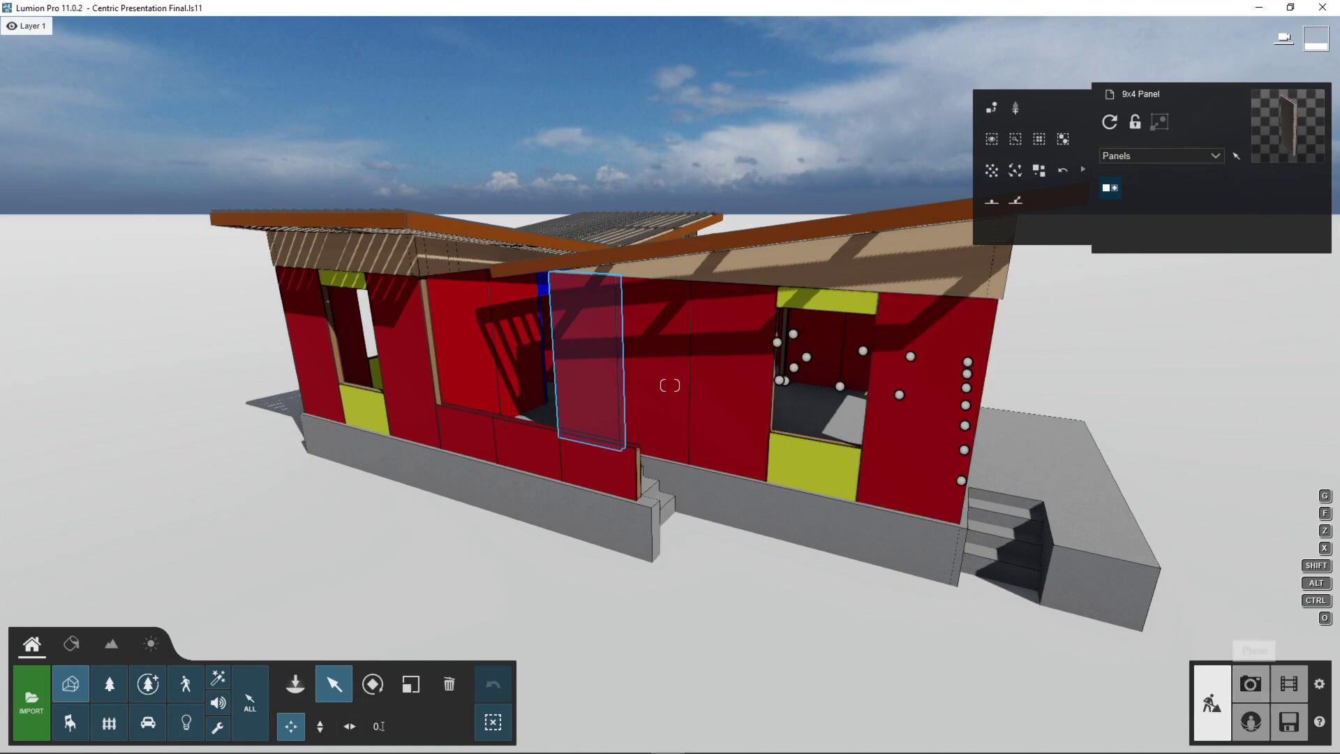
# Select the 9x4 Panel beside the window and the one next to the porch steps to inspect them individually
pyautogui.moveTo(196, 25)
pyautogui.click(285, 26)
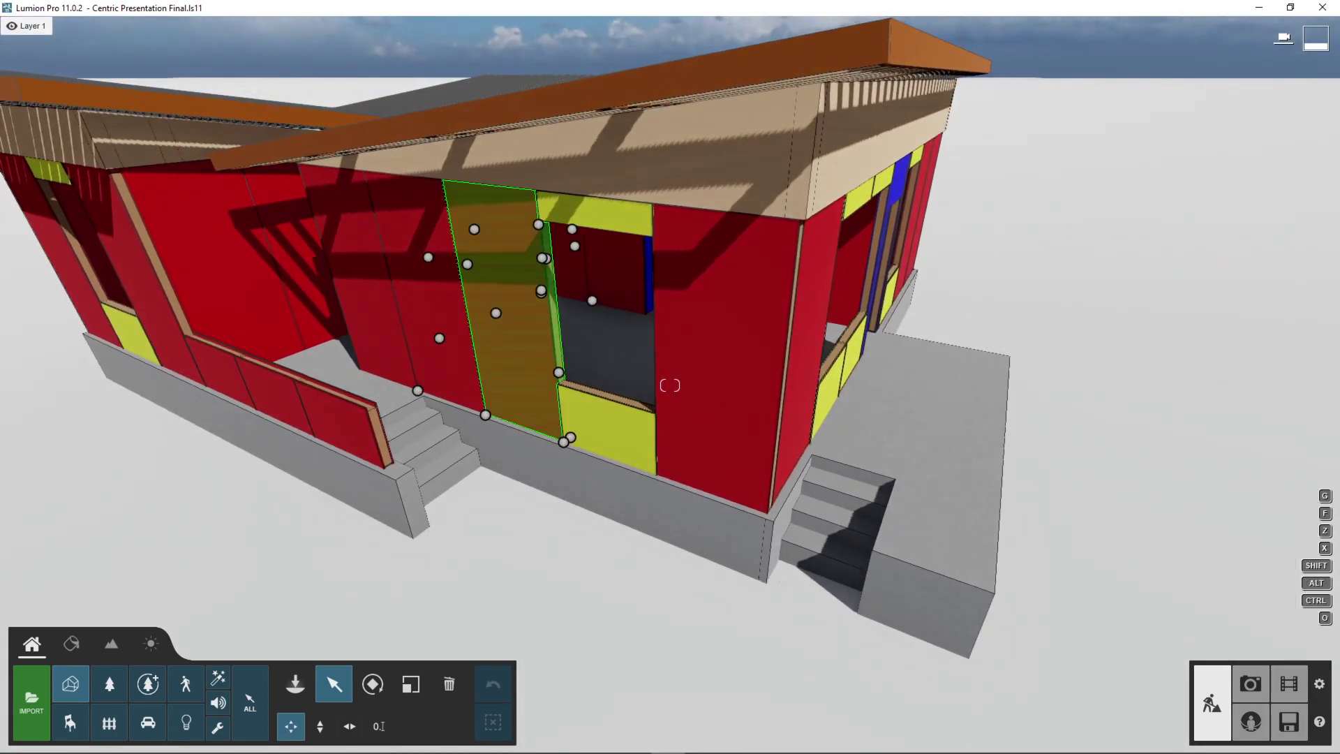
pyautogui.click(564, 442)
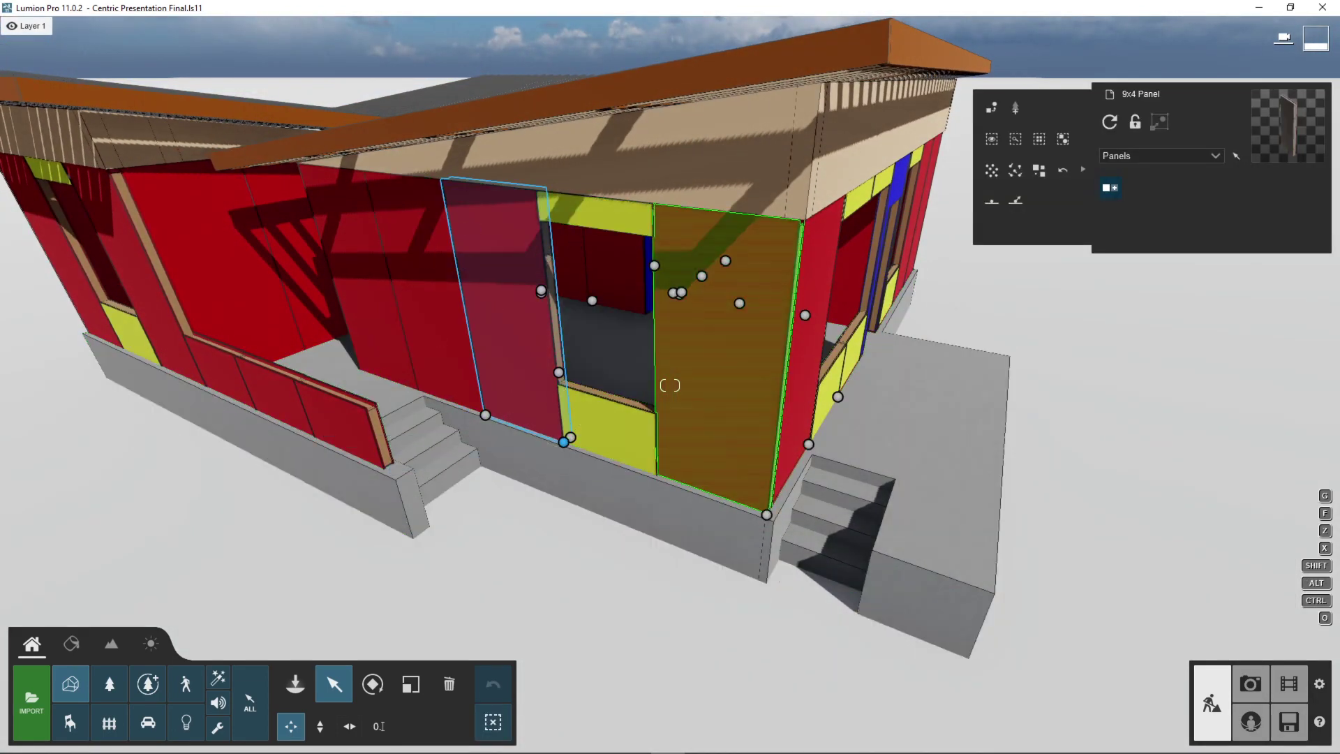
pyautogui.press('s')
pyautogui.moveTo(765, 509); pyautogui.dragTo(734, 457, button='right')
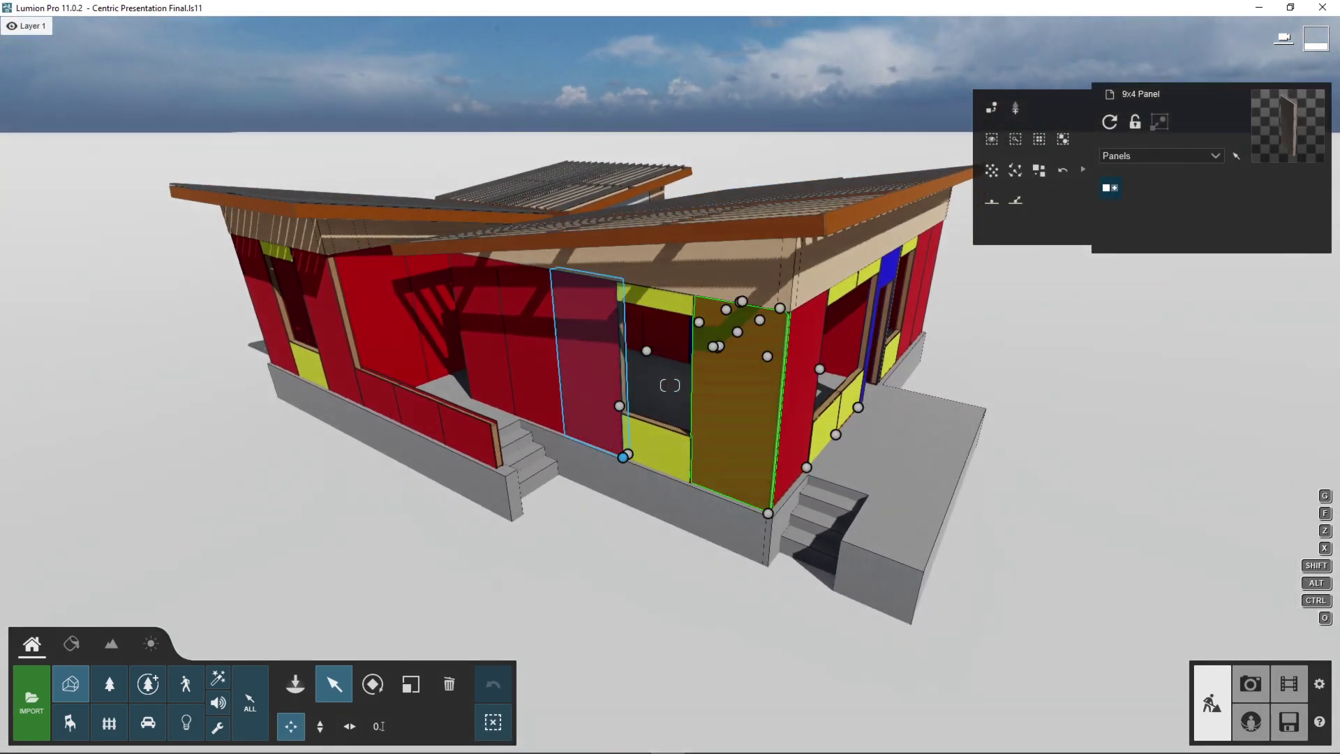
pyautogui.moveTo(622, 457); pyautogui.dragTo(492, 303)
pyautogui.click(490, 326)
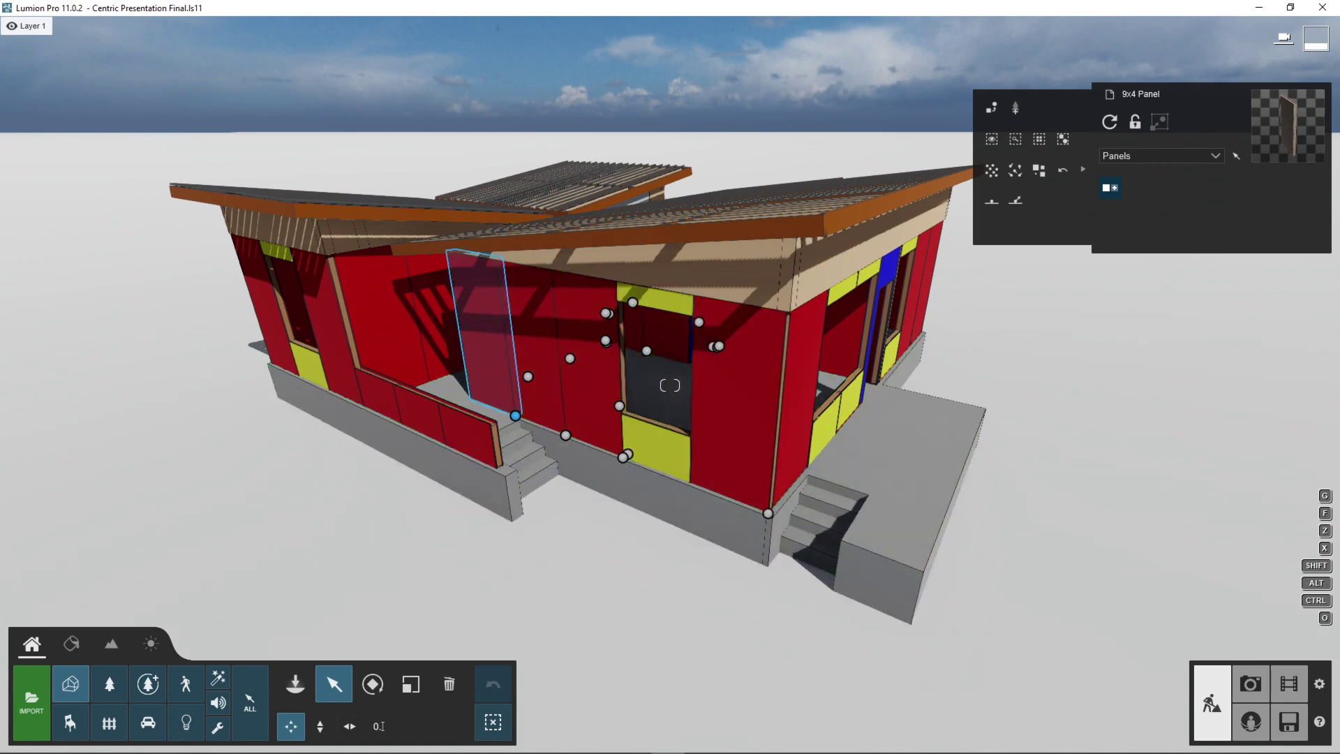
# Select the window panel, the Short Panel of the porch railing, the front door panel and the house's Base in turn
pyautogui.click(652, 442)
pyautogui.click(478, 428)
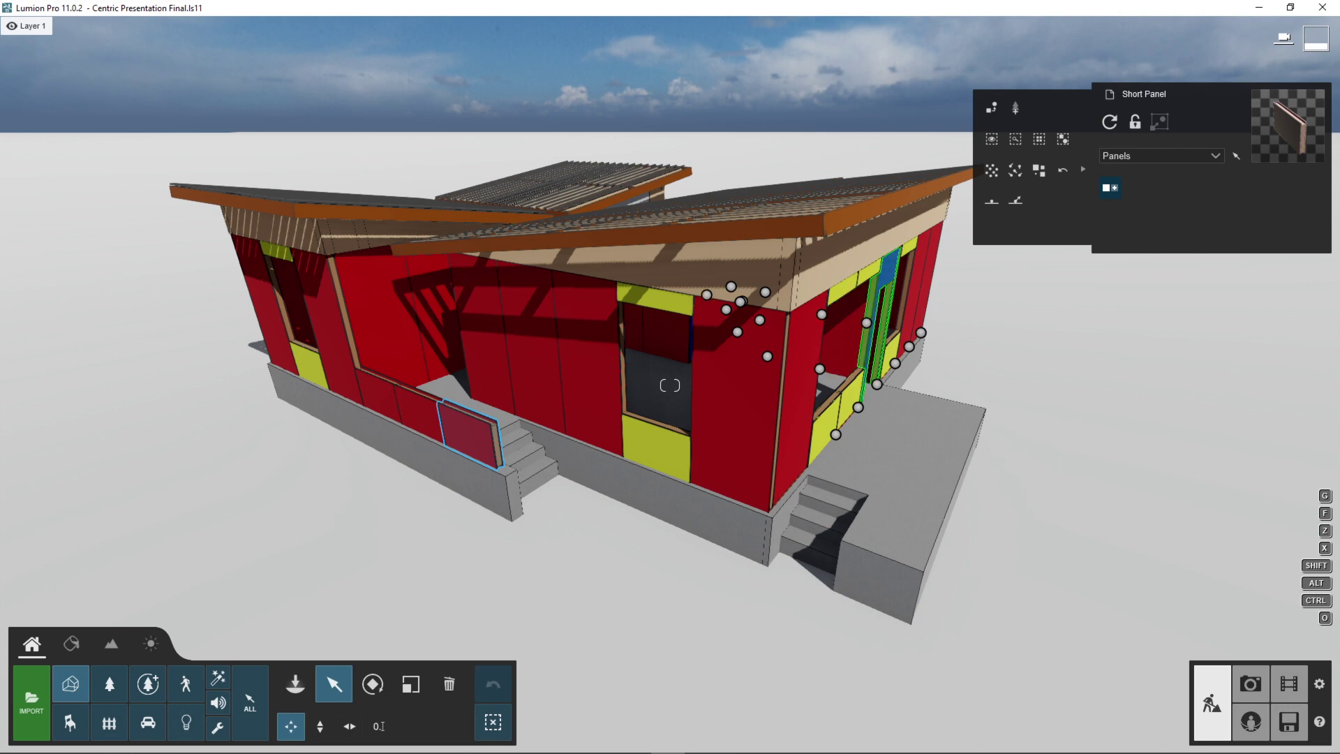
pyautogui.click(869, 362)
pyautogui.moveTo(869, 362); pyautogui.dragTo(869, 323, button='right')
pyautogui.press('s')
pyautogui.click(809, 436)
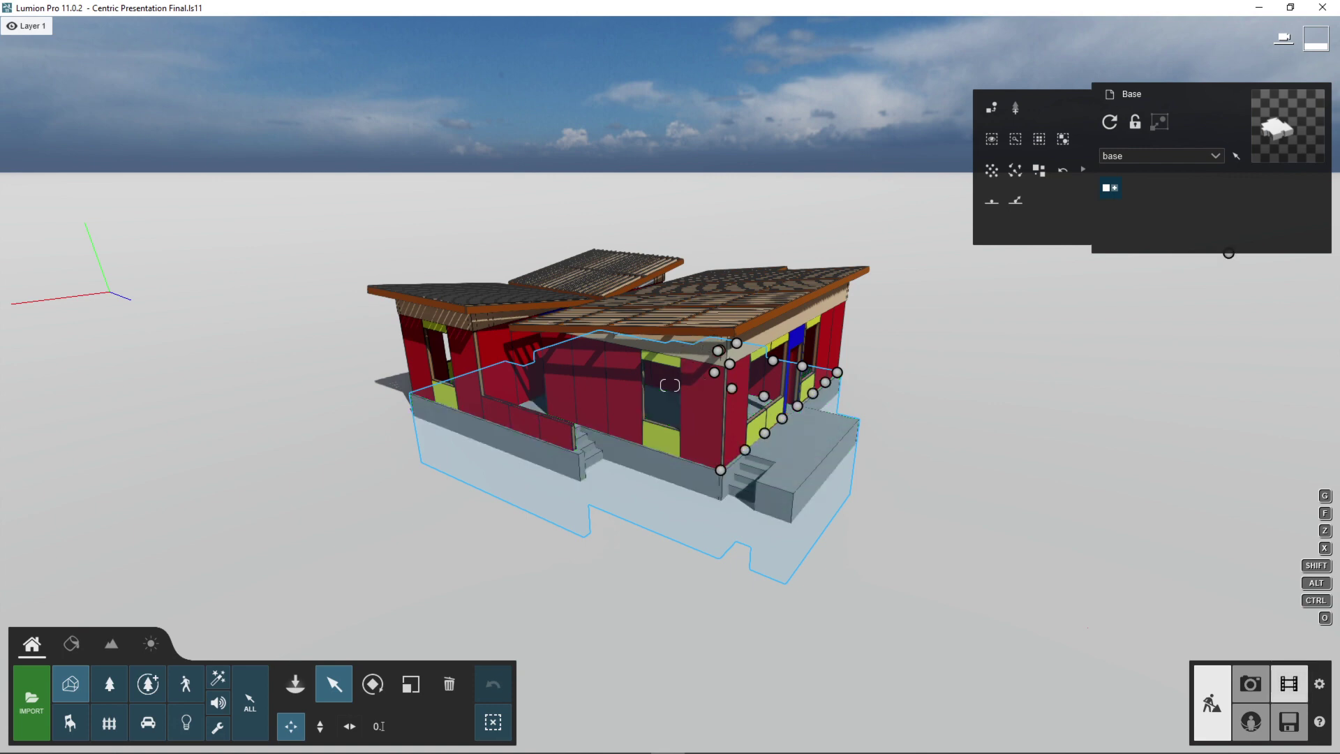
# Move Section 3 Panels to about 0:11, Base Rails to about 0:08 and Section 2 Panels to 0:17.28 in the house's phasing
pyautogui.click(1290, 684)
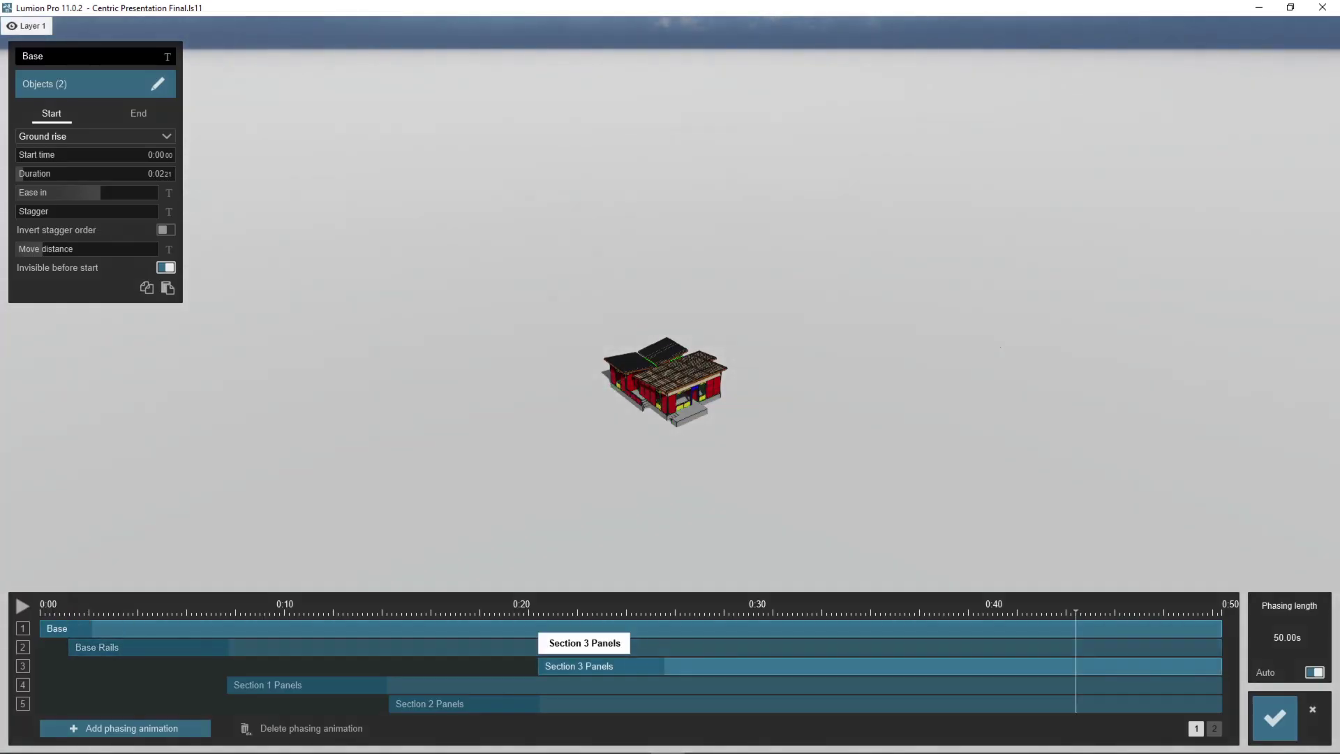
pyautogui.moveTo(377, 666); pyautogui.dragTo(359, 666)
pyautogui.moveTo(133, 647); pyautogui.dragTo(285, 647)
pyautogui.moveTo(447, 704); pyautogui.dragTo(507, 704)
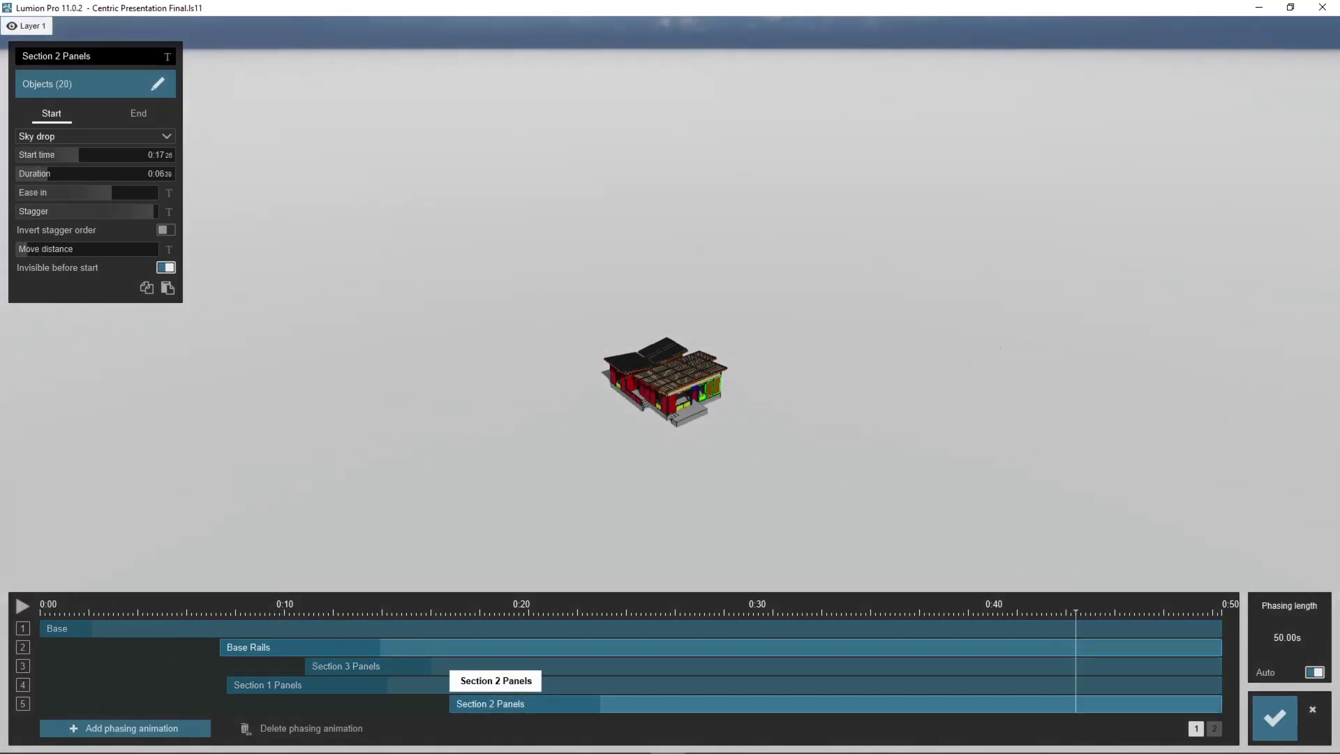
pyautogui.click(300, 685)
pyautogui.press('w')
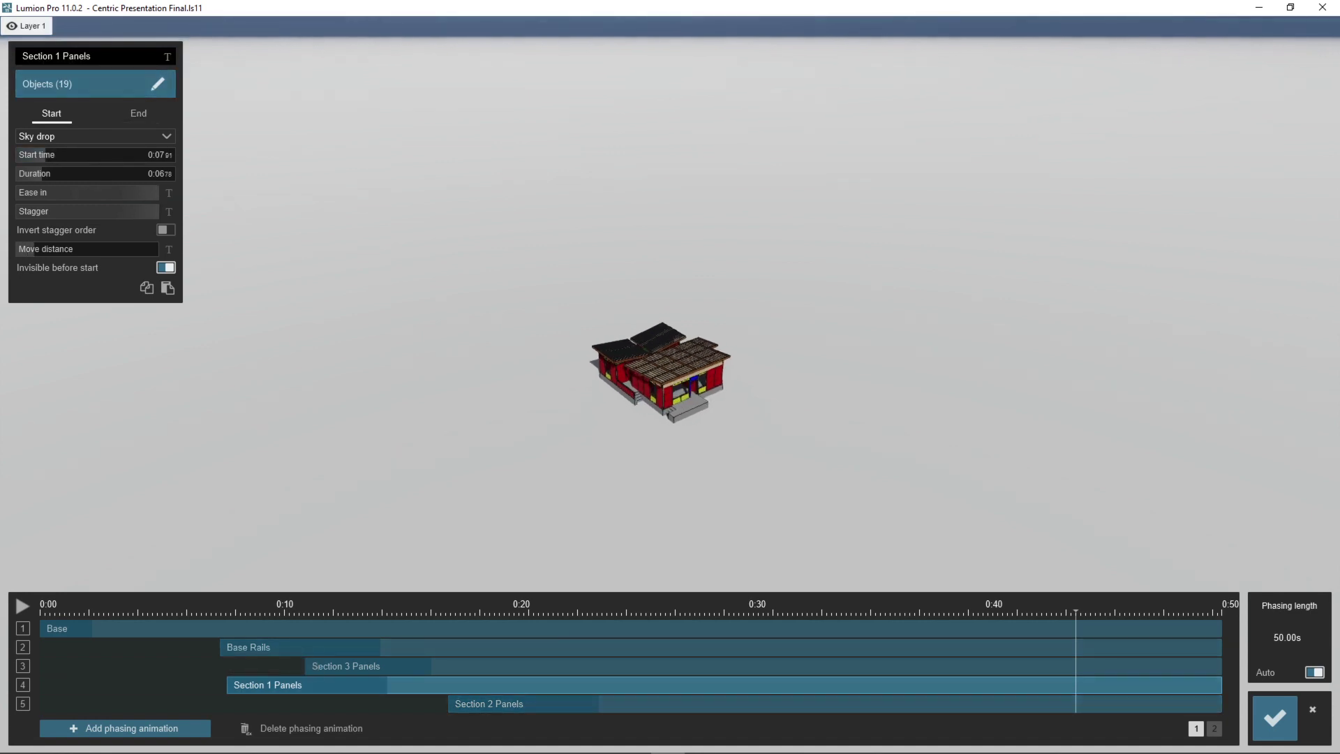
pyautogui.press('w')
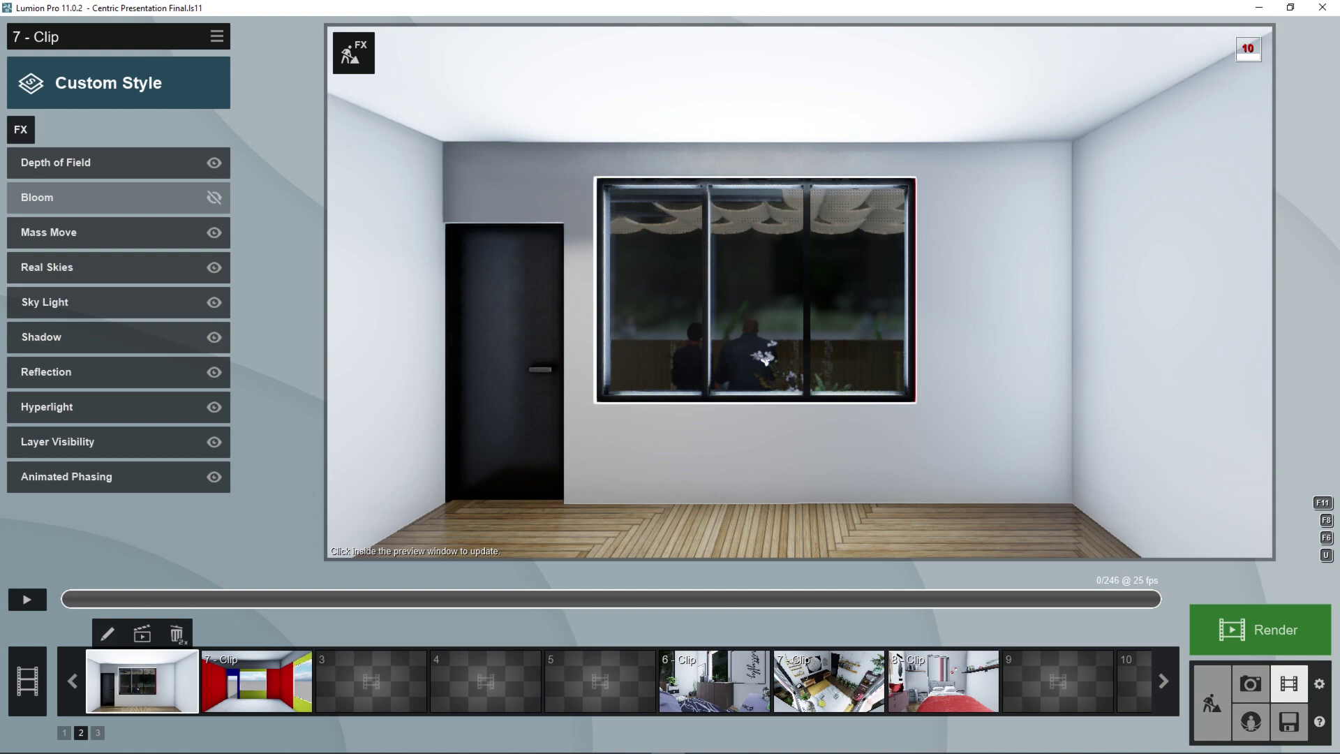
# Scrub the living room clip to frame 172 and view the furnished room in Build mode
pyautogui.moveTo(64, 599); pyautogui.dragTo(828, 599)
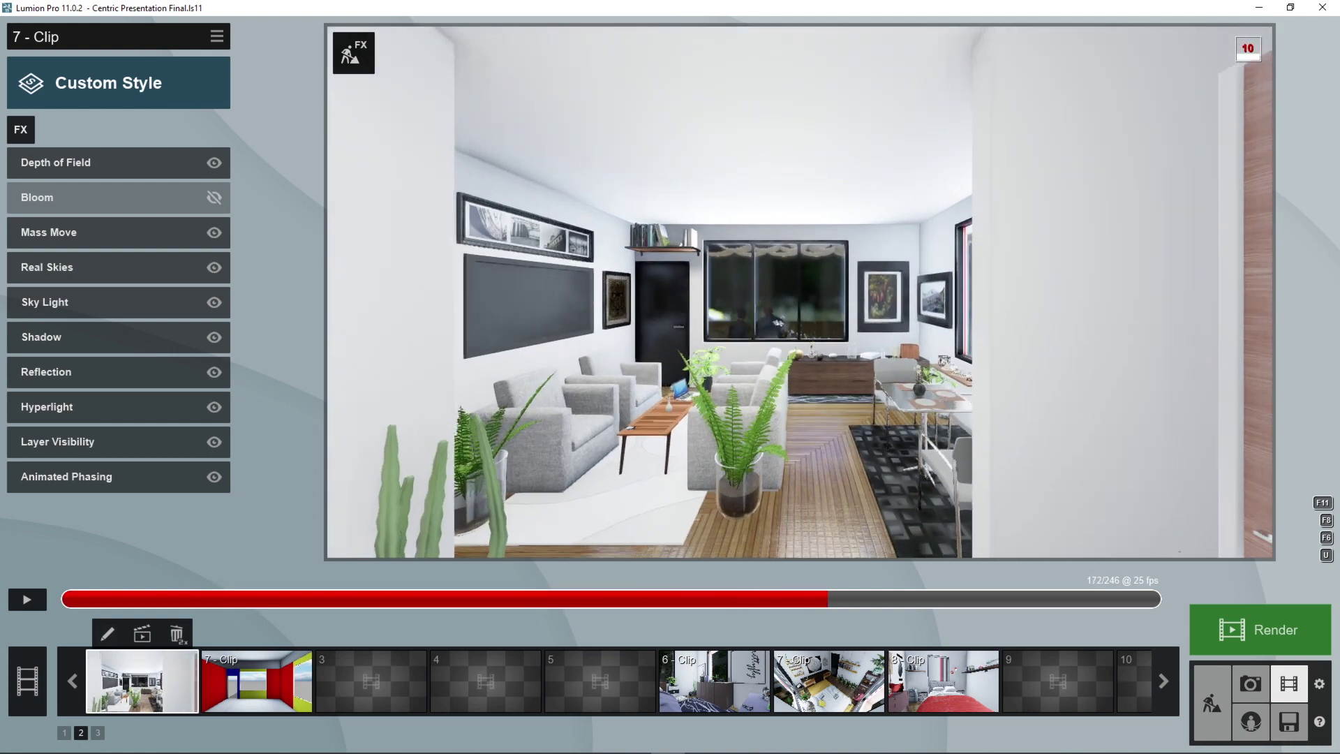
pyautogui.click(1212, 703)
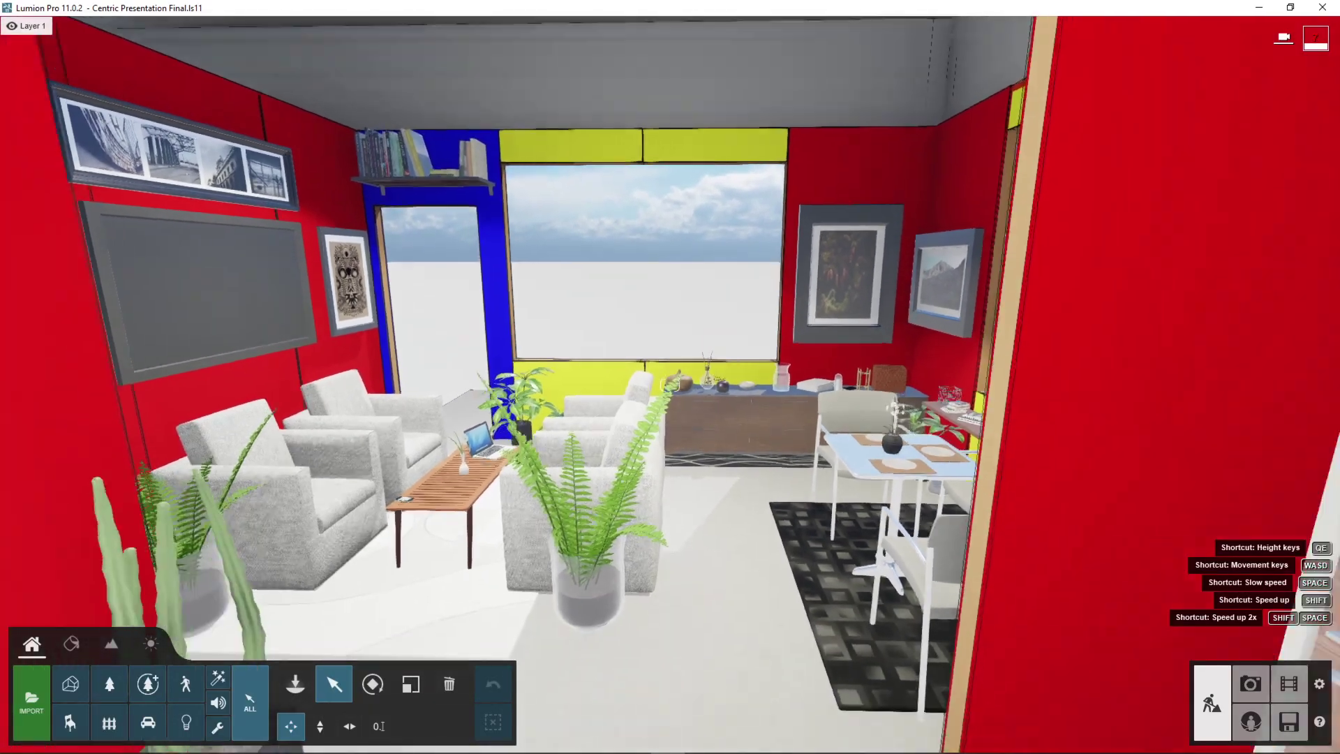
pyautogui.press('s')
pyautogui.moveTo(670, 385); pyautogui.dragTo(597, 419, button='right')
pyautogui.press('w')
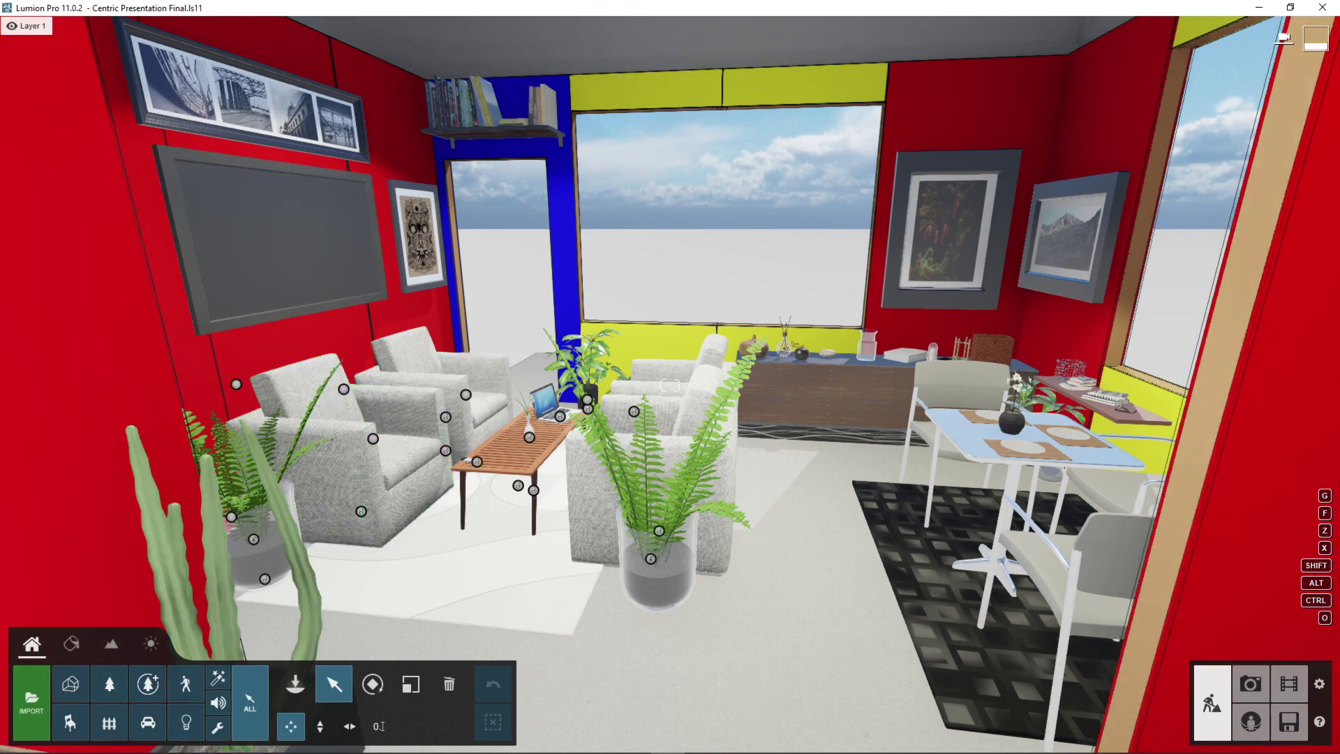
# Examine the living room's window wall, furniture and coloured panels up close and from the hallway
pyautogui.press('s')
pyautogui.moveTo(447, 481); pyautogui.dragTo(510, 353, button='right')
pyautogui.press('w')
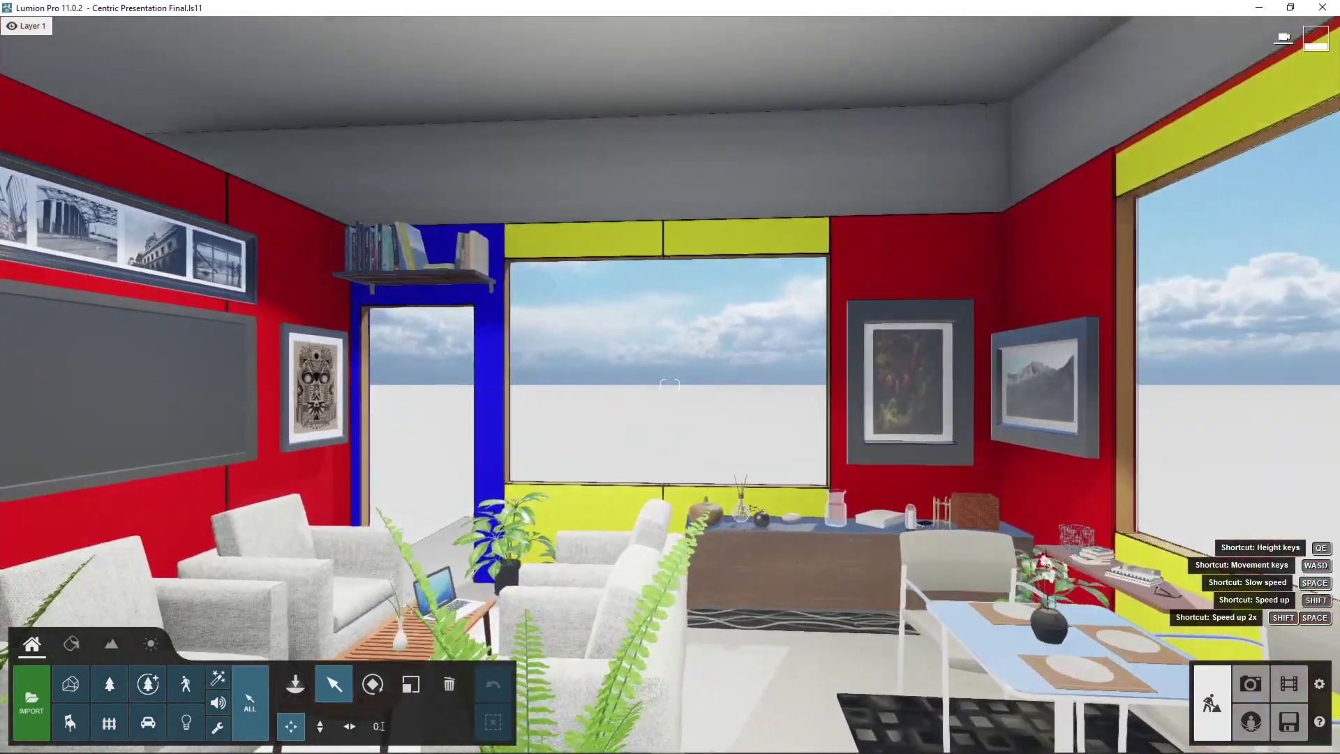
pyautogui.press('w')
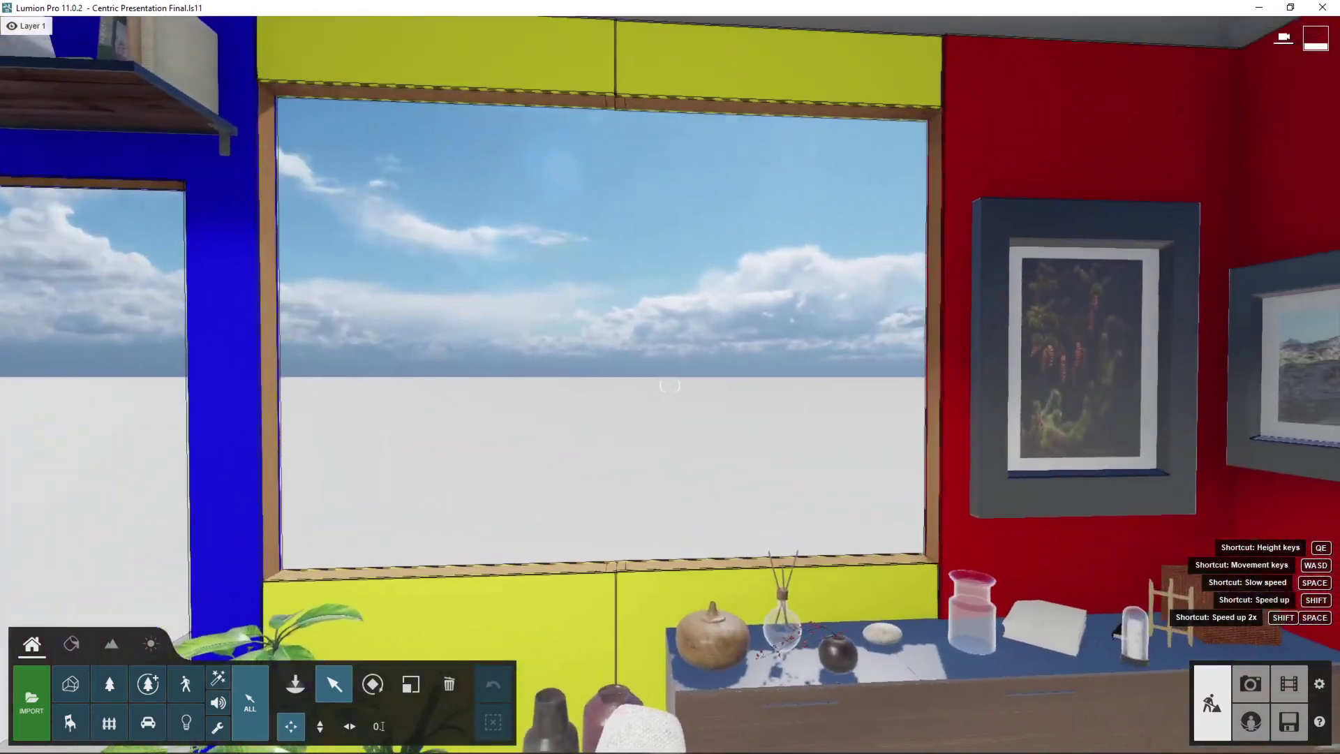
pyautogui.press('s')
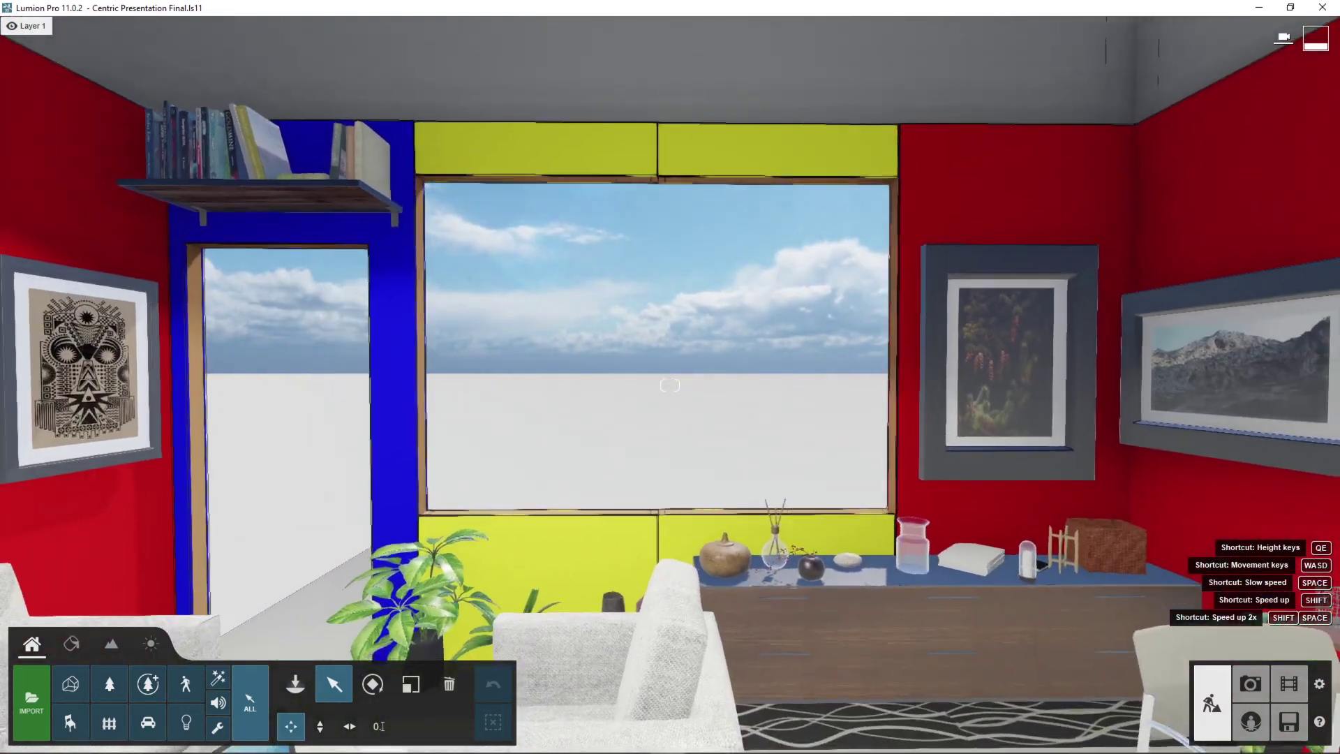
pyautogui.press('s')
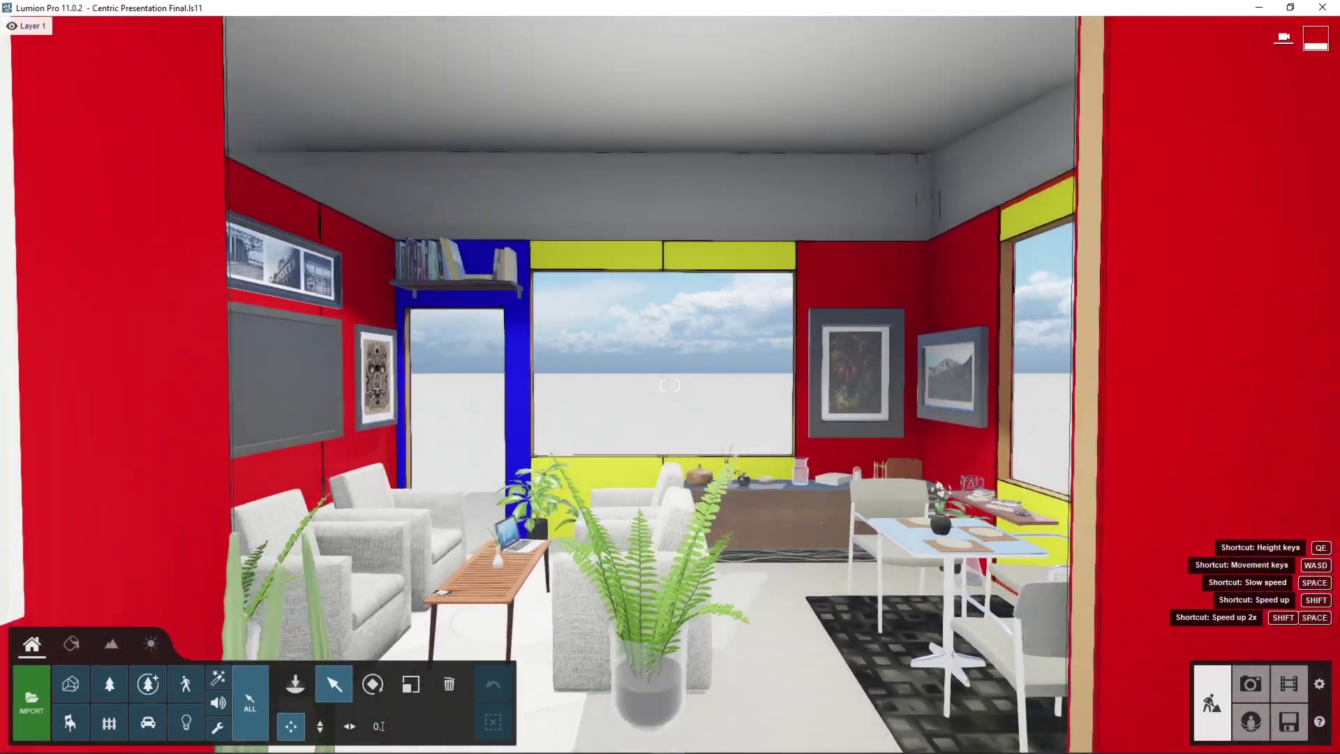
pyautogui.press('s')
pyautogui.press('w')
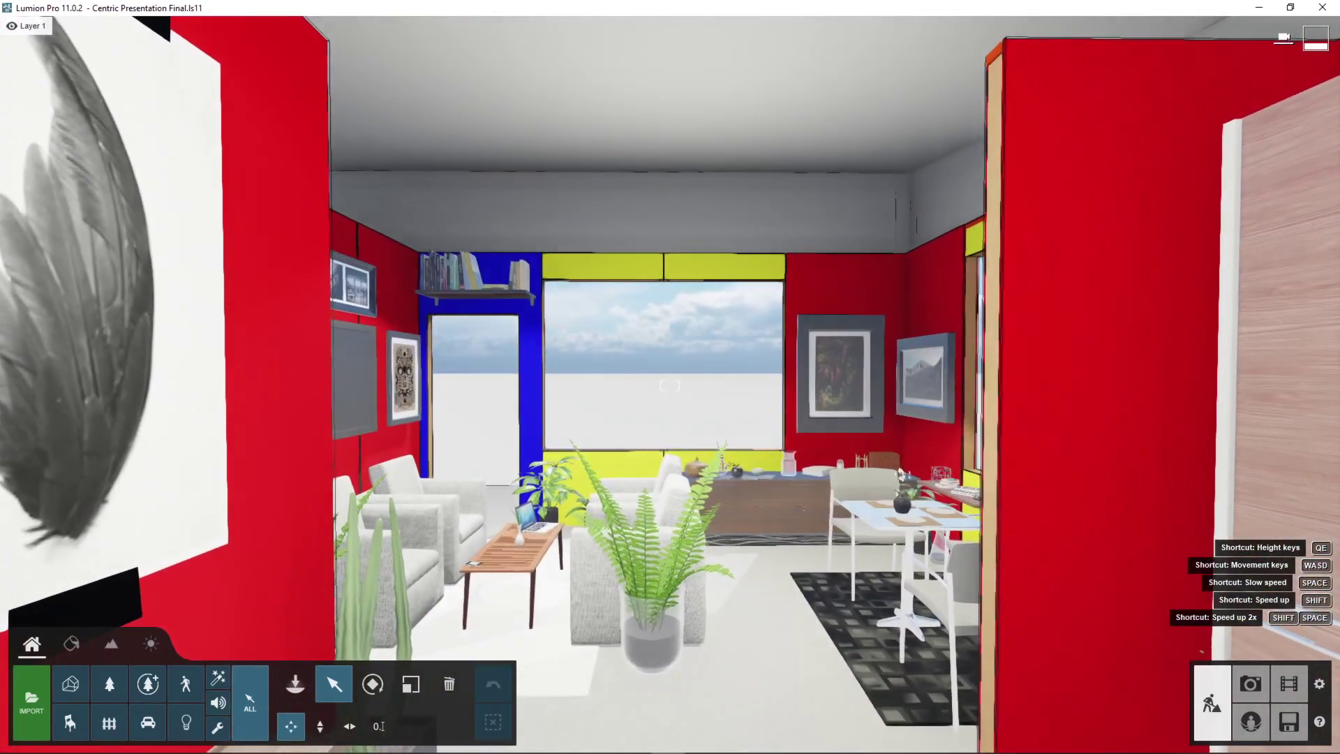
pyautogui.press('s')
pyautogui.press('w')
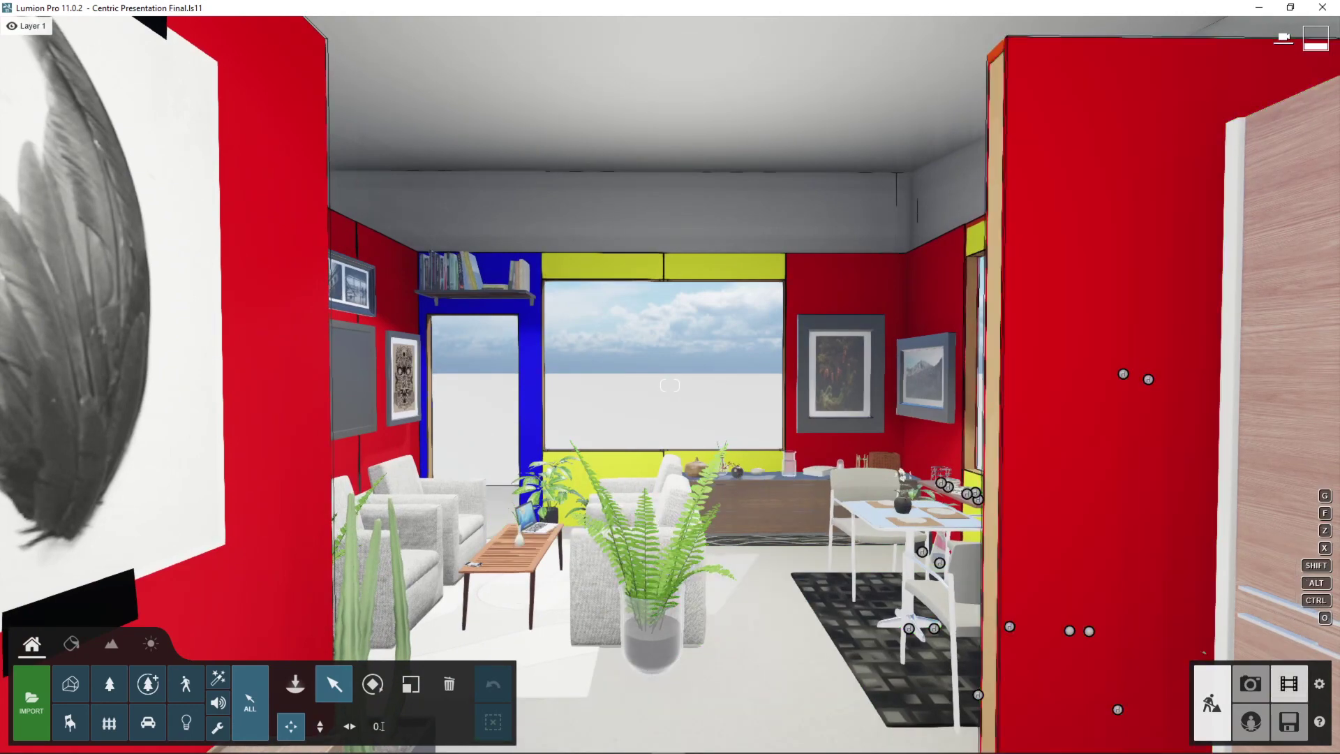
# Play the living room clip in Movie mode, scrub it to its last frames, and open the bedroom's 6 - Clip
pyautogui.click(1289, 684)
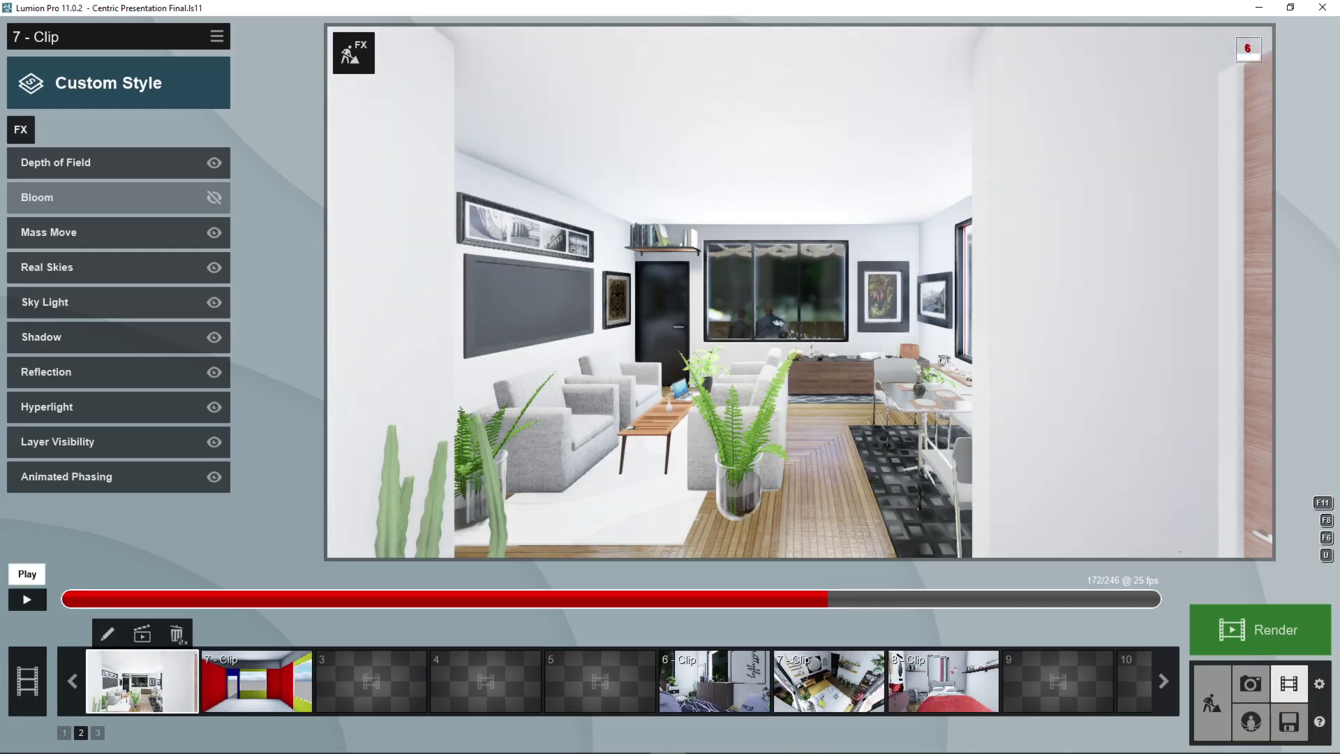
pyautogui.click(27, 599)
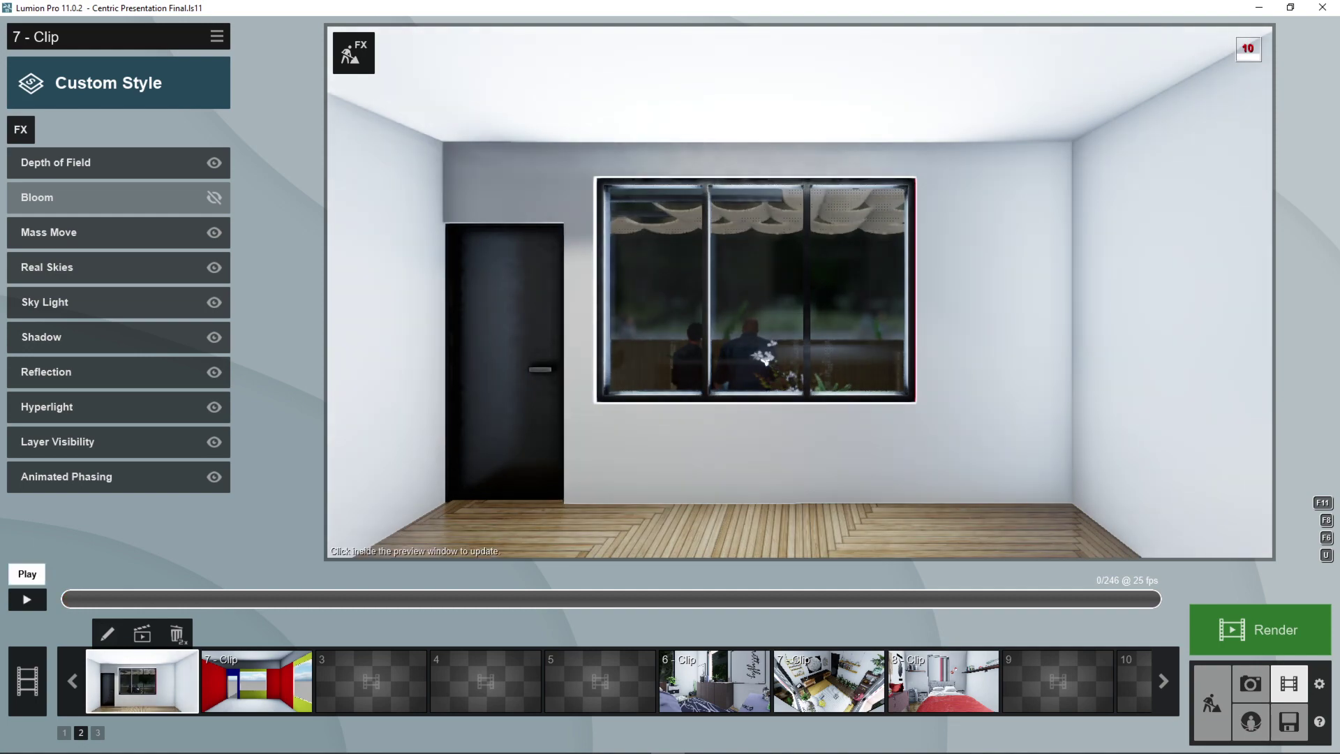
pyautogui.click(26, 598)
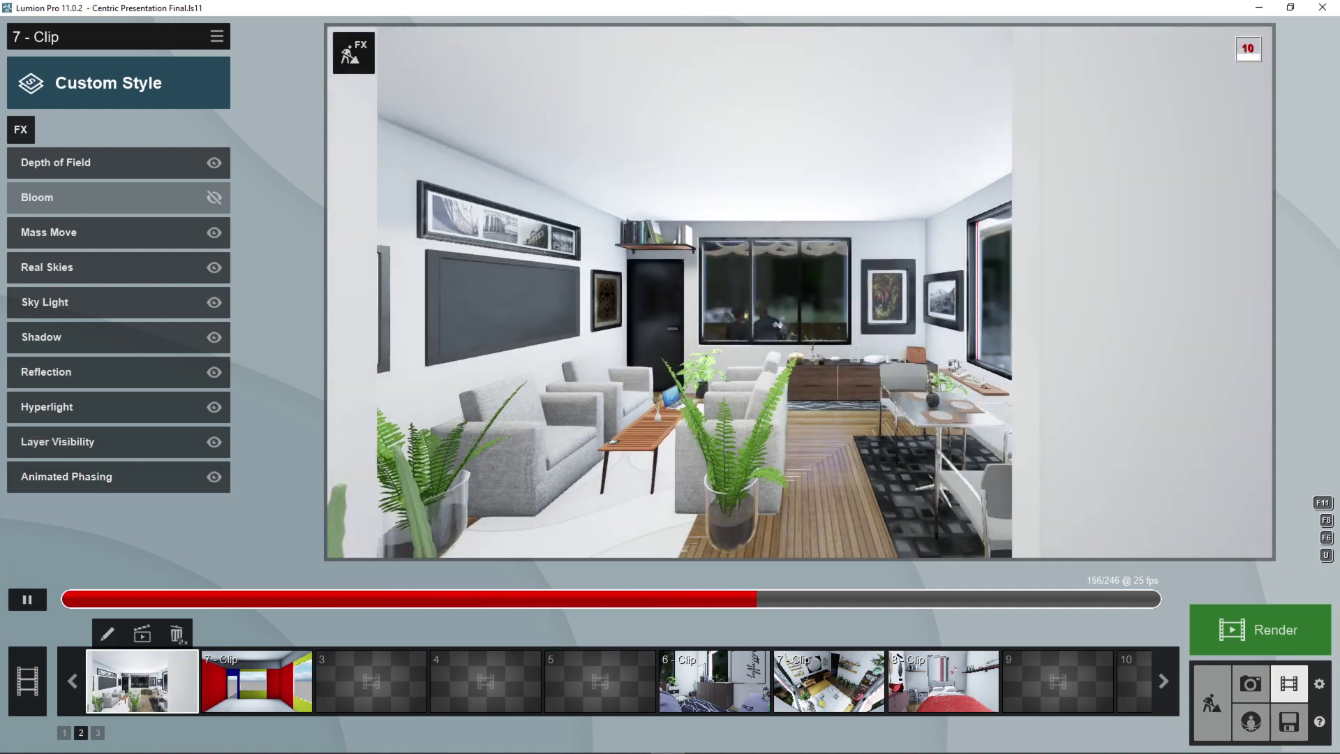
pyautogui.moveTo(356, 599); pyautogui.dragTo(1155, 598)
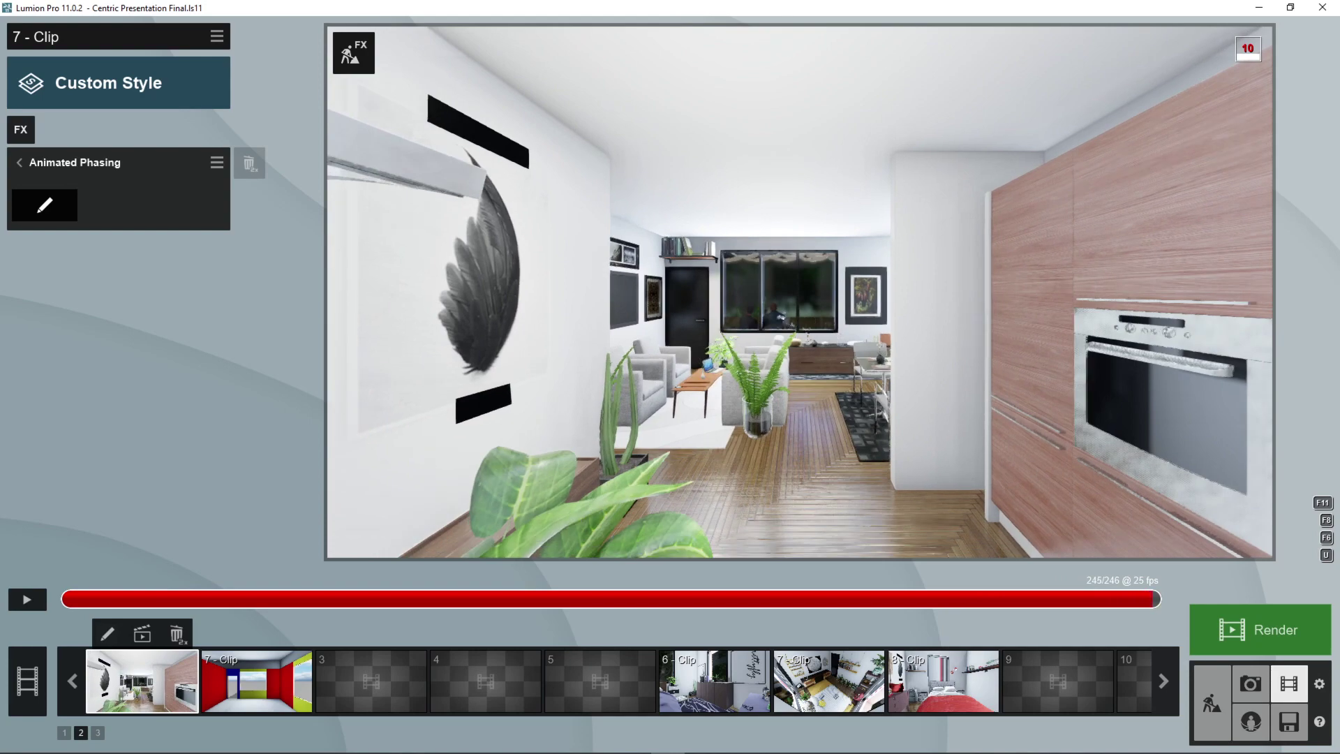
pyautogui.click(714, 681)
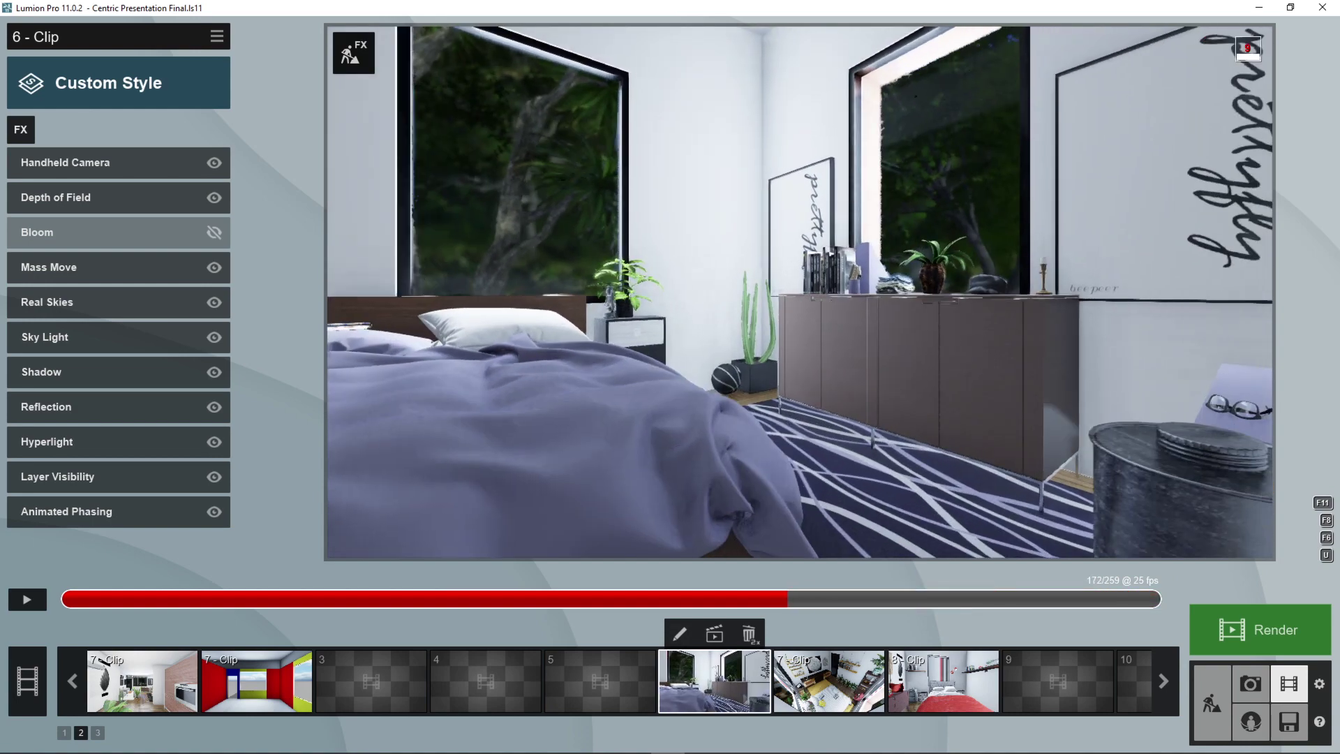
# In the bedroom clip's Animated Phasing, select the bedroom's furniture as the phased objects, reposition the stagger origin outside the room, and accept the phasing
pyautogui.click(66, 512)
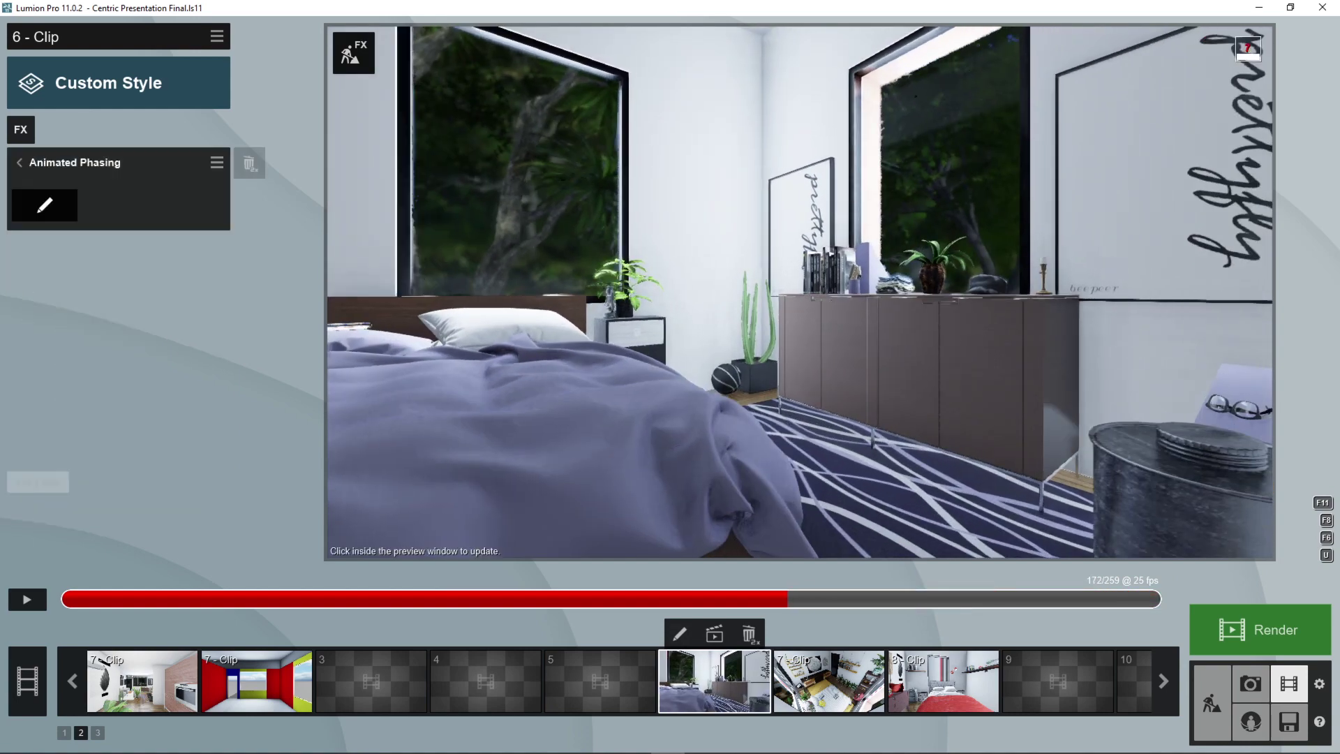
pyautogui.click(44, 206)
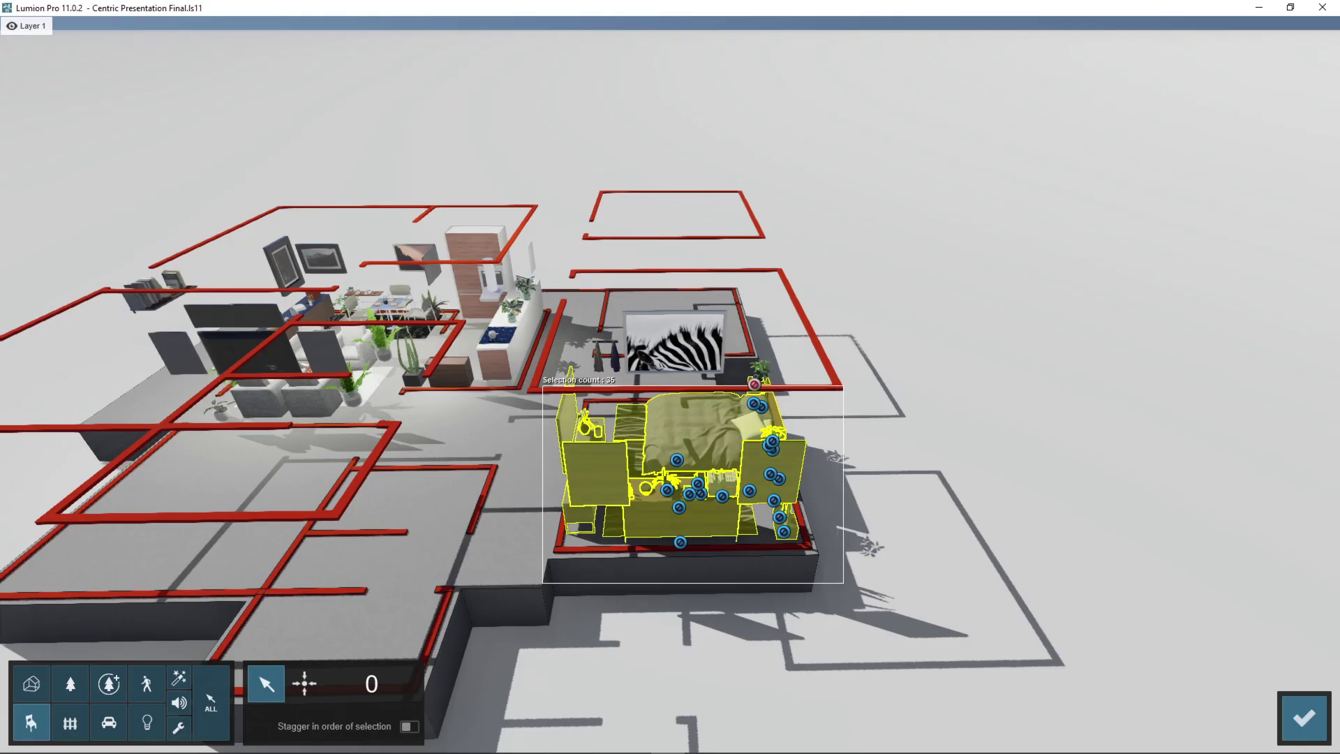
pyautogui.keyDown('ctrl'); pyautogui.moveTo(843, 582); pyautogui.dragTo(846, 589); pyautogui.keyUp('ctrl')
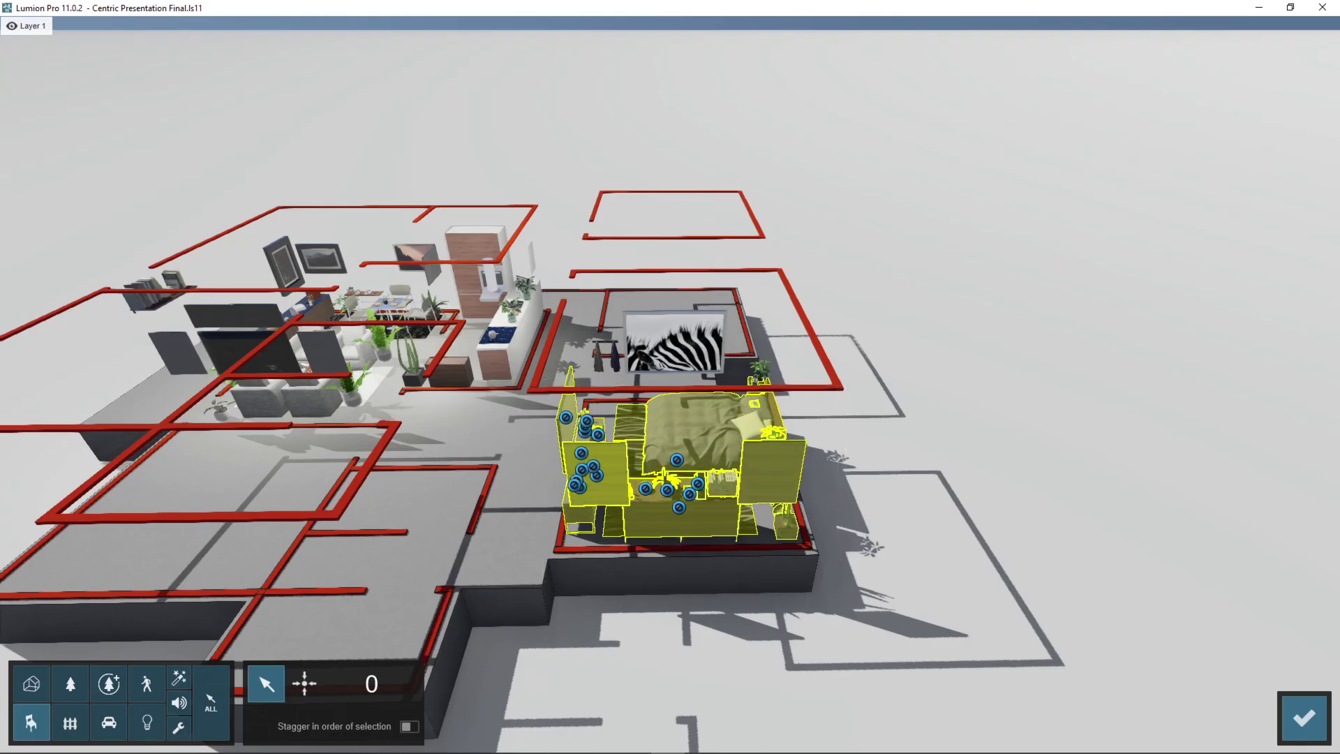
pyautogui.keyDown('ctrl'); pyautogui.moveTo(546, 361); pyautogui.dragTo(837, 588); pyautogui.keyUp('ctrl')
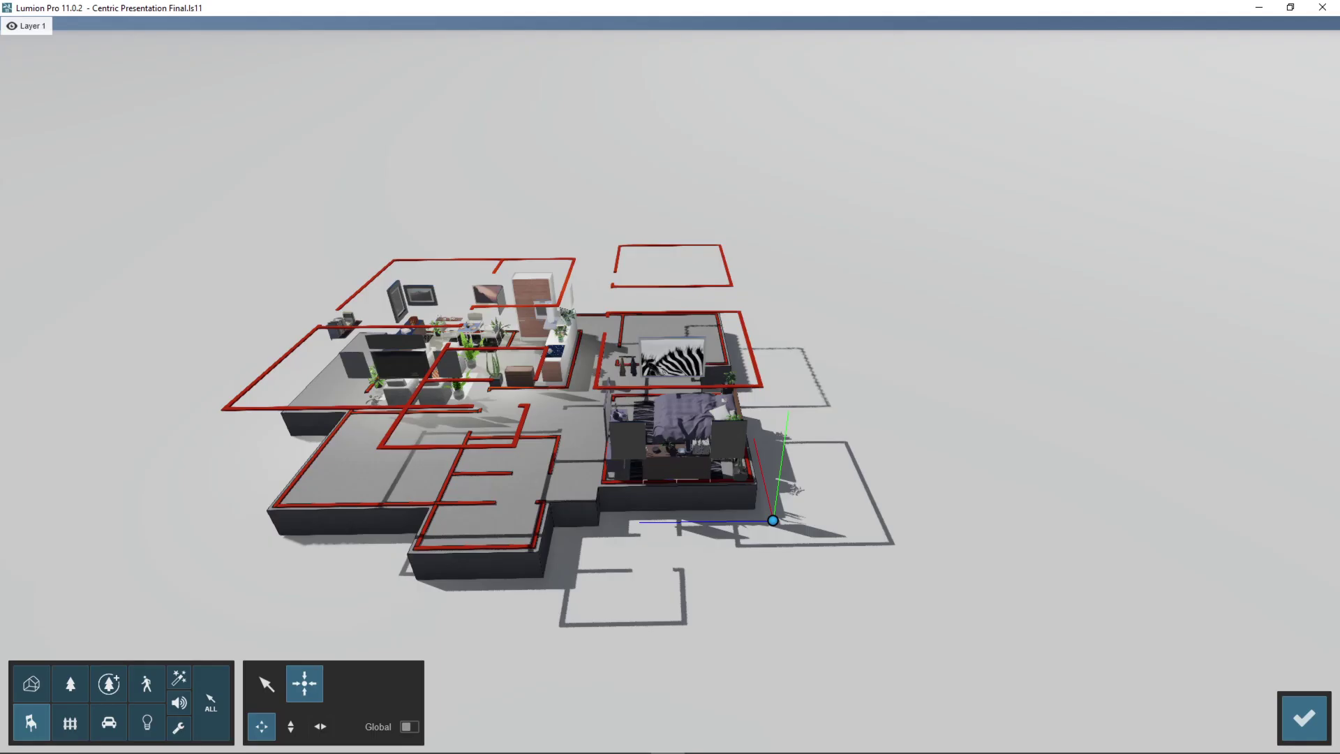
pyautogui.moveTo(773, 520); pyautogui.dragTo(682, 635)
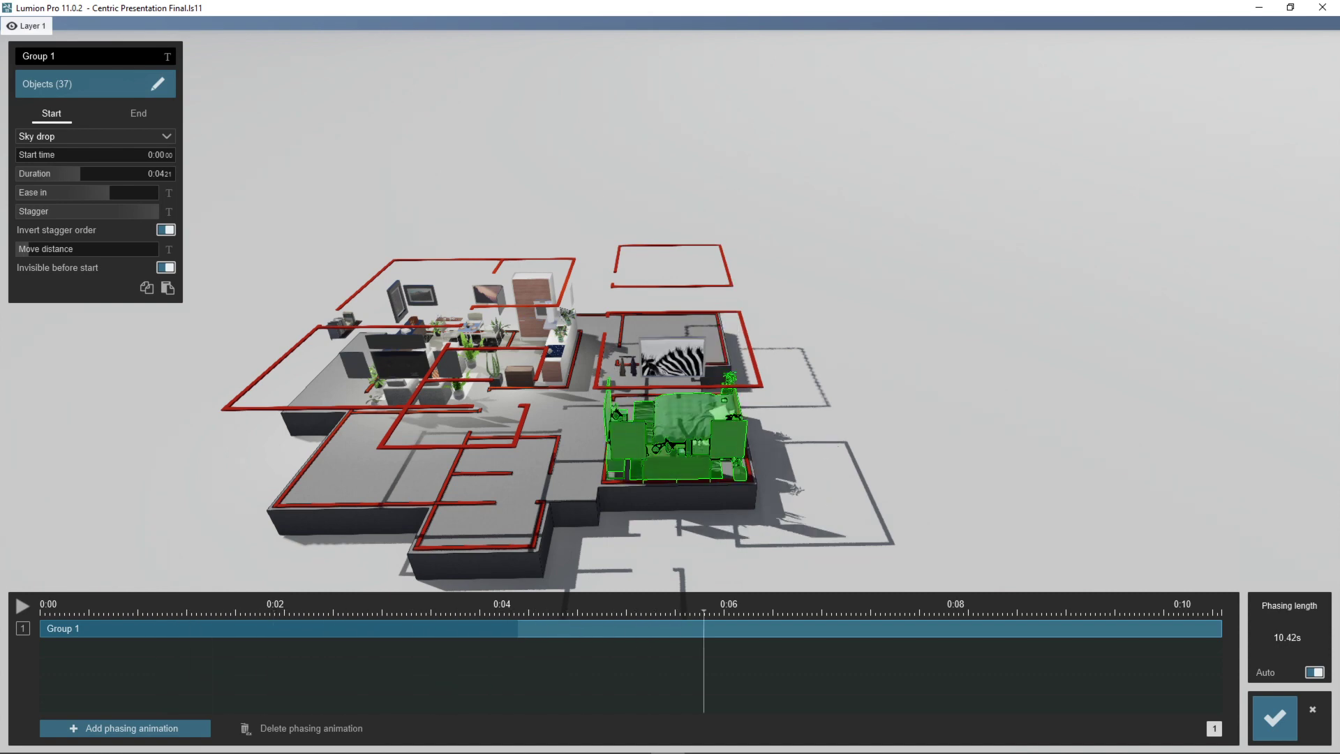
pyautogui.click(1275, 717)
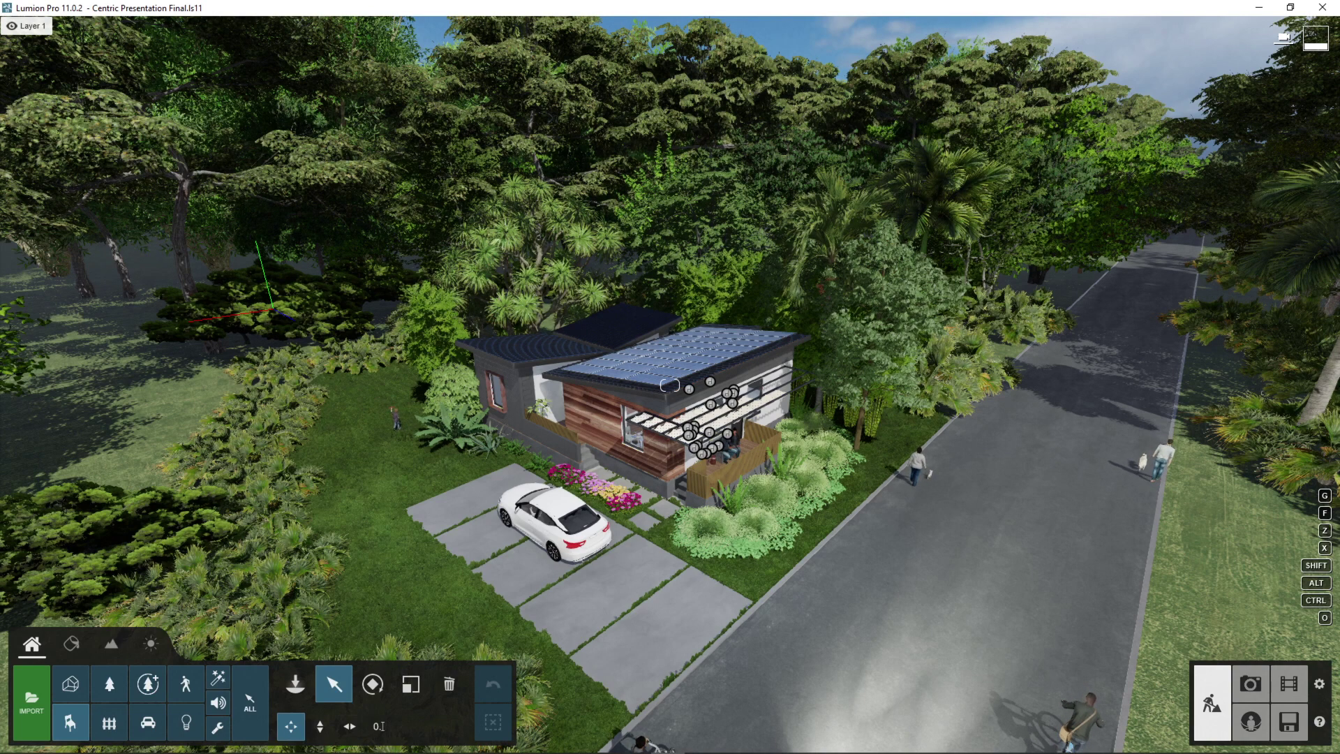
# Select the furniture inside the house as a group in Build mode and clear the selection
pyautogui.keyDown('ctrl'); pyautogui.moveTo(747, 488); pyautogui.dragTo(565, 365); pyautogui.keyUp('ctrl')
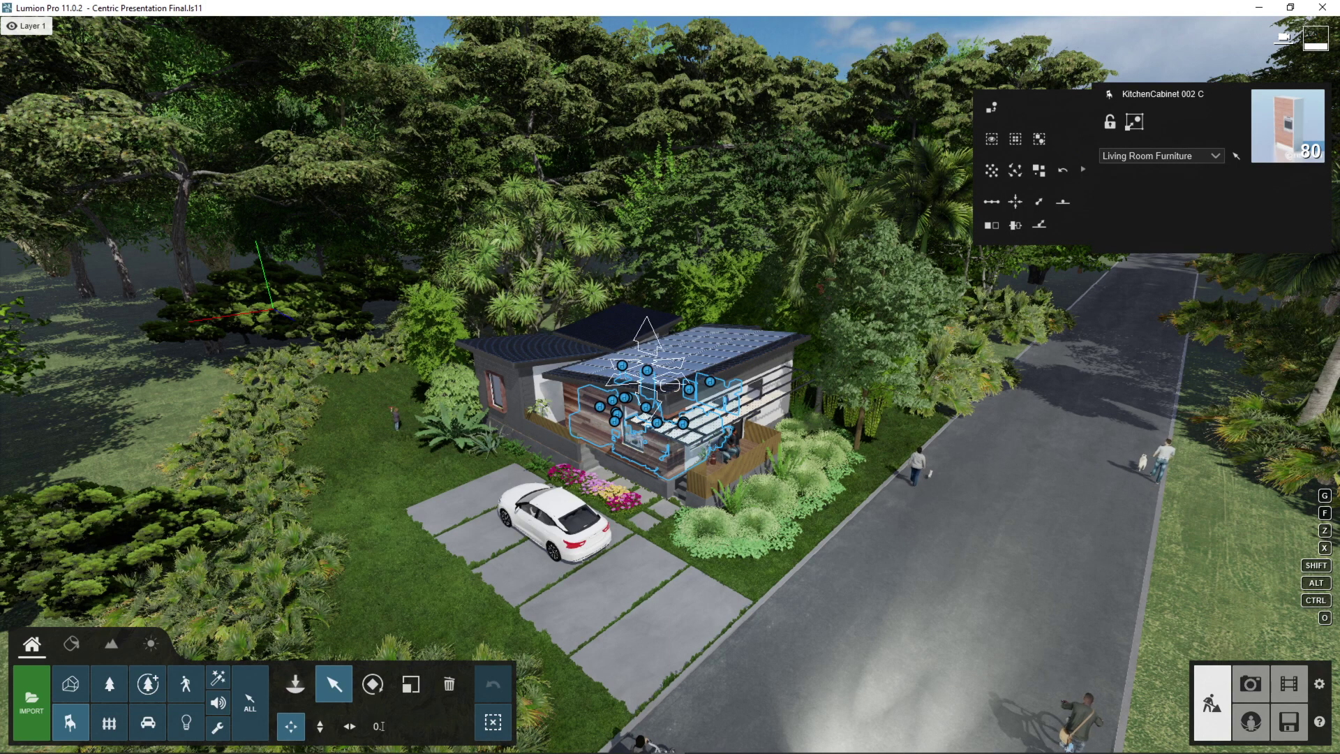
pyautogui.hotkey('ctrl', 'd')
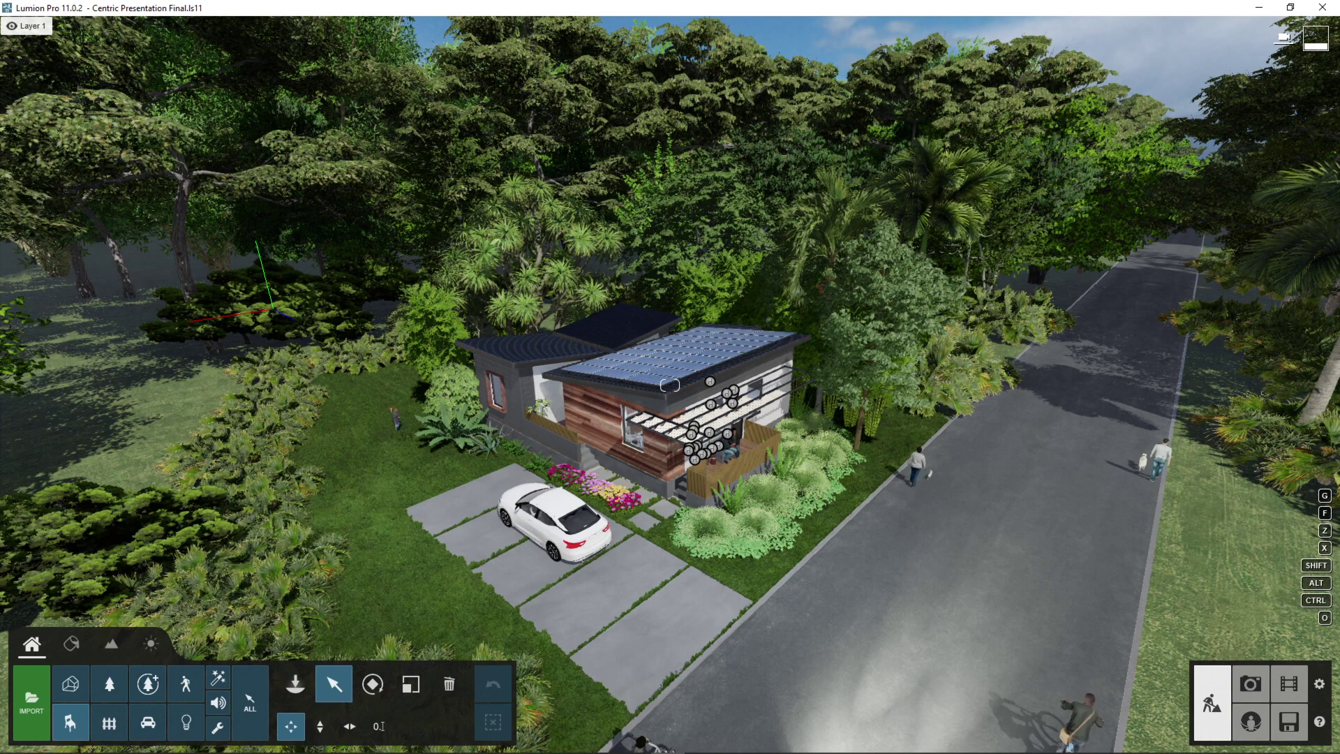